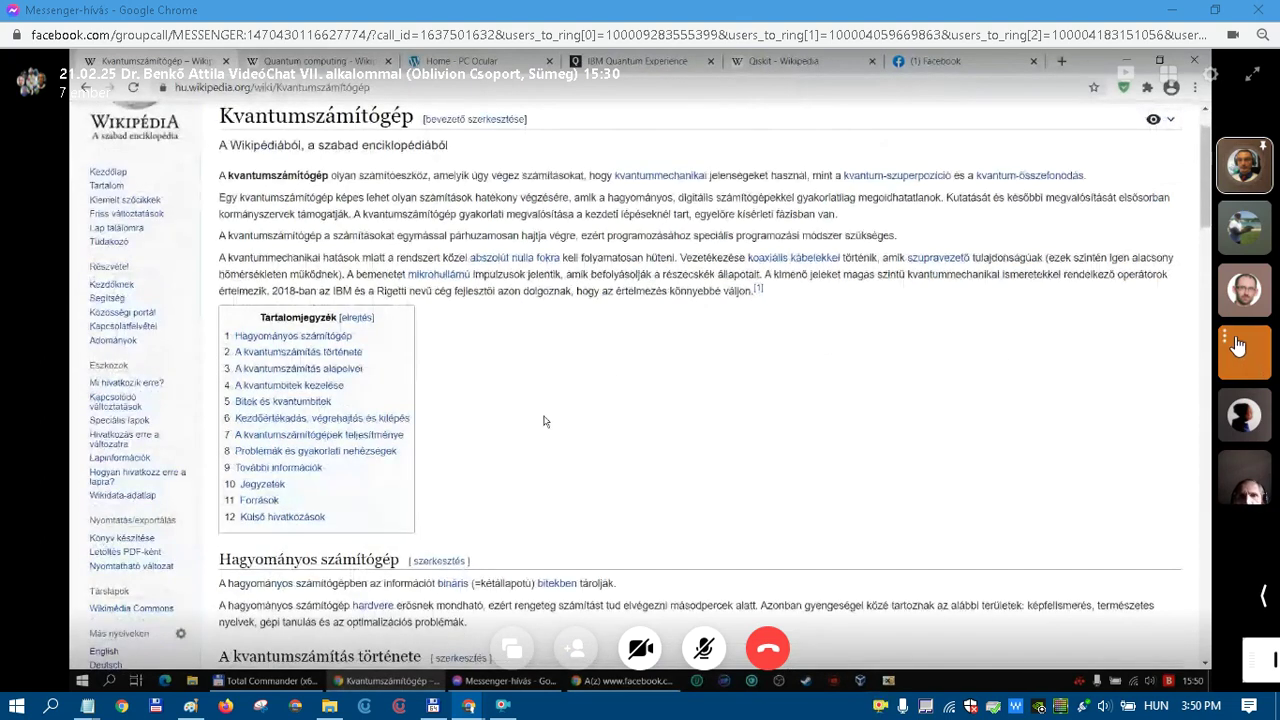
Check the call options of two participants and choose to message the last participant in the list.
click(1227, 341)
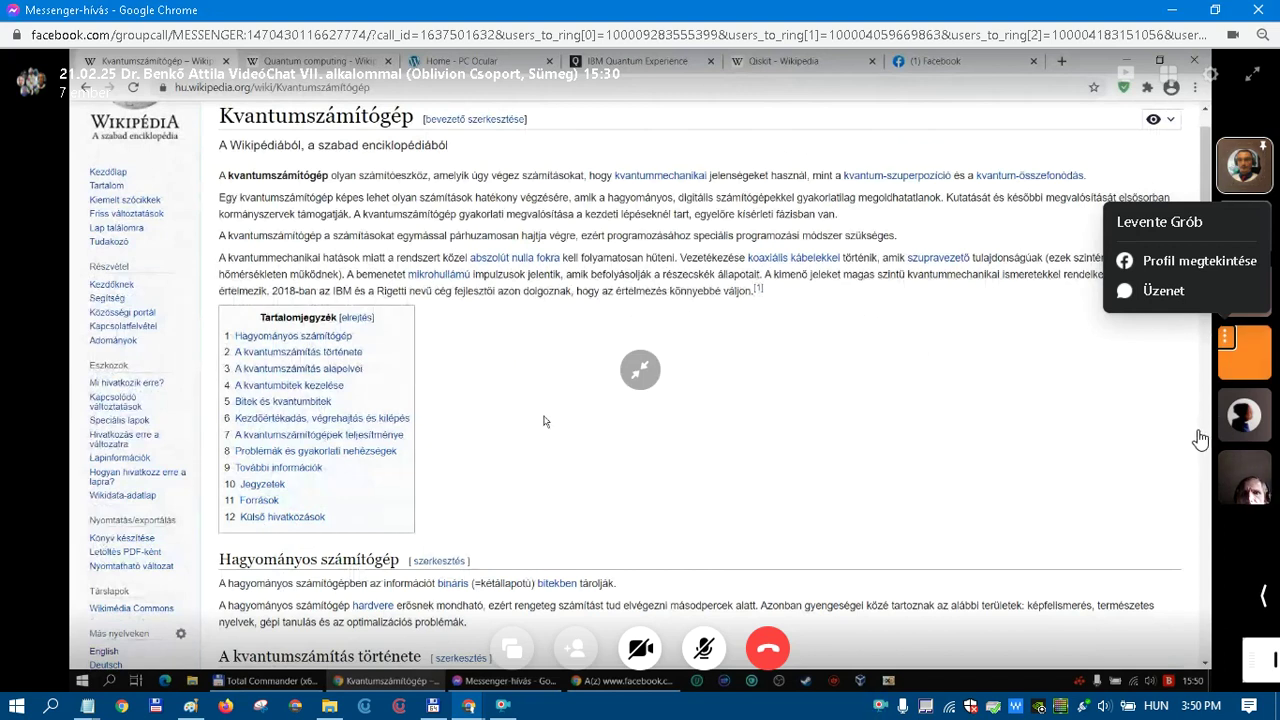
click(1227, 464)
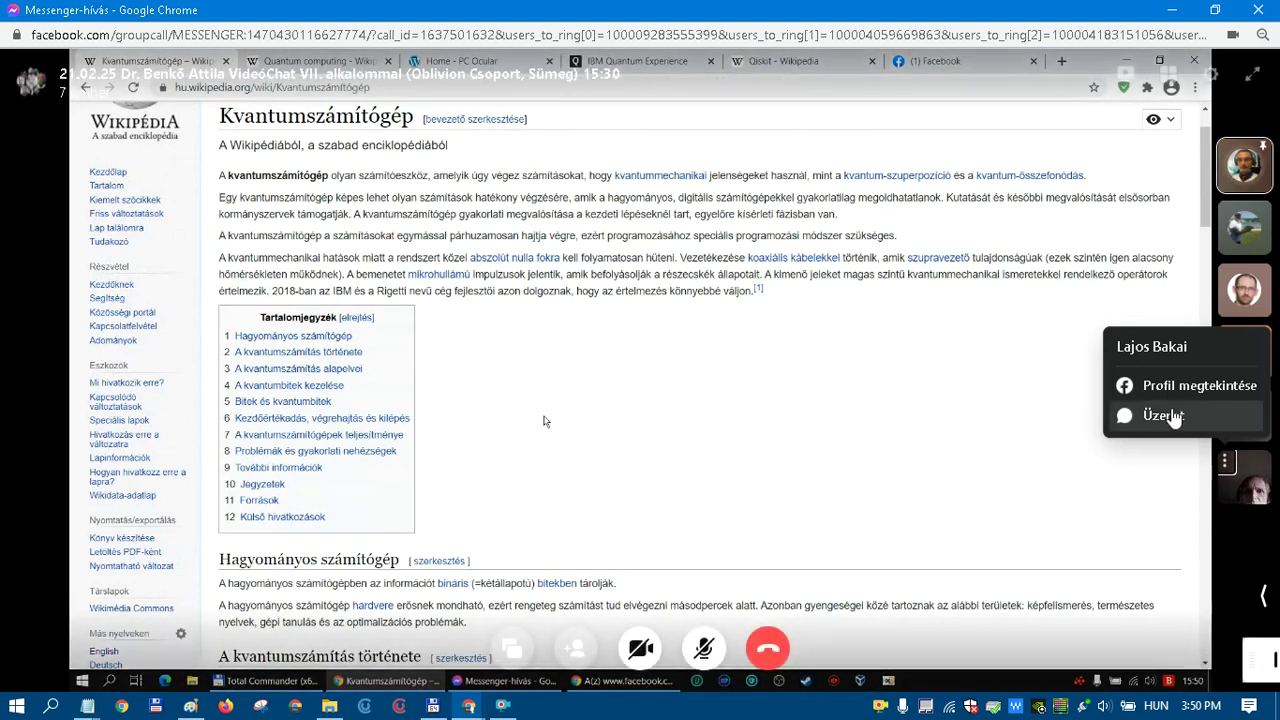
click(1165, 417)
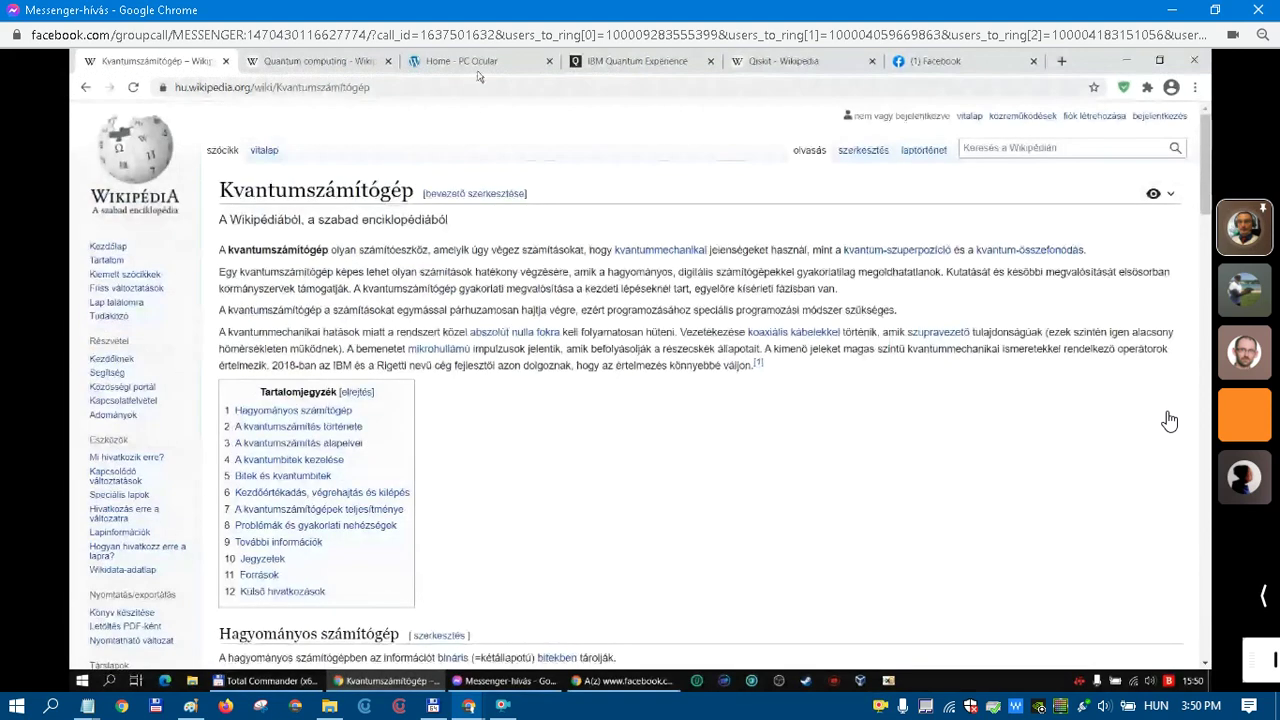
Minimise the Messenger call and close the untitled Paint picture without saving it.
mouse_move(1094, 257)
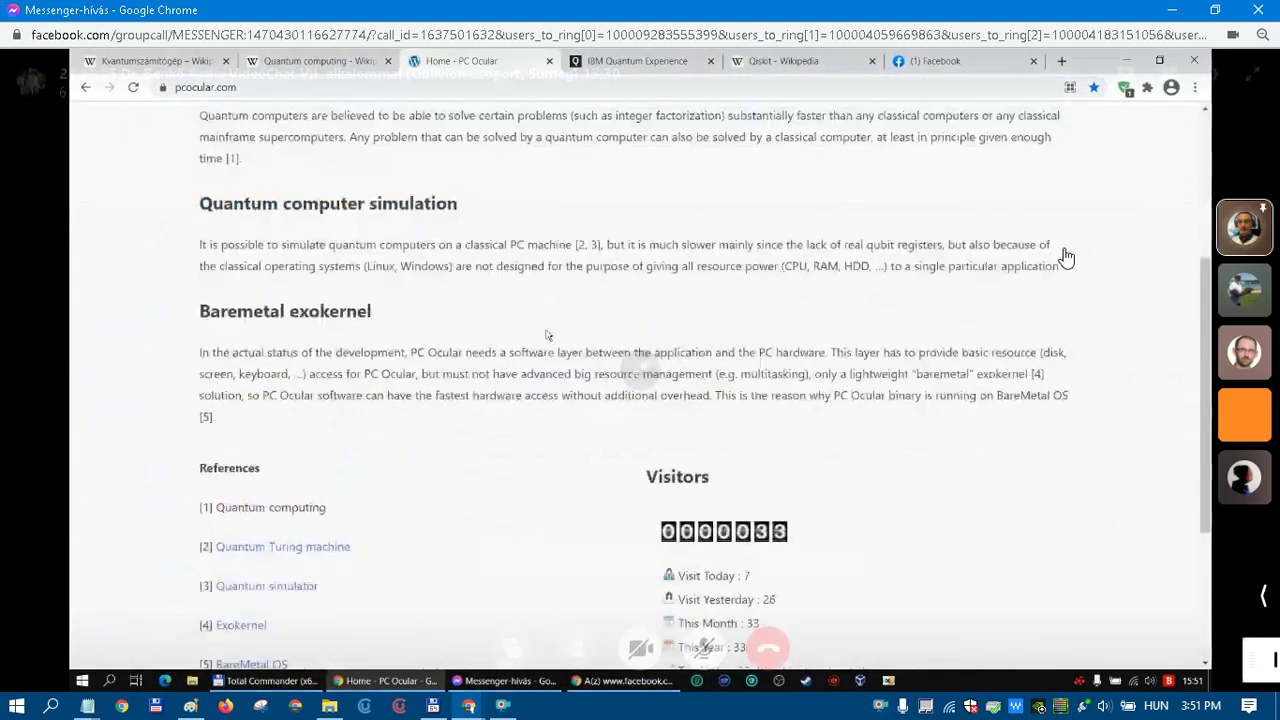
click(1176, 18)
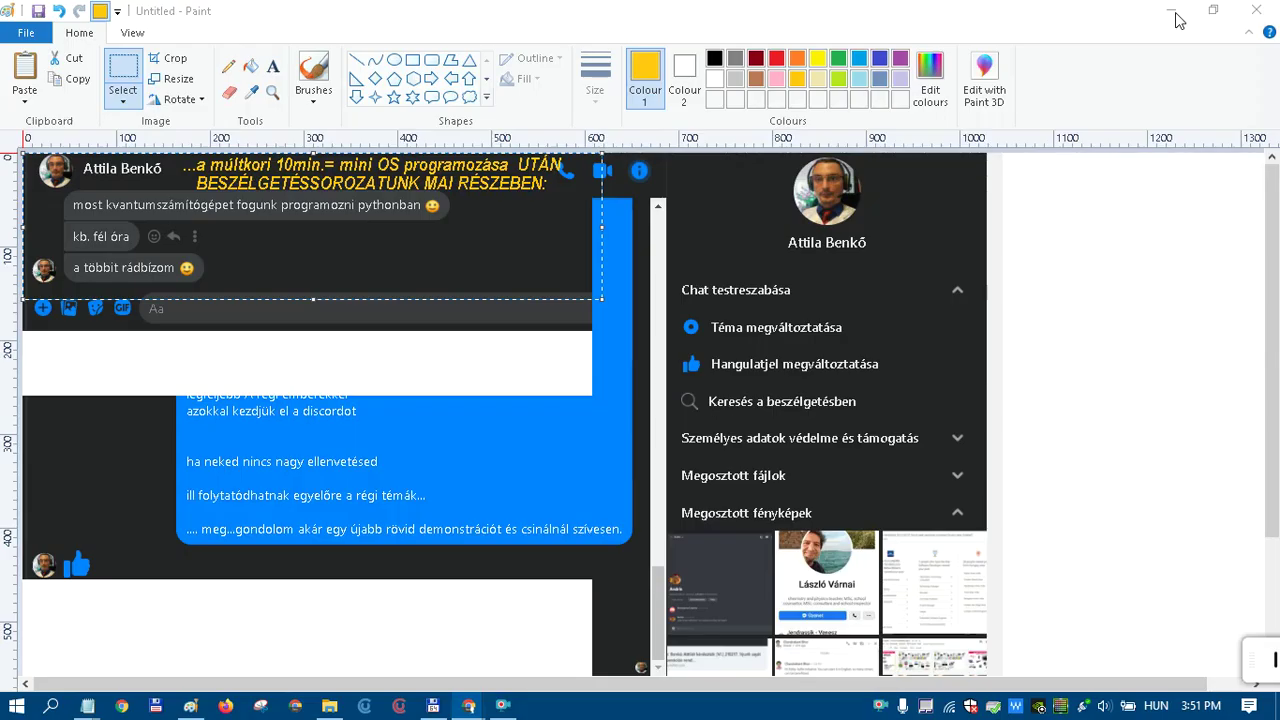
click(1258, 14)
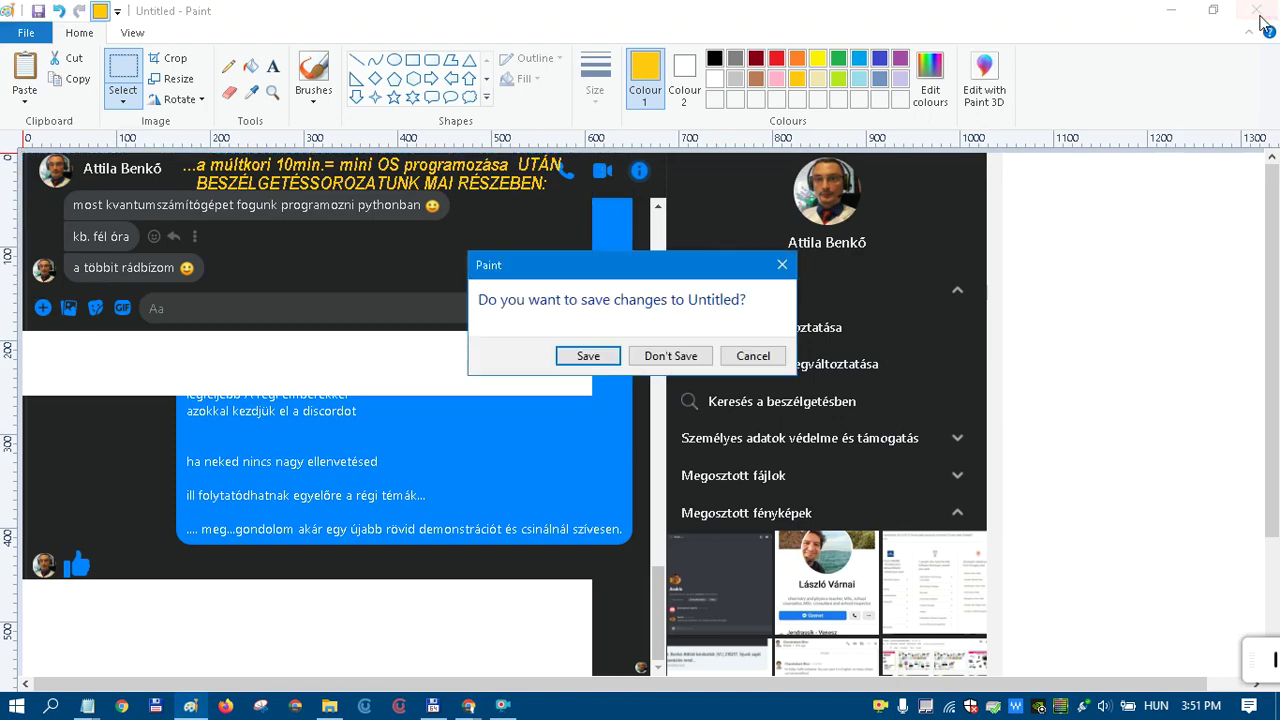
key(n)
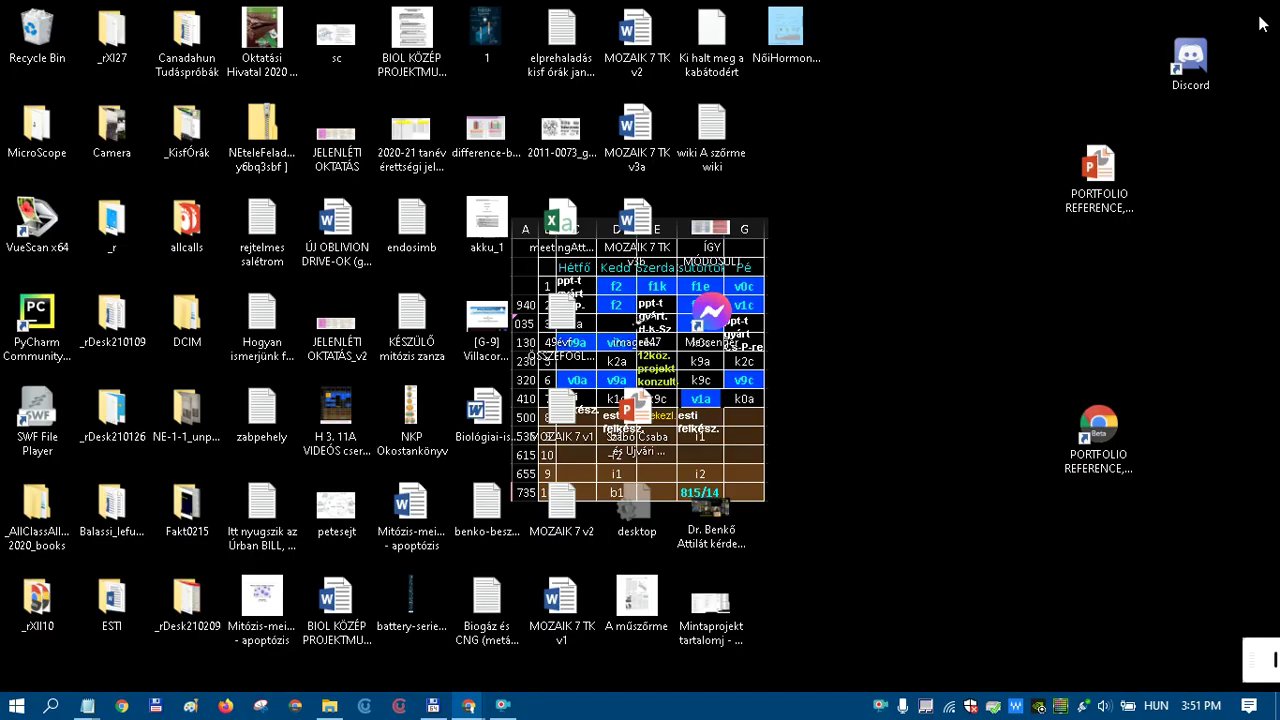
Look through the open windows and bring the Messenger video call back to the front.
key(alt+Tab)
key(Escape)
key(alt+Tab)
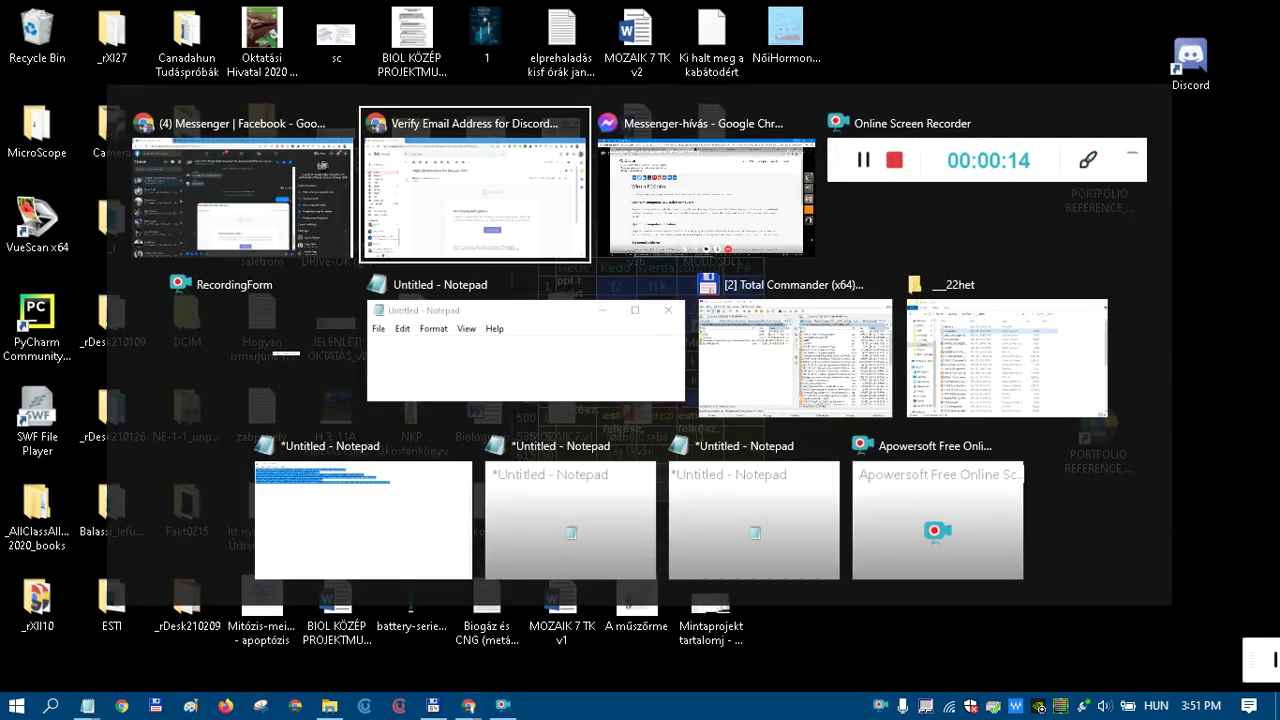
key(alt+Tab)
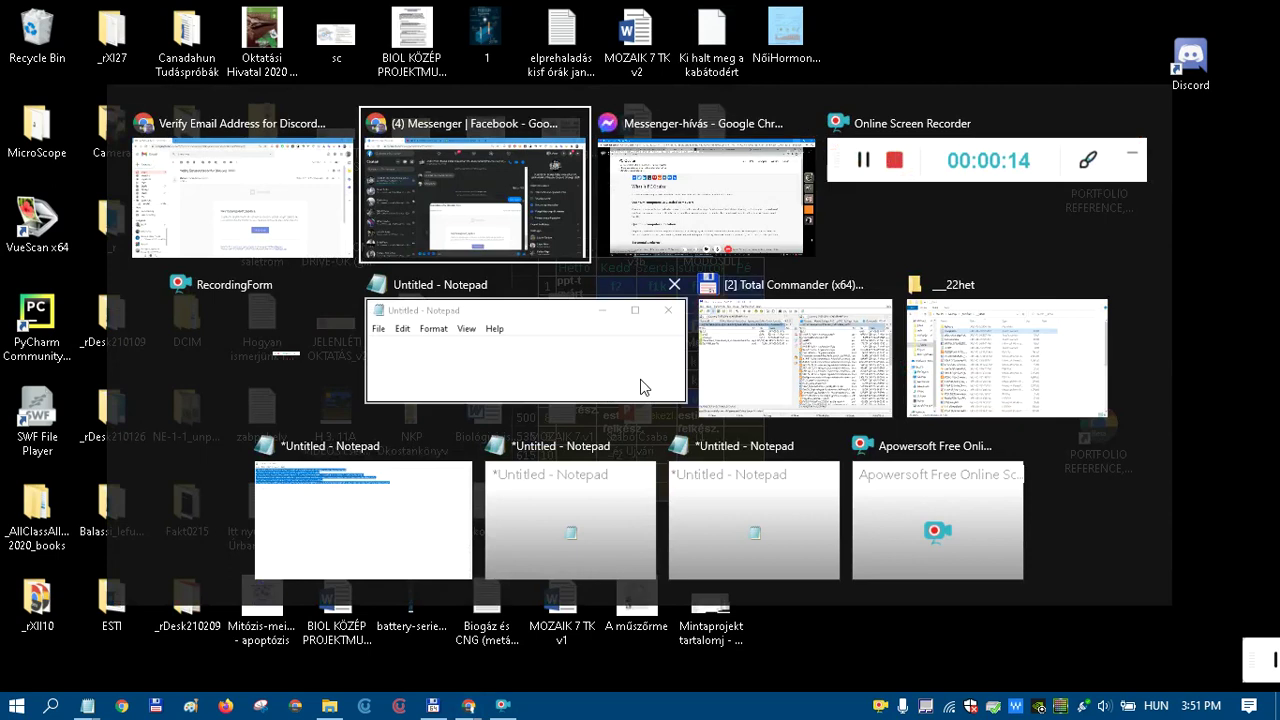
click(501, 707)
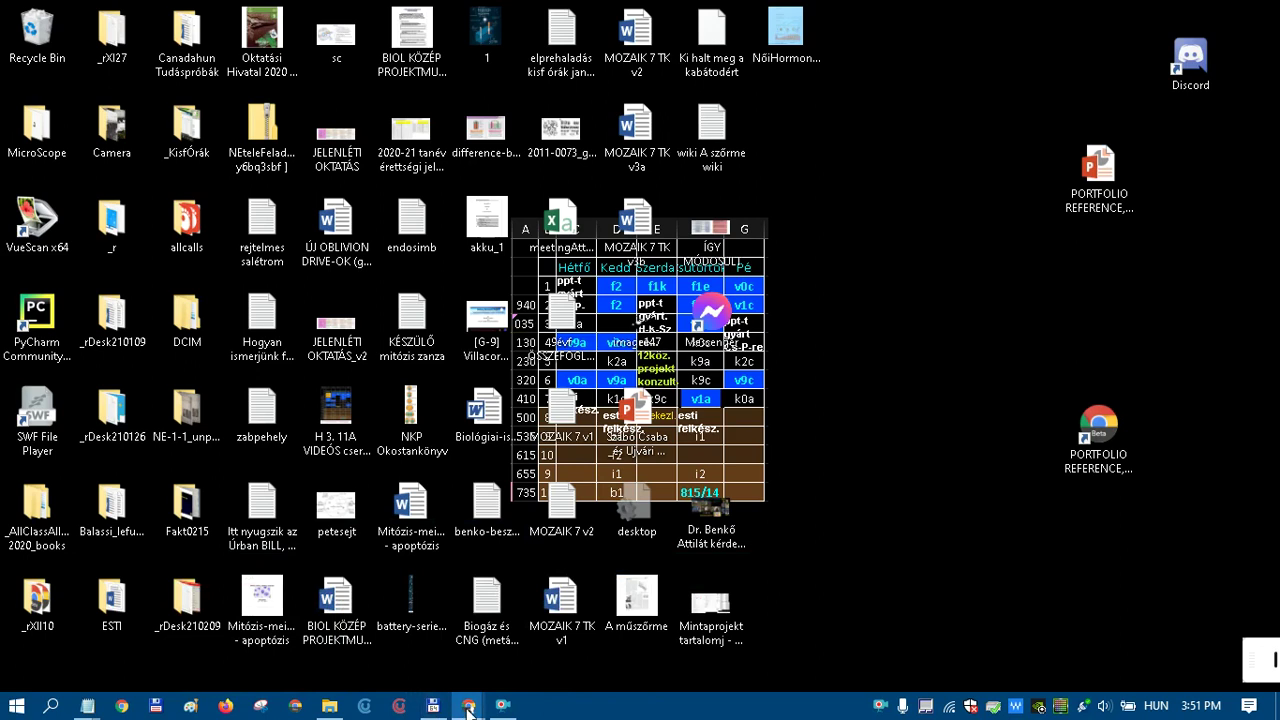
mouse_move(466, 710)
click(449, 652)
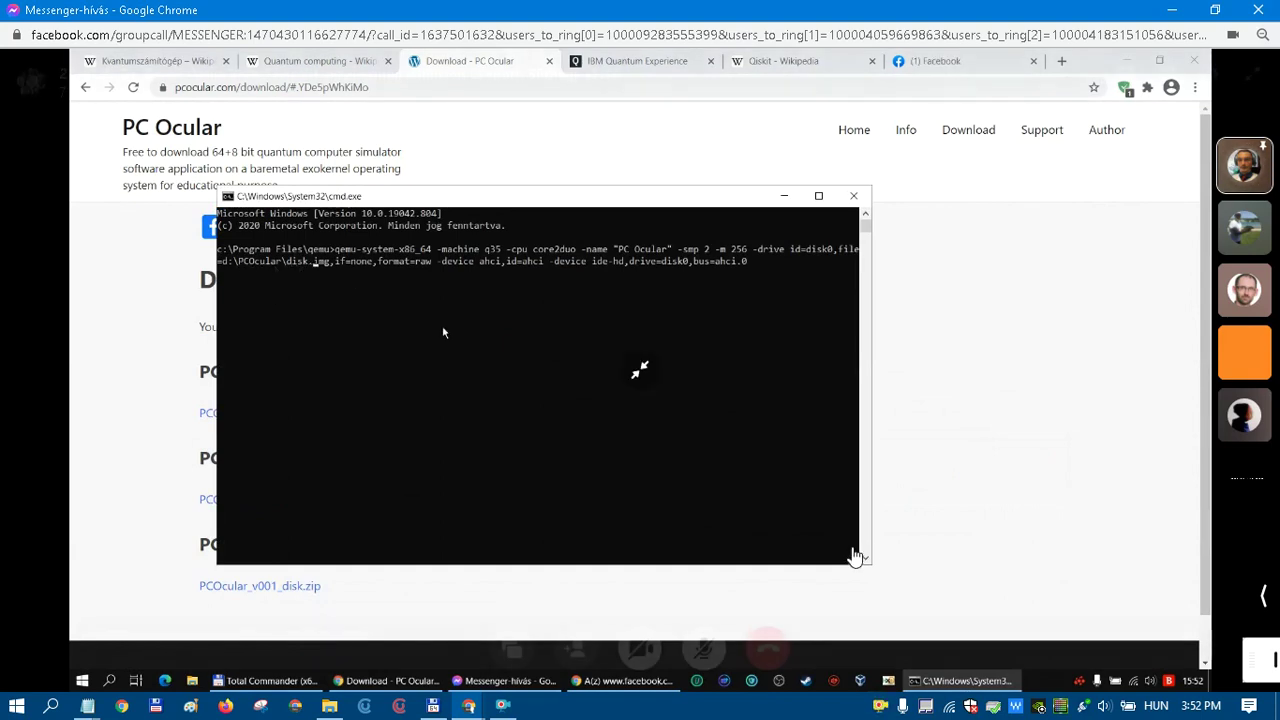
Unmute the call microphone twice for comments around the launch of PC Ocular in QEMU, muting it again each time.
mouse_move(766, 606)
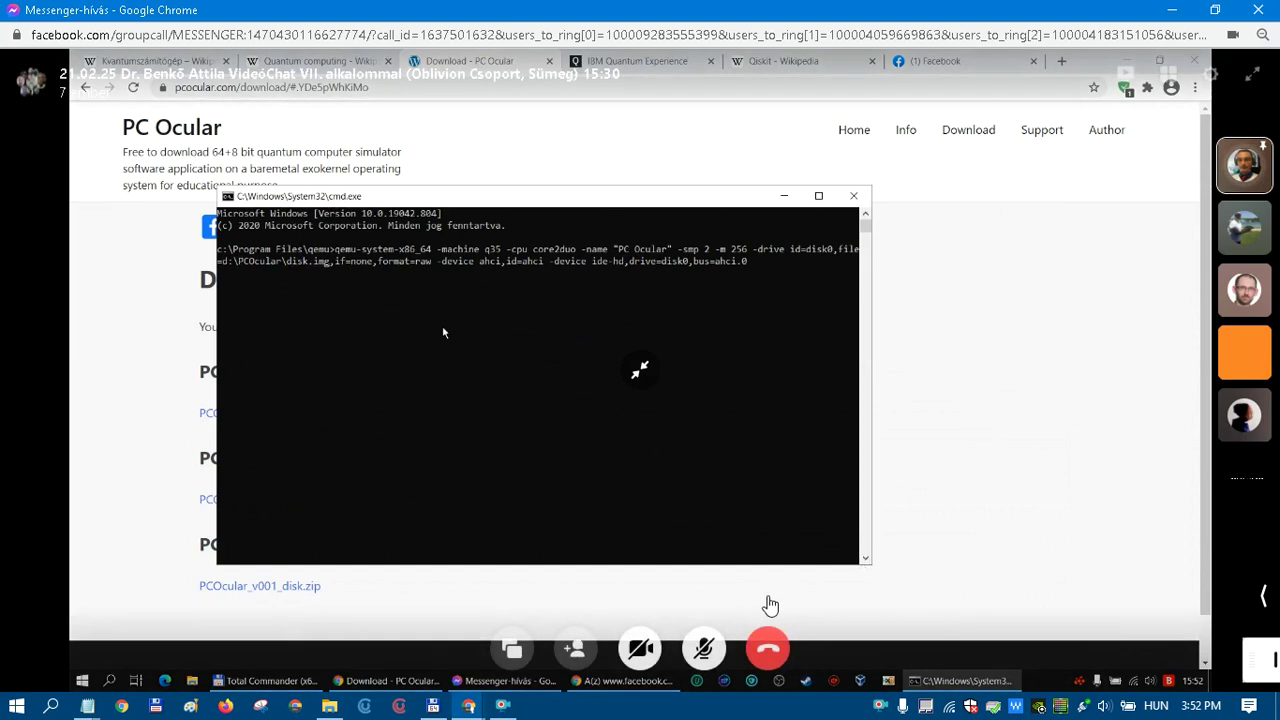
click(705, 645)
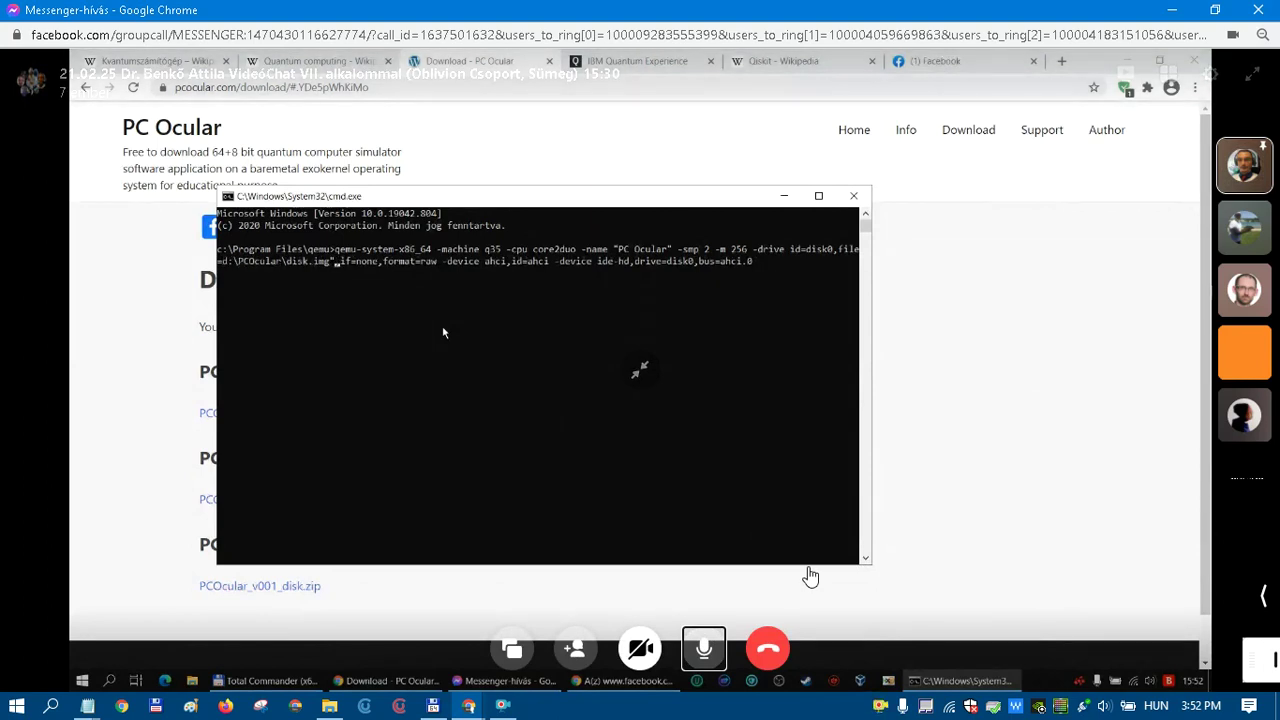
click(705, 645)
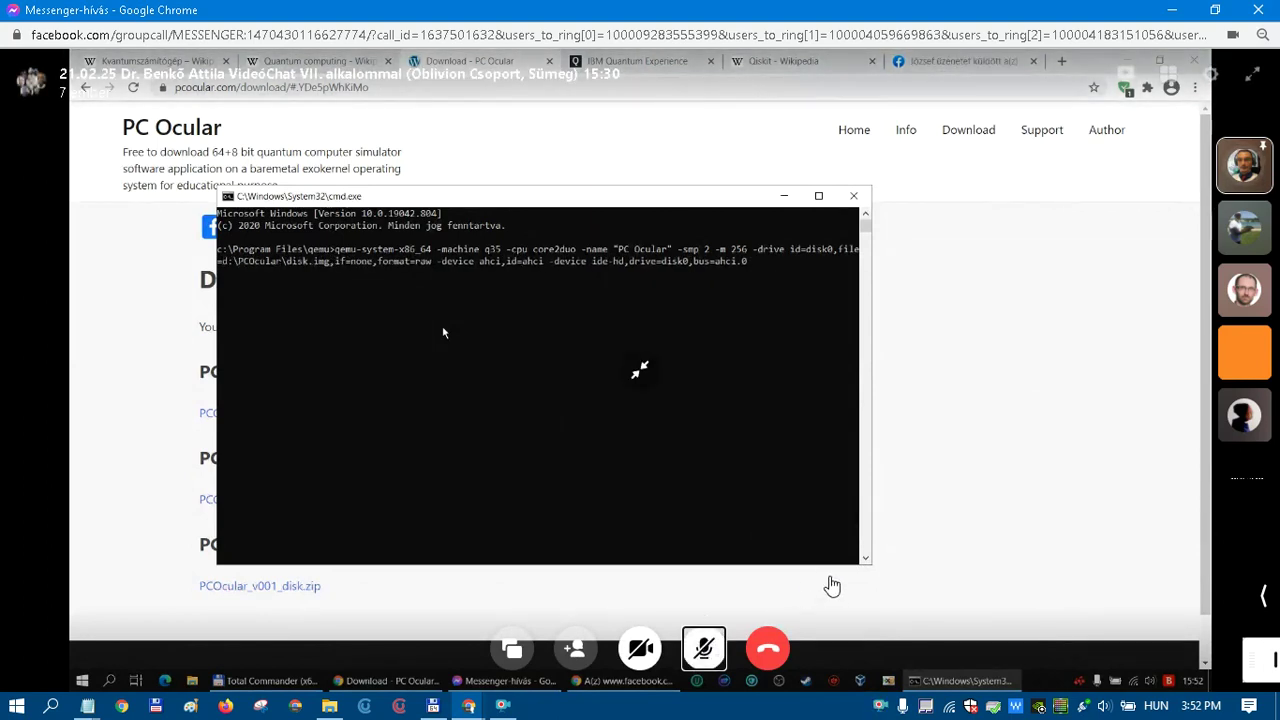
click(712, 645)
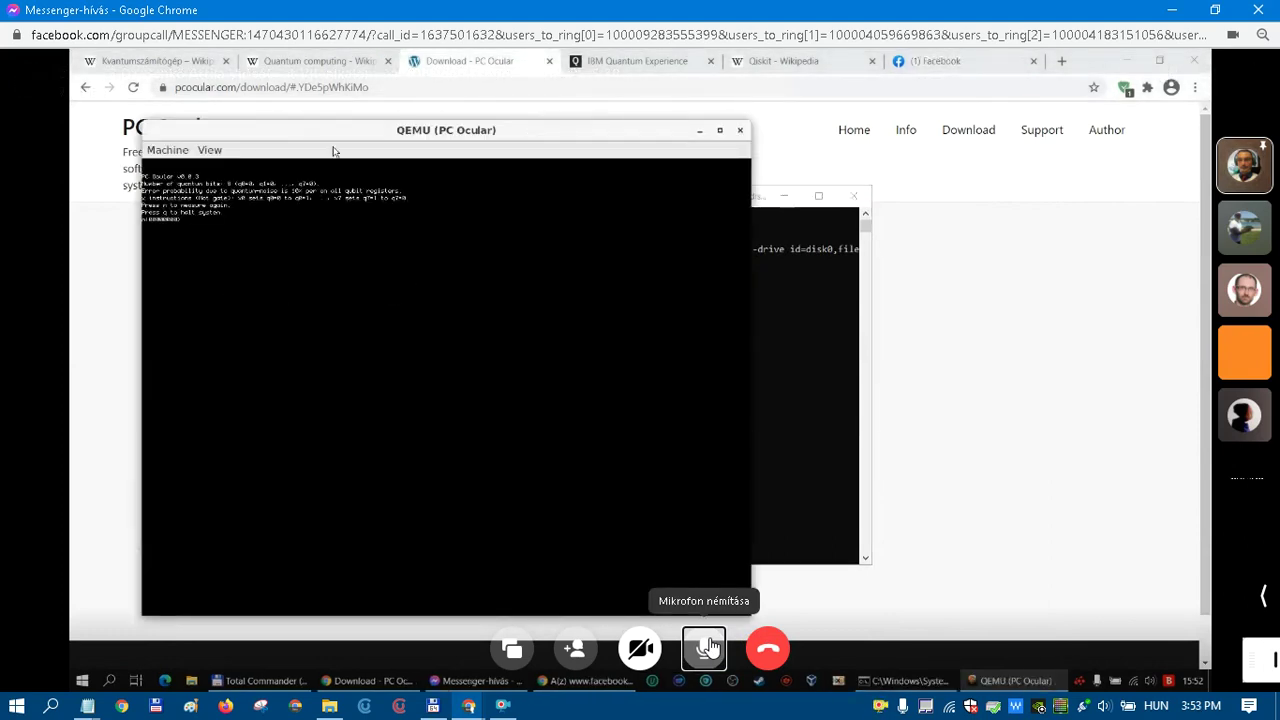
click(707, 645)
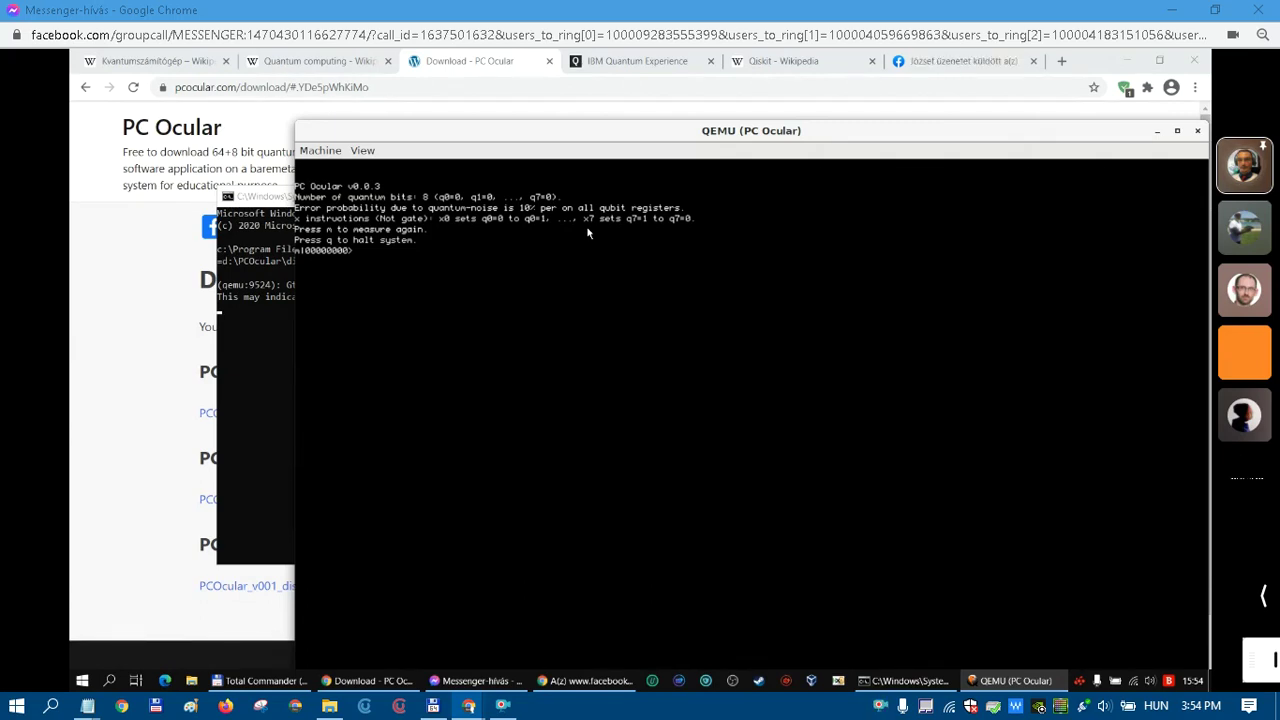
Turn the call microphone on for two comments on the x0 NOT gate demonstration, muting it after each one.
mouse_move(705, 547)
click(704, 648)
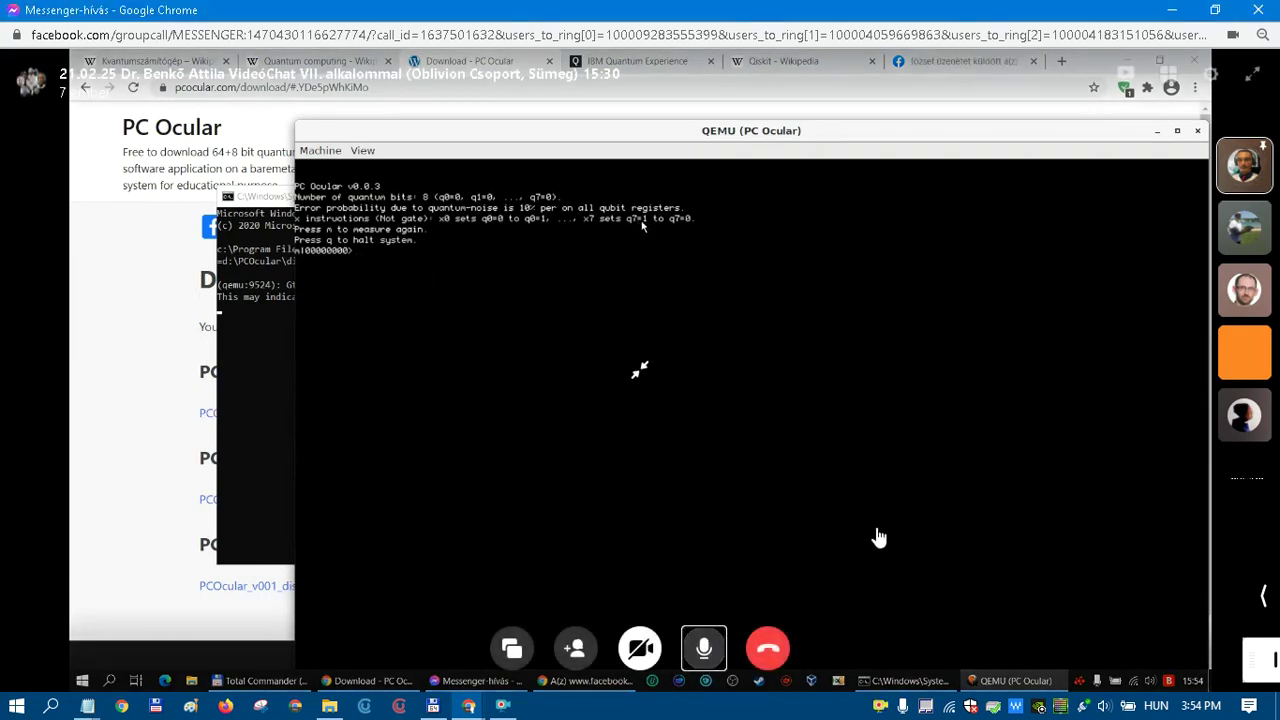
click(702, 650)
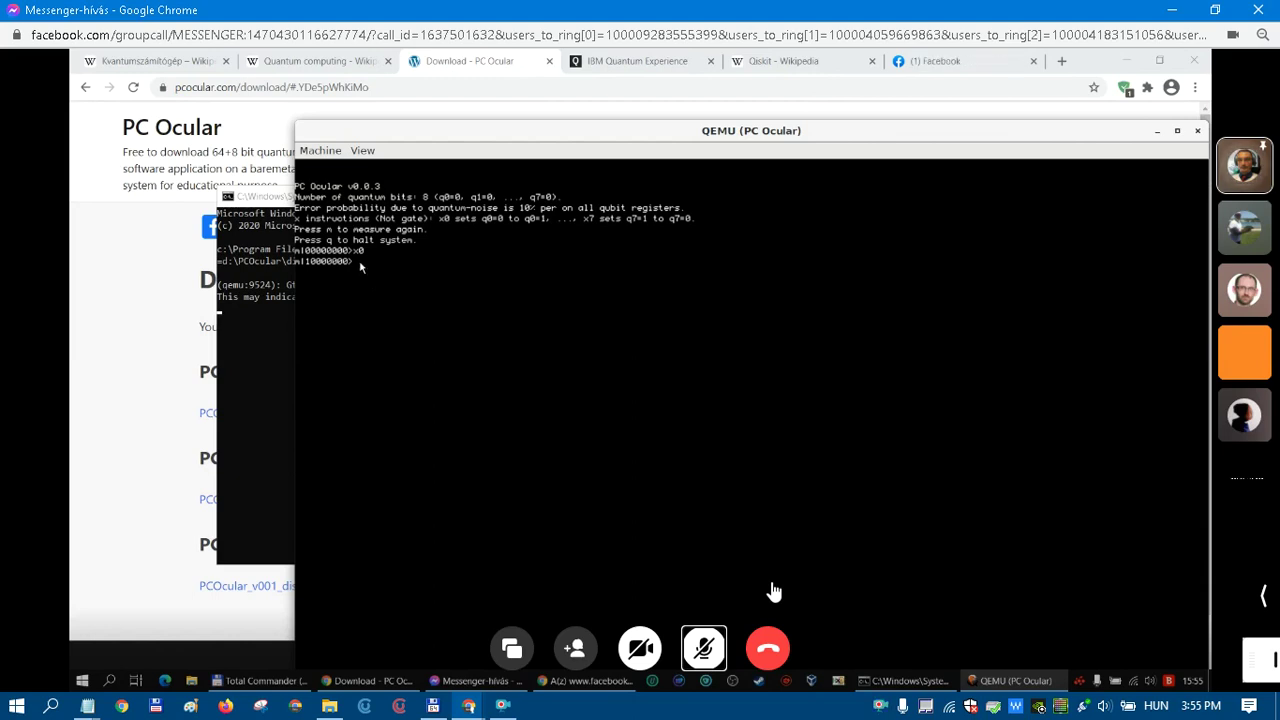
click(705, 652)
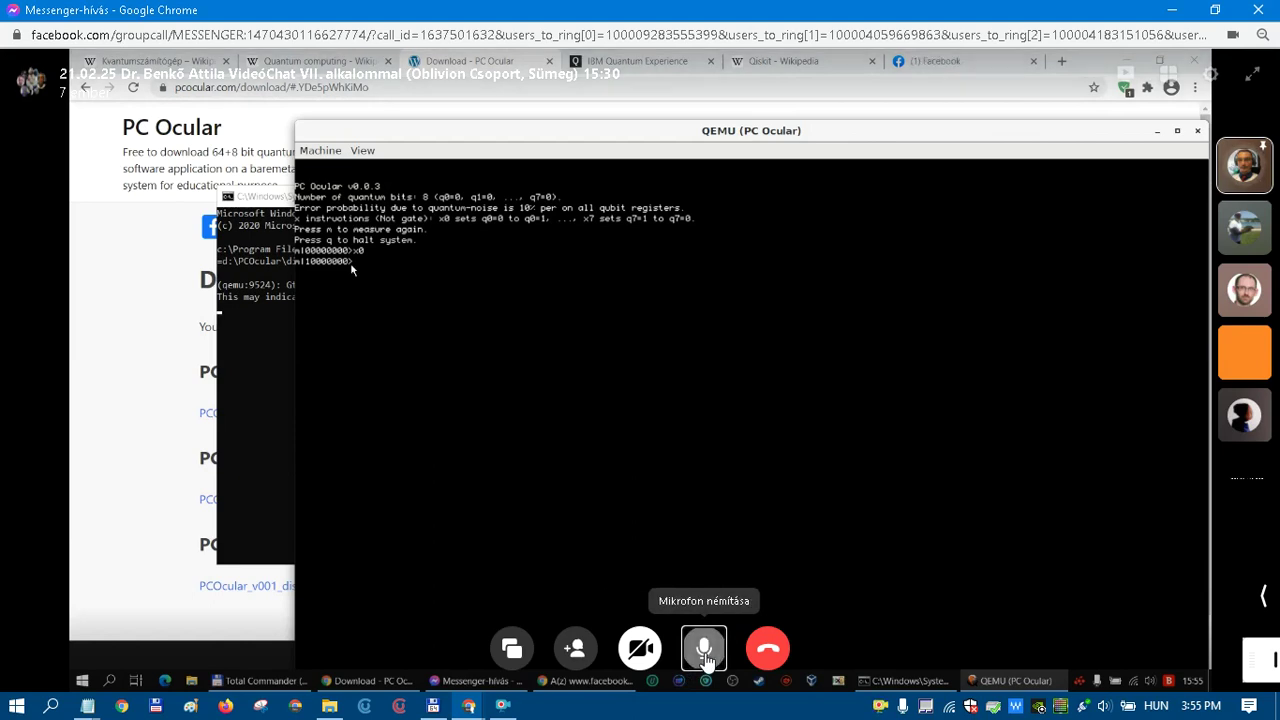
click(705, 652)
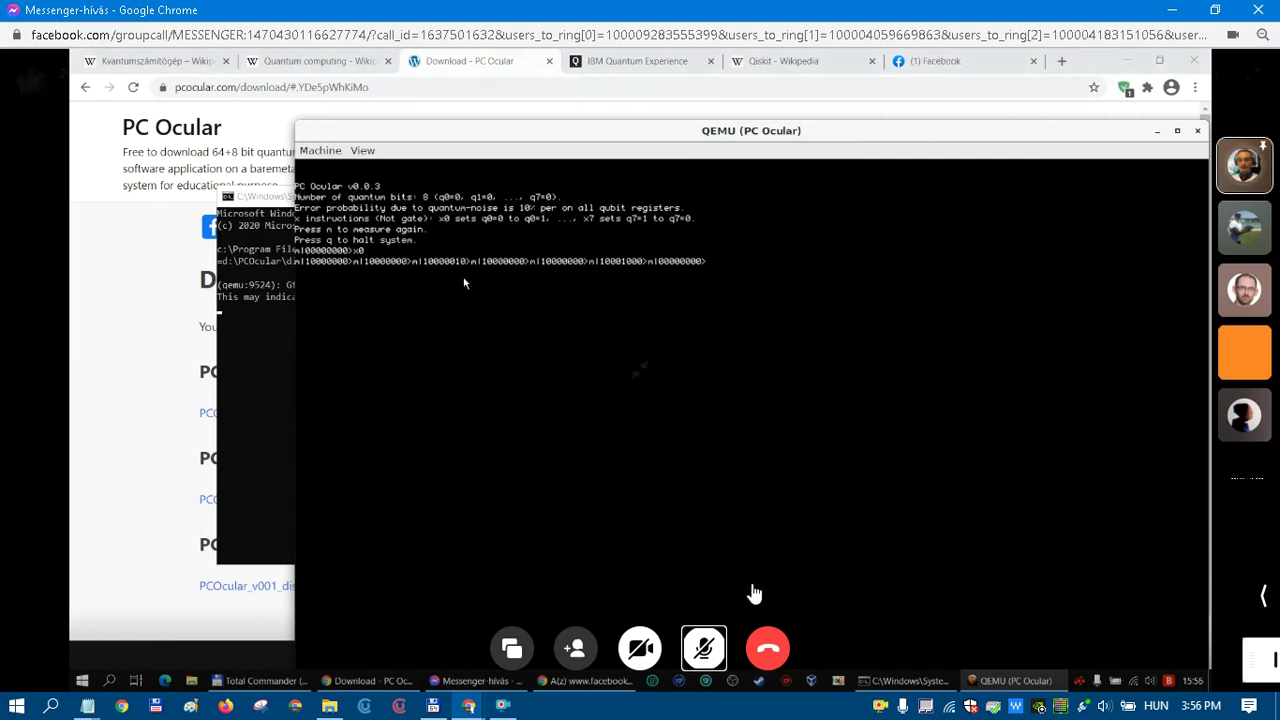
Unmute the call microphone, mute it once more during the repeated qubit measurements, and leave it switched on.
click(704, 645)
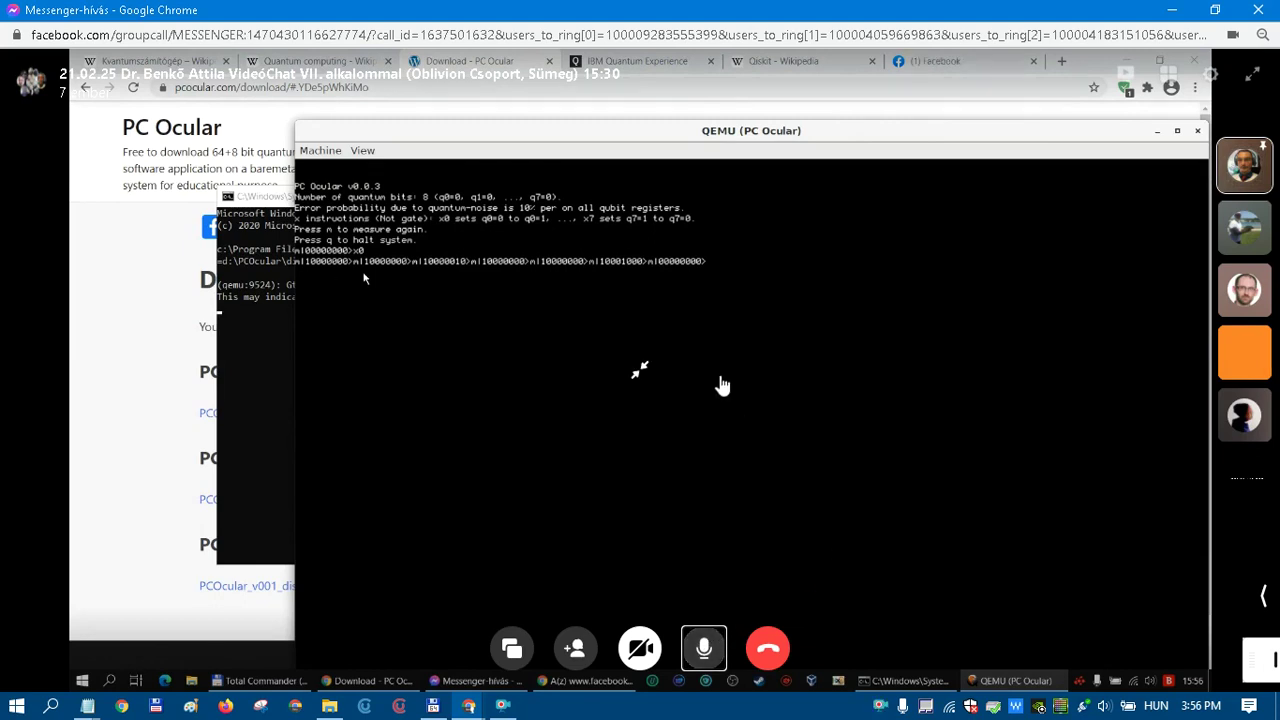
click(704, 670)
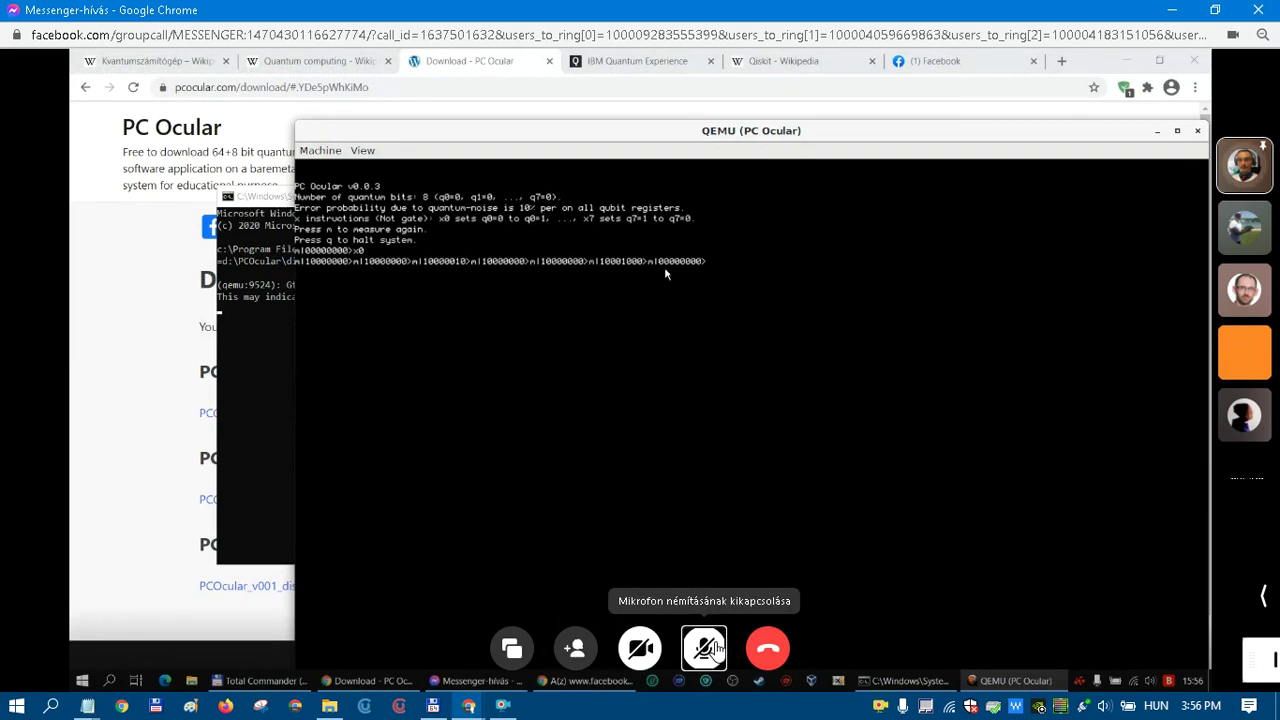
click(716, 648)
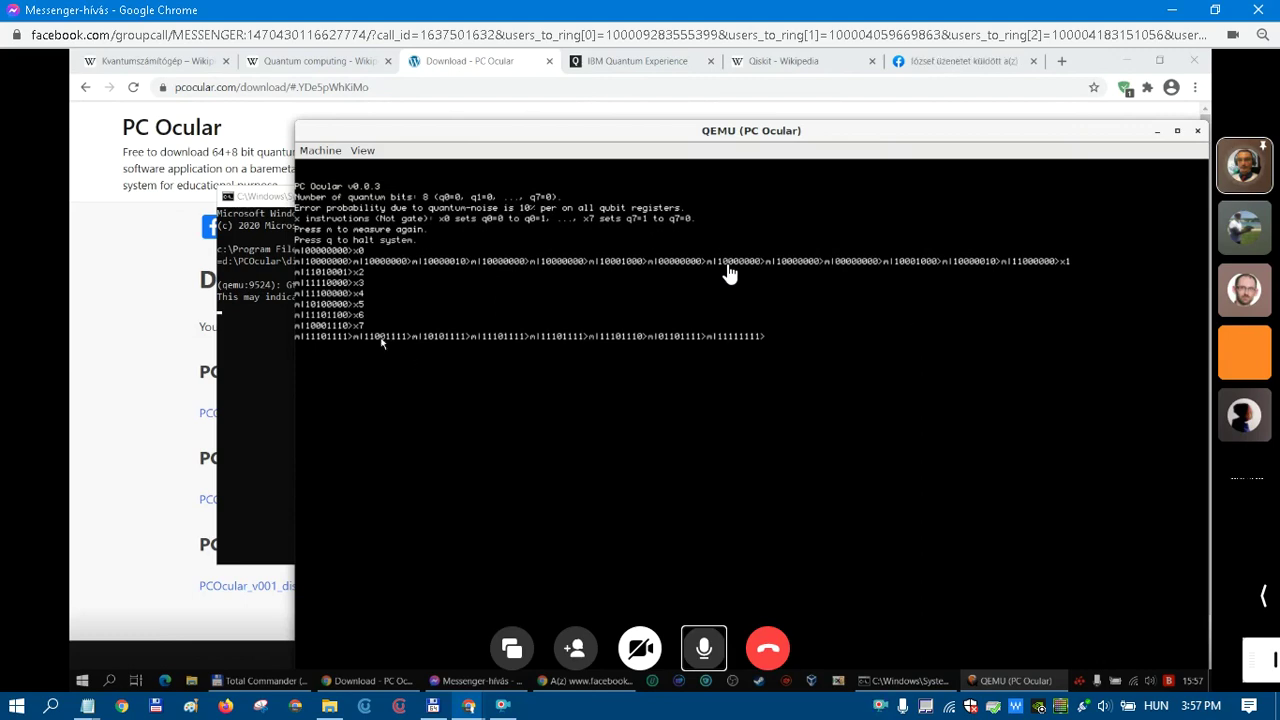
mouse_move(640, 370)
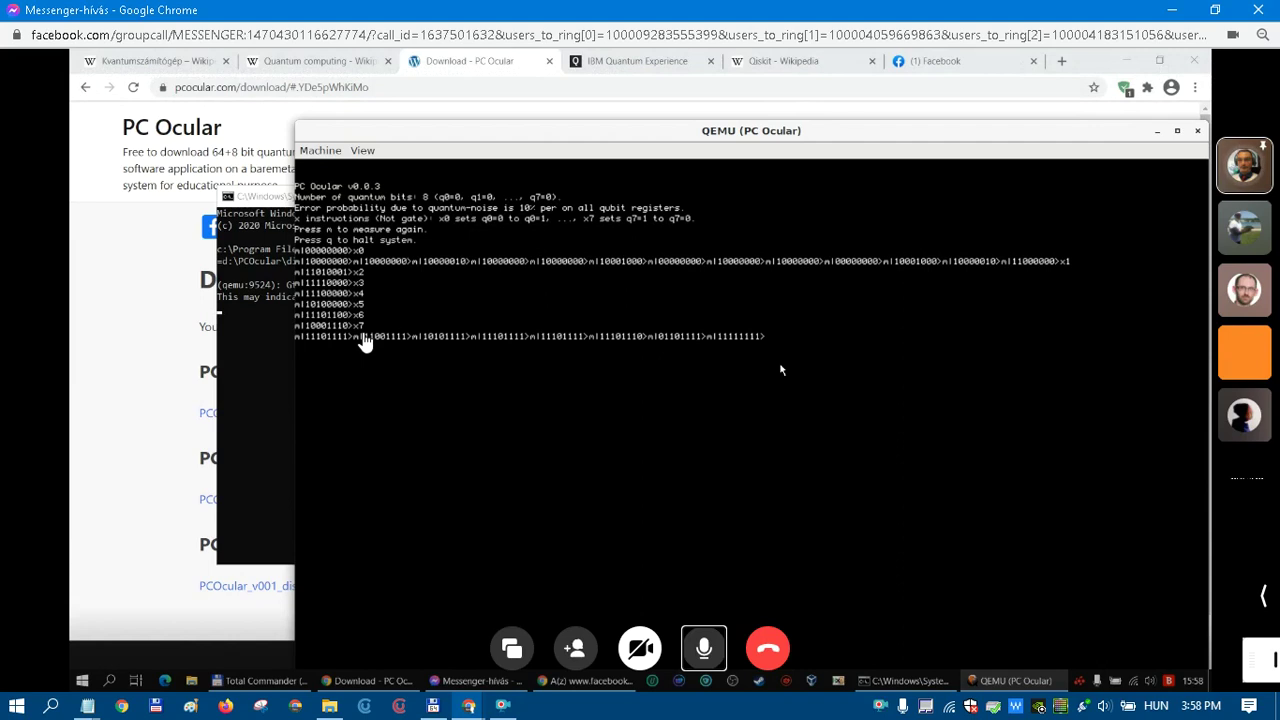
mouse_move(363, 340)
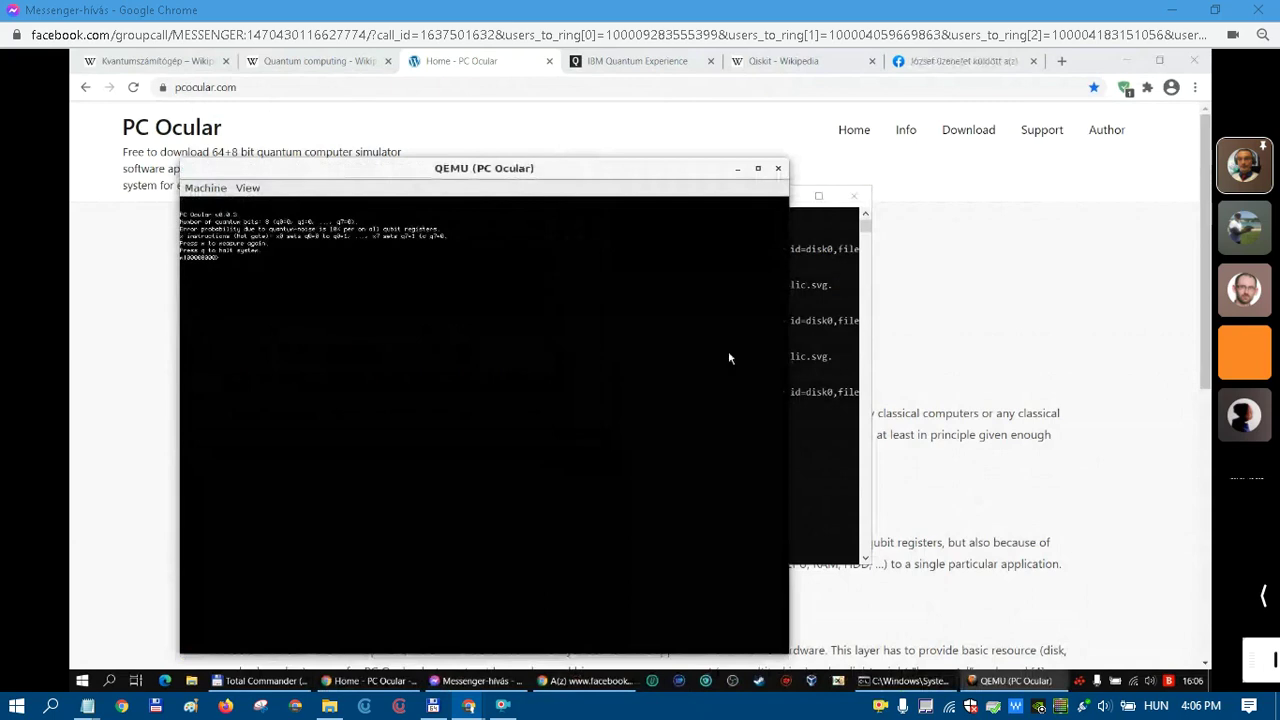
Zoom the PC Ocular display in QEMU in, out and in again, and try the fullscreen view.
click(203, 190)
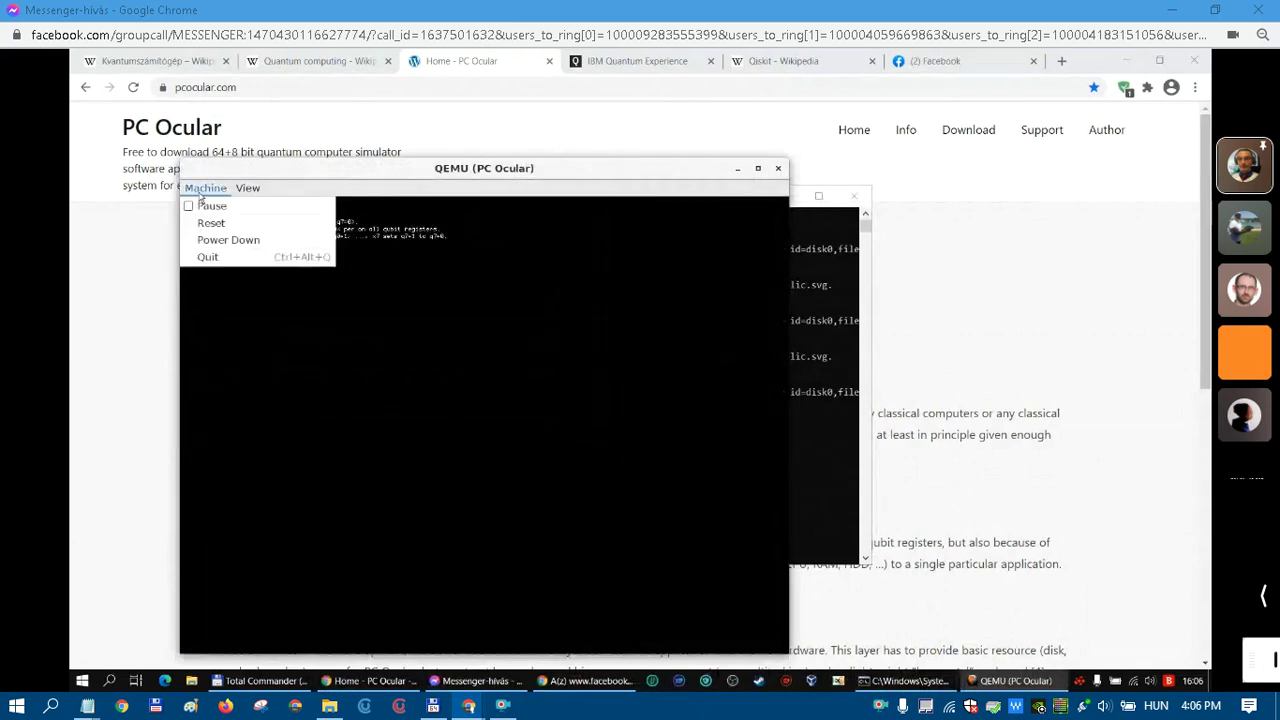
mouse_move(248, 188)
click(262, 226)
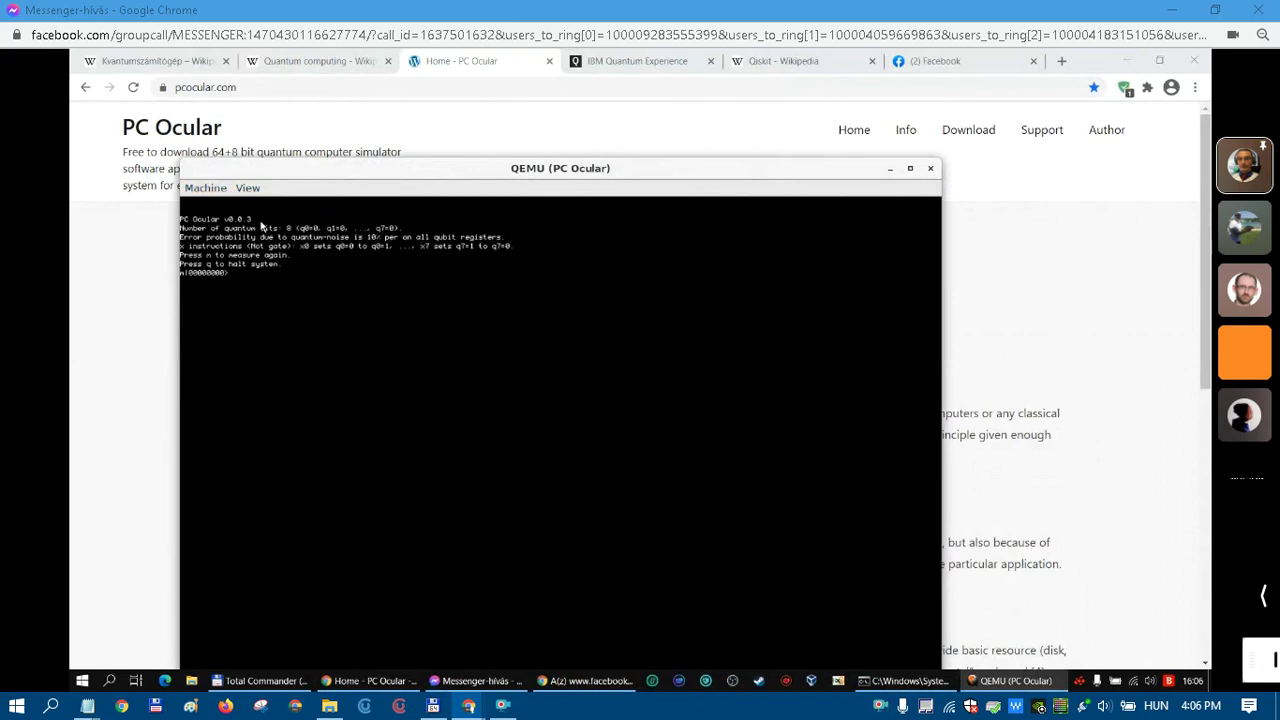
click(248, 188)
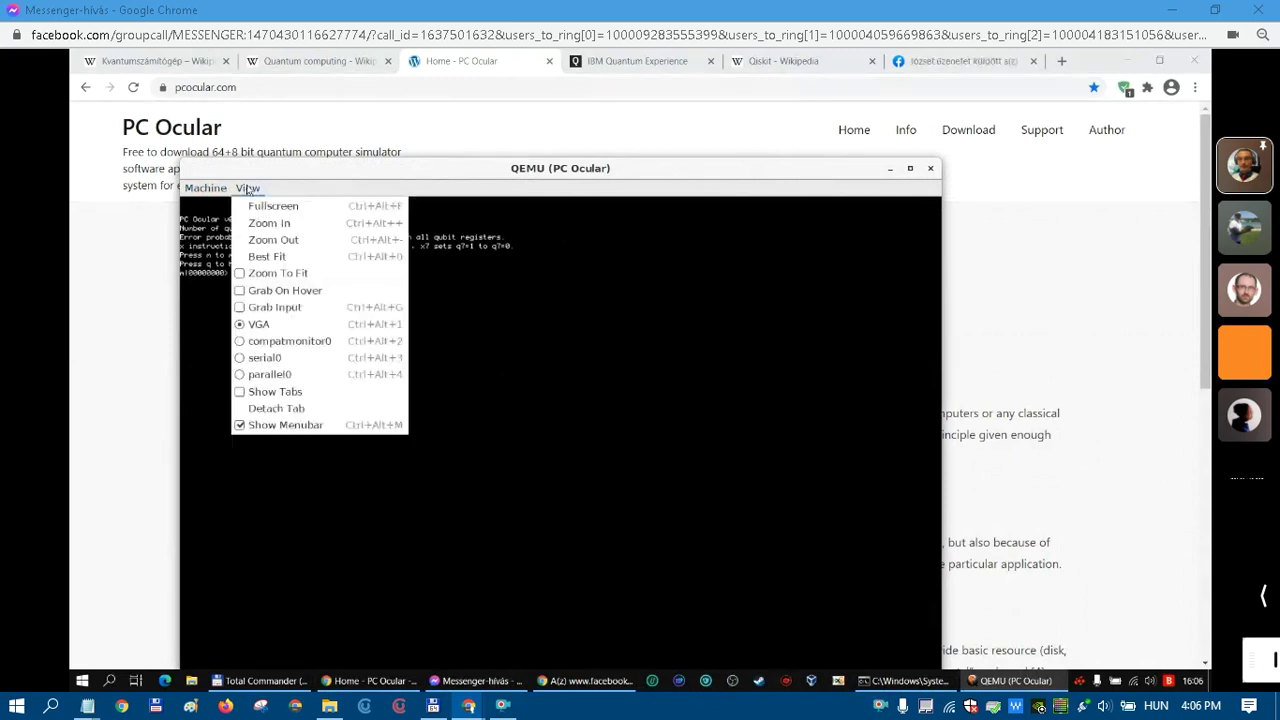
click(273, 241)
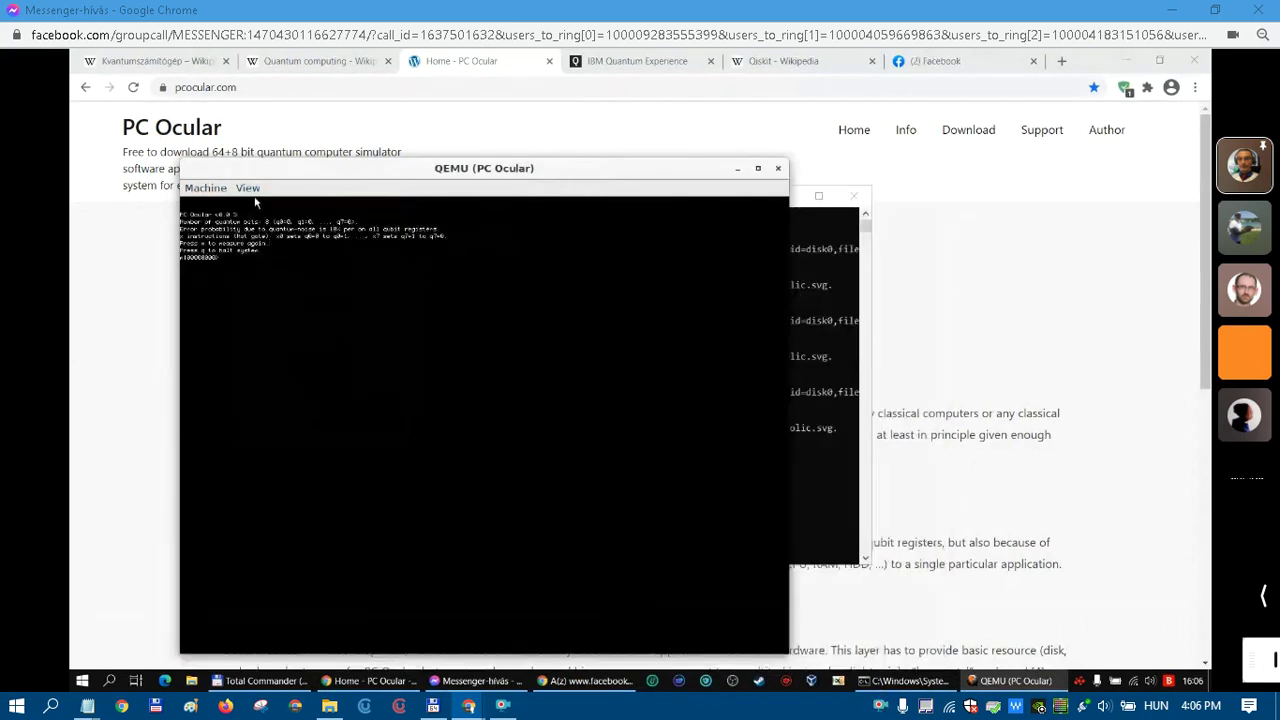
click(252, 188)
click(264, 224)
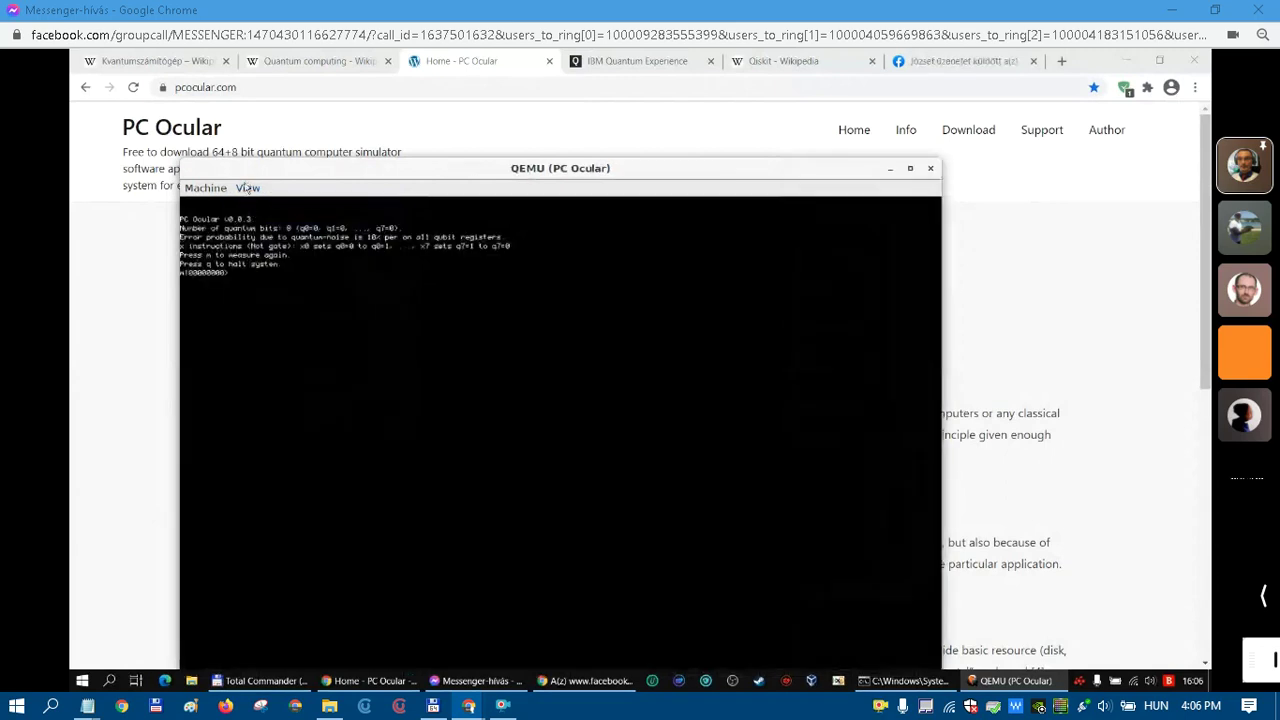
click(248, 188)
click(264, 207)
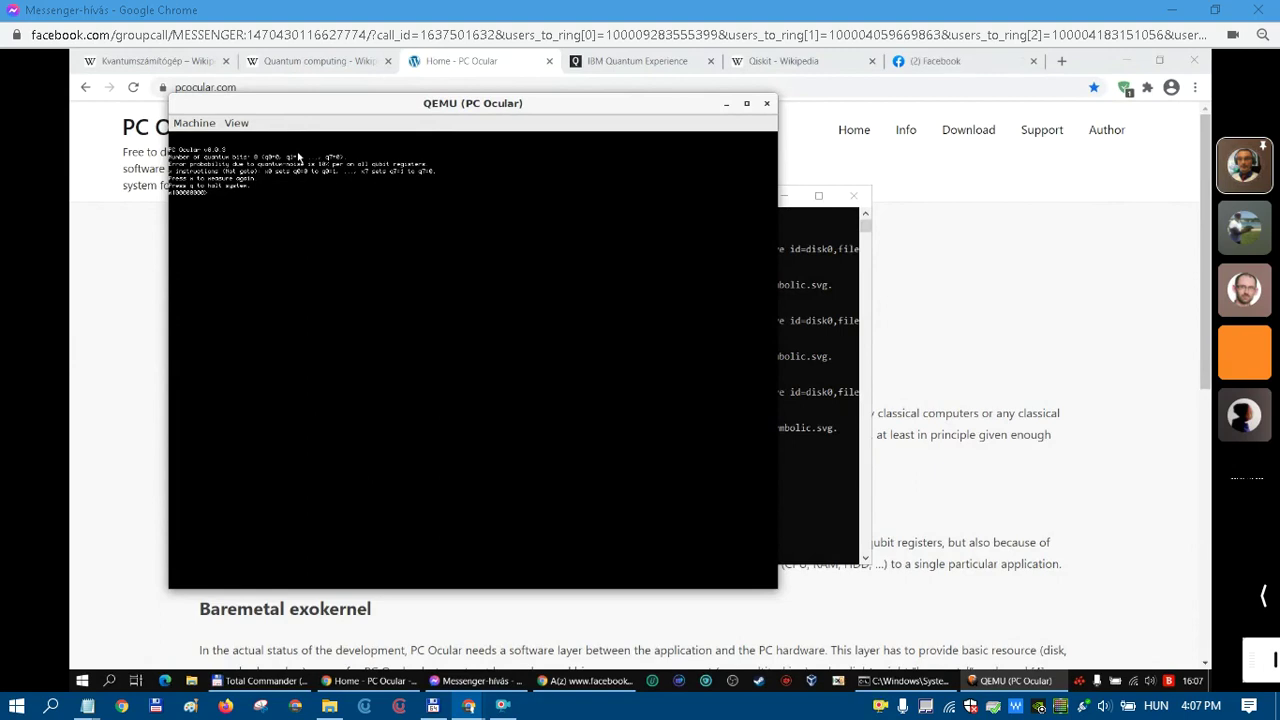
Move the QEMU window clear of the command prompt, maximise and restore it, and give the PC Ocular console input focus.
drag(355, 107, 611, 153)
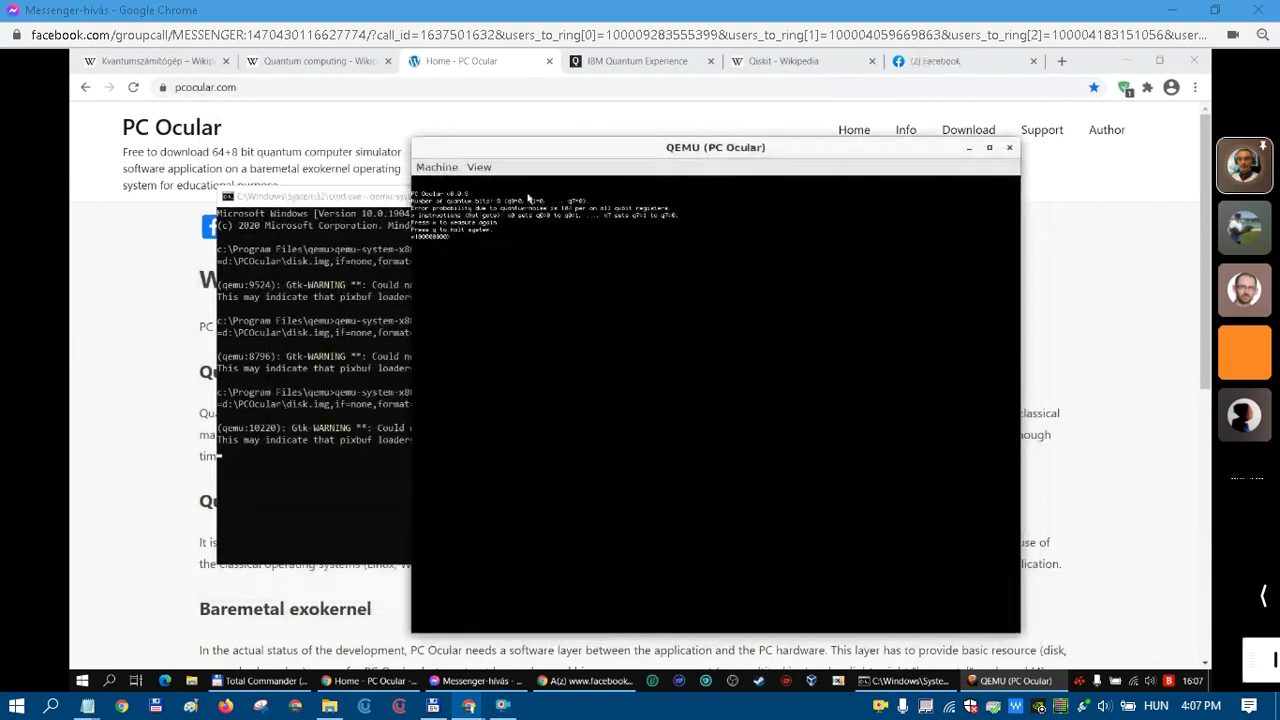
double_click(510, 146)
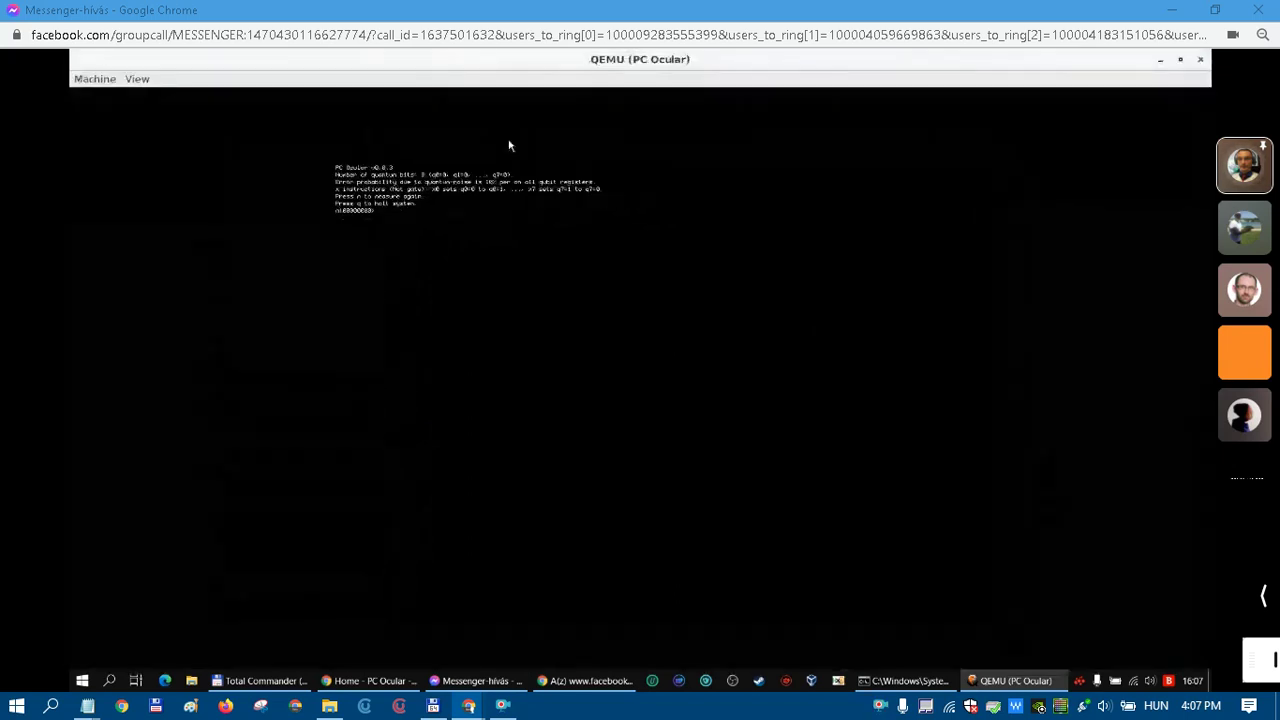
double_click(467, 62)
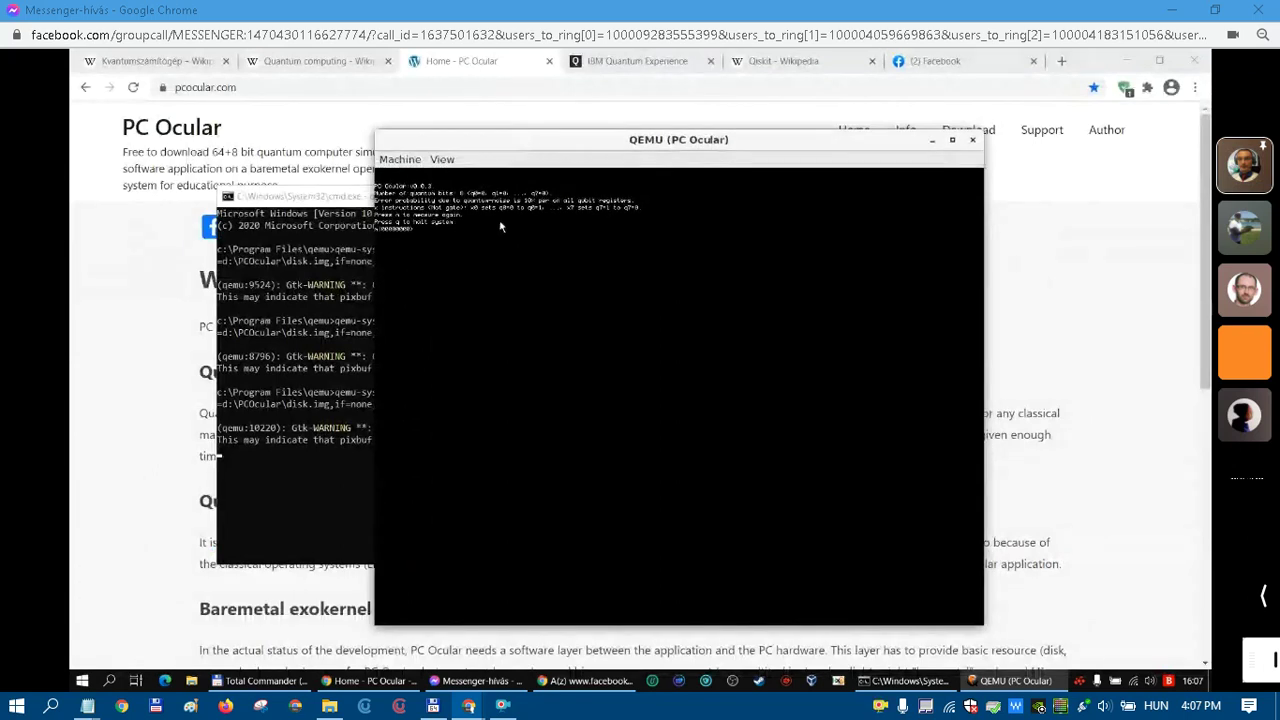
click(506, 254)
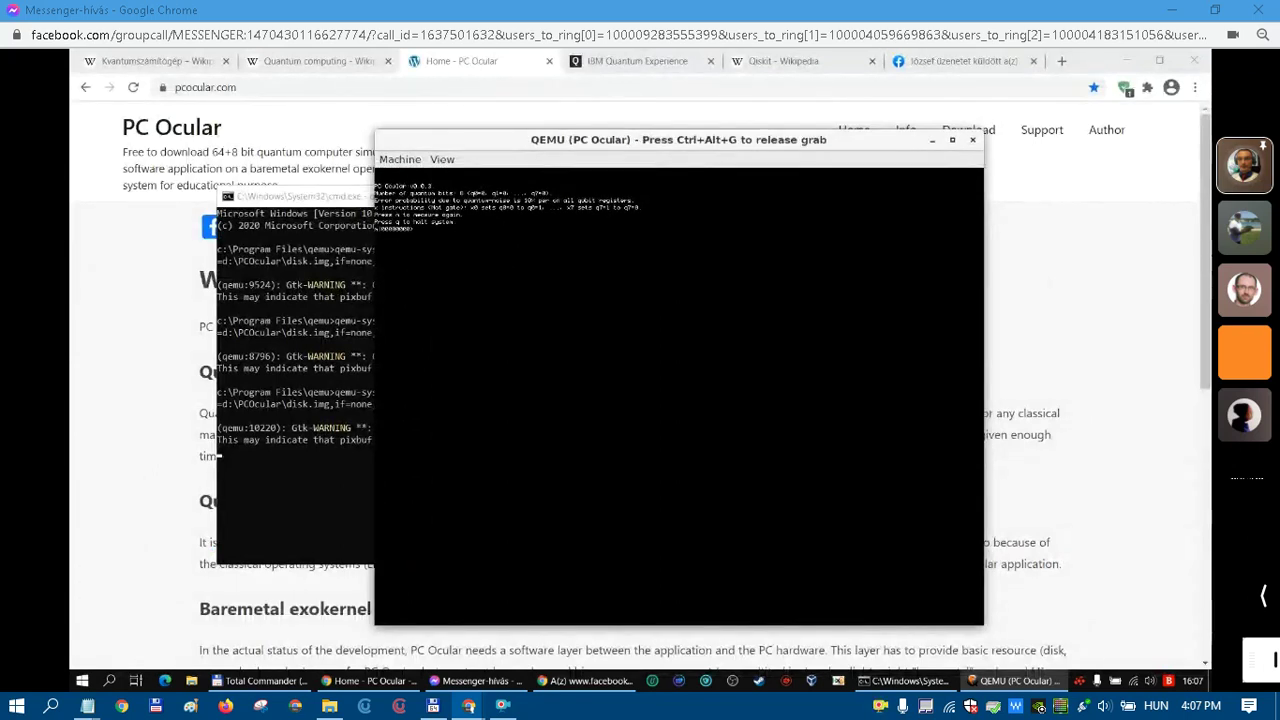
Release the input grab, quit the PC Ocular machine in QEMU and close its command prompt.
key(ctrl+alt+g)
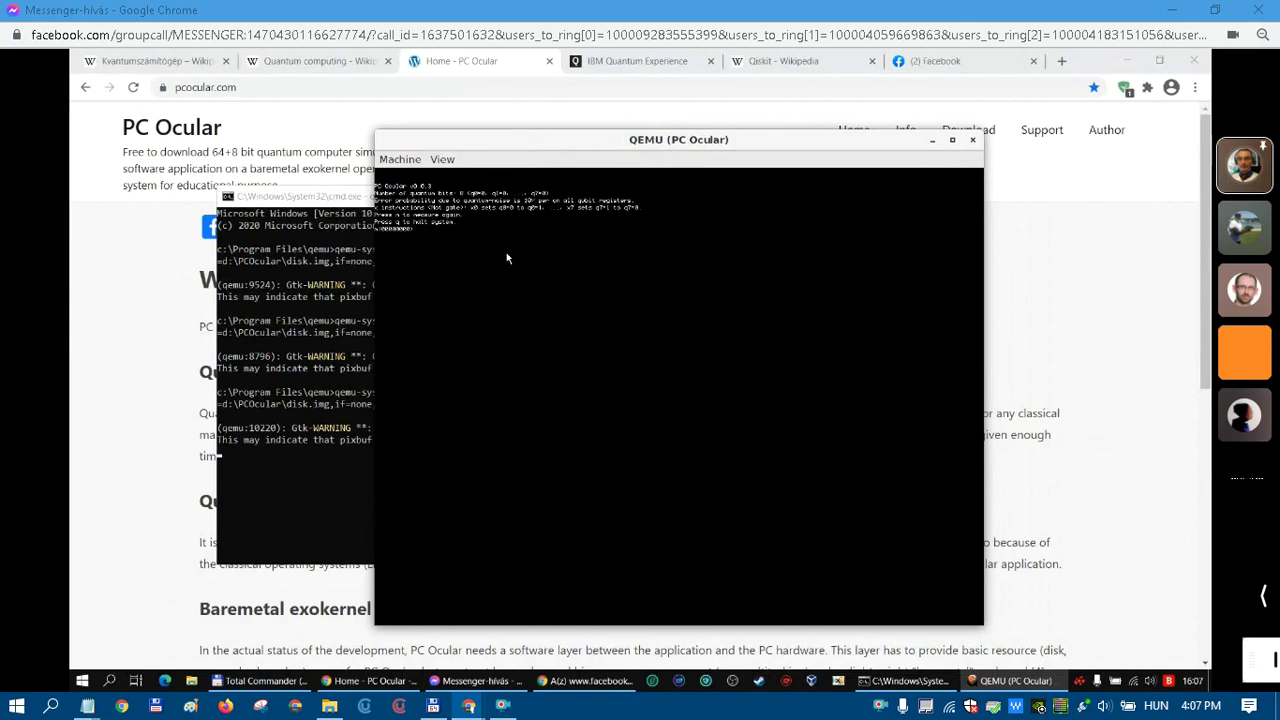
drag(539, 141, 563, 123)
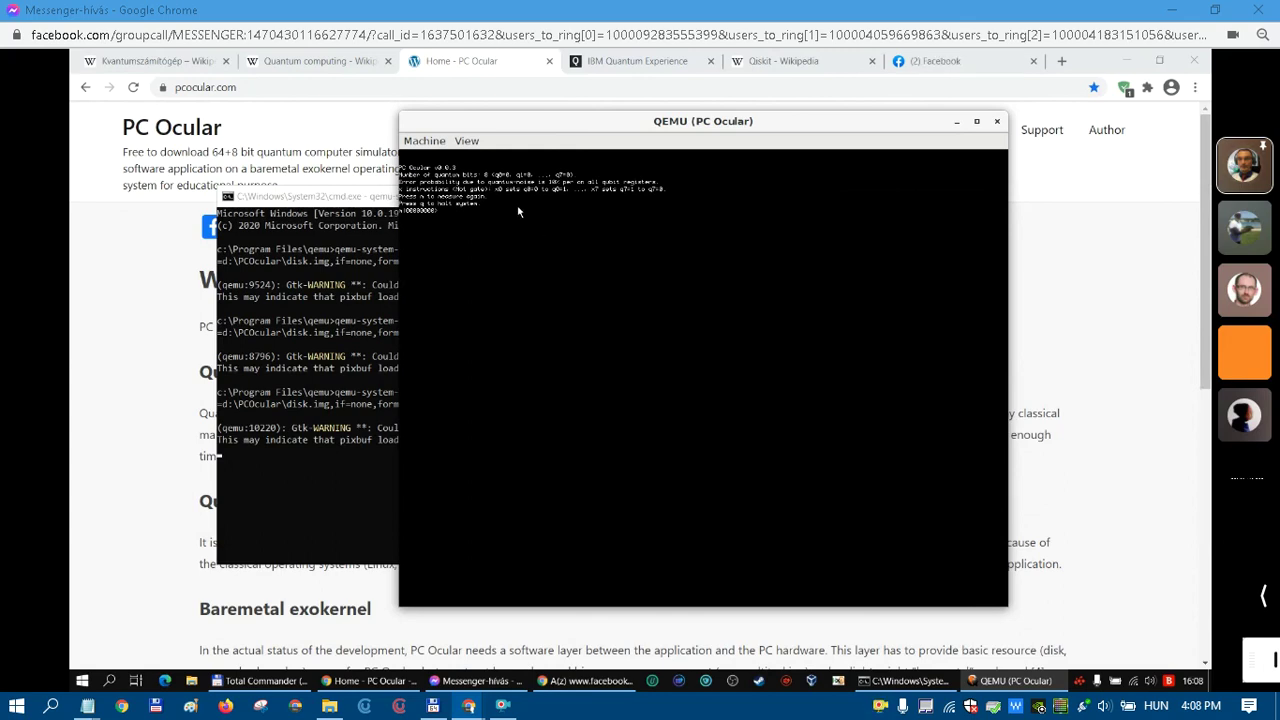
click(424, 140)
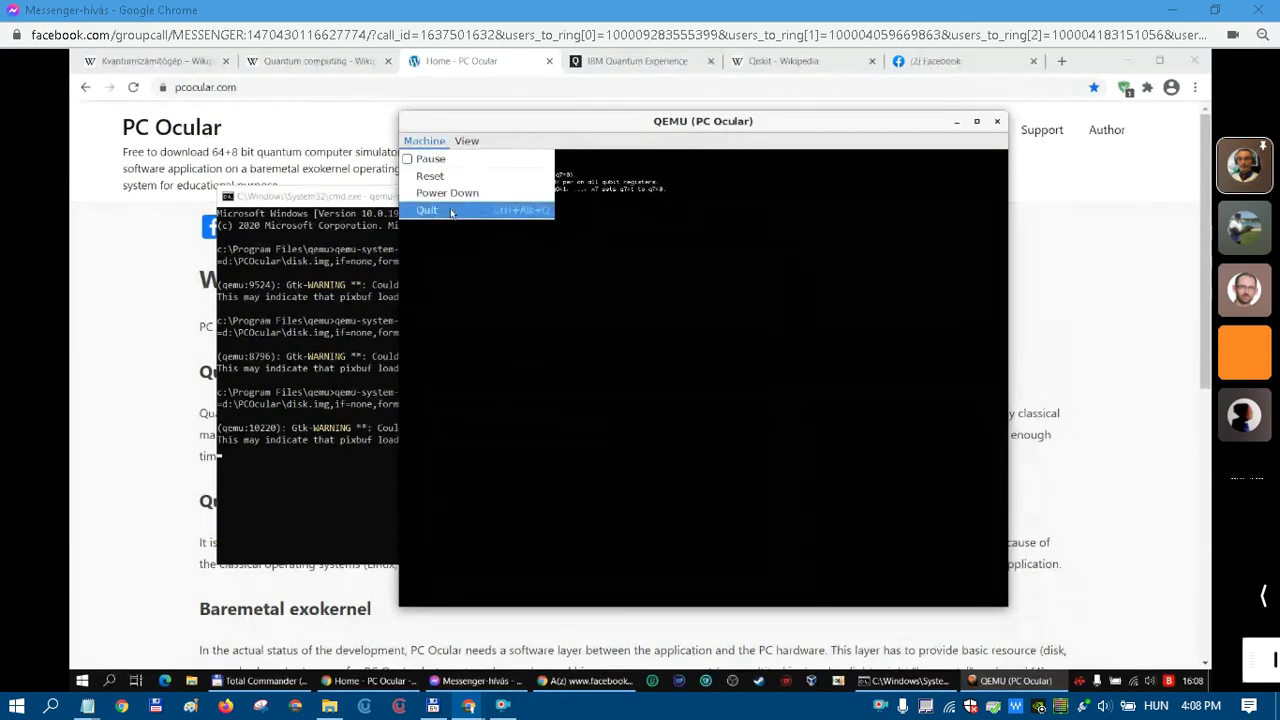
click(451, 211)
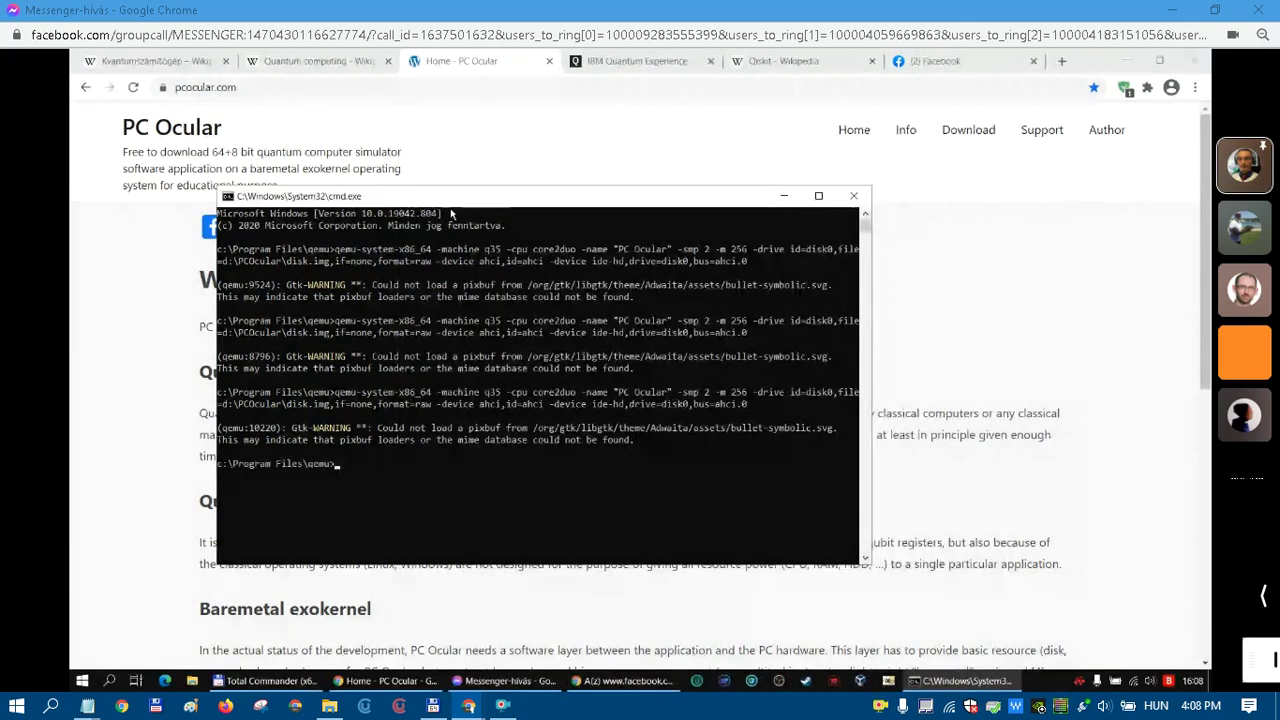
click(855, 197)
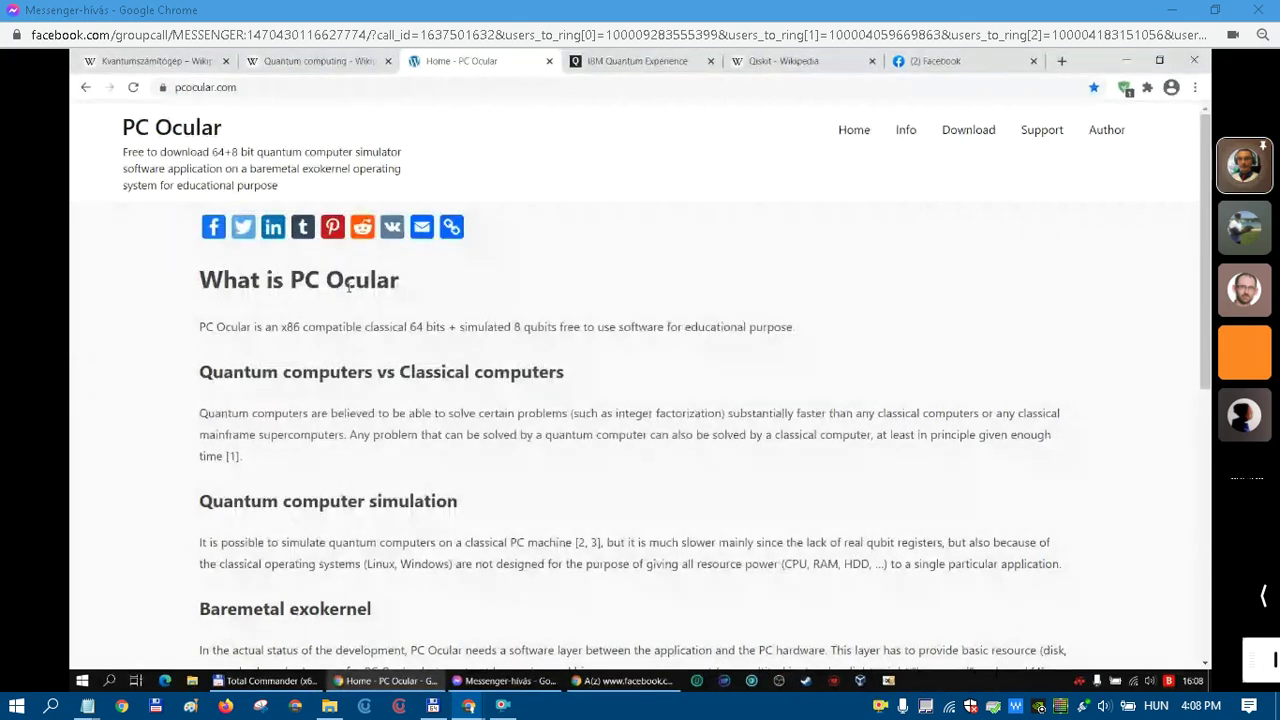
Look through the PC Ocular home page from the introduction down to the references.
scroll(174, 334, down, 1)
scroll(174, 334, down, 2)
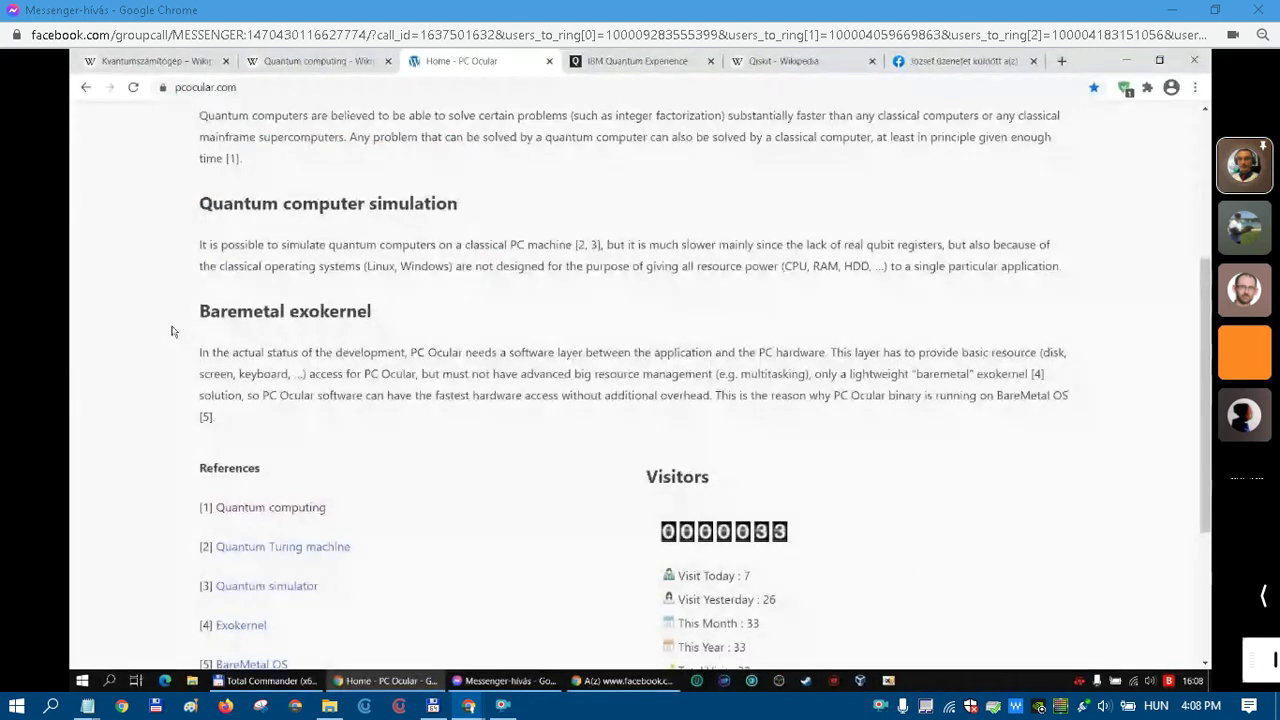
scroll(171, 329, up, 3)
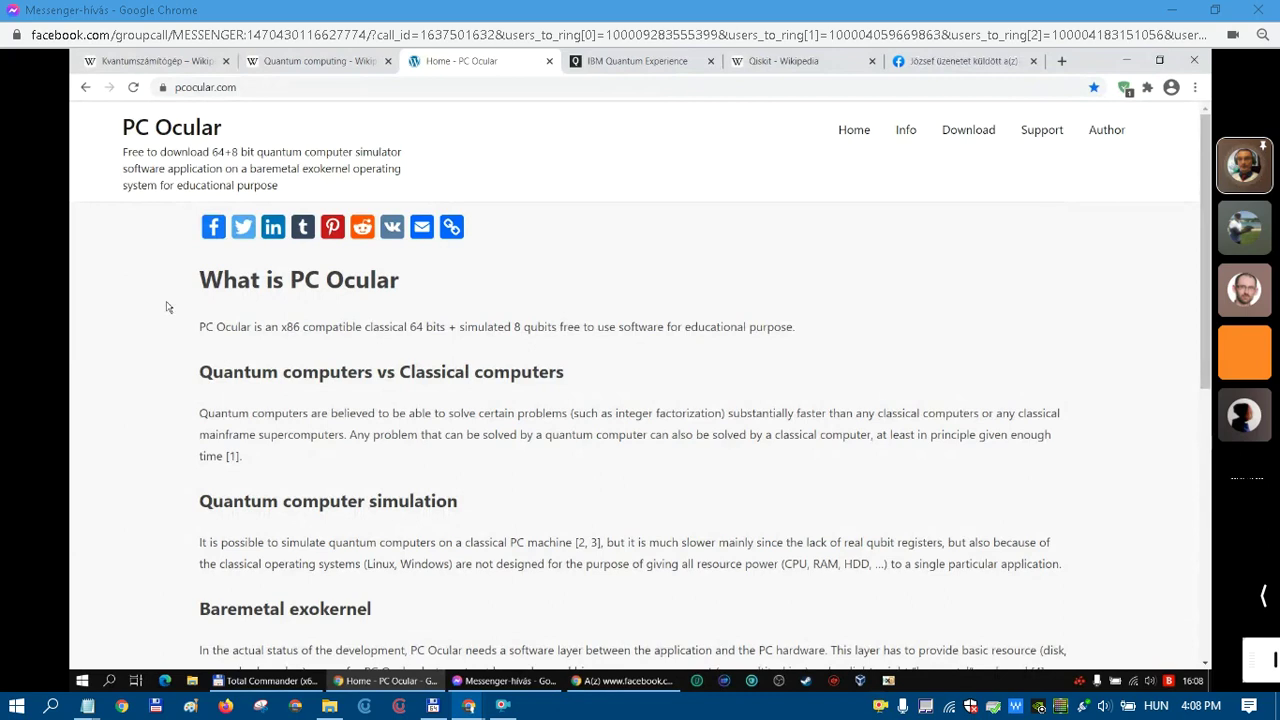
Open the IBM Quantum Experience dashboard and examine the accessible quantum systems with their qubits and pending jobs.
click(615, 64)
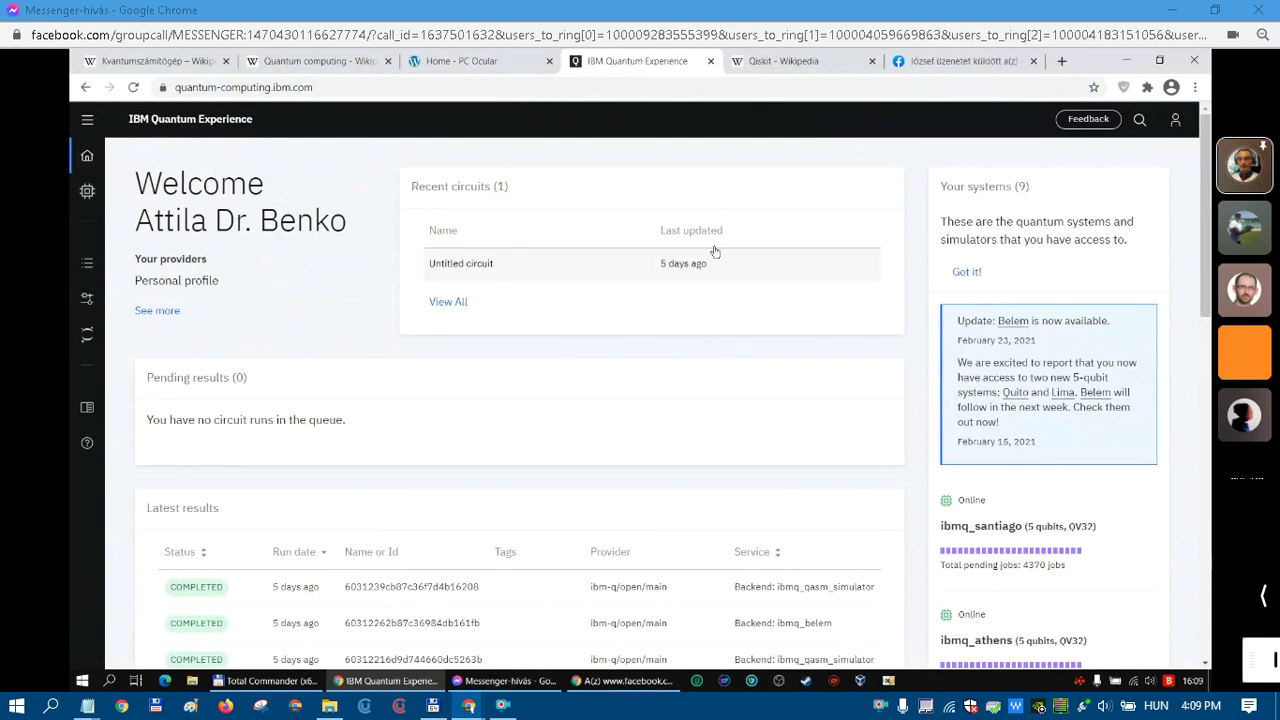
scroll(451, 402, down, 2)
scroll(450, 400, up, 2)
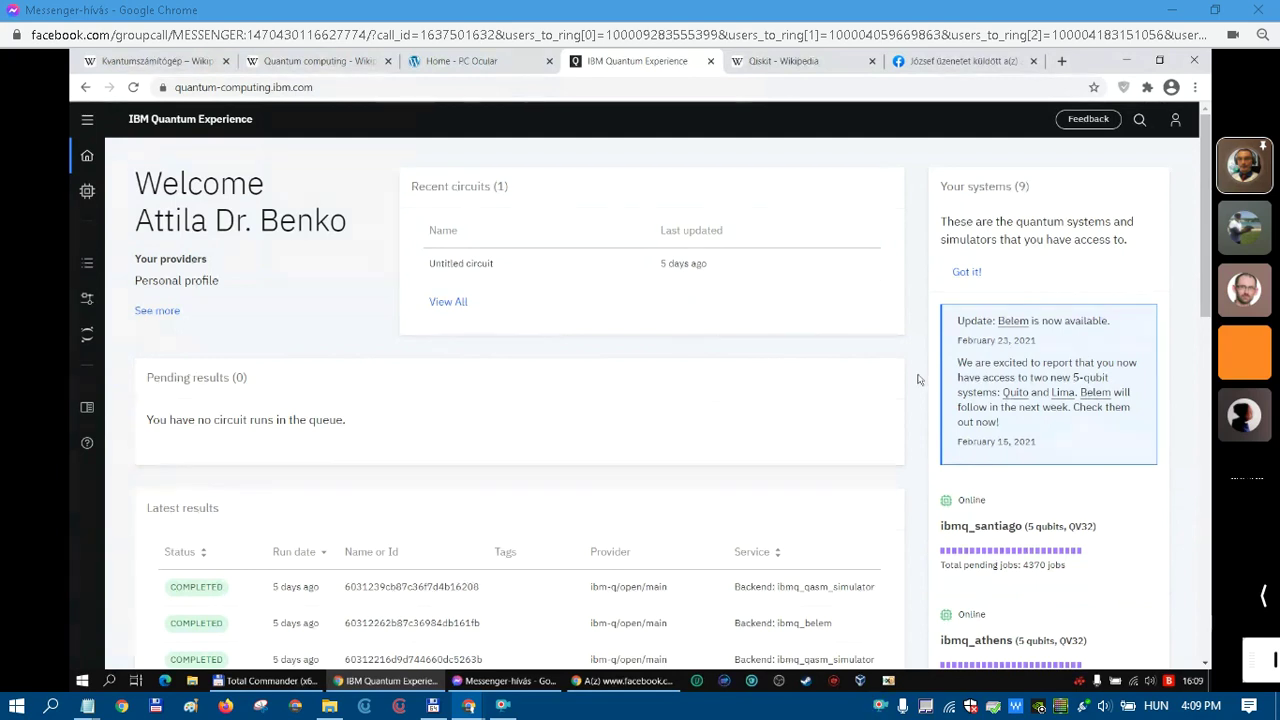
scroll(914, 378, down, 2)
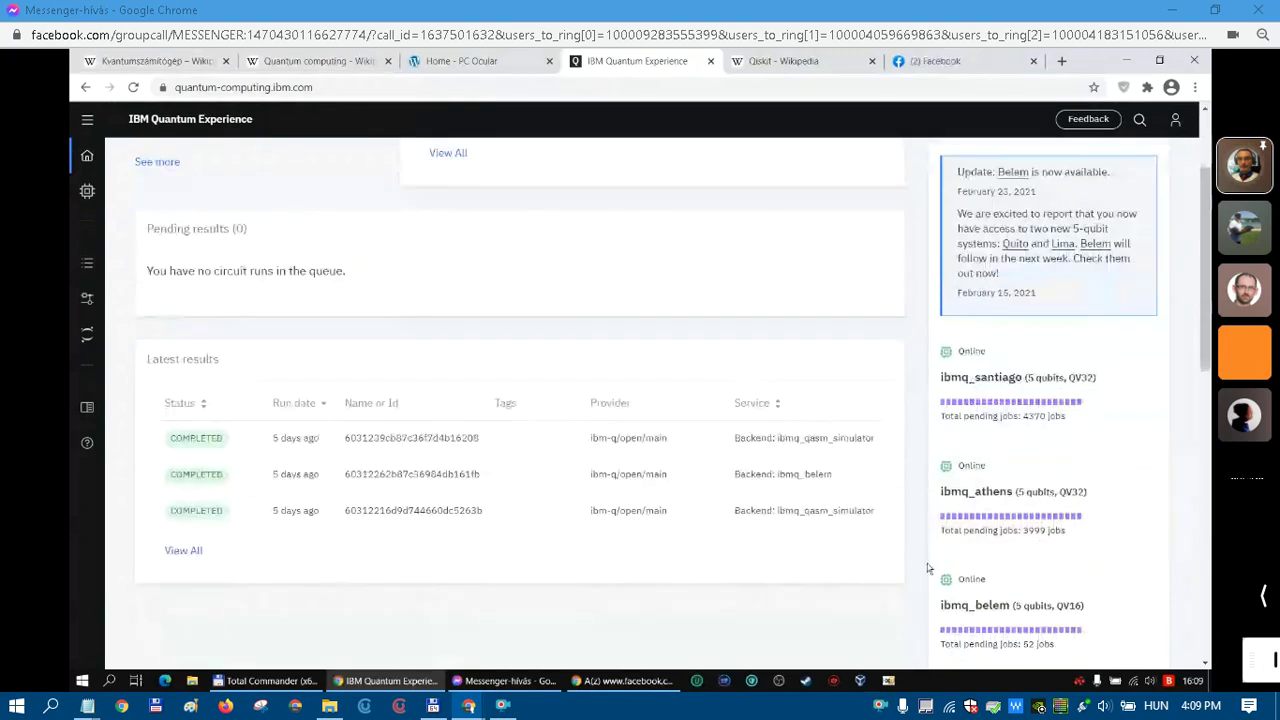
scroll(930, 567, down, 2)
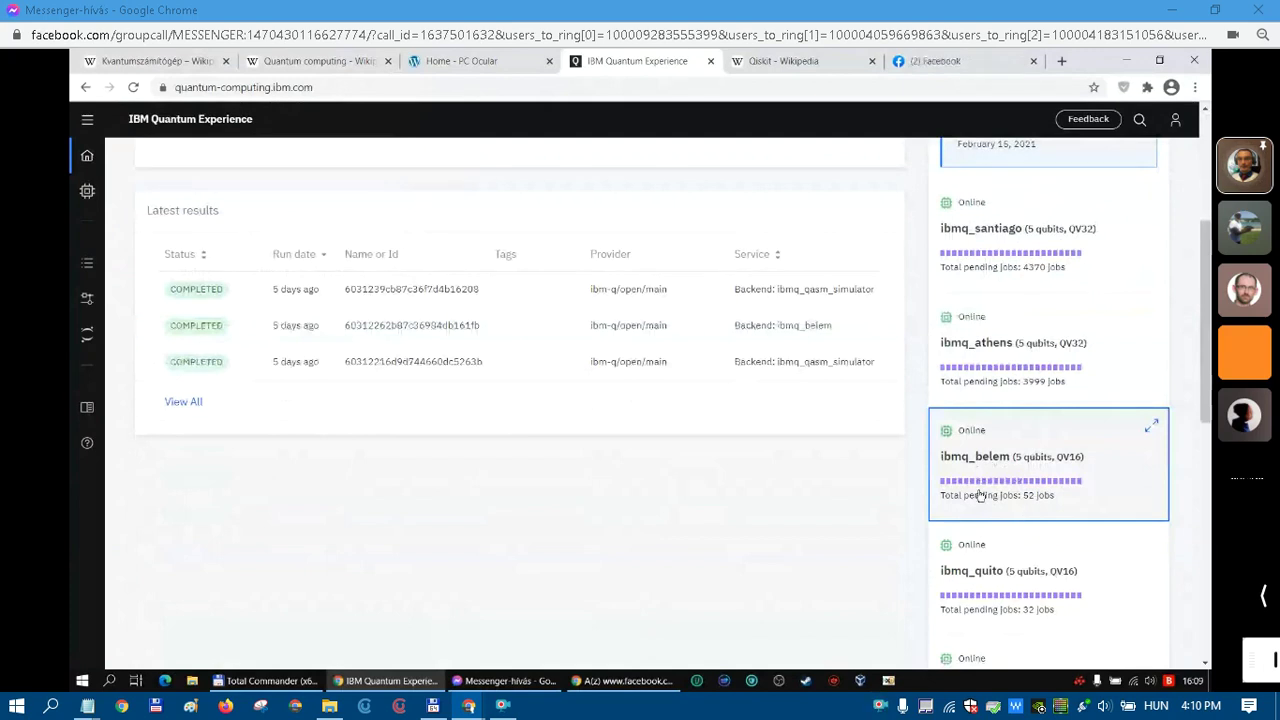
scroll(980, 495, up, 4)
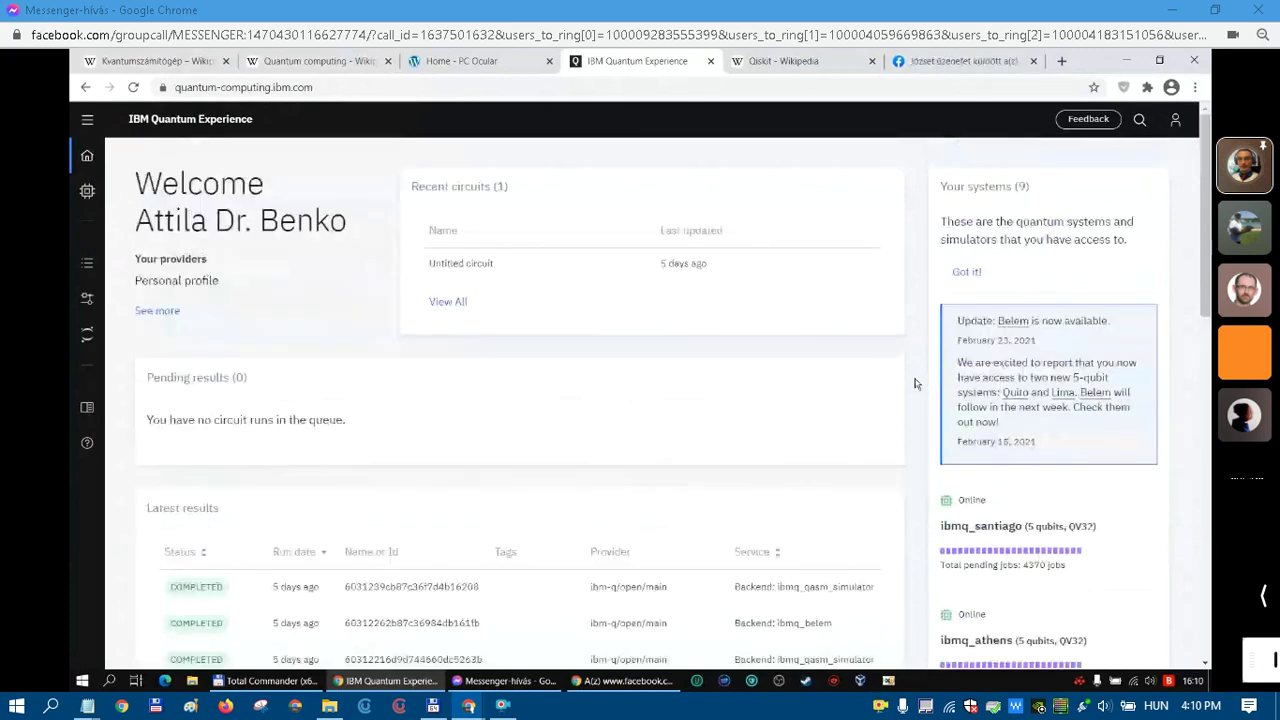
scroll(912, 384, down, 1)
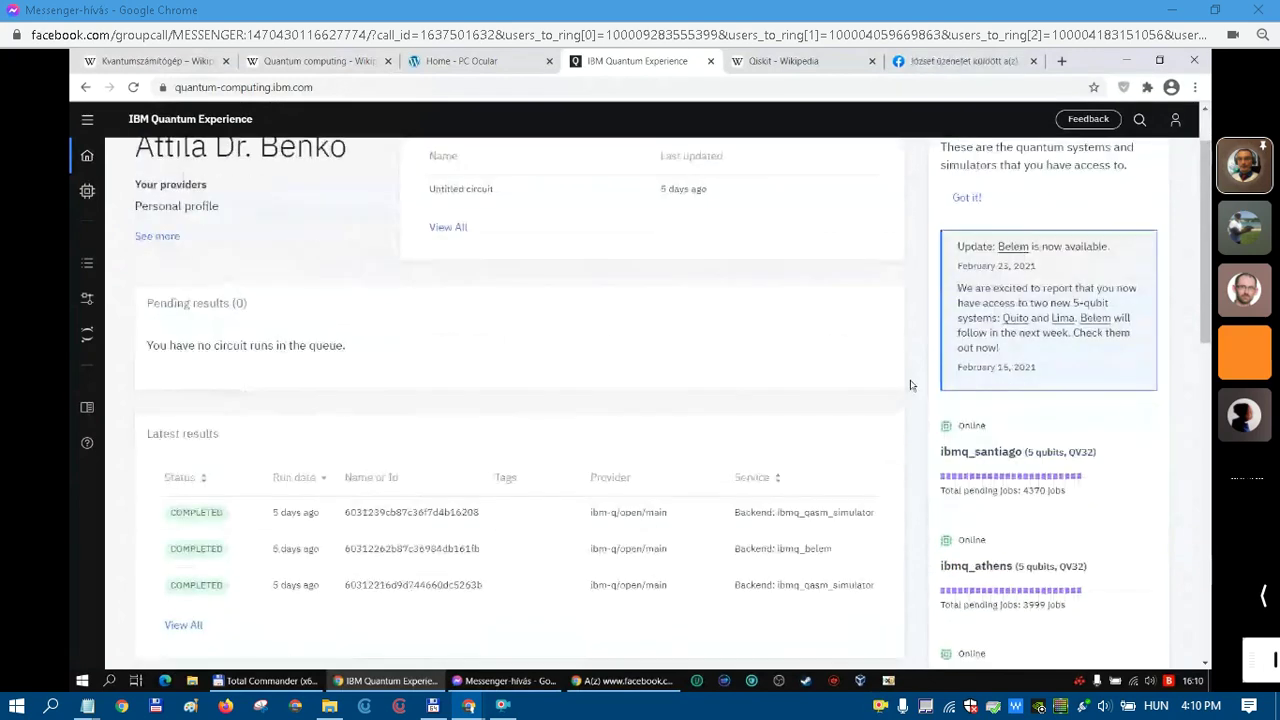
scroll(911, 385, down, 3)
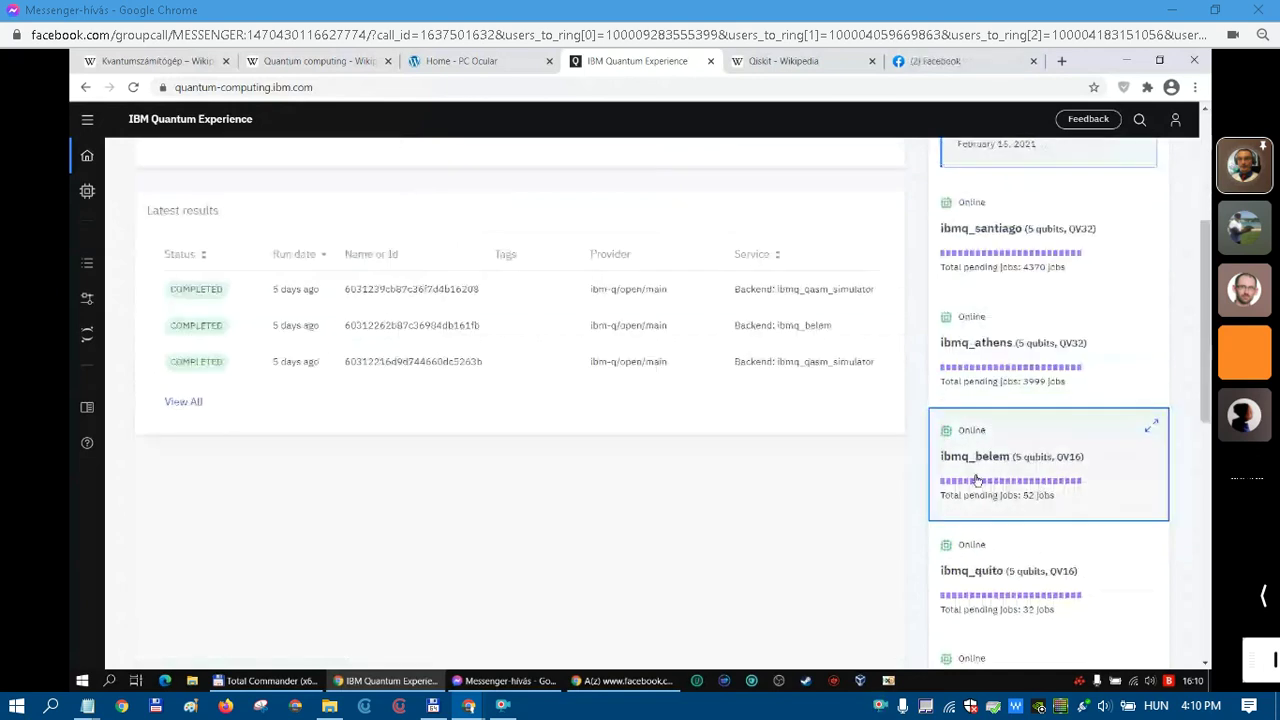
scroll(894, 520, down, 4)
scroll(903, 512, down, 2)
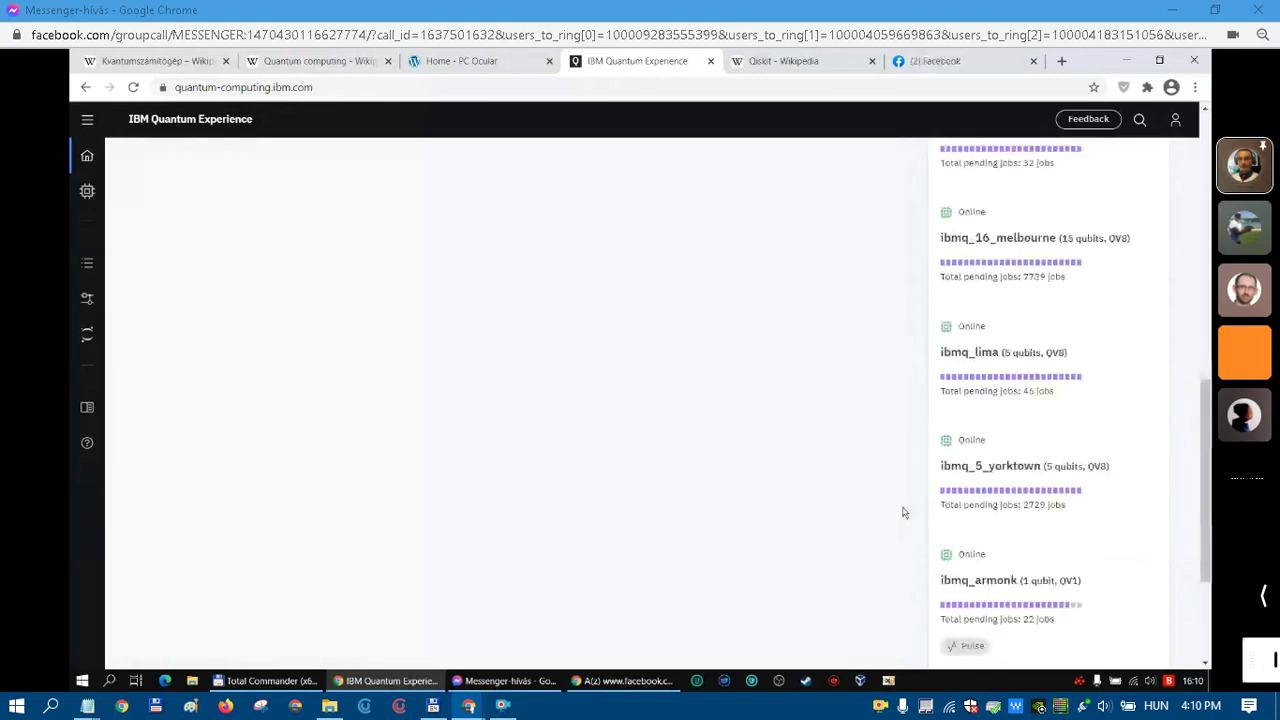
Examine the quantum systems and the ibmq_qasm_simulator among the account's own entries on the Systems & simulators page.
scroll(907, 505, down, 2)
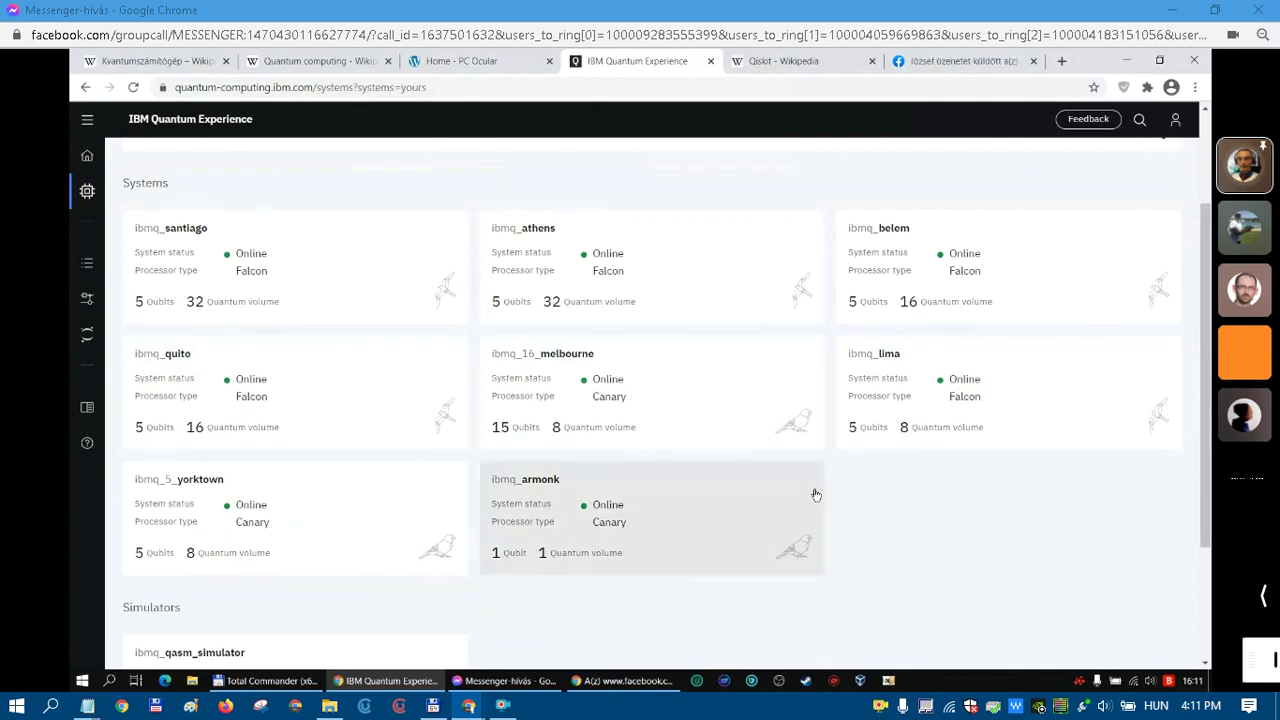
scroll(813, 500, up, 2)
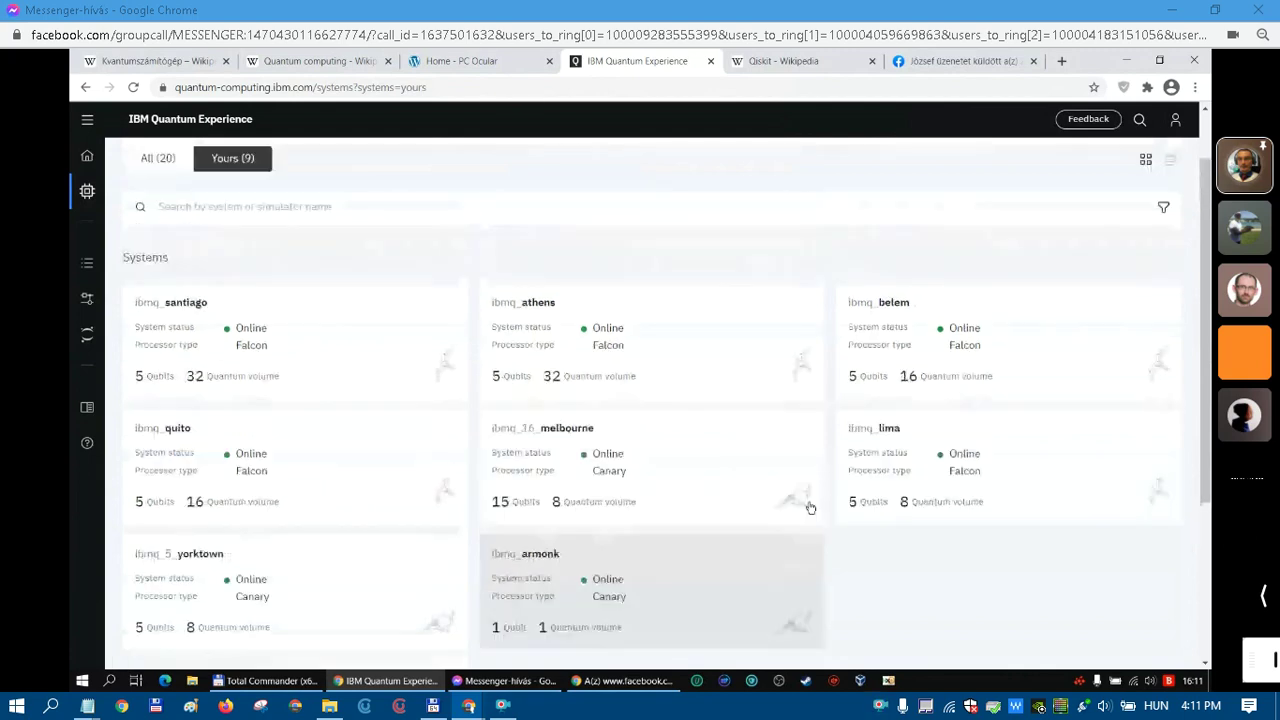
scroll(810, 508, up, 2)
scroll(560, 480, down, 5)
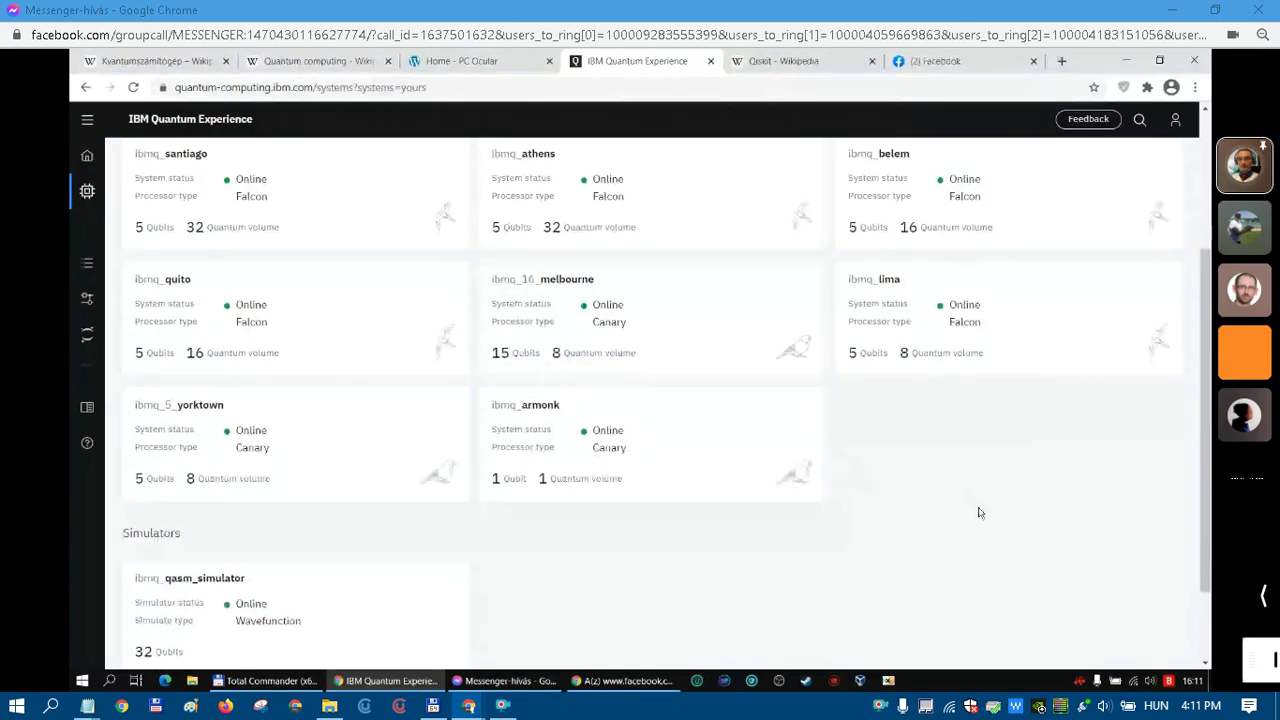
scroll(744, 477, down, 2)
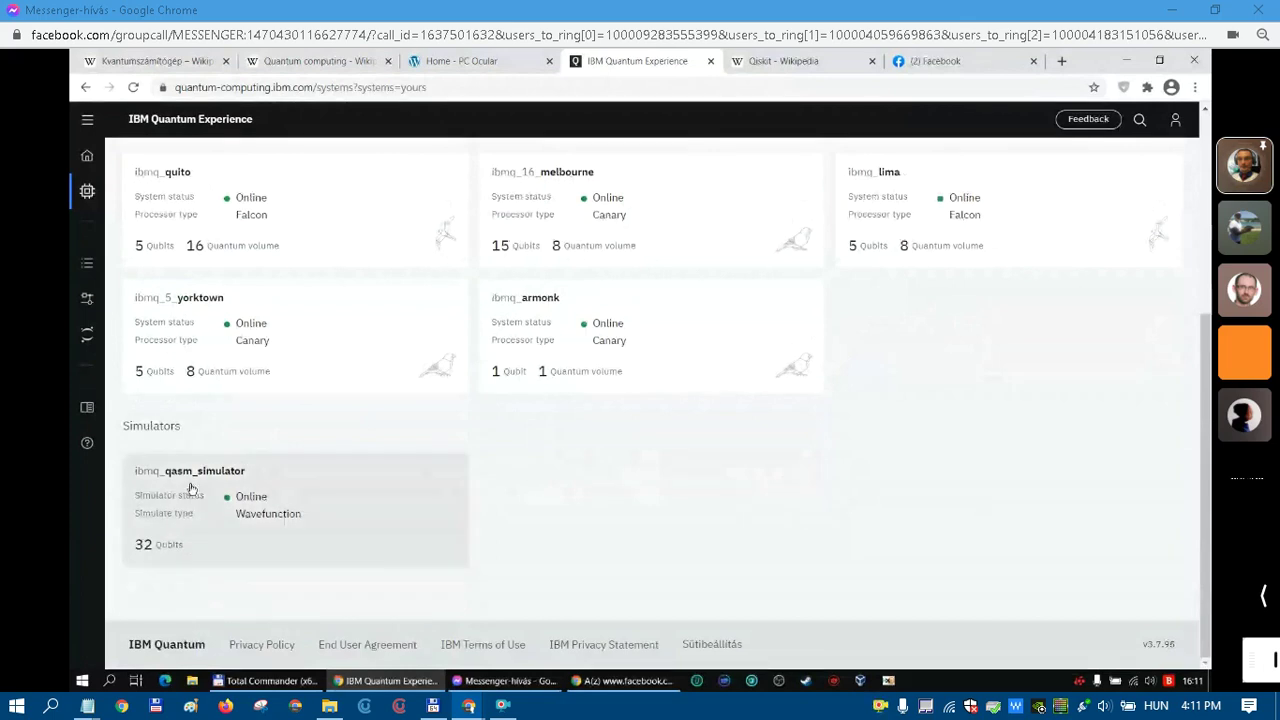
scroll(200, 480, up, 2)
scroll(223, 472, up, 1)
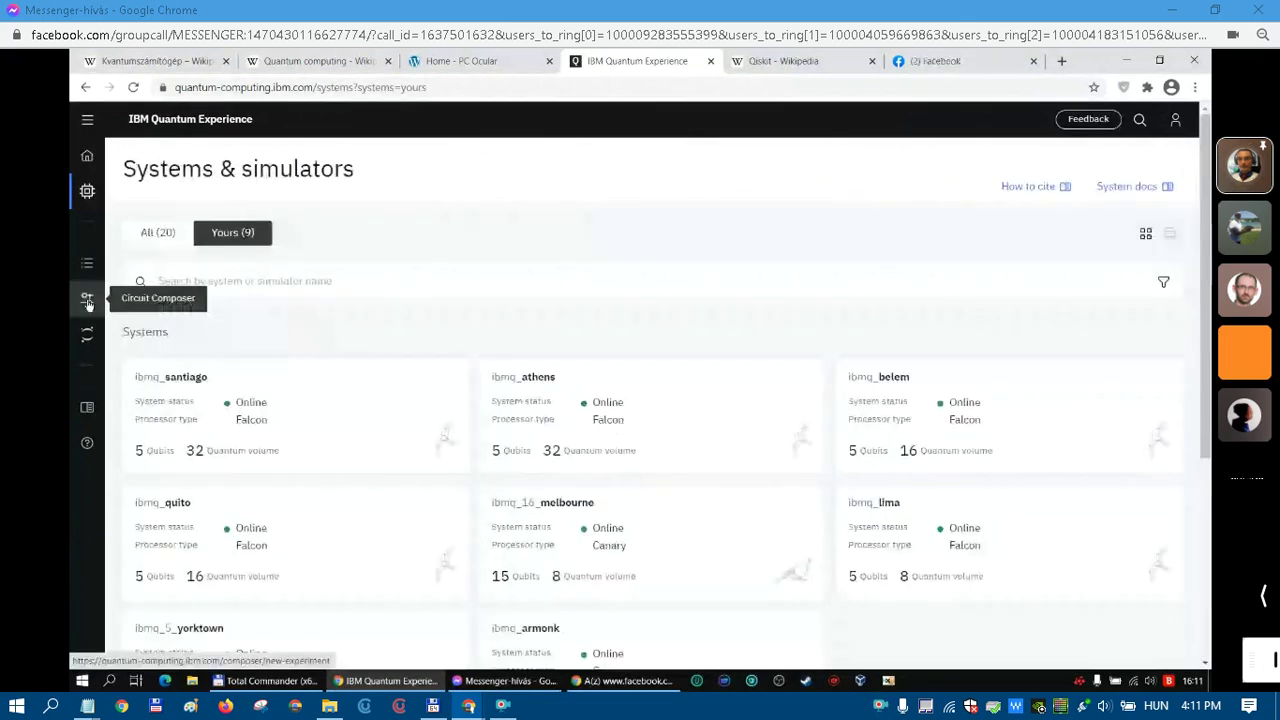
Show the Jobs list and open a new untitled circuit in Circuit Composer.
click(87, 265)
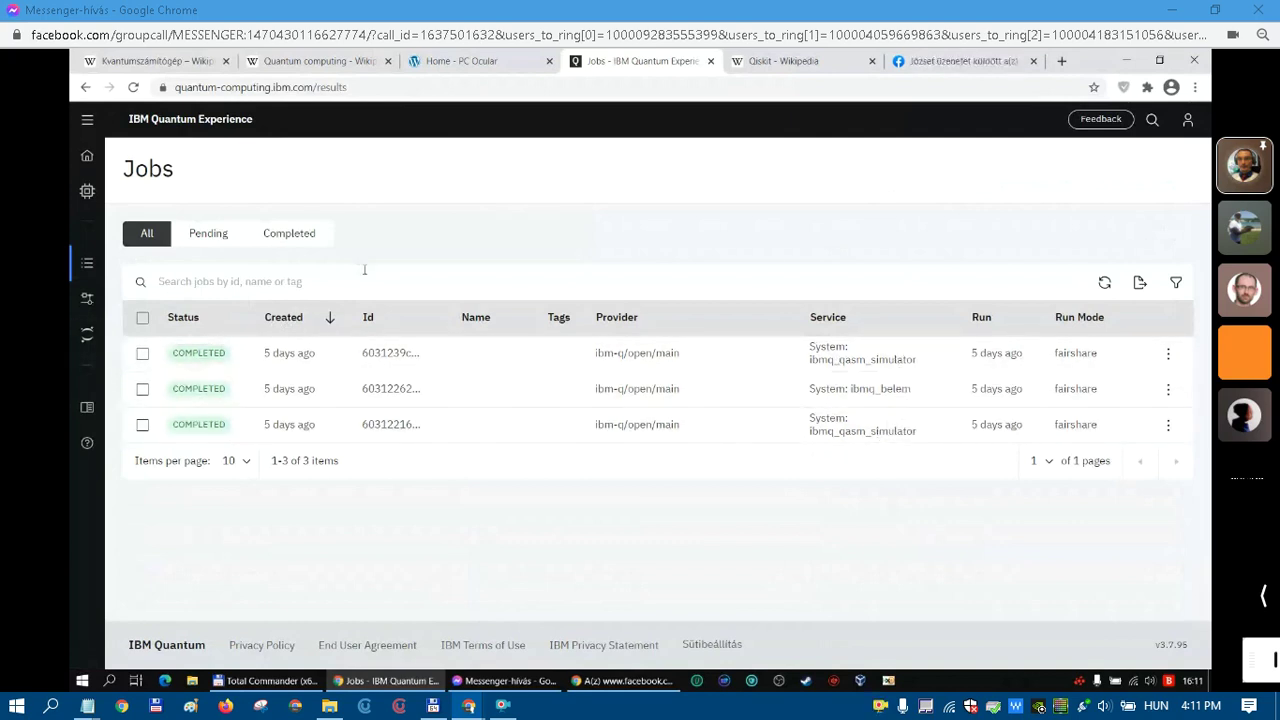
click(88, 298)
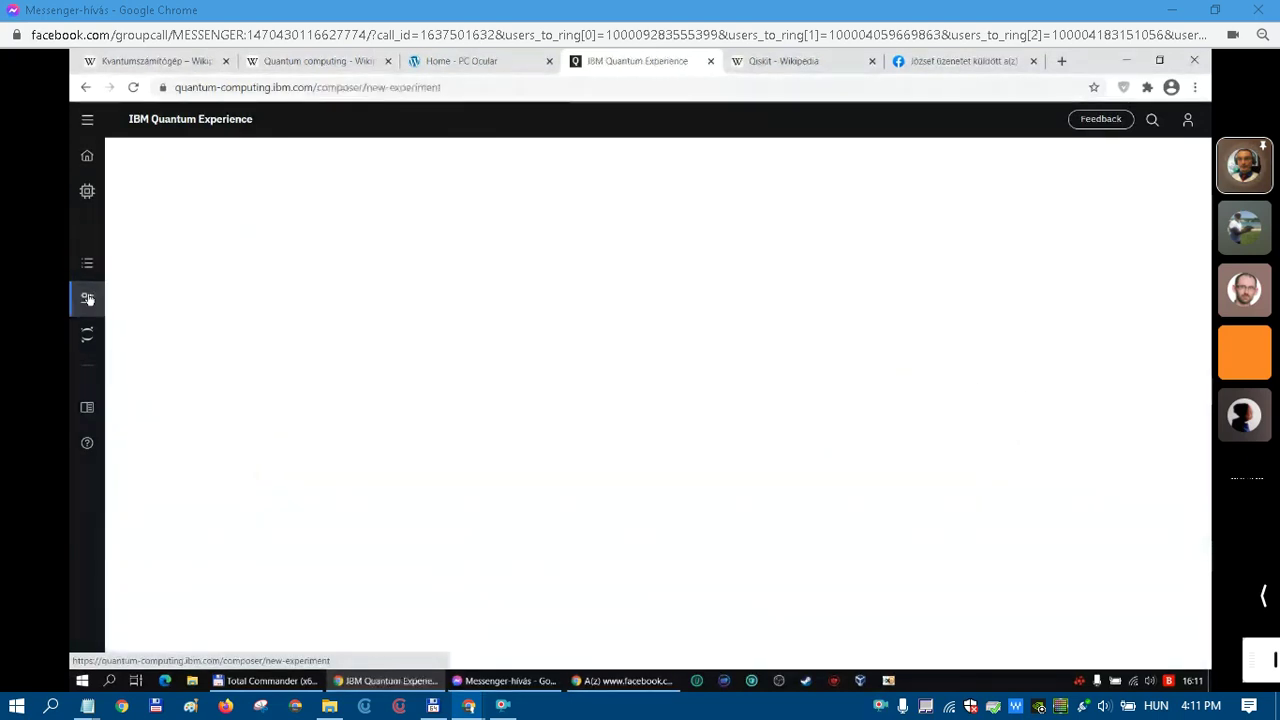
key(super+shift+s)
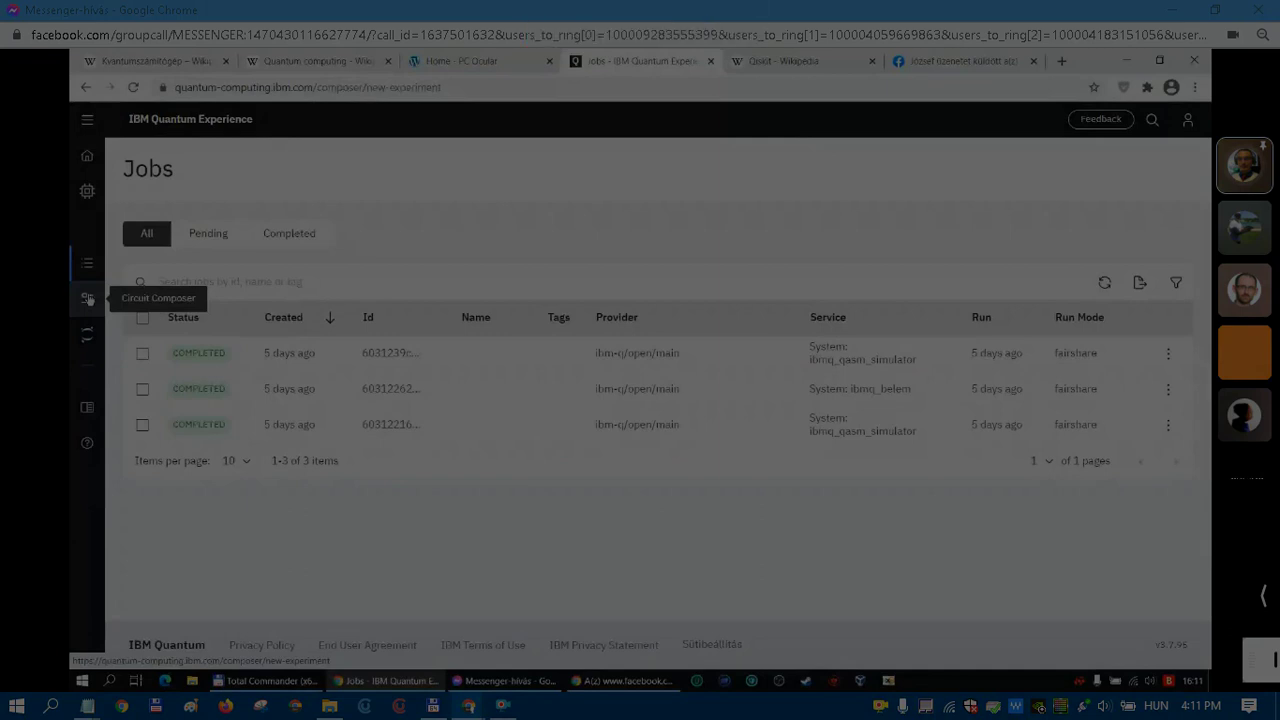
key(Escape)
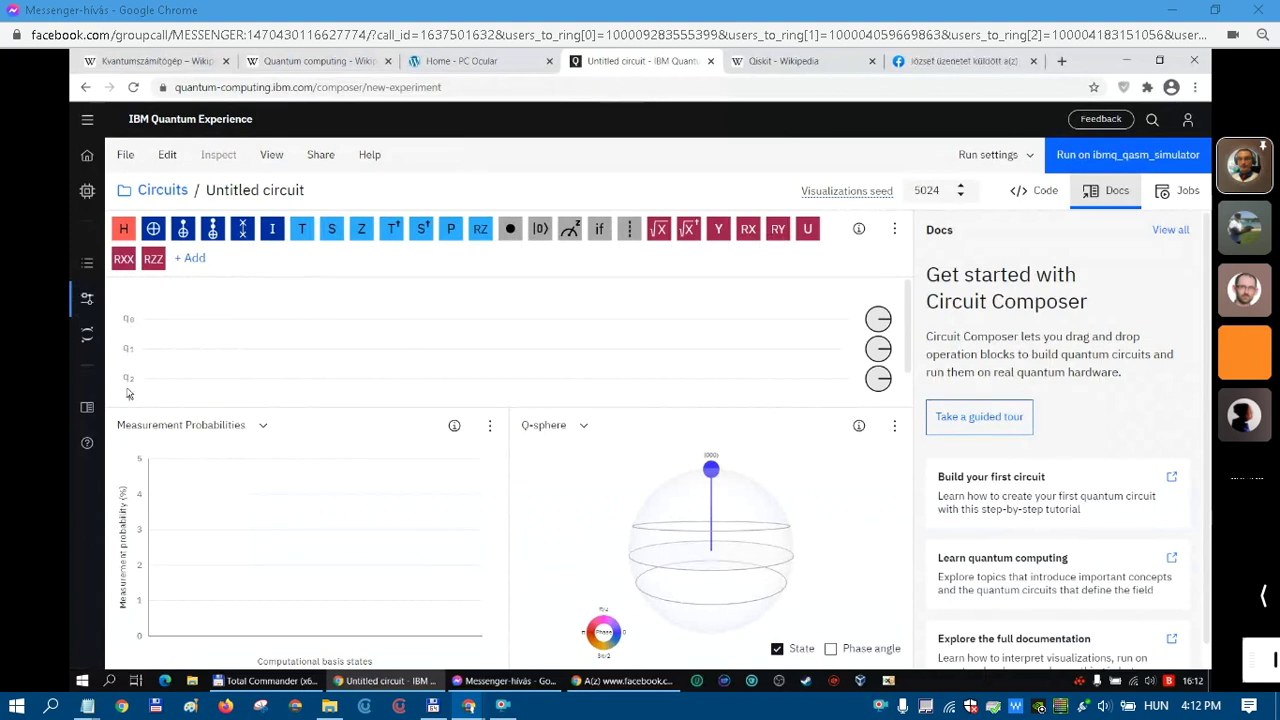
Switch to Total Commander, start PC Ocular in QEMU from the c:\Program Files\qemu folder and zoom its display in.
mouse_move(250, 683)
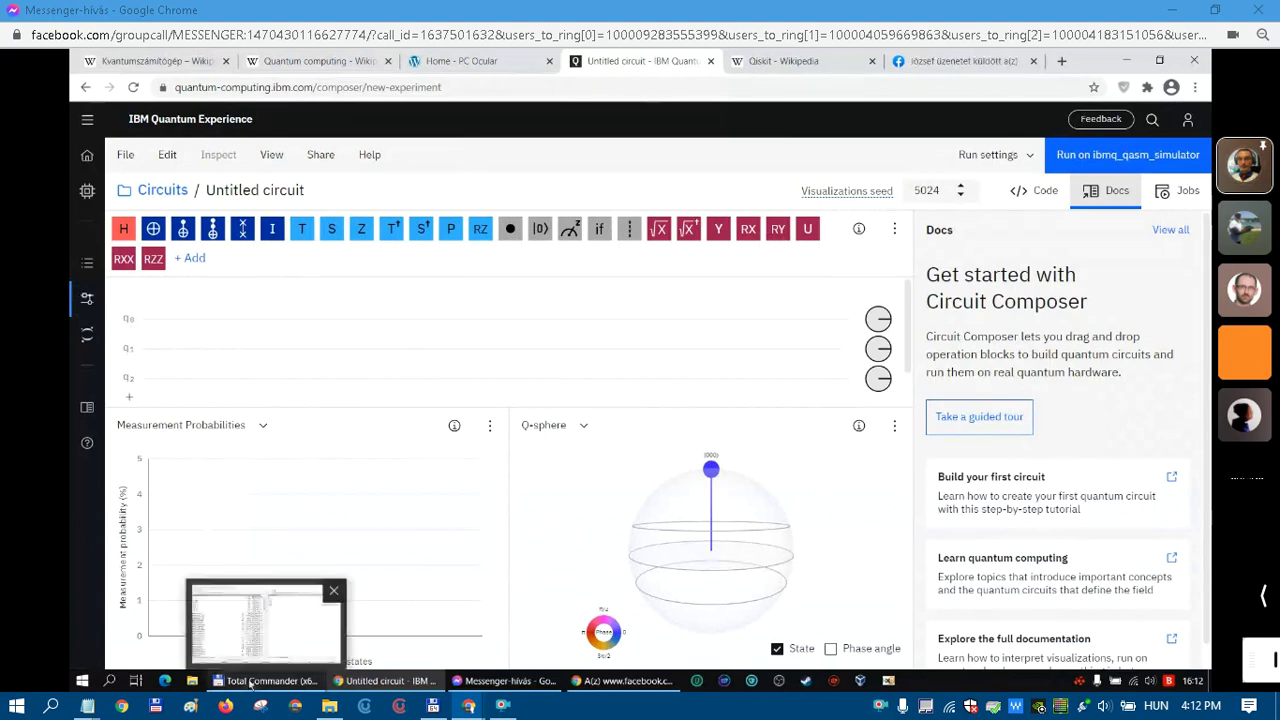
click(251, 683)
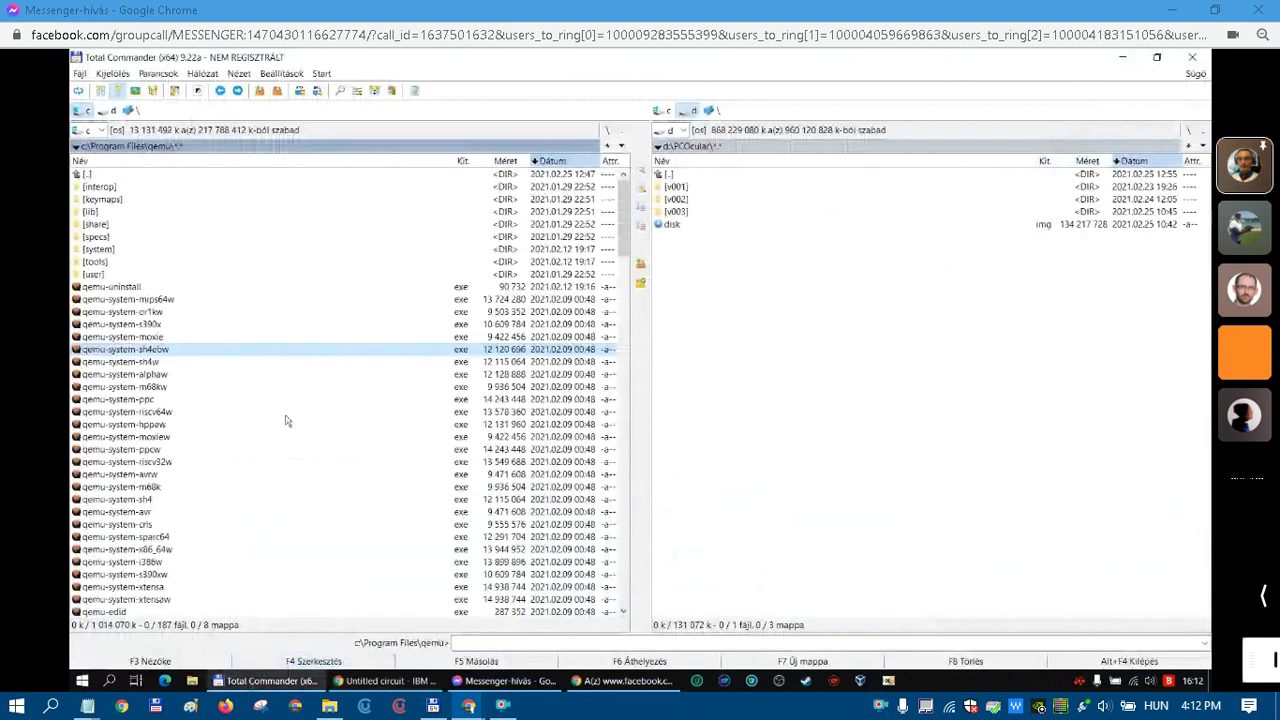
key(Return)
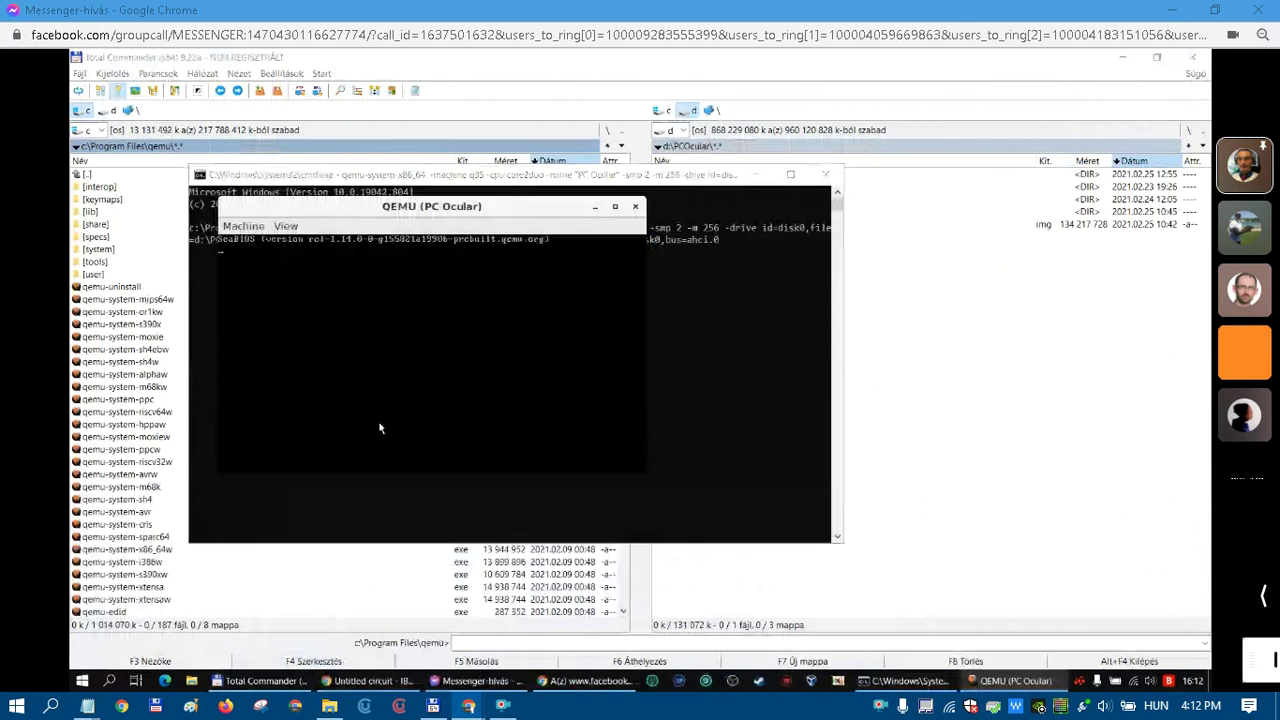
click(243, 226)
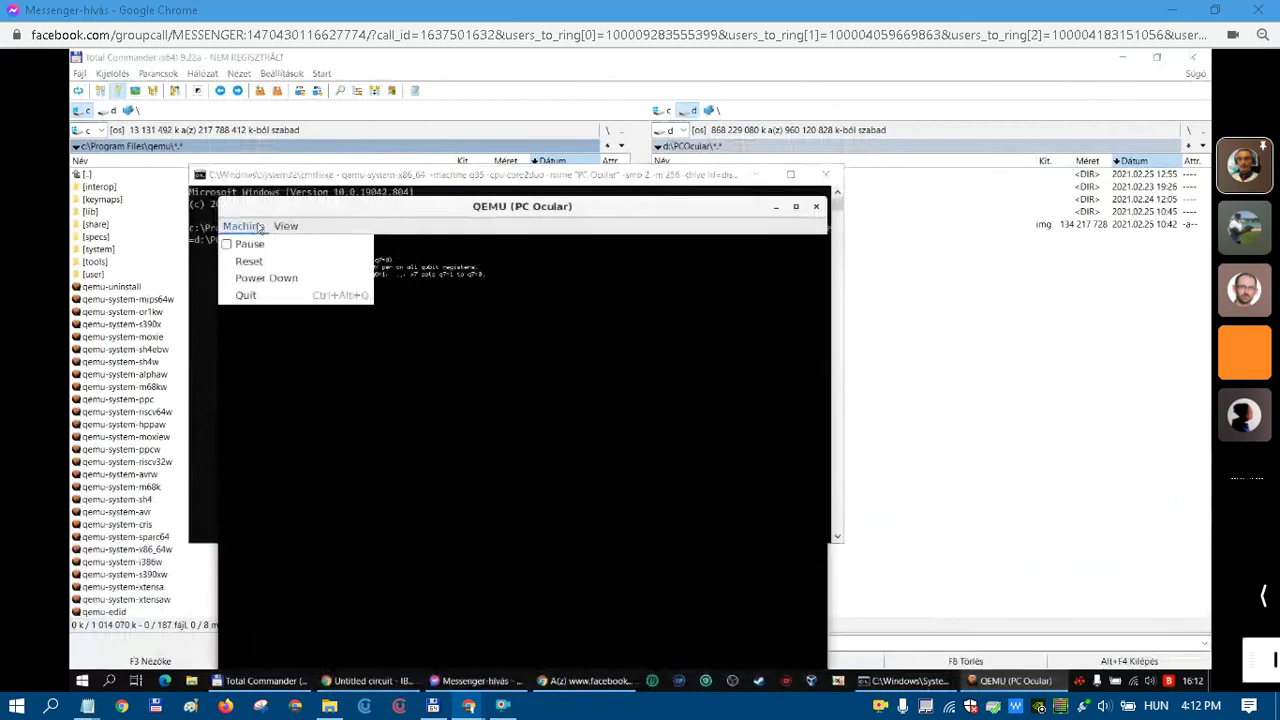
click(285, 226)
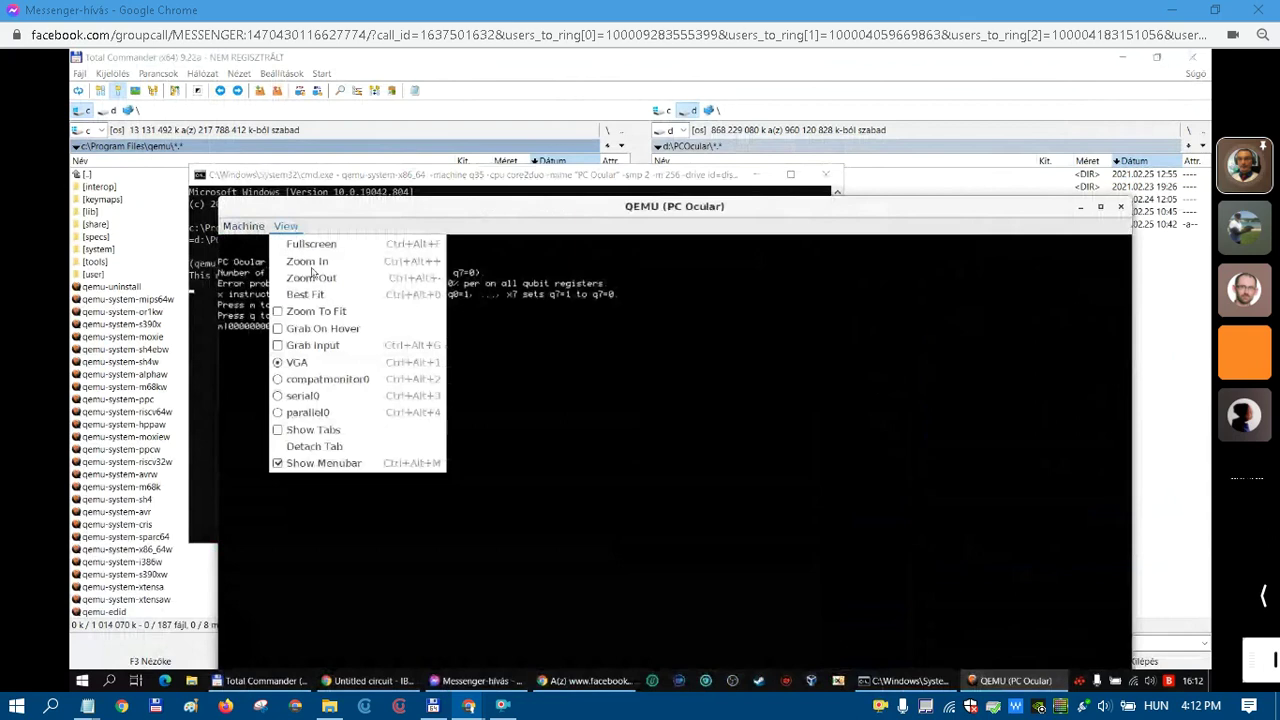
click(309, 263)
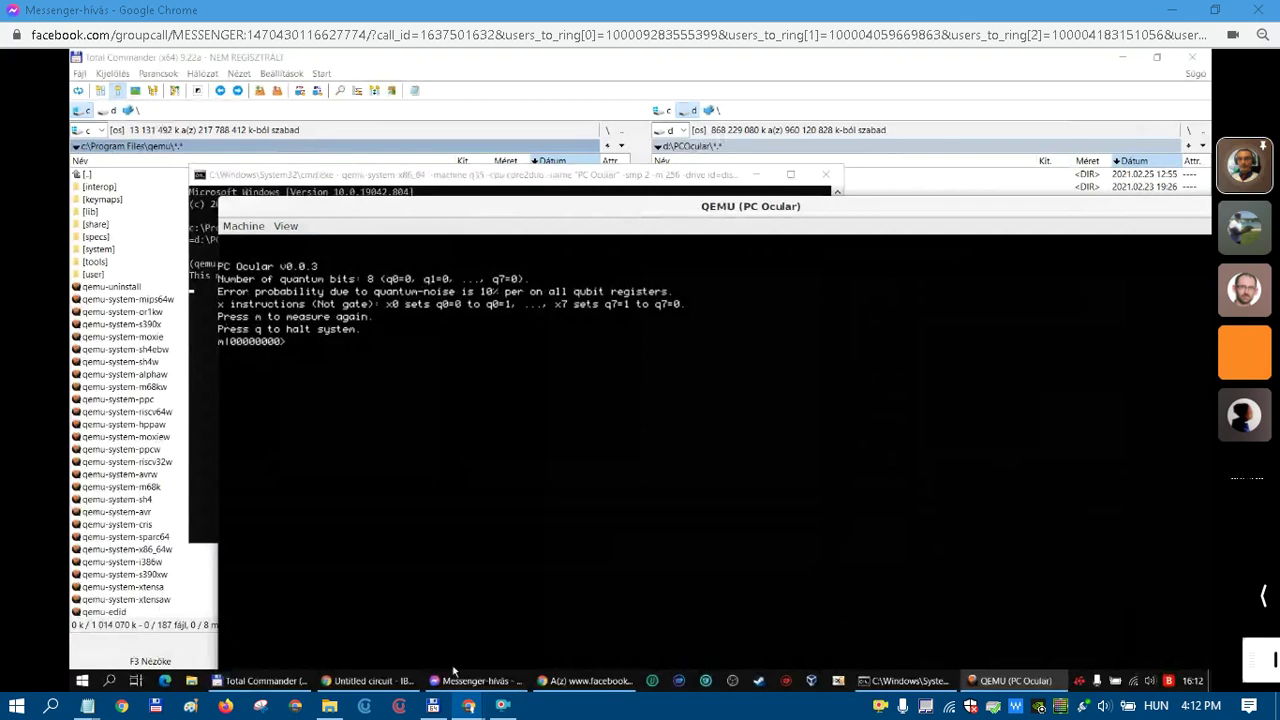
Compare the PC Ocular qubit console with the Circuit Composer circuit and the Dirac notation in Wikipedia's Quantum computing article.
click(368, 681)
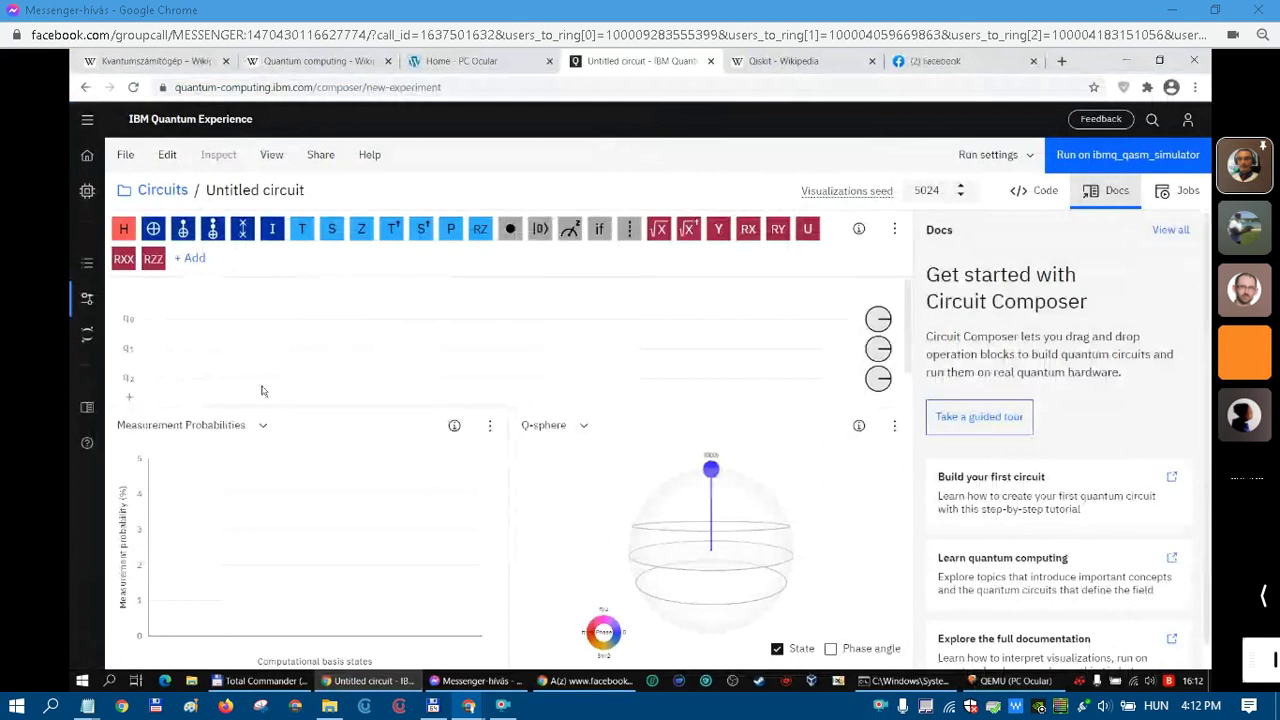
click(996, 684)
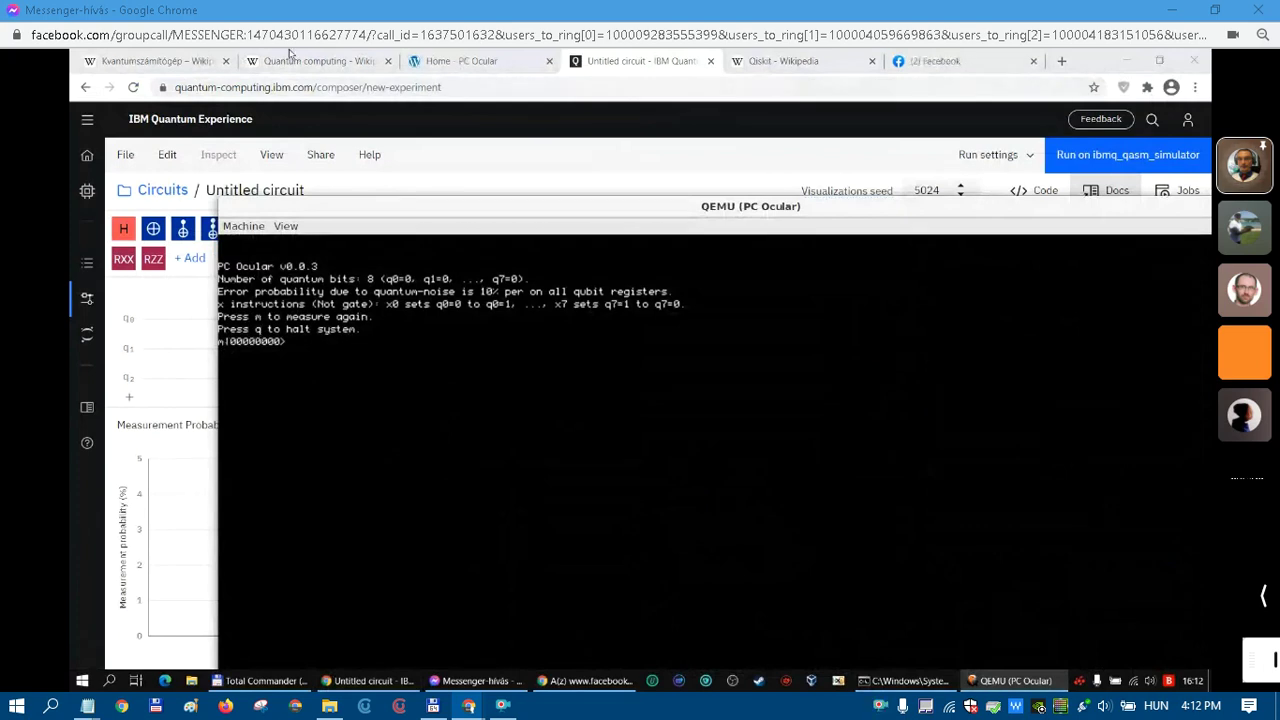
click(289, 56)
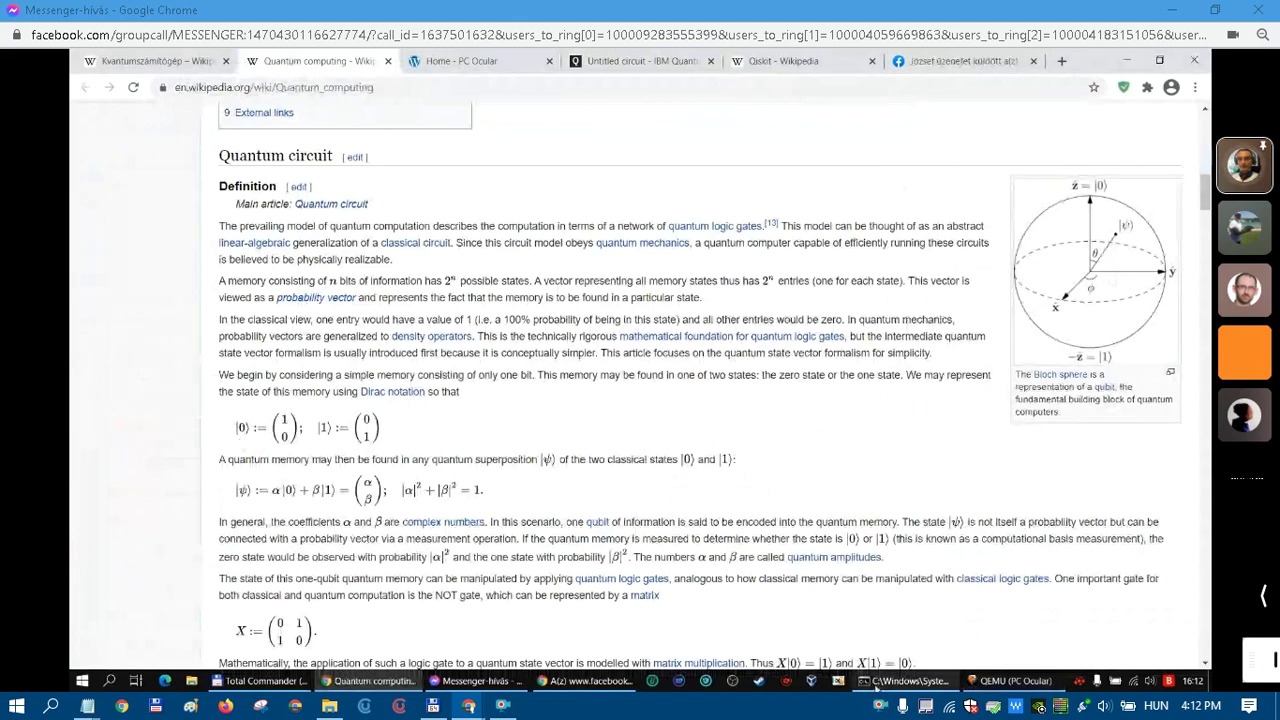
click(876, 688)
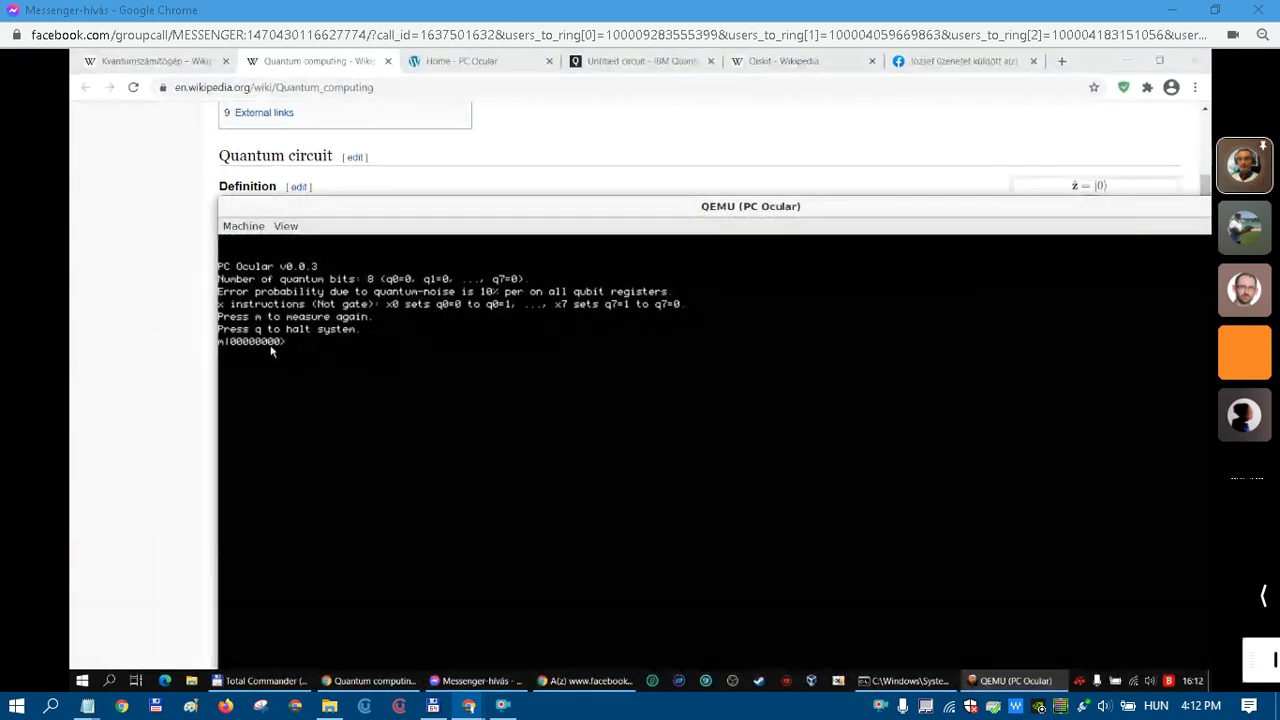
click(204, 327)
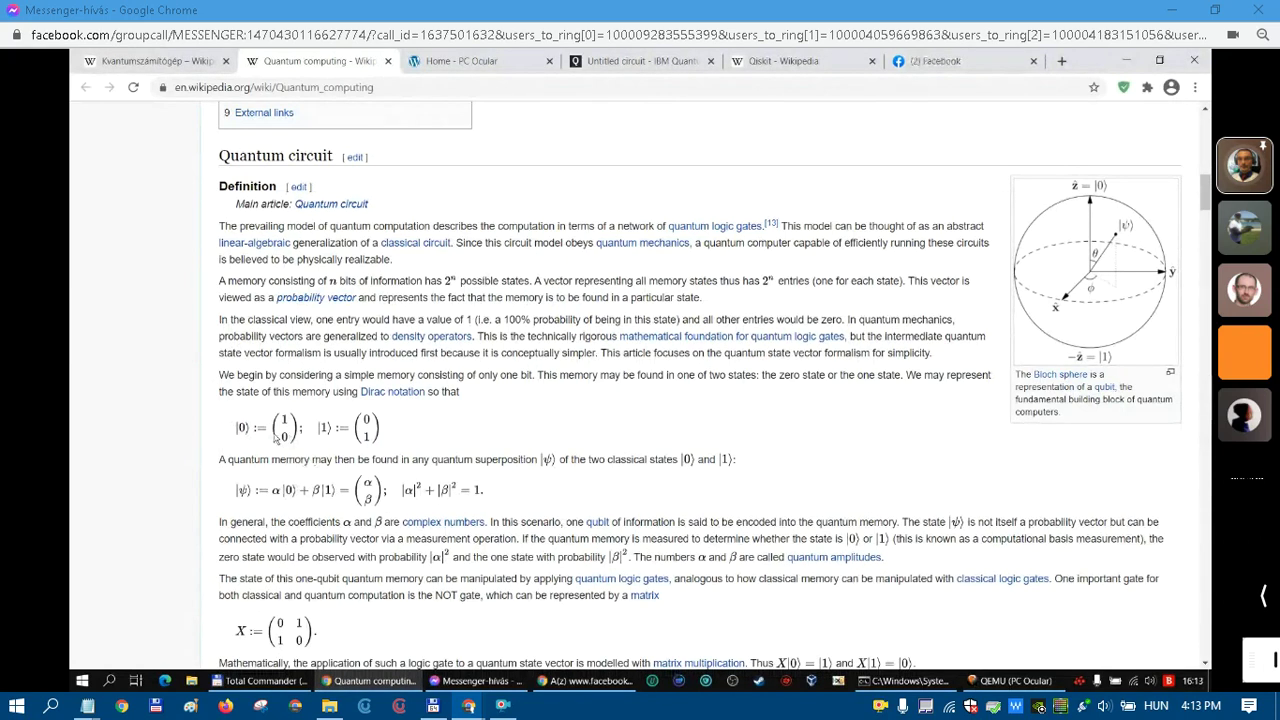
Compare the PC Ocular qubit console with the NOT and CNOT gate matrices in Wikipedia's Quantum circuit section and the empty Circuit Composer circuit.
click(1010, 680)
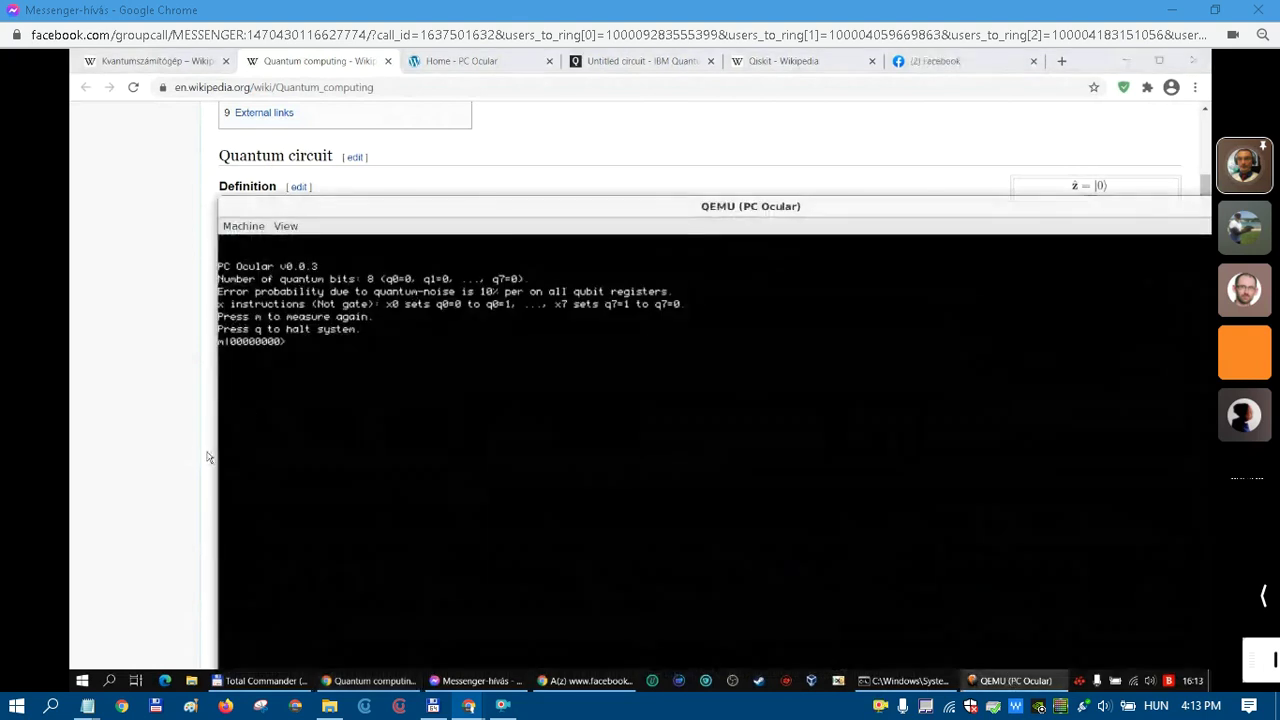
click(536, 176)
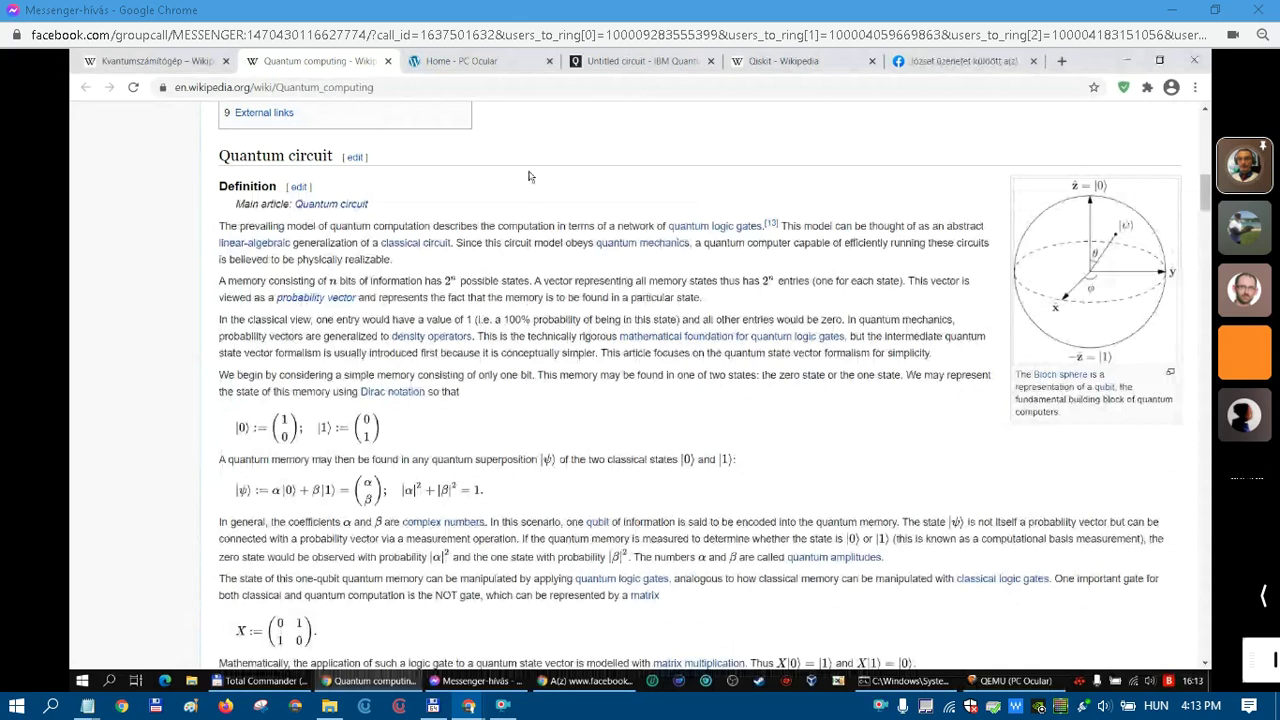
scroll(238, 404, down, 4)
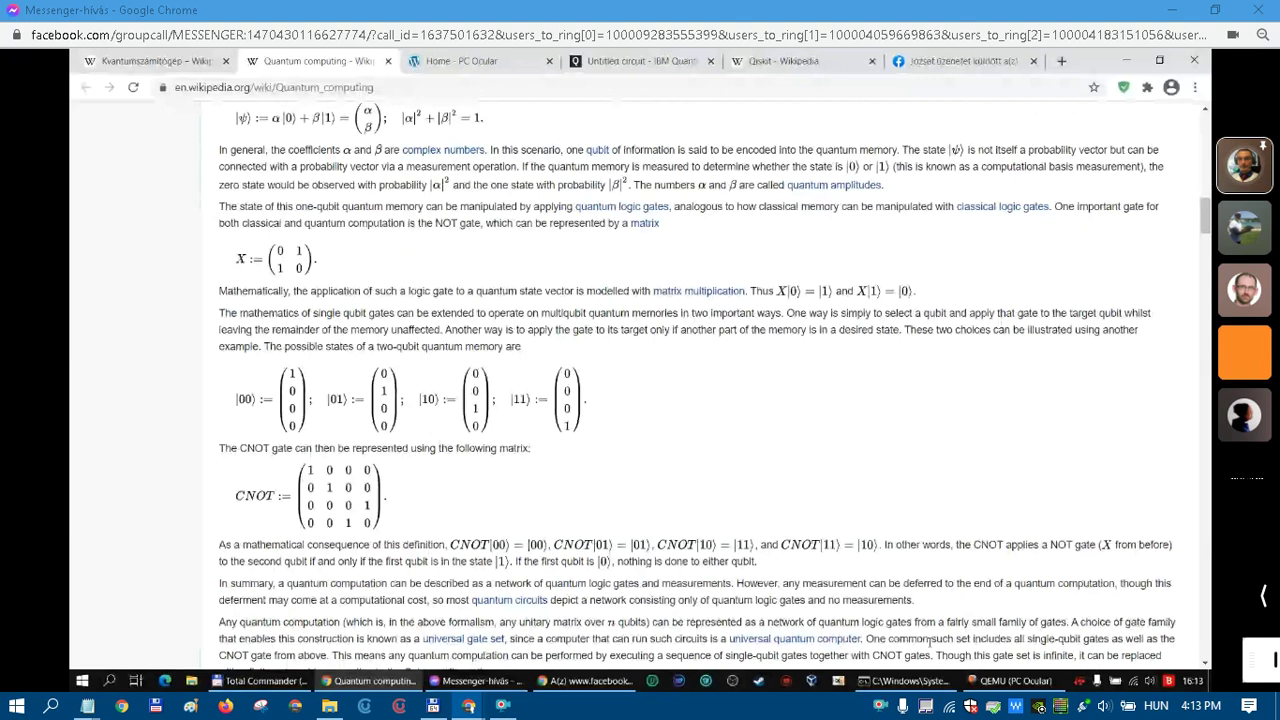
key(alt+Tab)
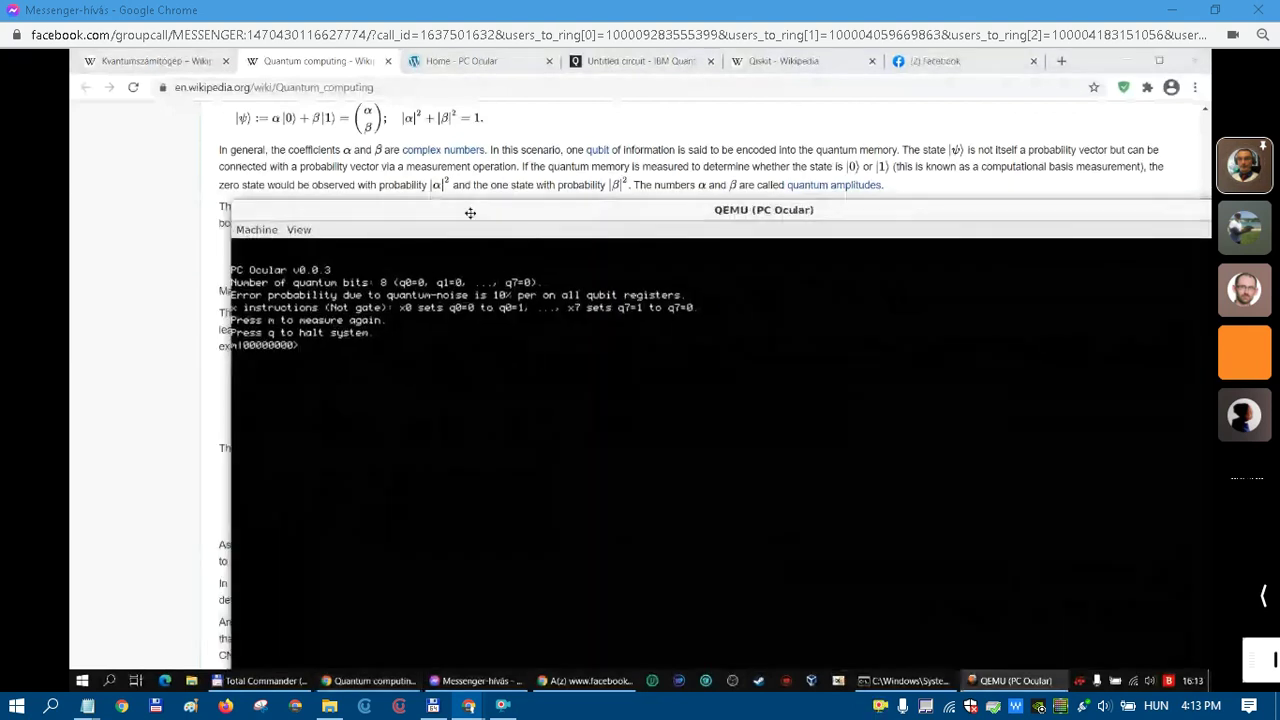
drag(470, 212, 836, 266)
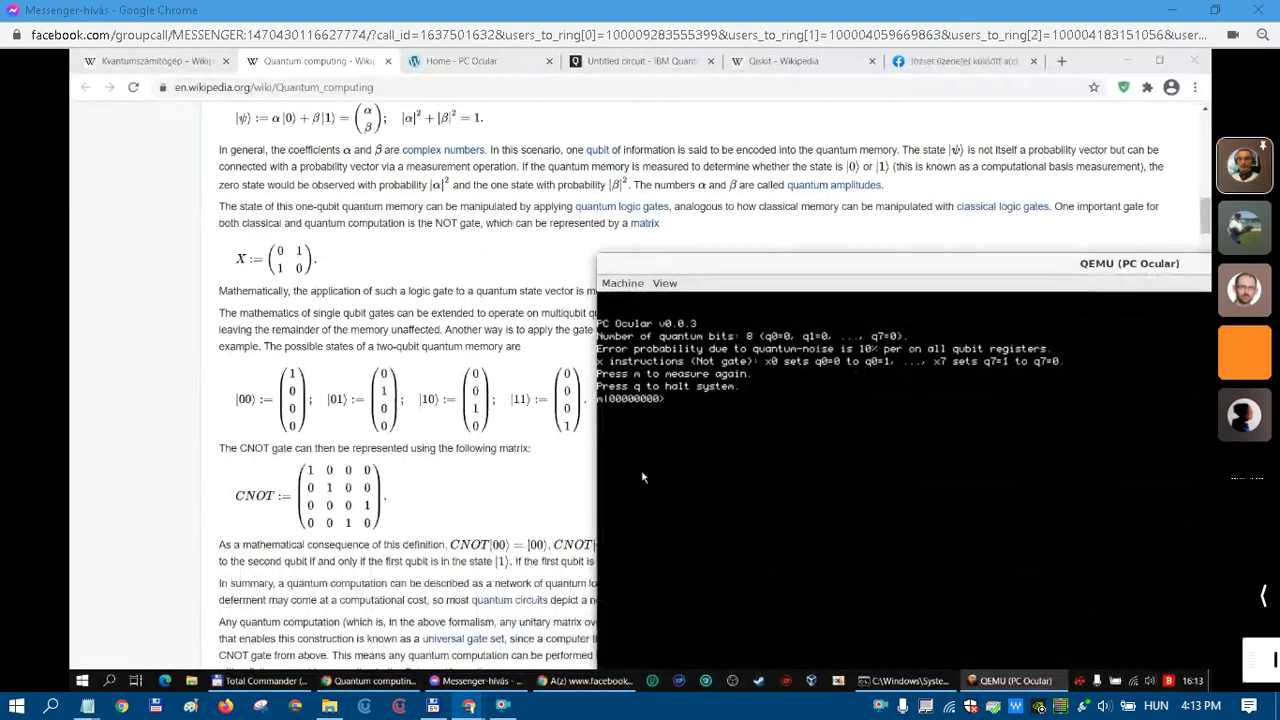
drag(738, 253, 311, 167)
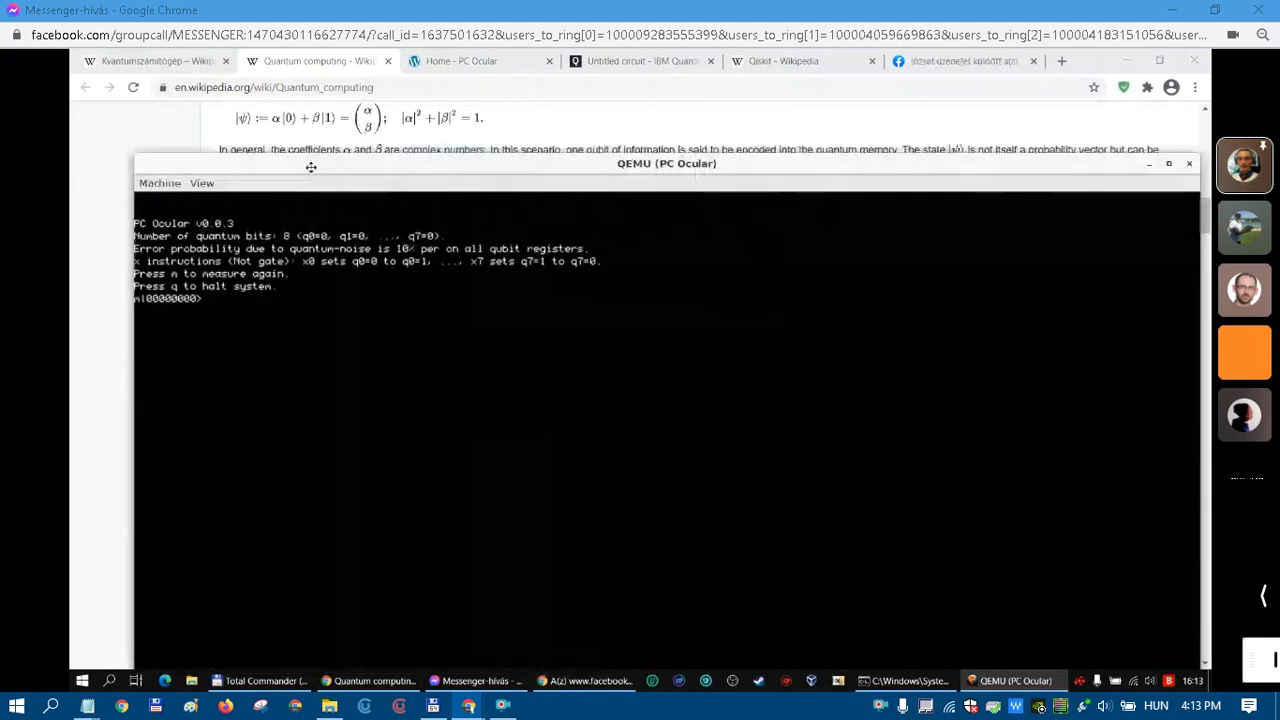
click(163, 141)
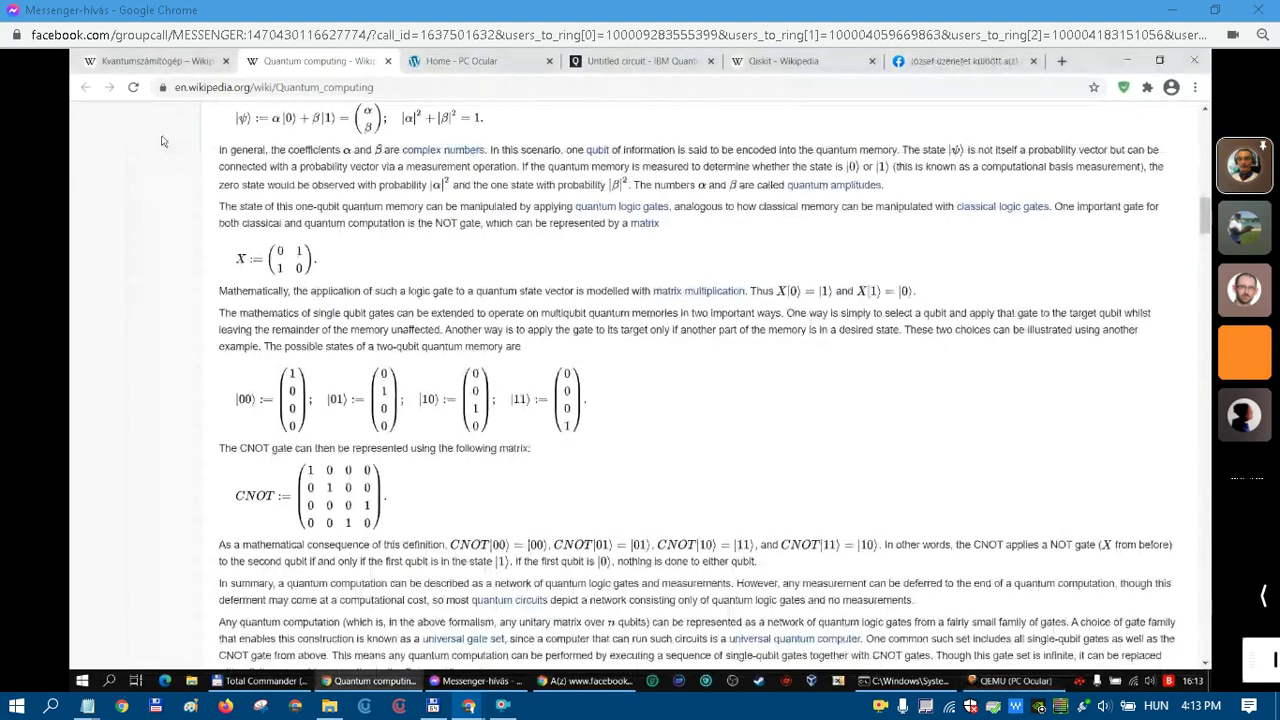
key(ctrl+4)
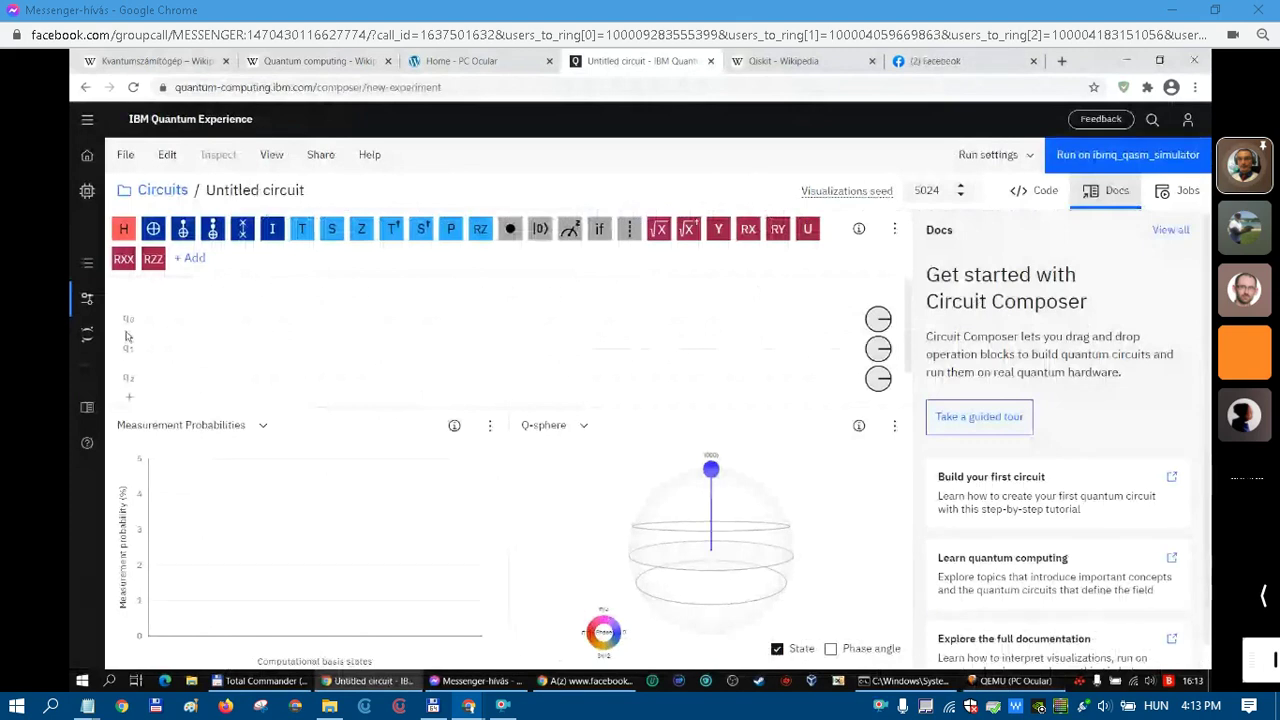
mouse_move(900, 681)
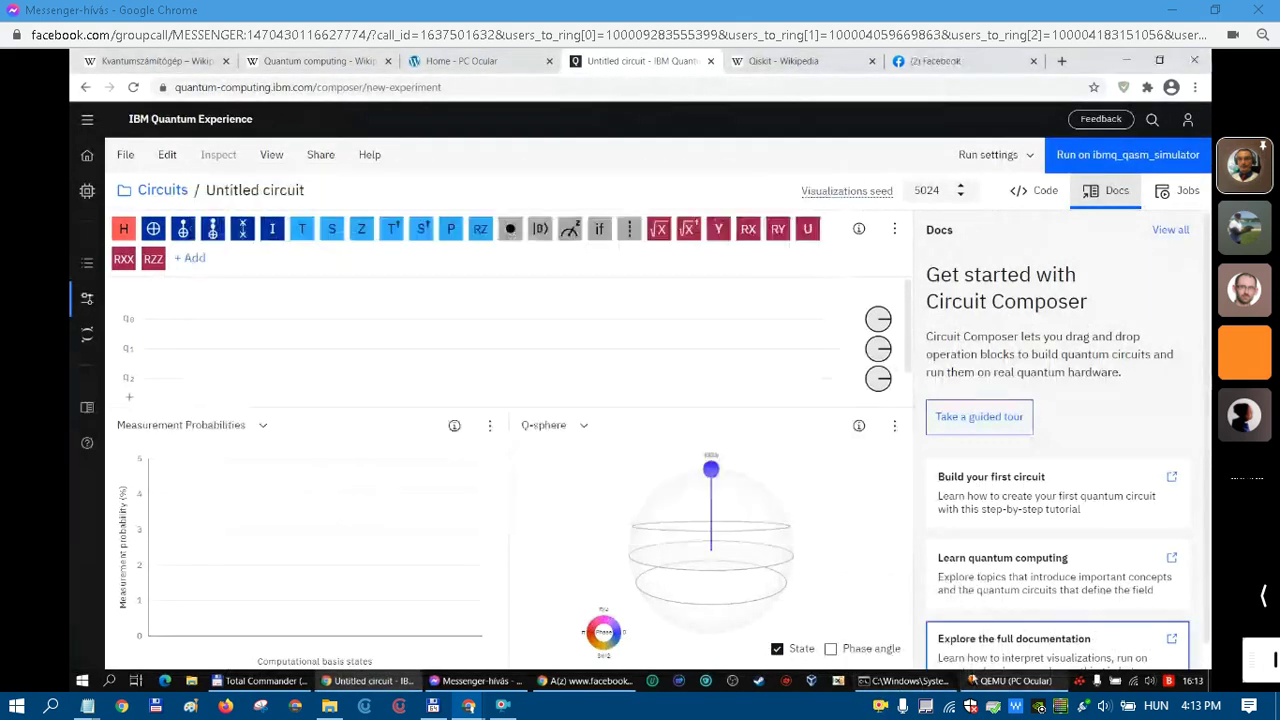
click(1010, 681)
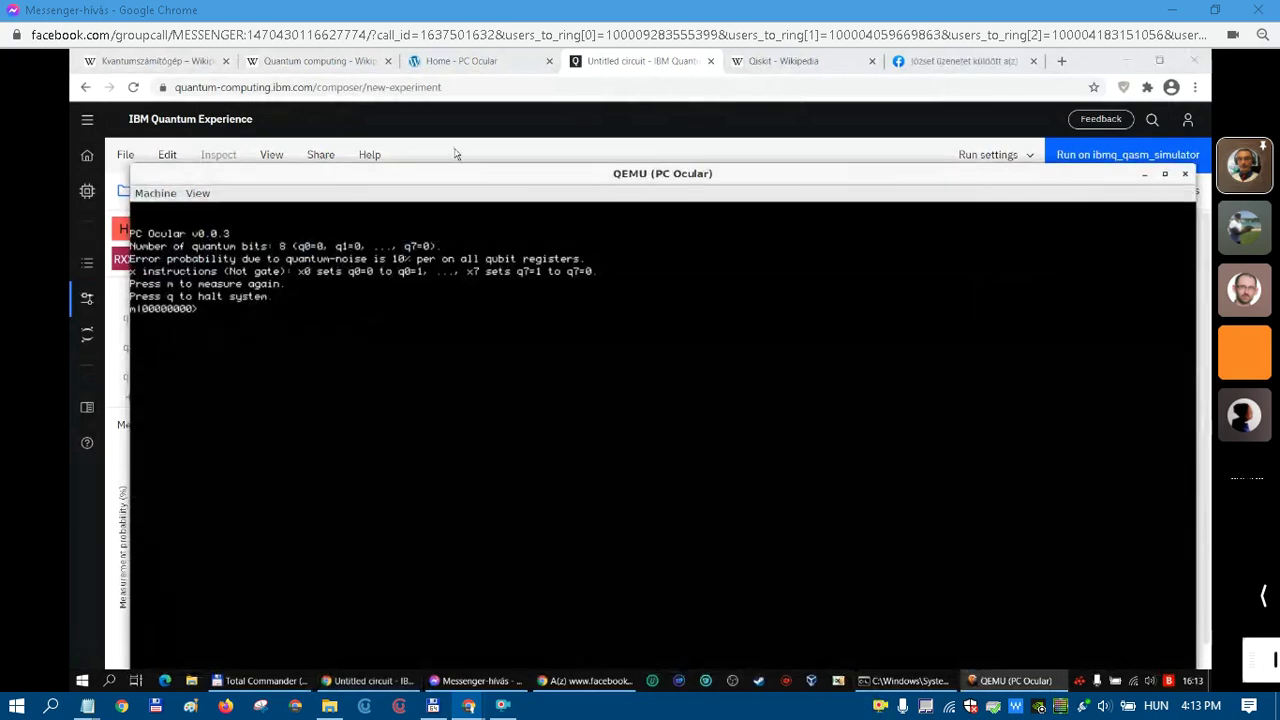
click(455, 153)
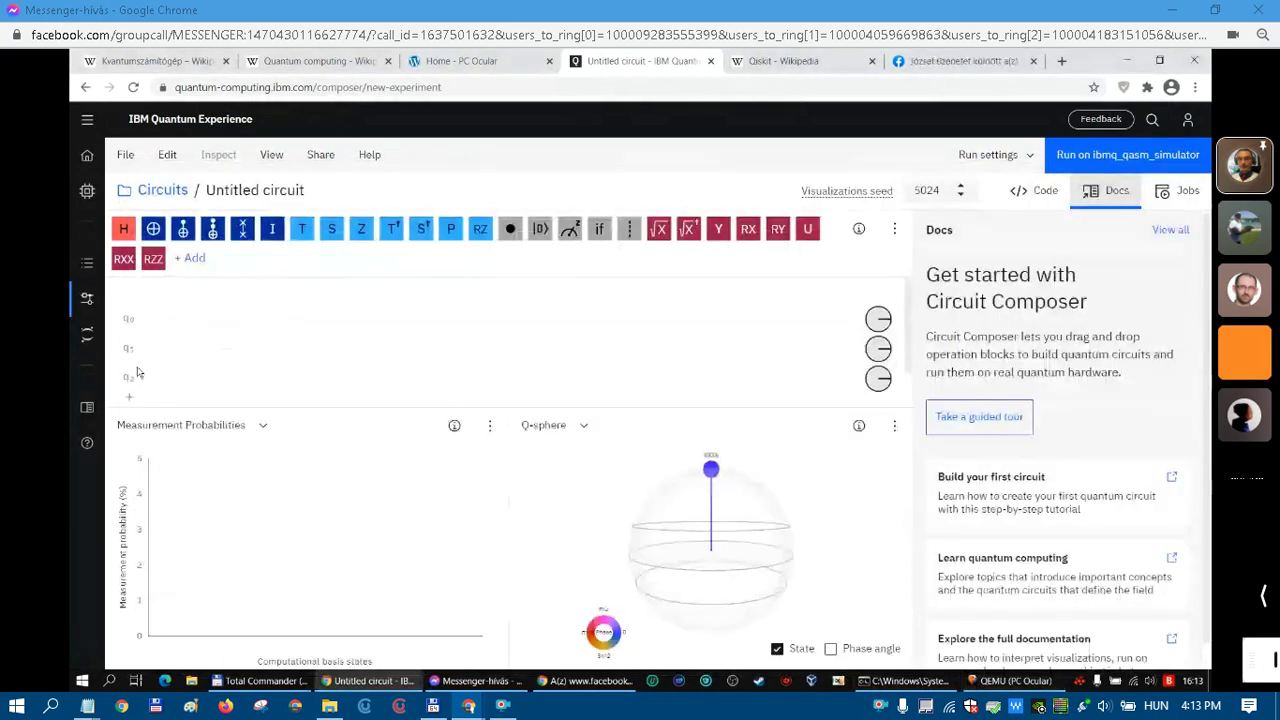
Add three qubits to the untitled circuit, up to q5, and read the description of the Q-sphere visualization.
click(128, 397)
scroll(203, 381, down, 2)
click(129, 360)
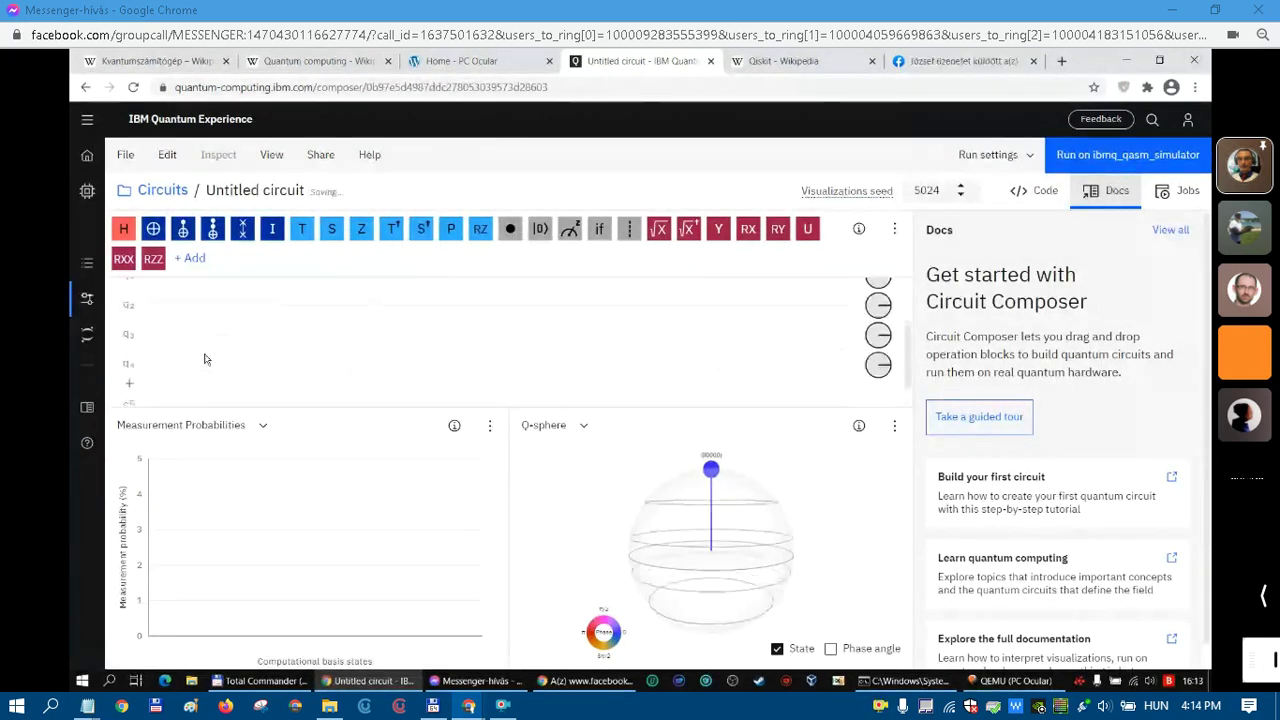
click(128, 383)
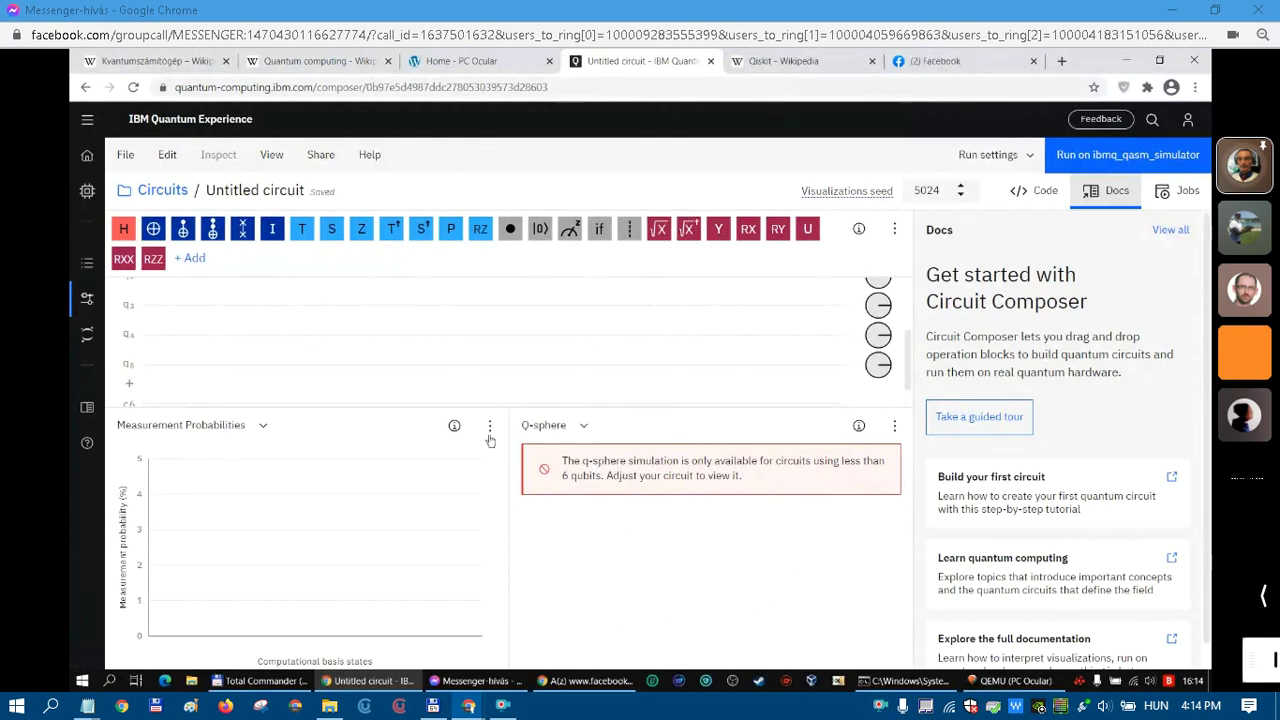
mouse_move(872, 420)
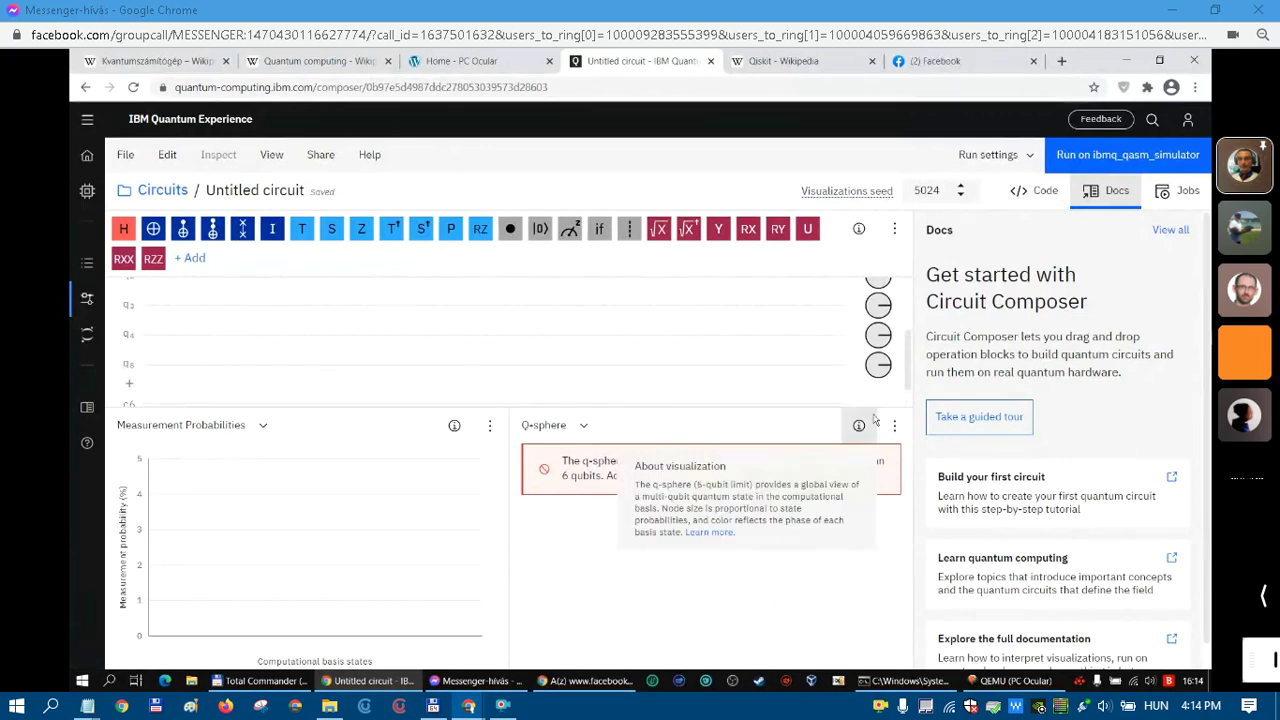
Remove two qubits from the circuit, leaving the four qubits q0 to q3.
click(166, 391)
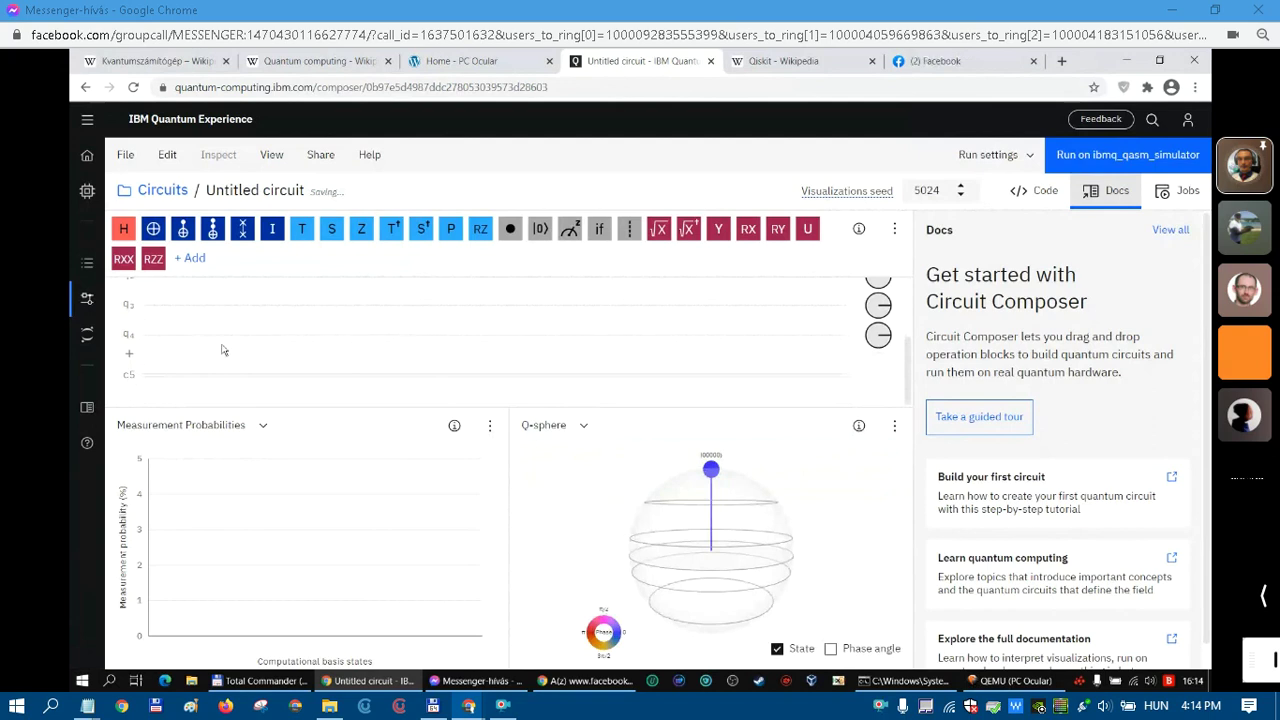
scroll(194, 355, up, 2)
scroll(147, 328, down, 2)
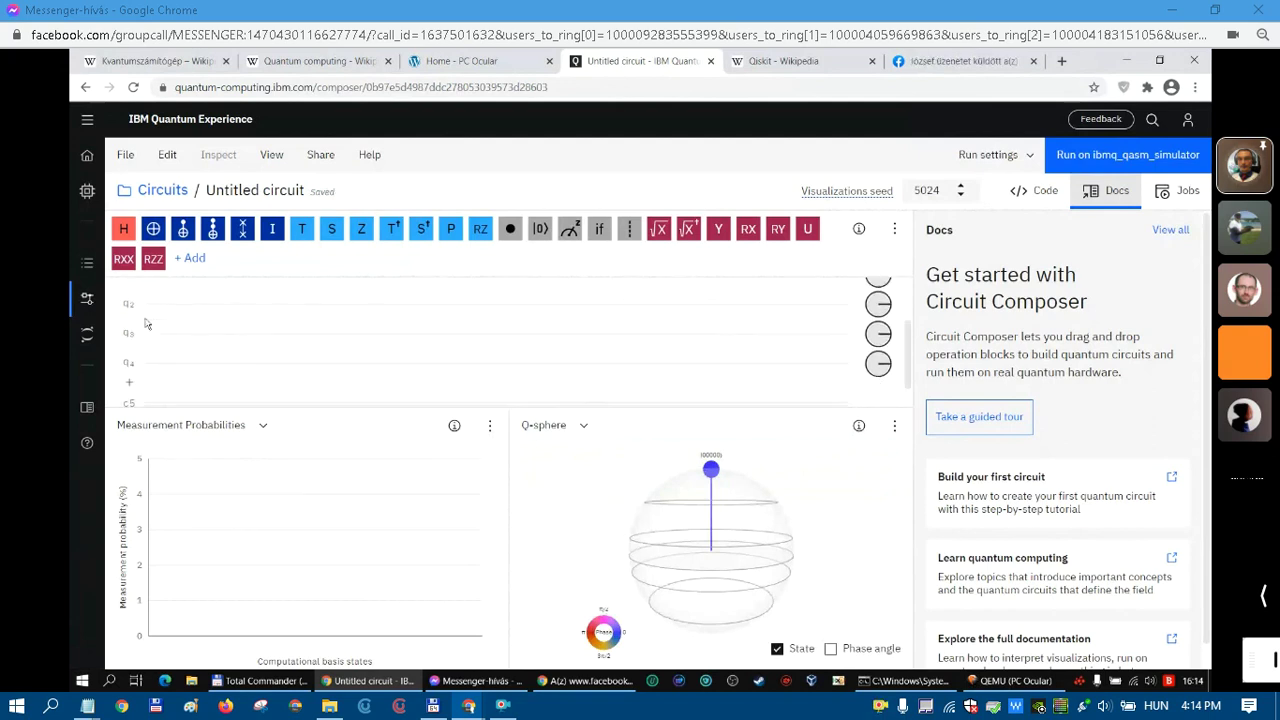
click(129, 363)
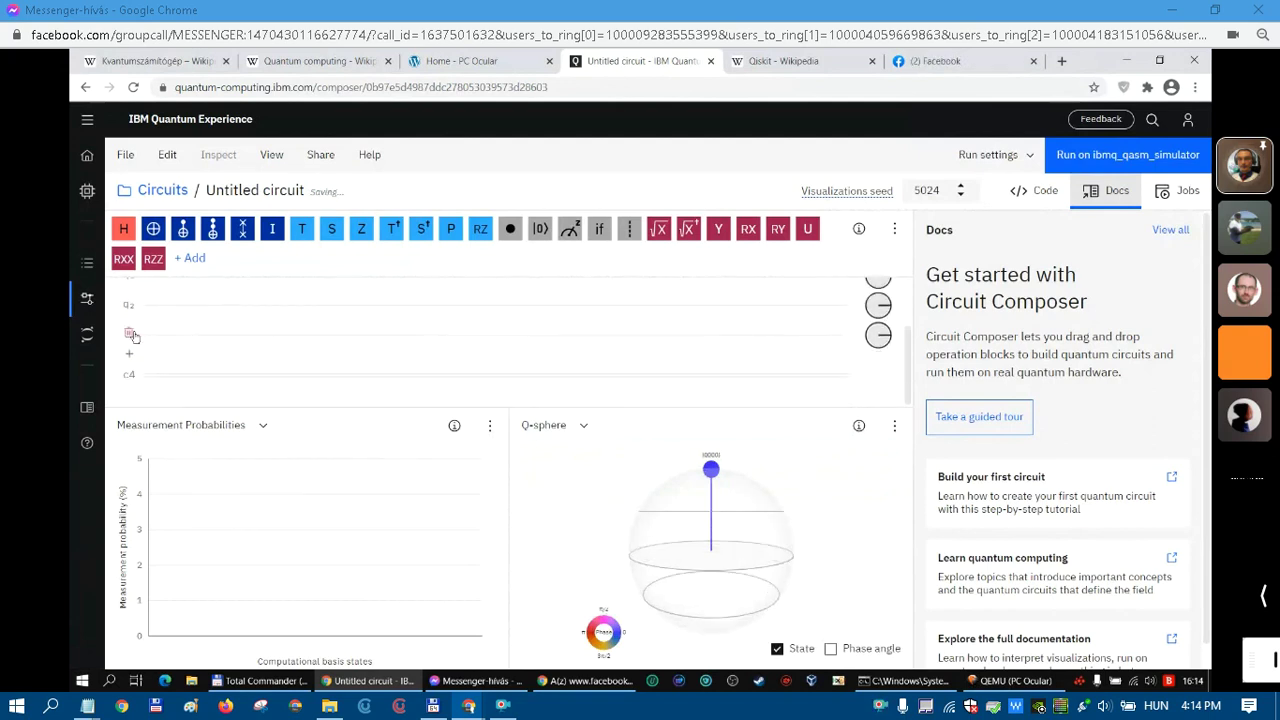
scroll(160, 359, up, 2)
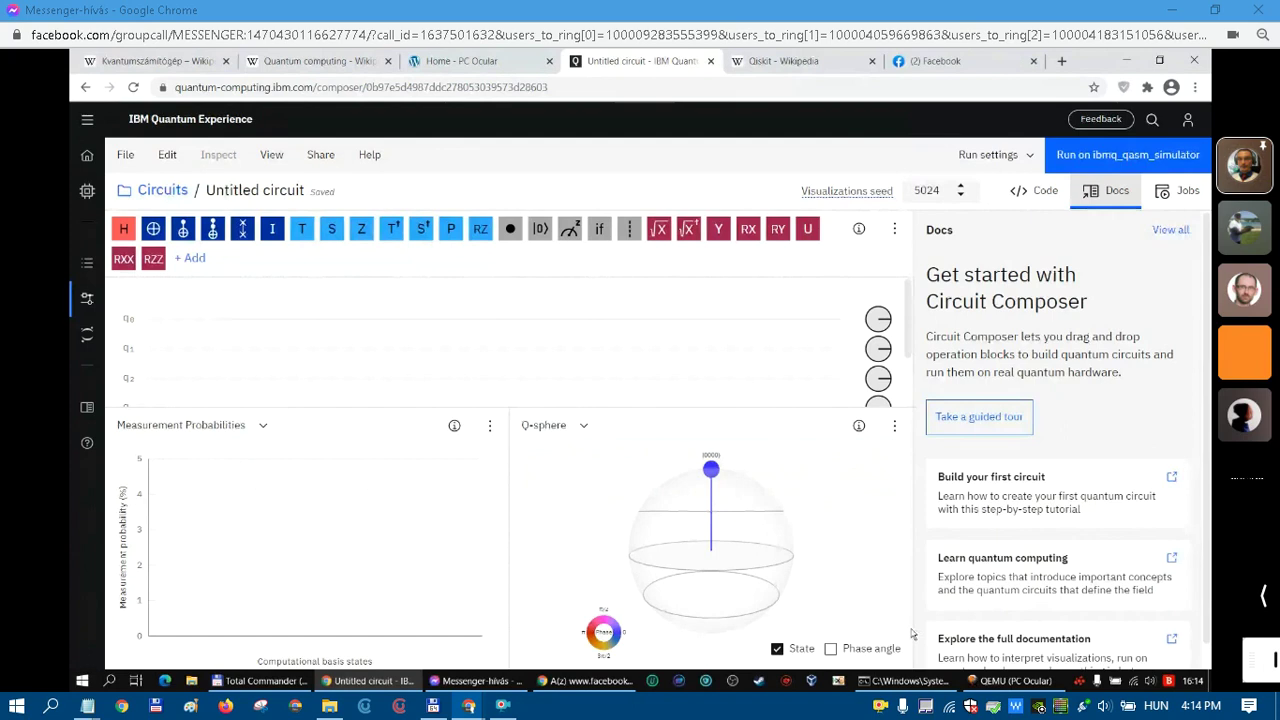
Switch to the PC Ocular console in QEMU and run the x0 instruction to apply a NOT gate to q0.
key(alt+Tab)
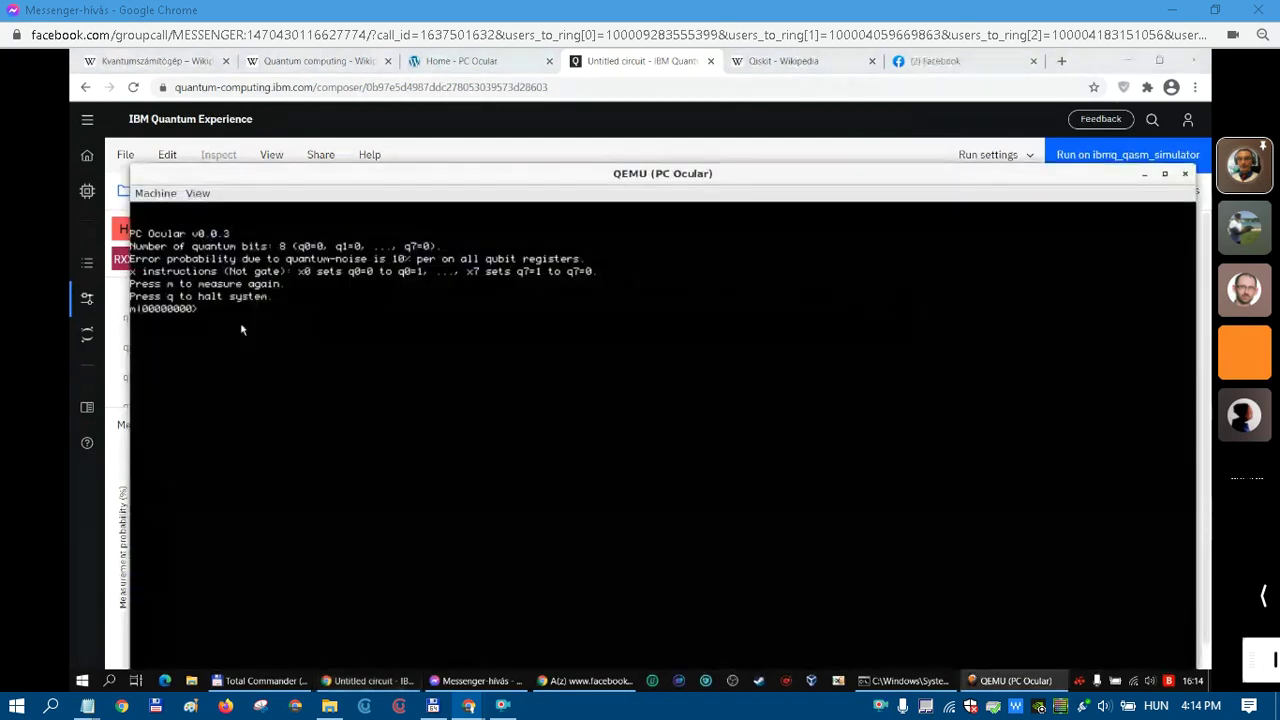
text(x)
text(0)
key(Return)
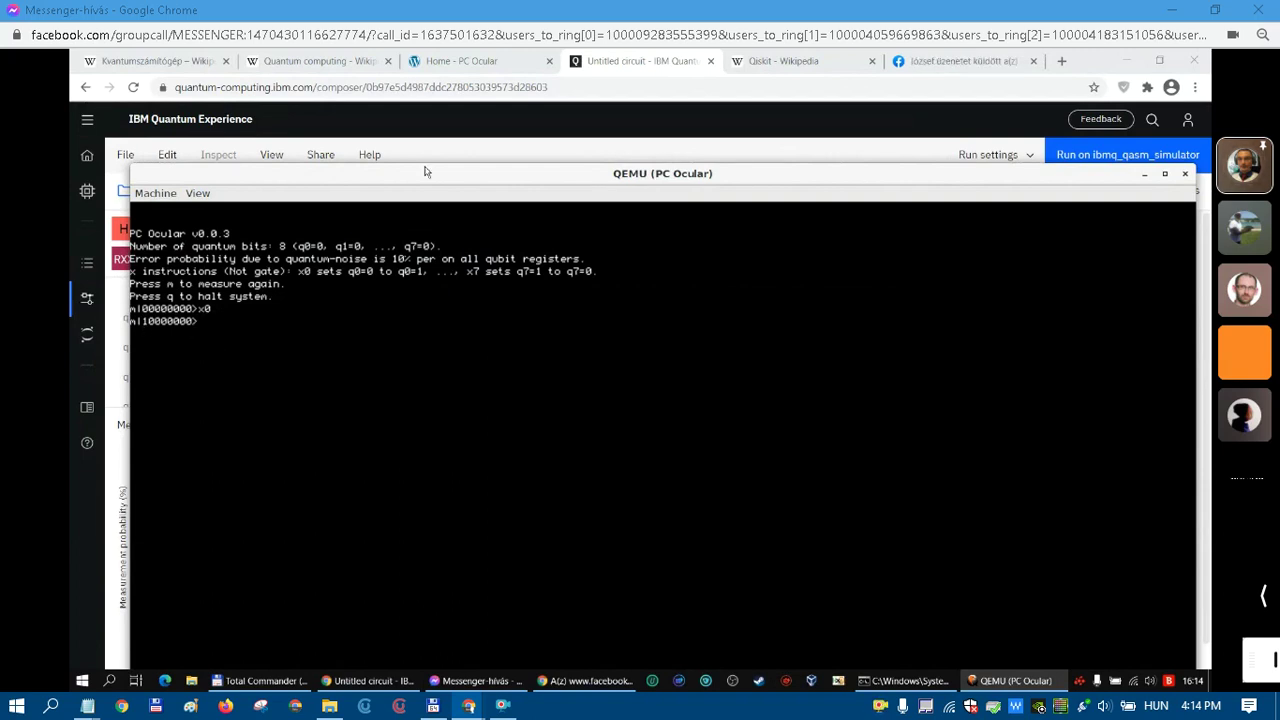
Return to Circuit Composer, place a NOT gate on qubit q0 and inspect the resulting state on the Q-sphere.
click(627, 64)
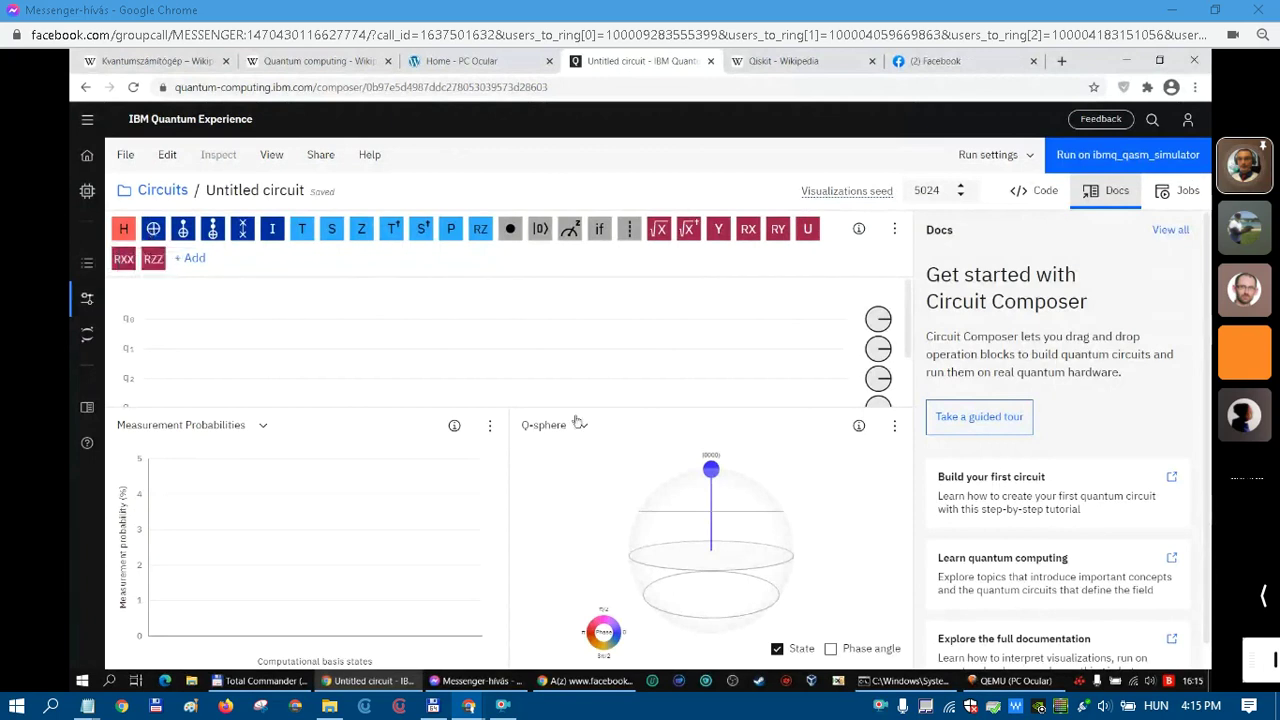
mouse_move(713, 467)
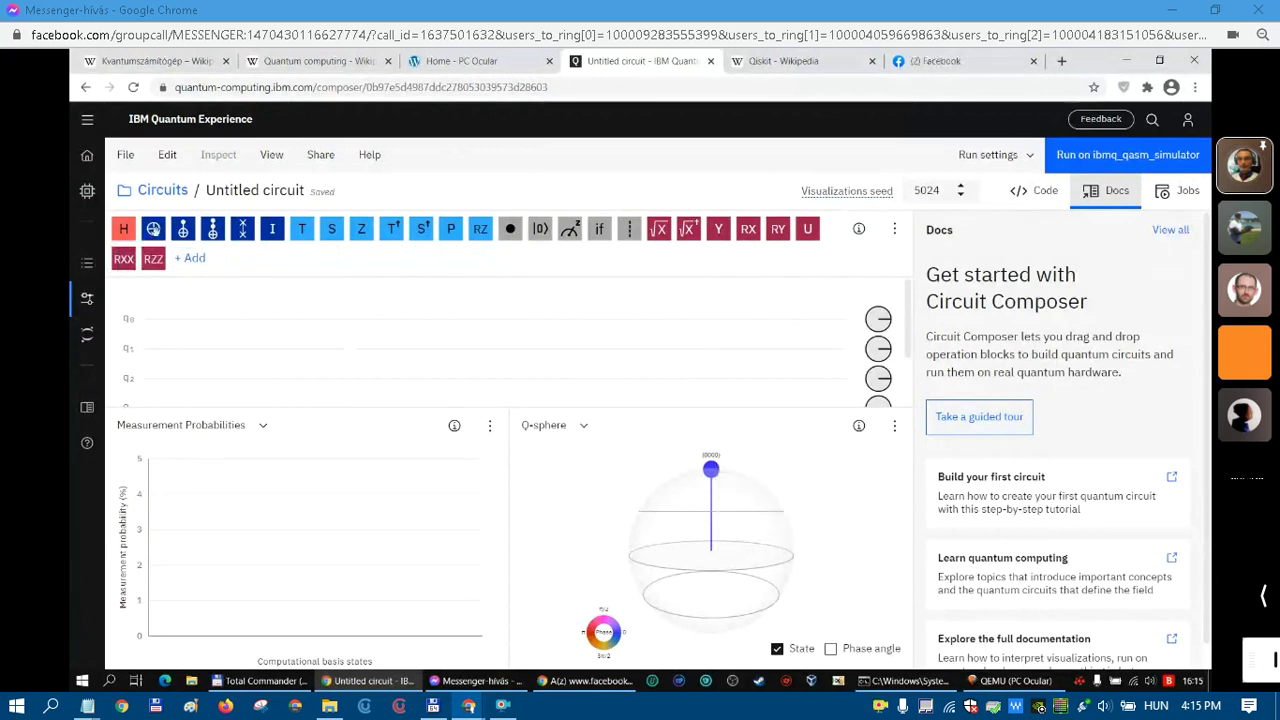
drag(153, 229, 155, 332)
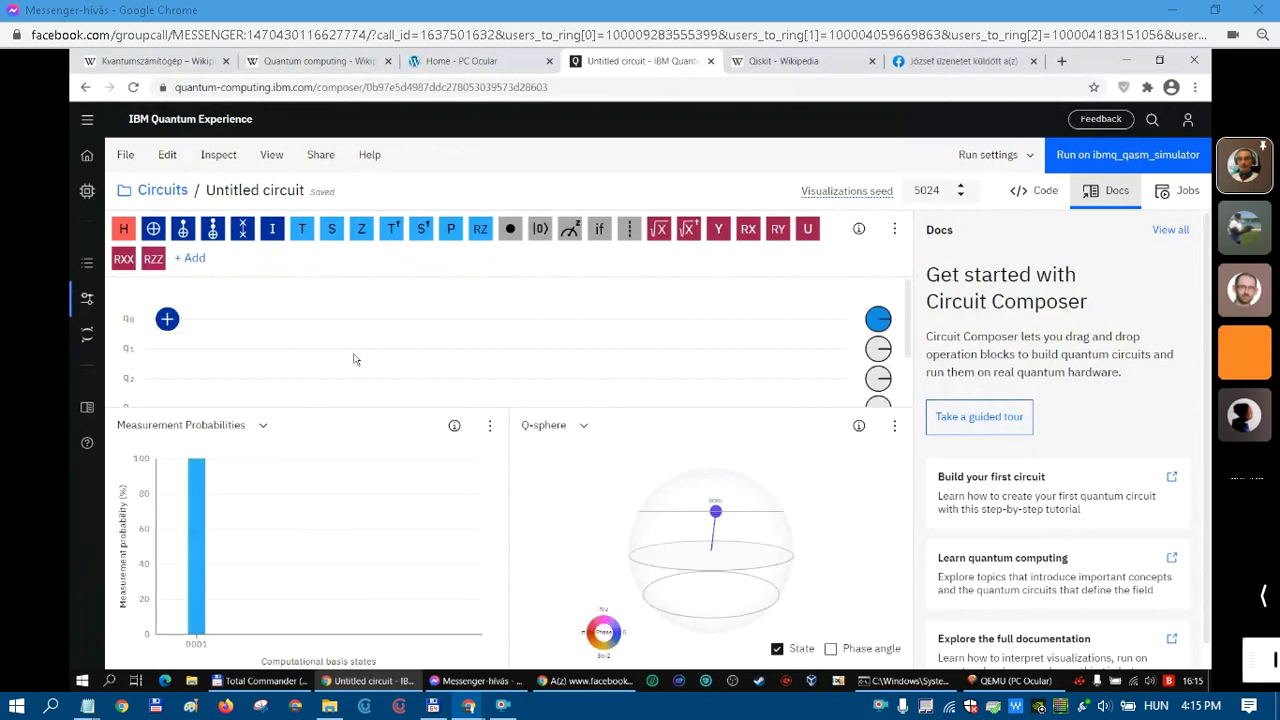
drag(785, 528, 703, 535)
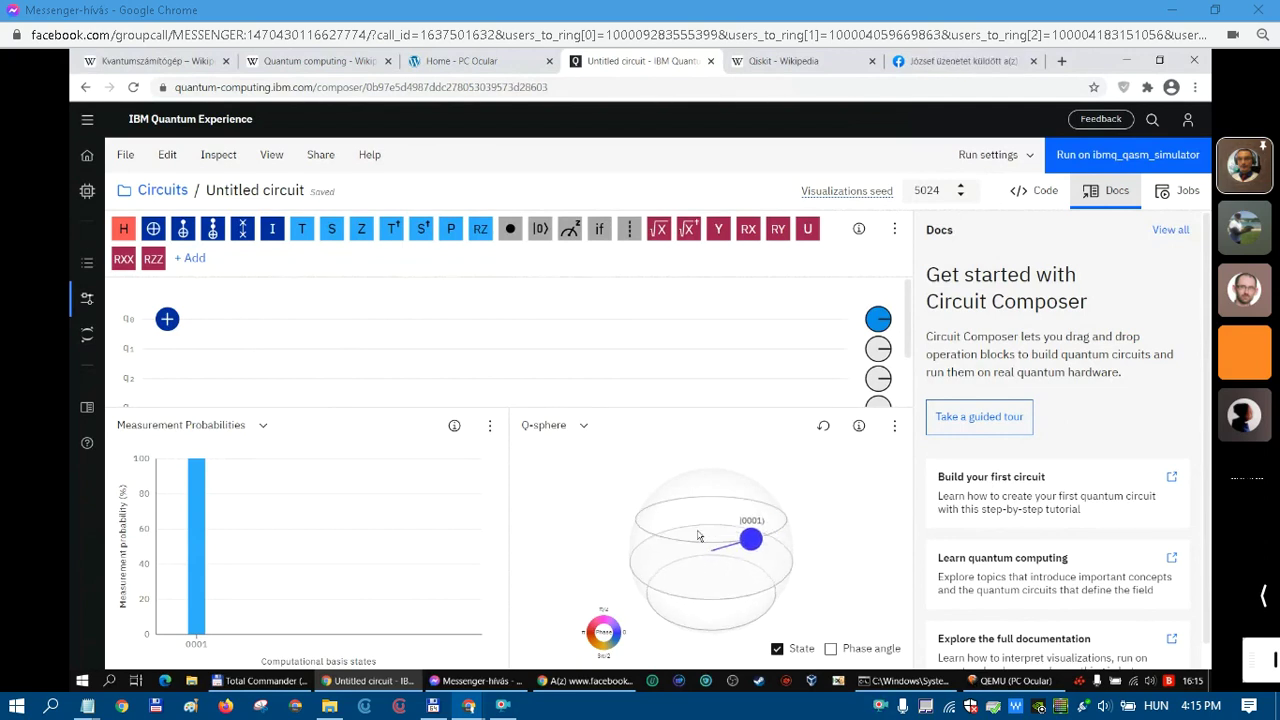
mouse_move(754, 543)
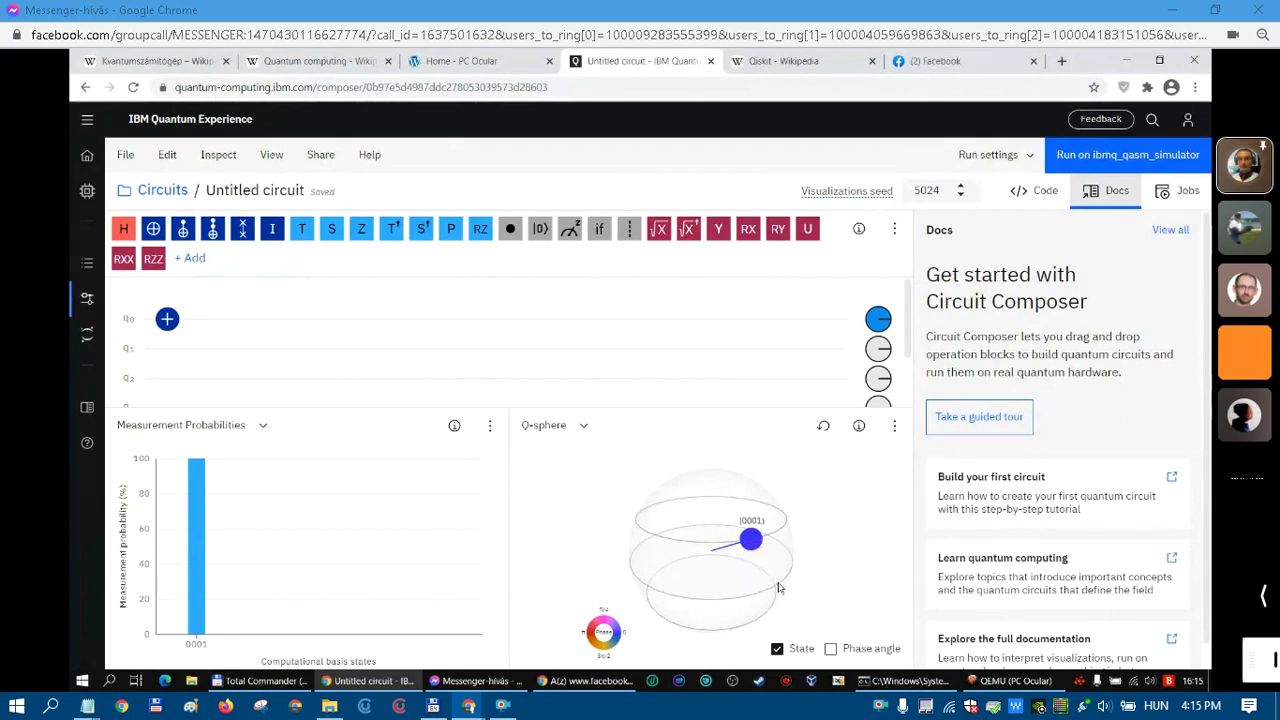
Measure the PC Ocular qubit register four more times with the m instruction, and minimize the QEMU window.
click(1010, 681)
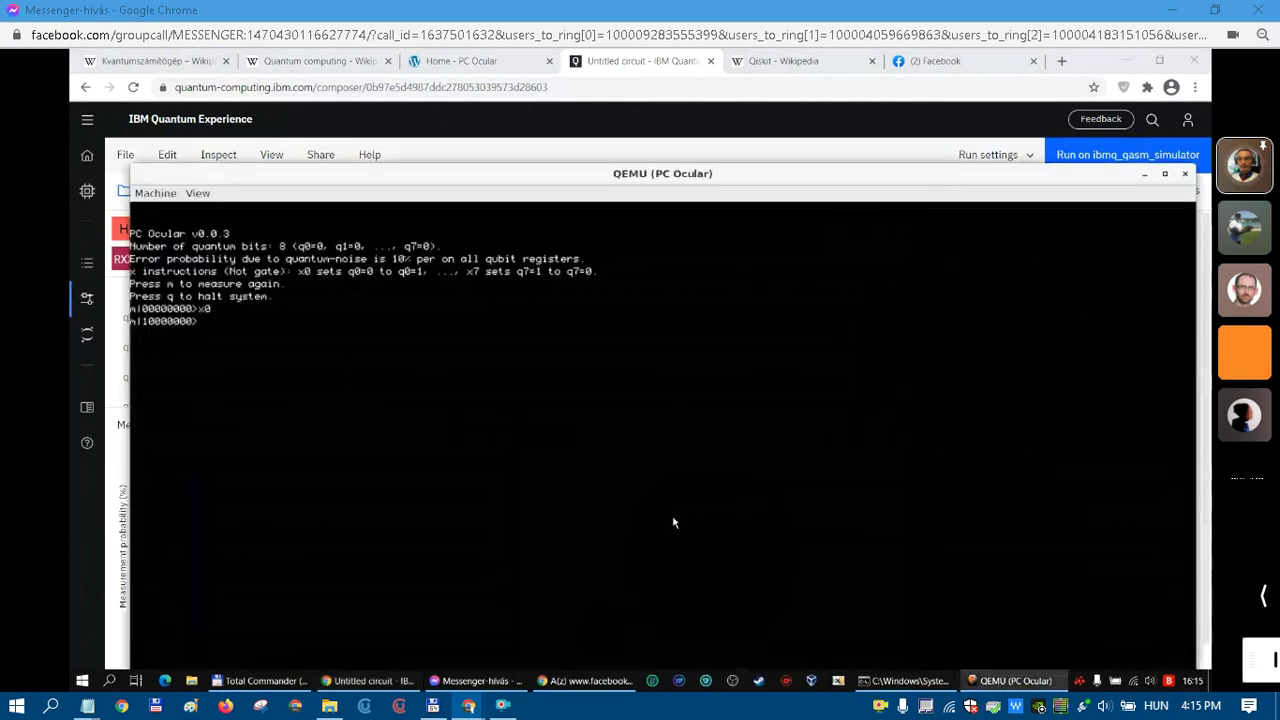
key(m)
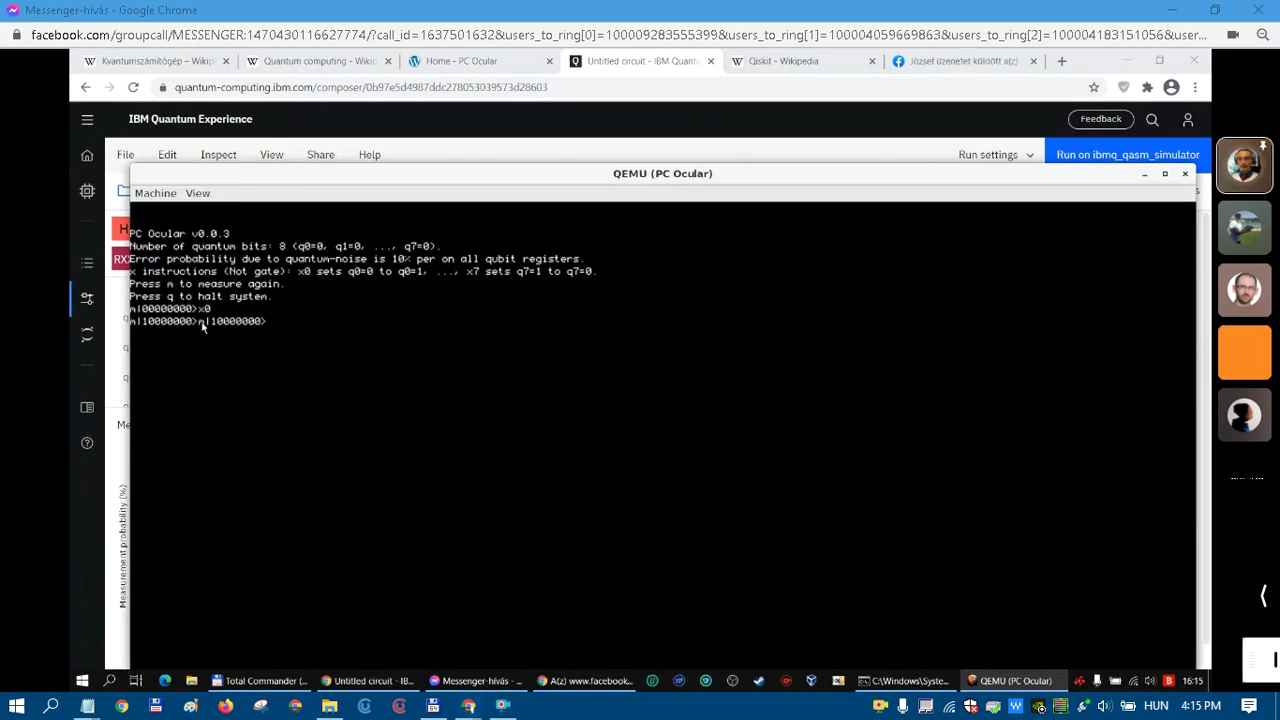
key(m)
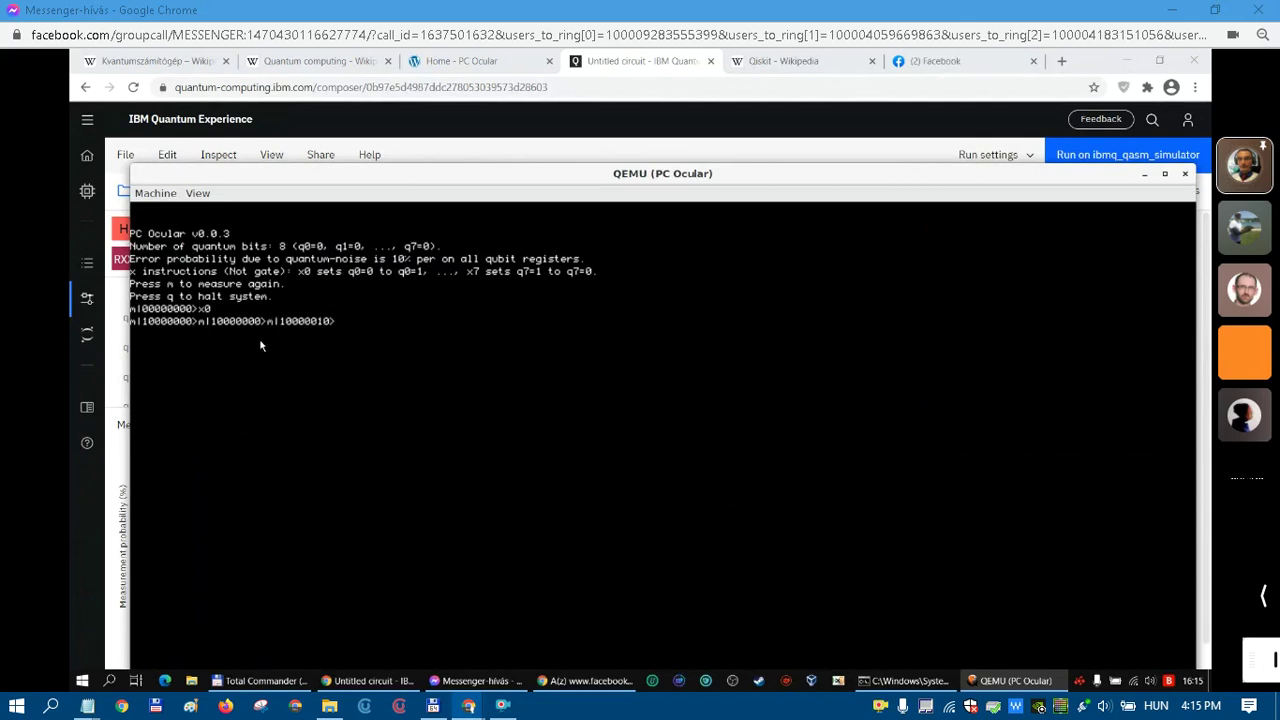
key(m)
key(m)
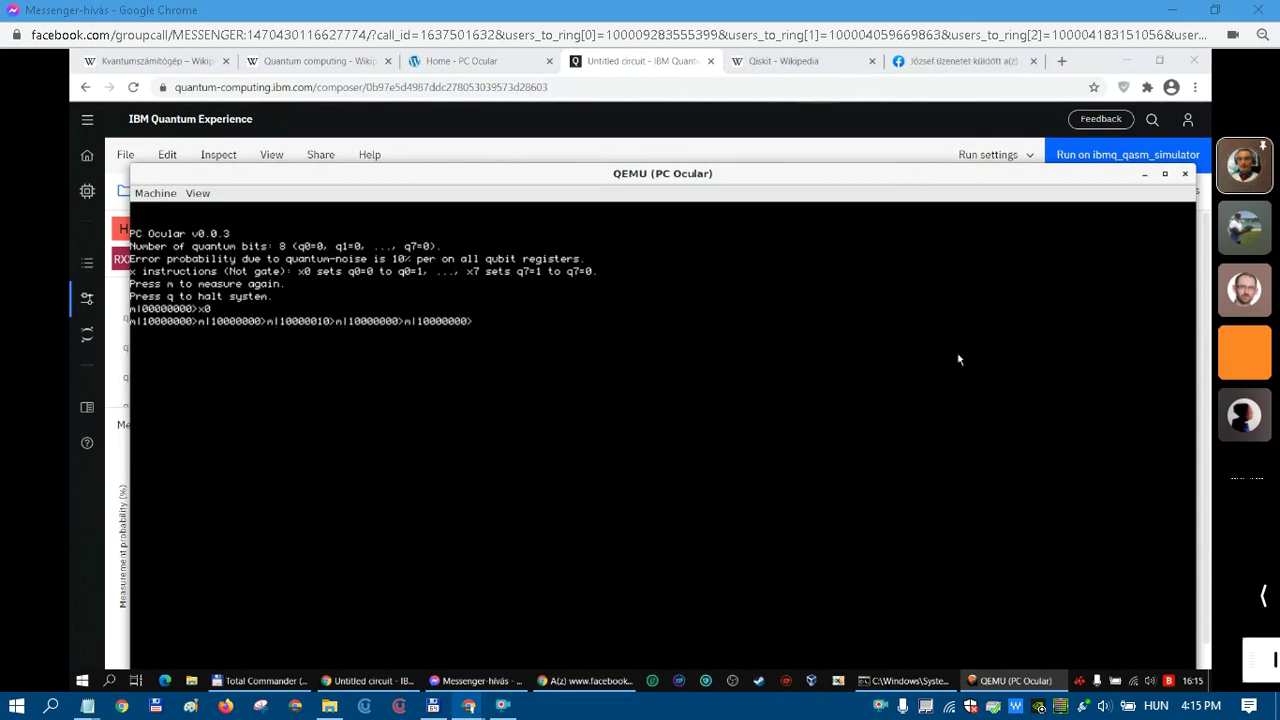
click(1146, 177)
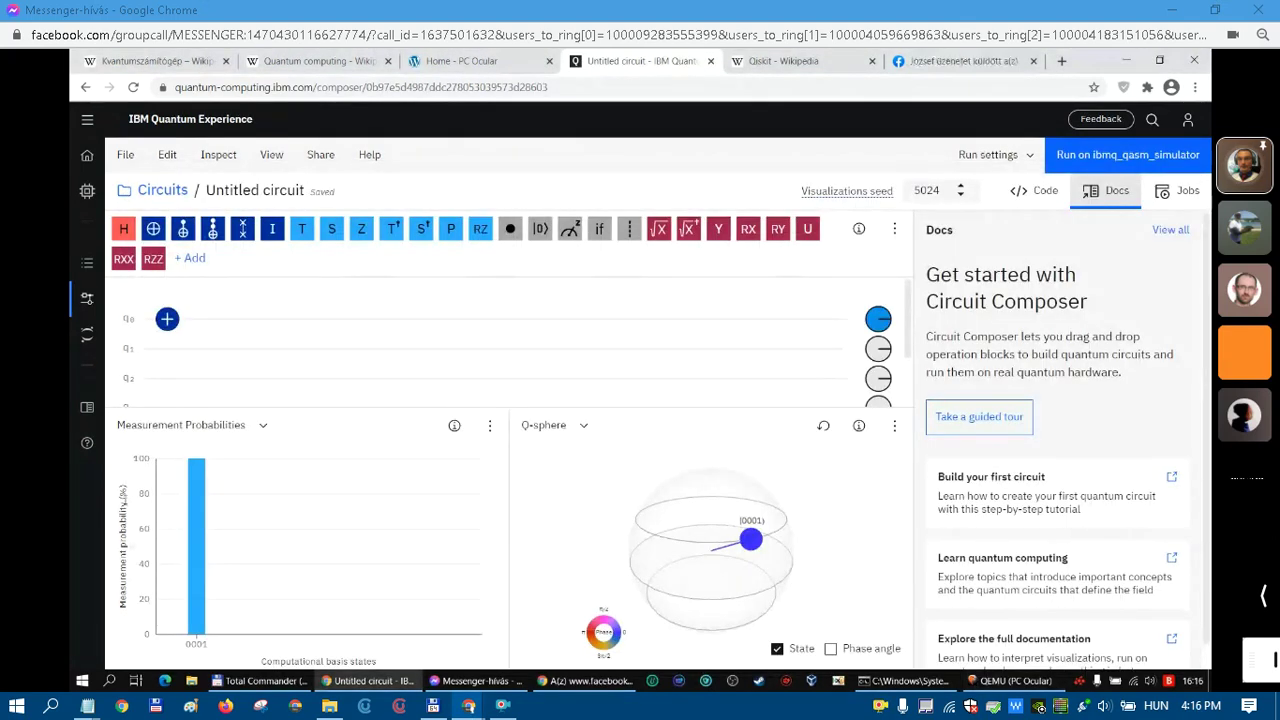
mouse_move(196, 494)
mouse_move(850, 194)
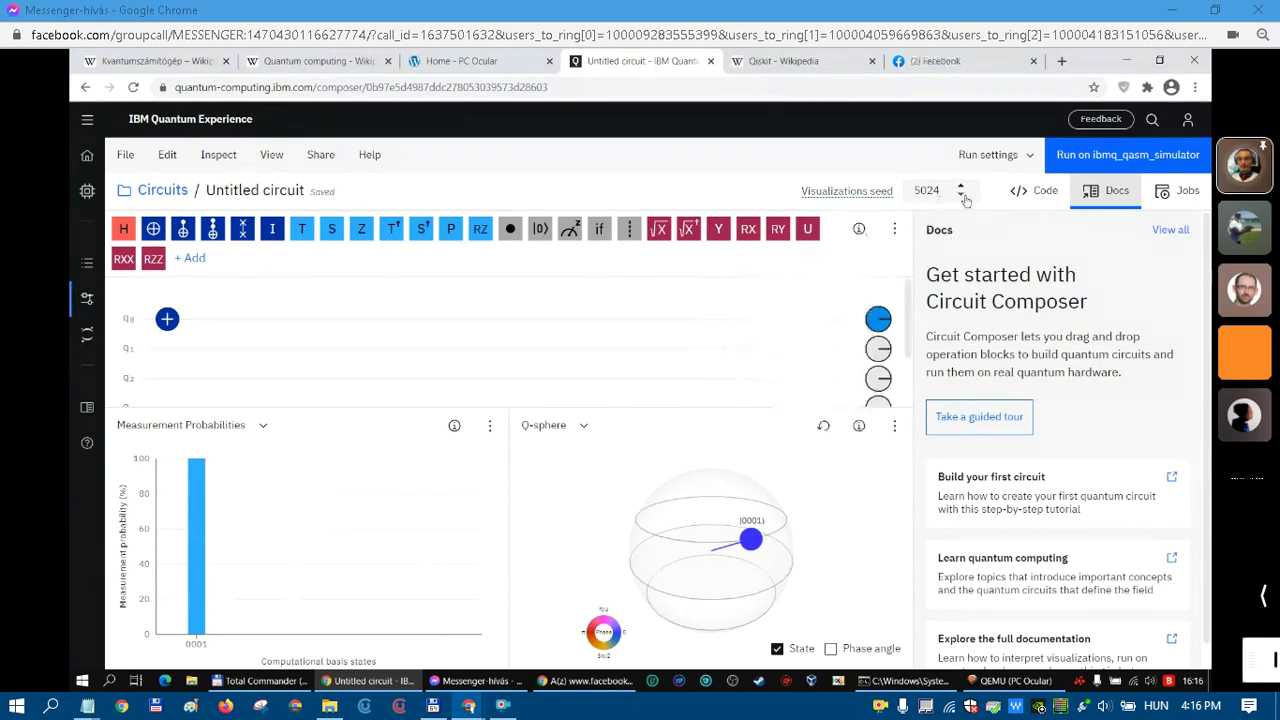
click(267, 430)
click(266, 428)
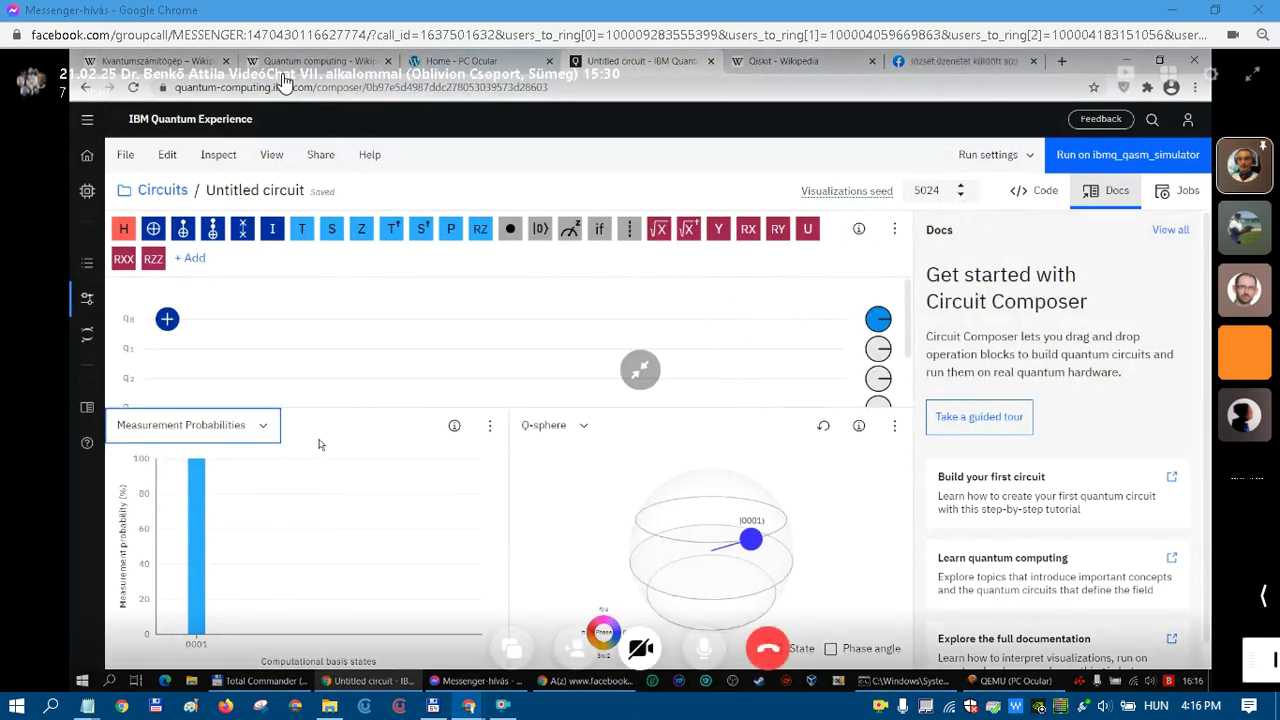
Capture a rectangular screen snip of the circuit together with its Measurement Probabilities and Q-sphere visualizations.
key(shift+super+s)
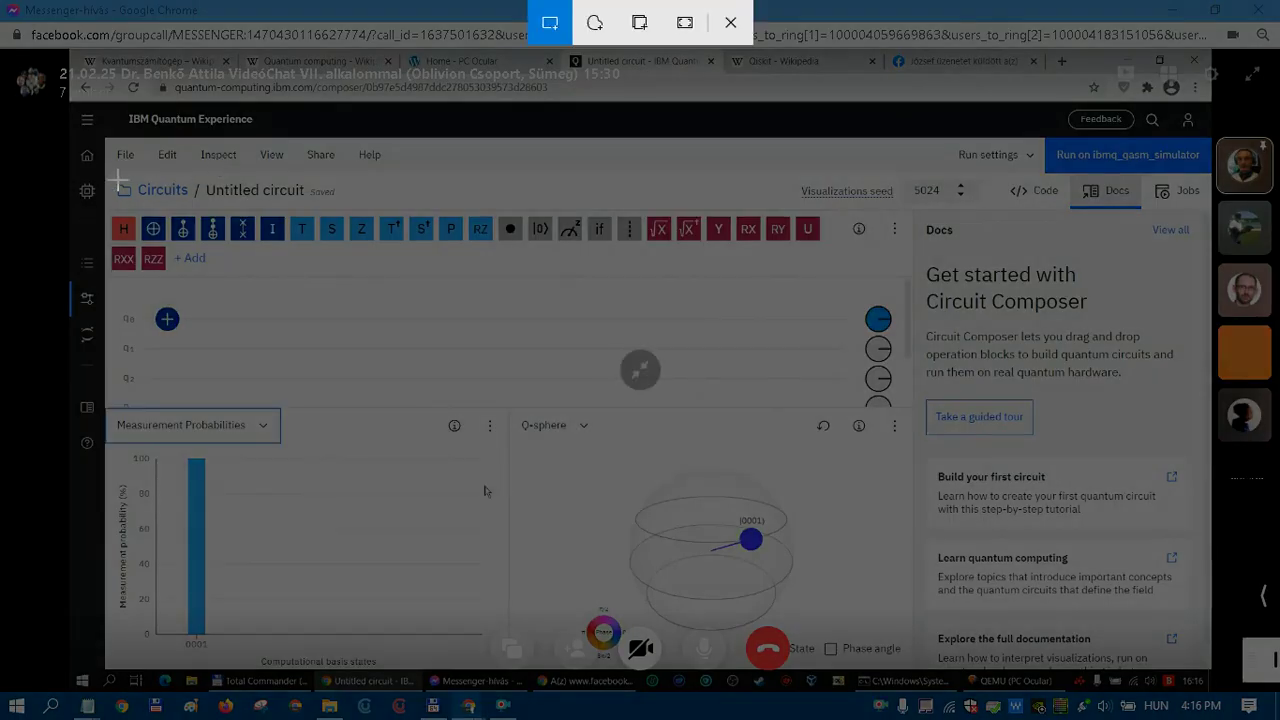
mouse_move(114, 179)
mouse_down()
mouse_move(266, 352)
mouse_move(766, 565)
mouse_move(880, 627)
mouse_move(934, 680)
mouse_move(908, 668)
mouse_up()
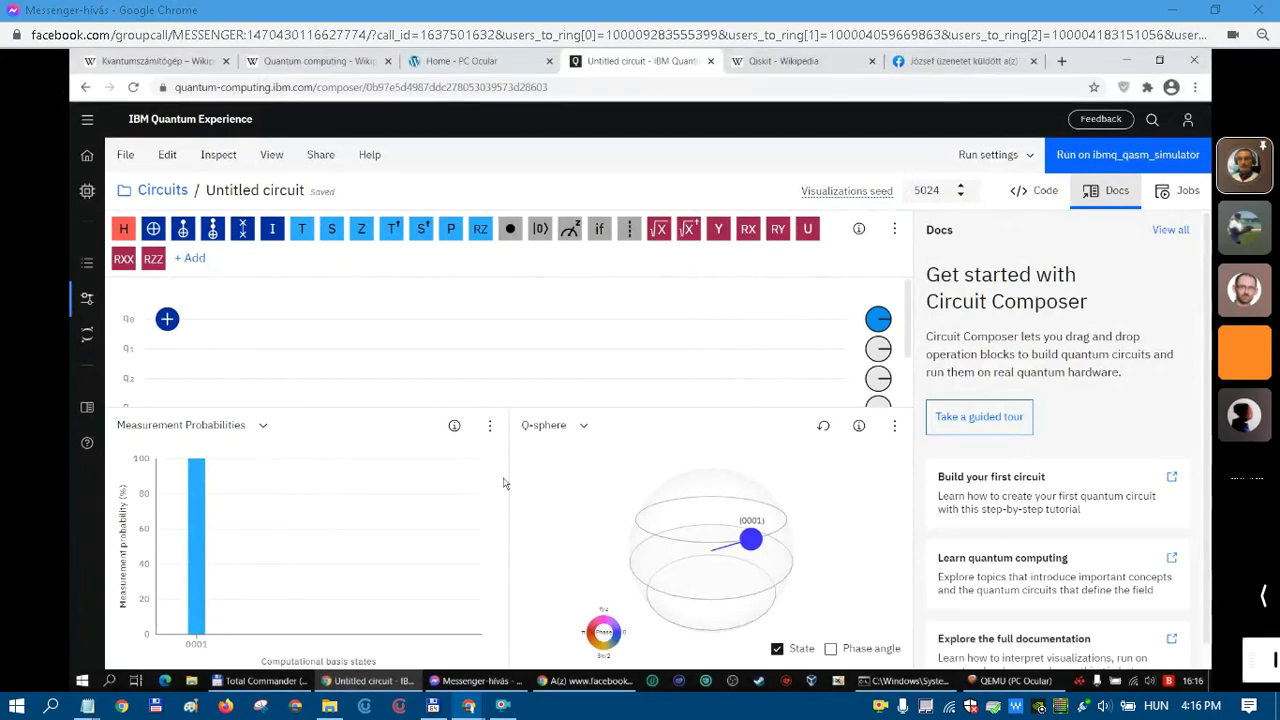
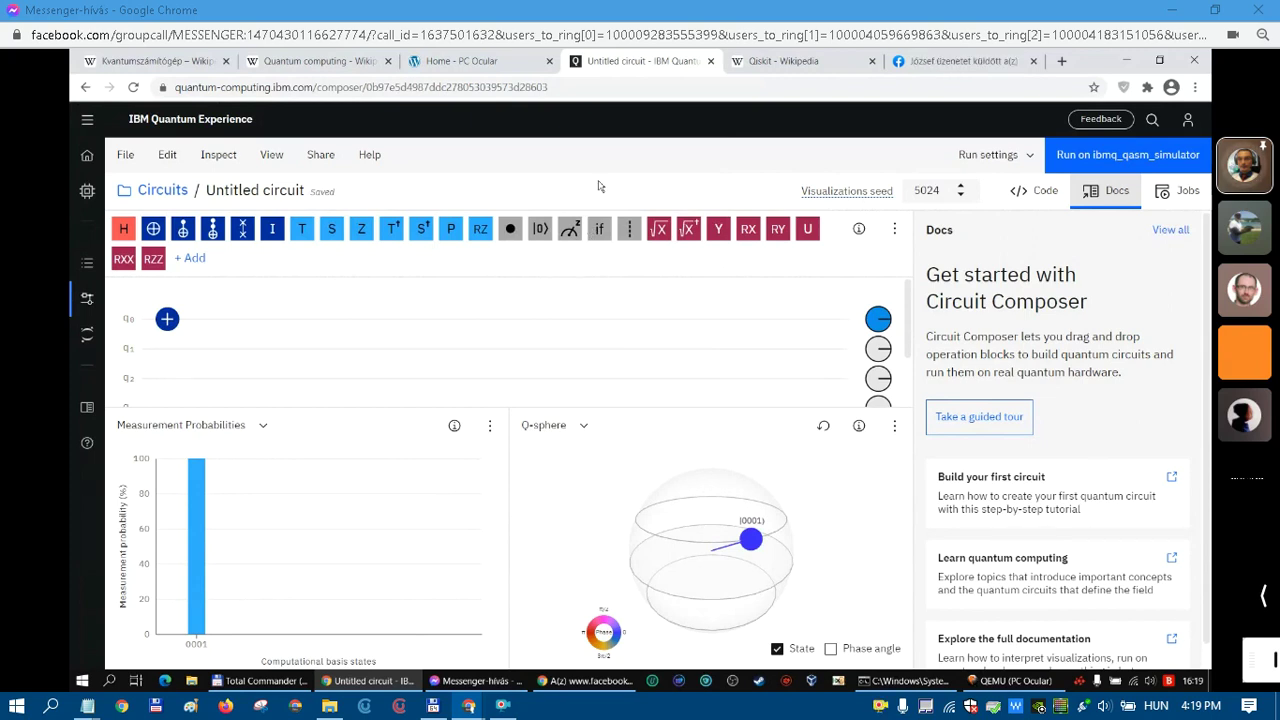
Review the Potential applications section of the Wikipedia Quantum computing article, covering Cryptography, Search problems and Simulation of quantum systems.
click(318, 61)
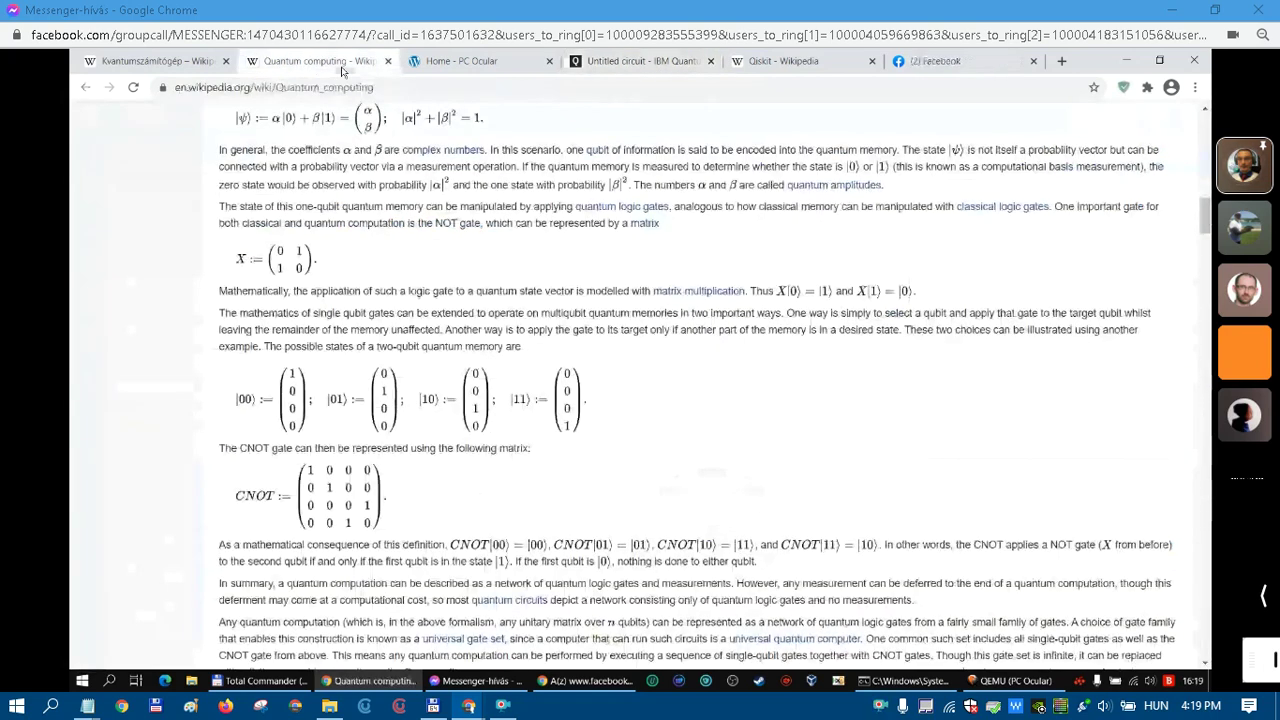
scroll(241, 311, down, 10)
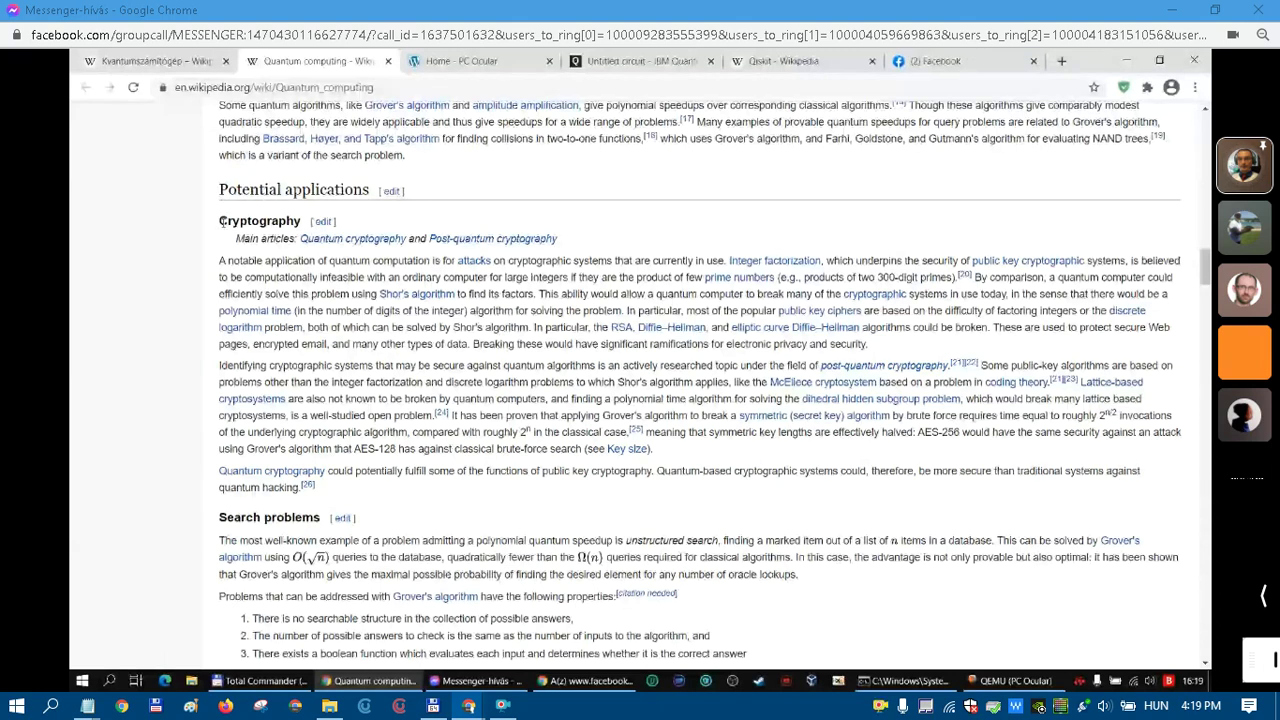
triple_click(220, 221)
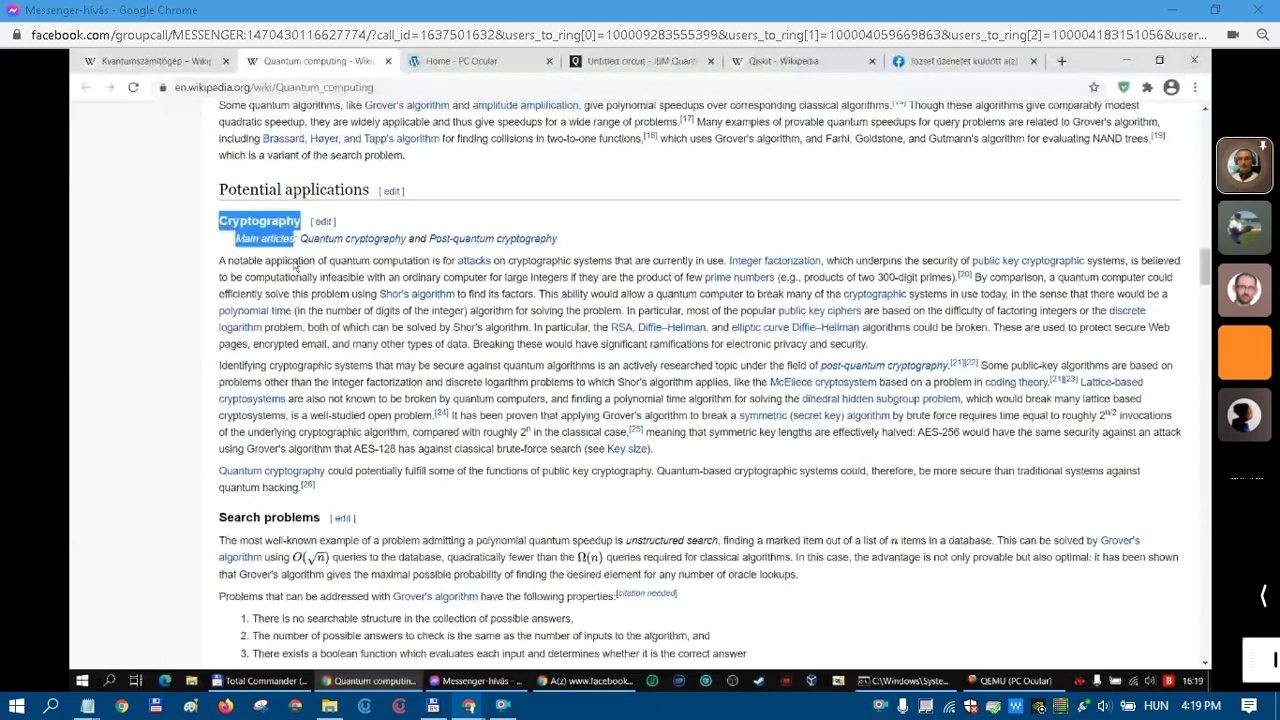
click(300, 264)
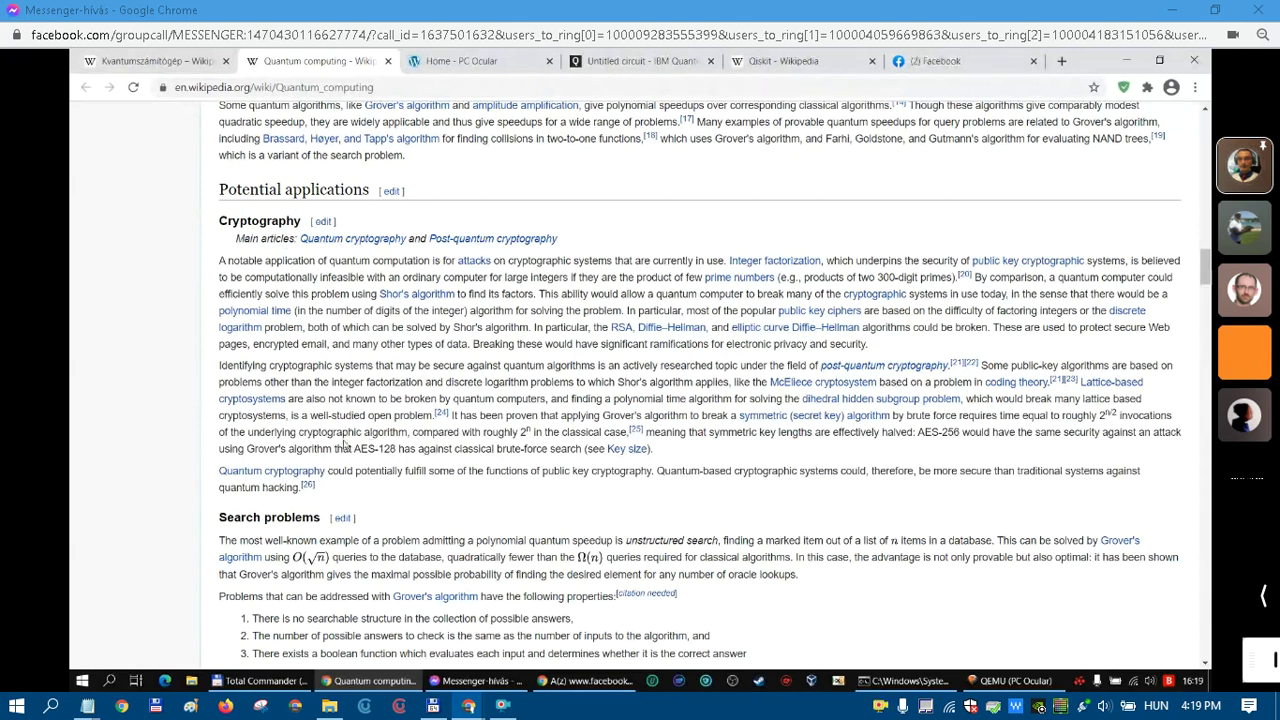
drag(222, 220, 302, 221)
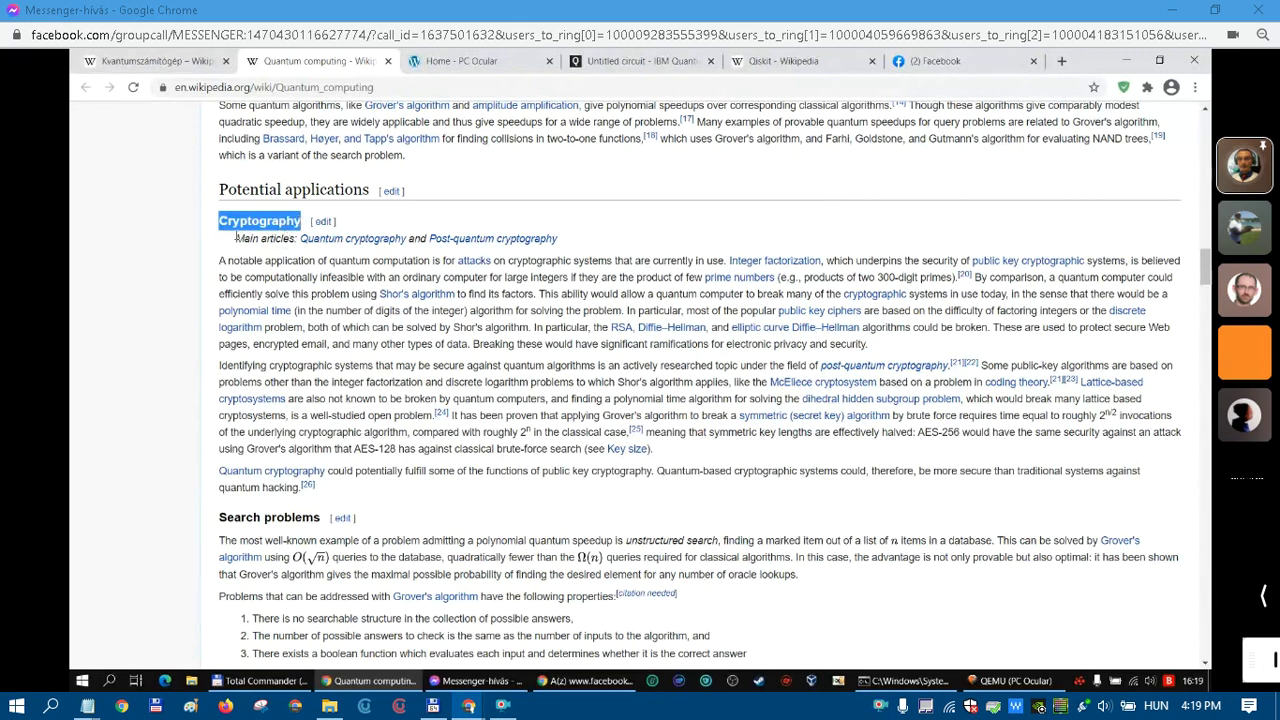
scroll(236, 237, down, 3)
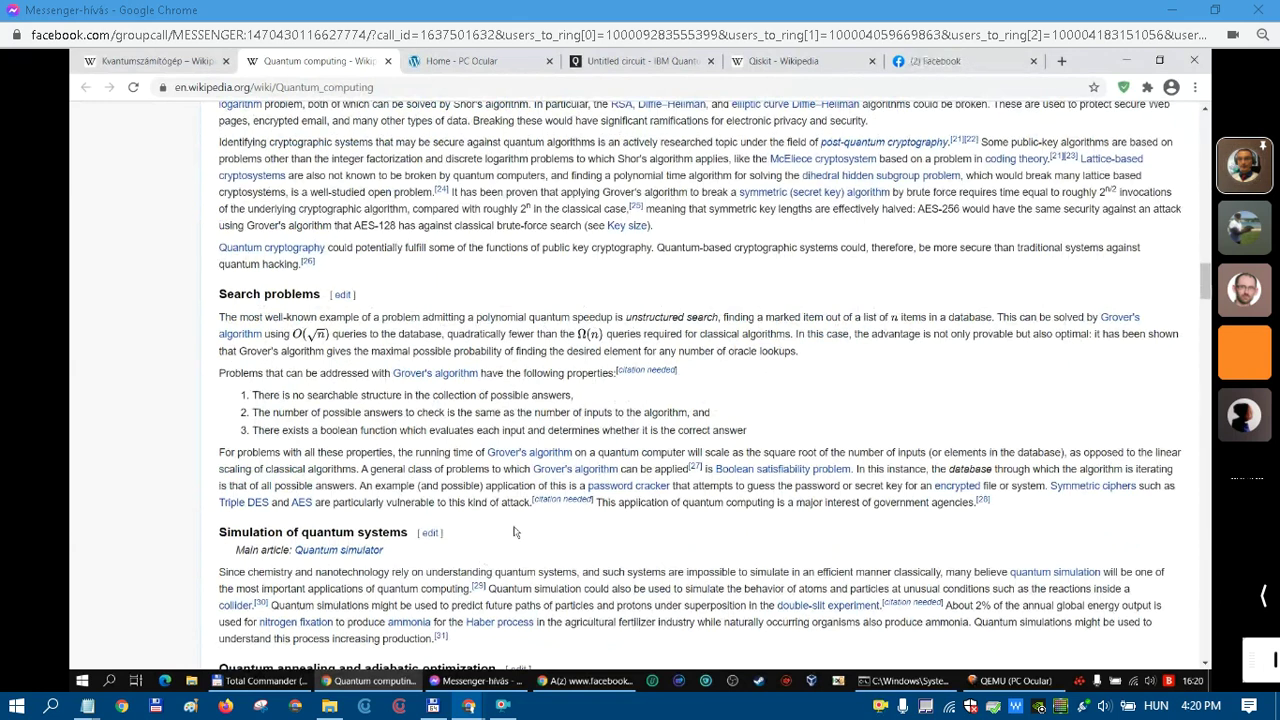
mouse_move(849, 249)
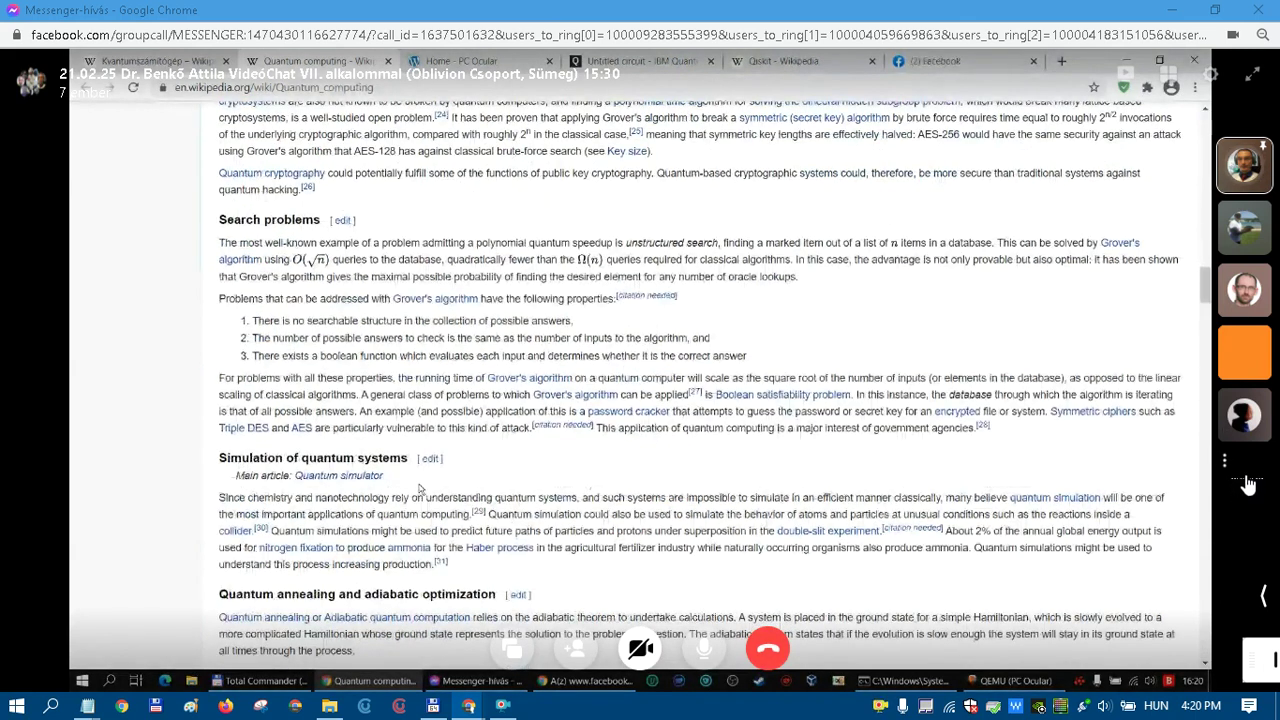
click(1228, 467)
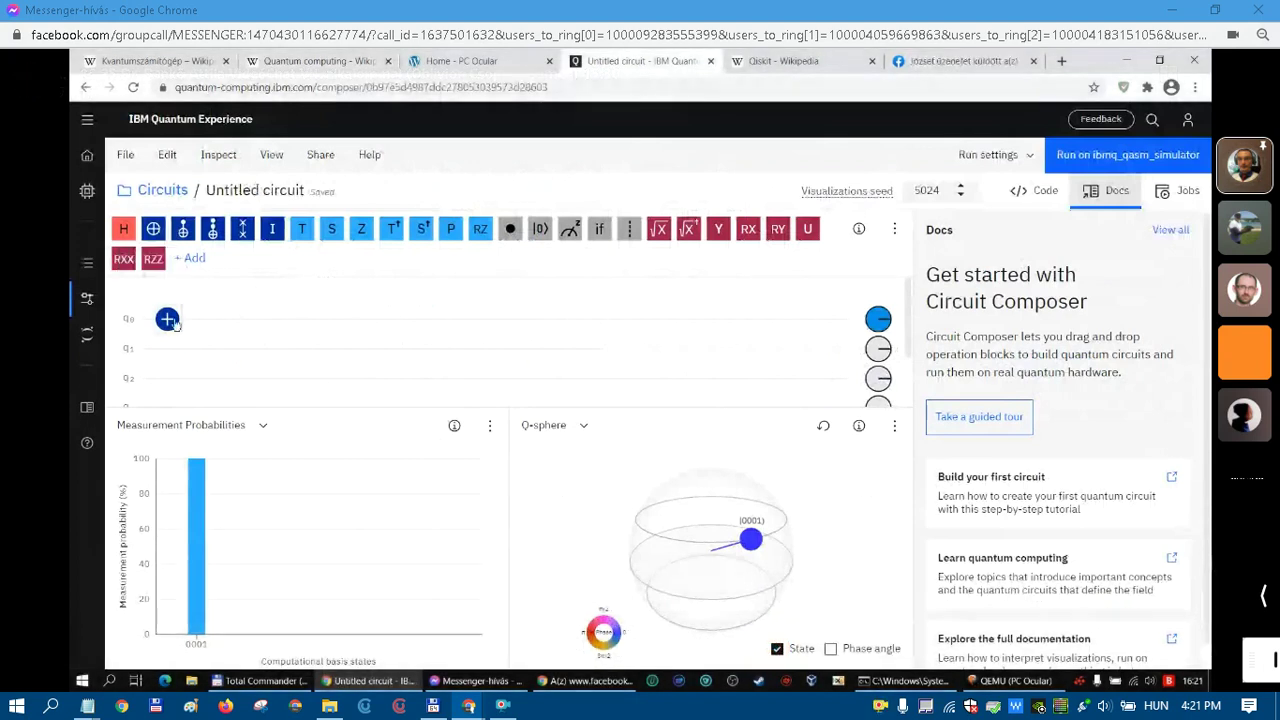
Return to Circuit Composer, place a second NOT gate after the first on q0, and put a Hadamard gate on q1.
drag(155, 232, 167, 348)
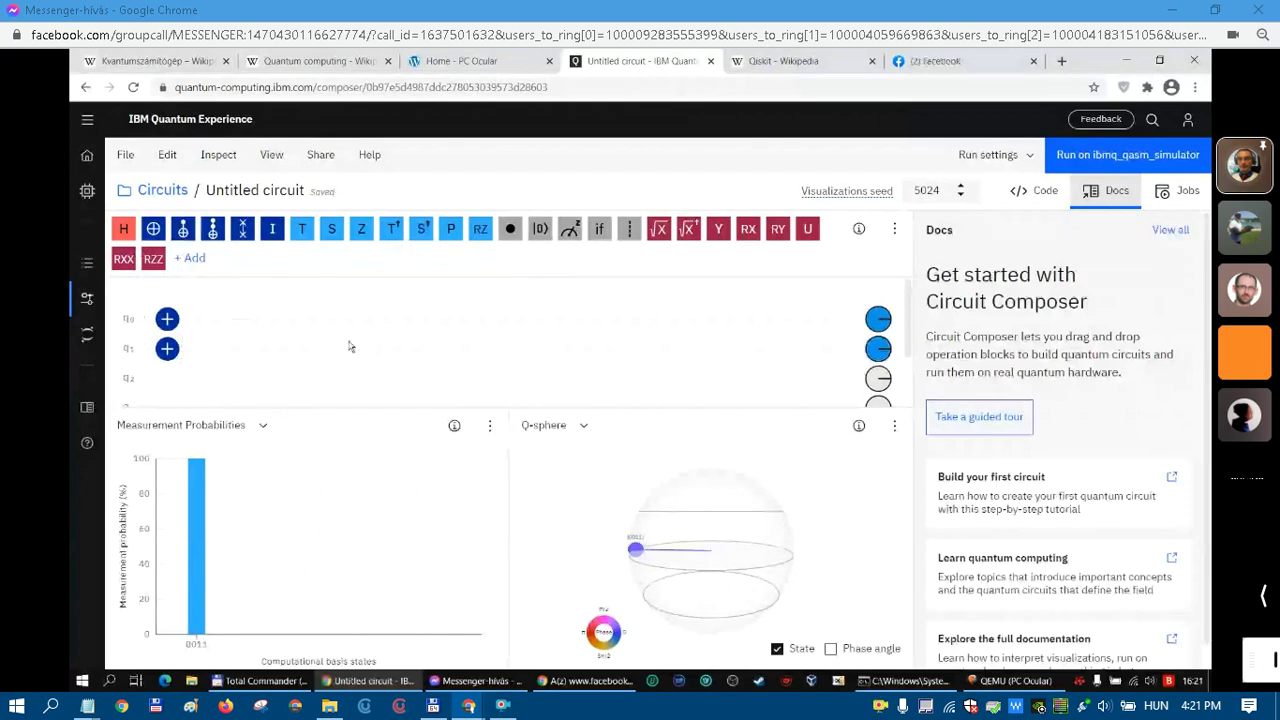
drag(167, 348, 204, 318)
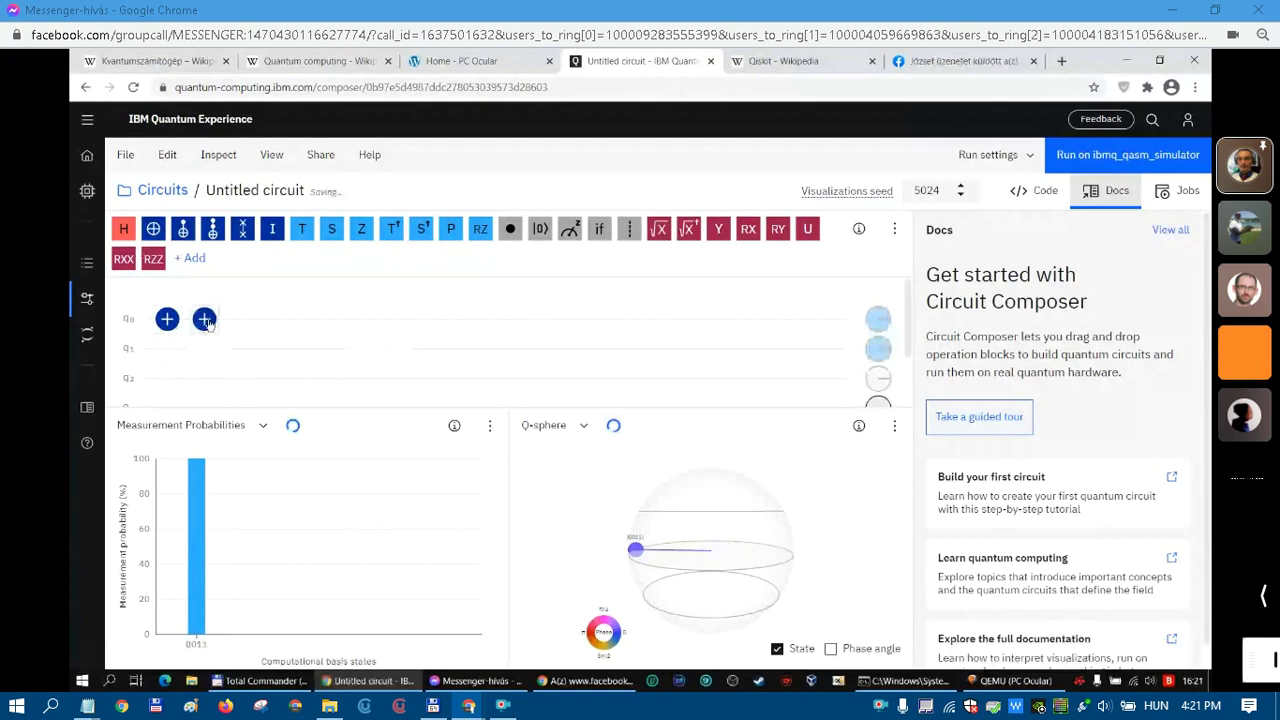
right_click(204, 320)
click(256, 292)
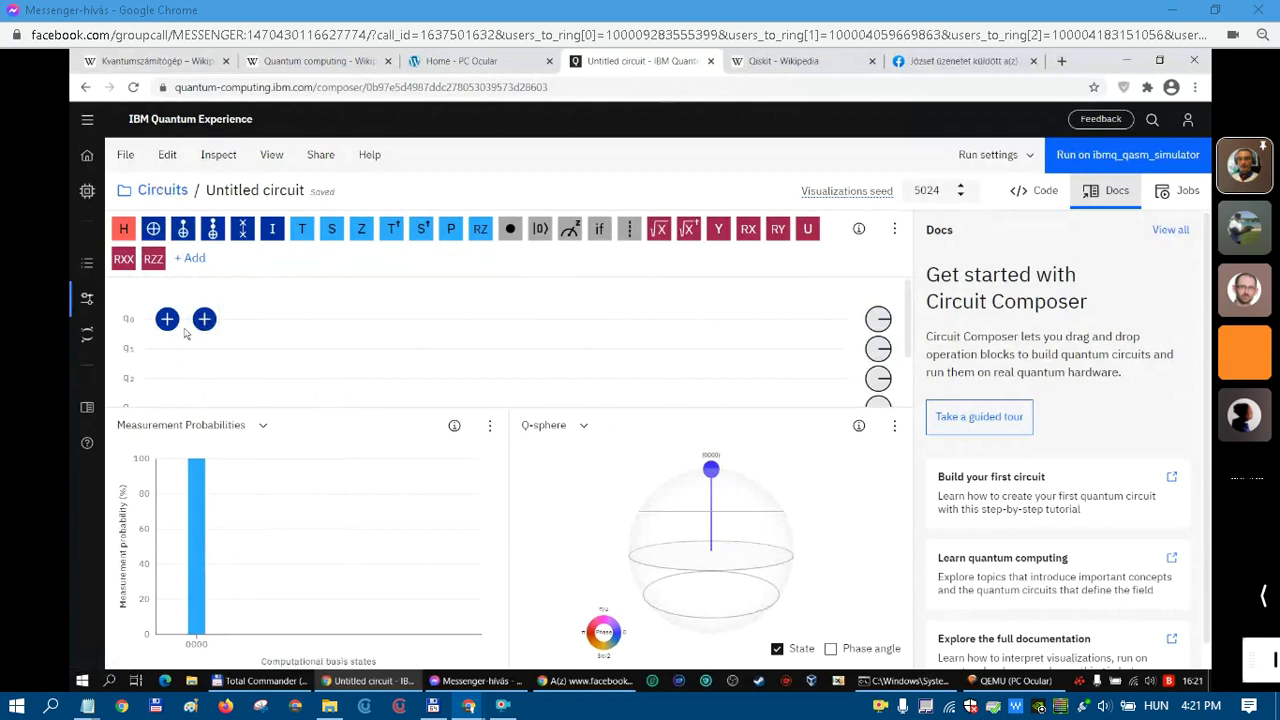
drag(204, 319, 482, 342)
scroll(330, 315, up, 2)
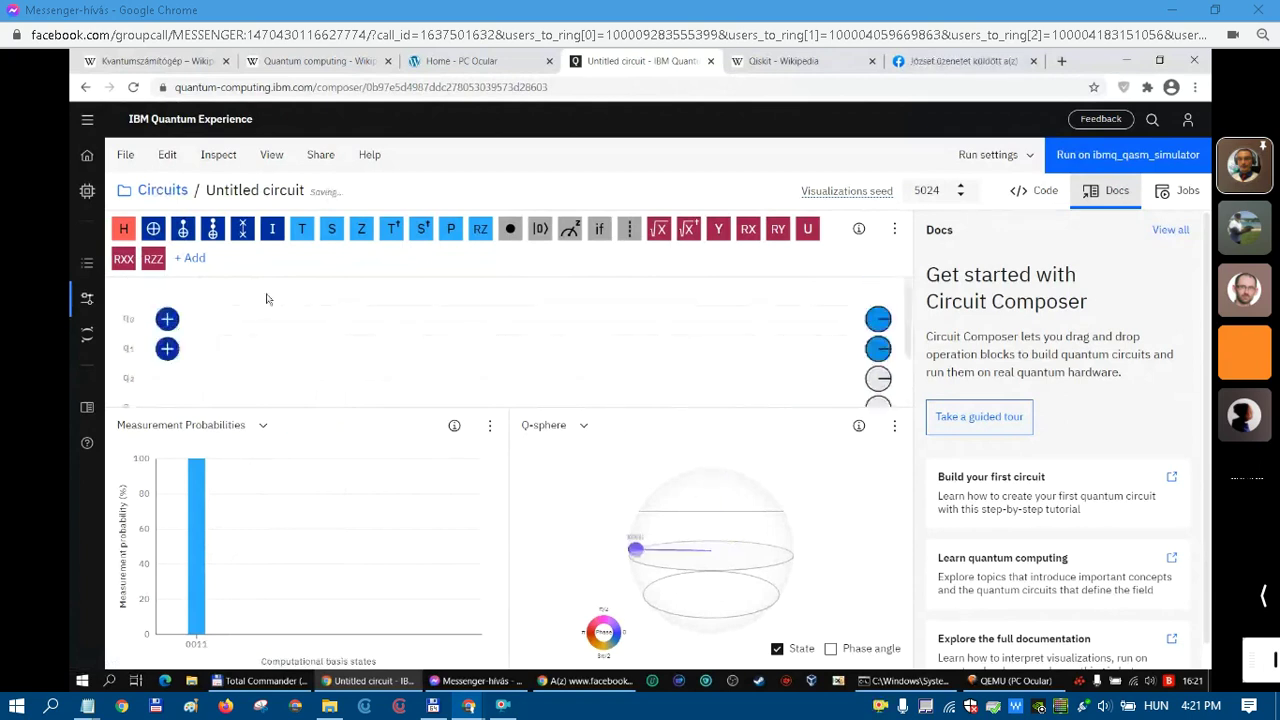
drag(168, 354, 204, 320)
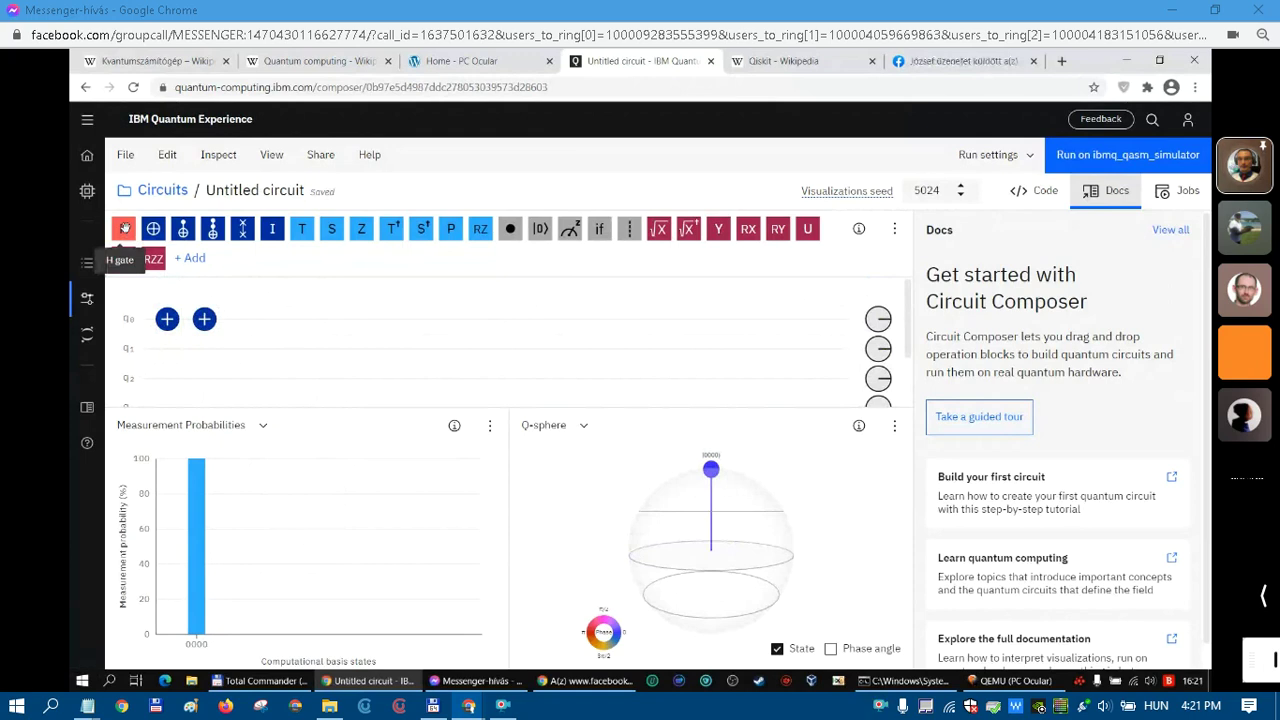
drag(125, 229, 168, 350)
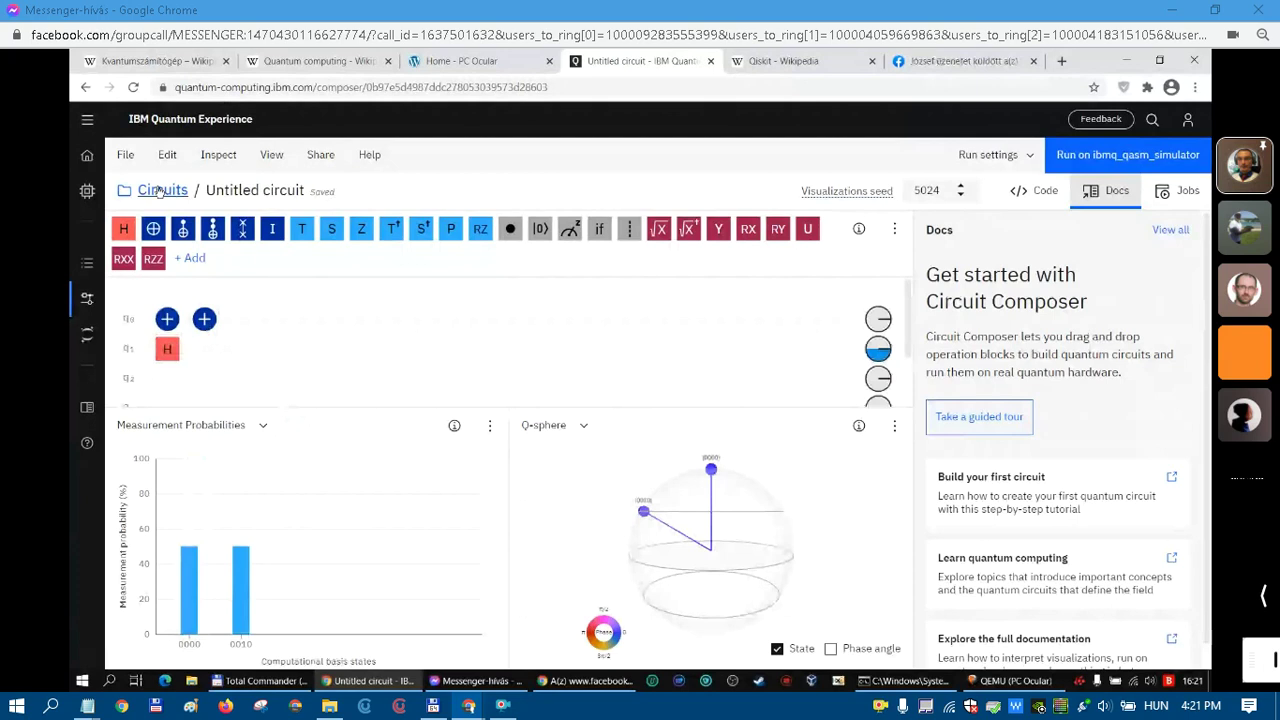
Create a new circuit from the circuit list and name it Kisfaludy.
click(146, 195)
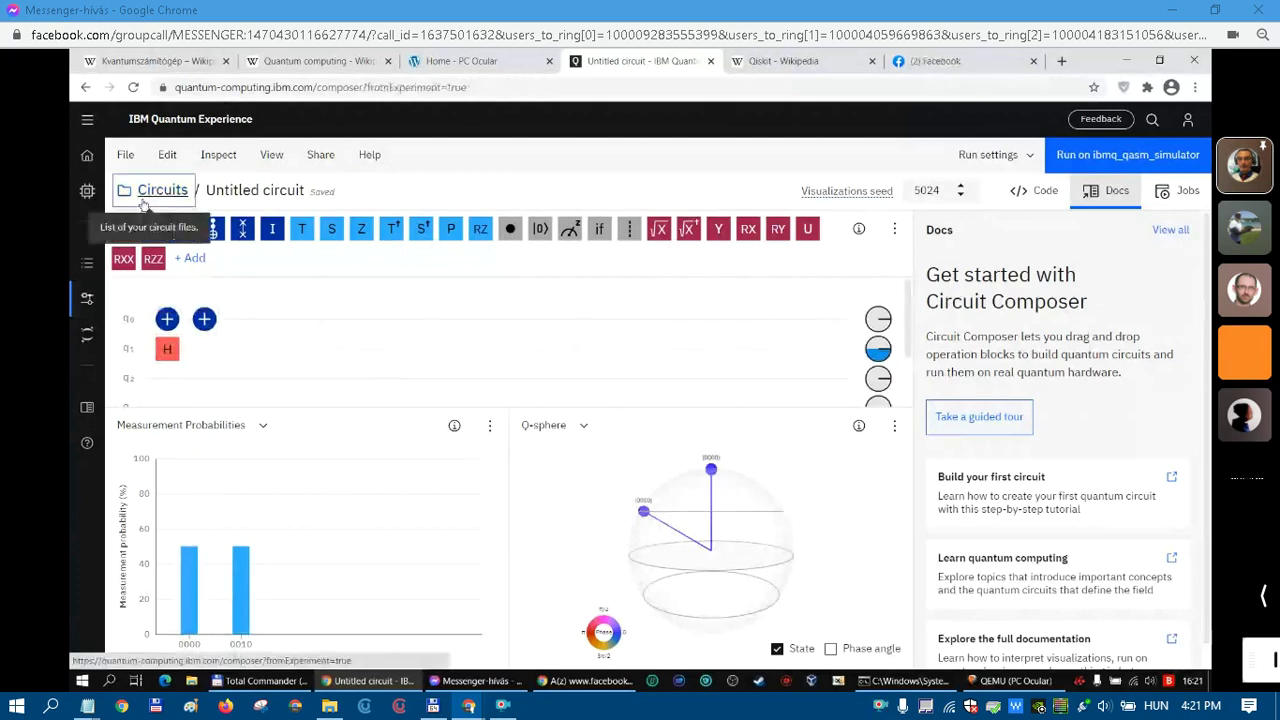
click(1131, 238)
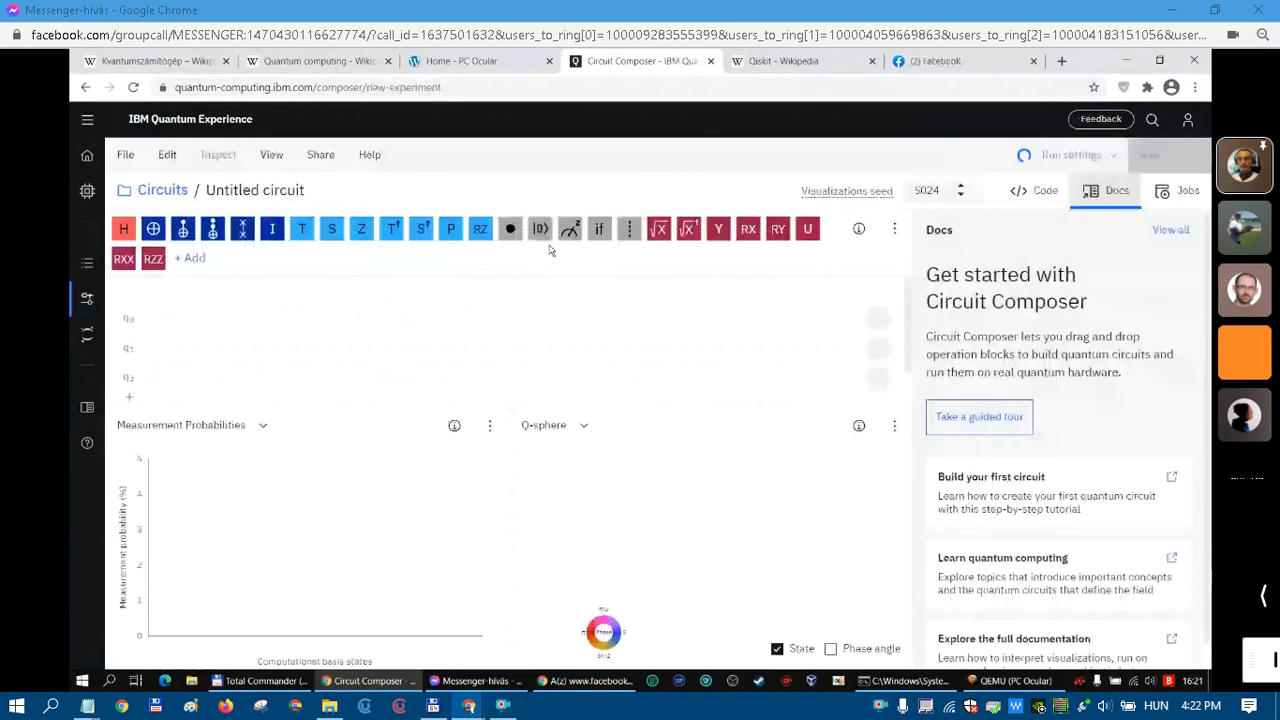
click(300, 190)
text(Kisfaludy)
key(Return)
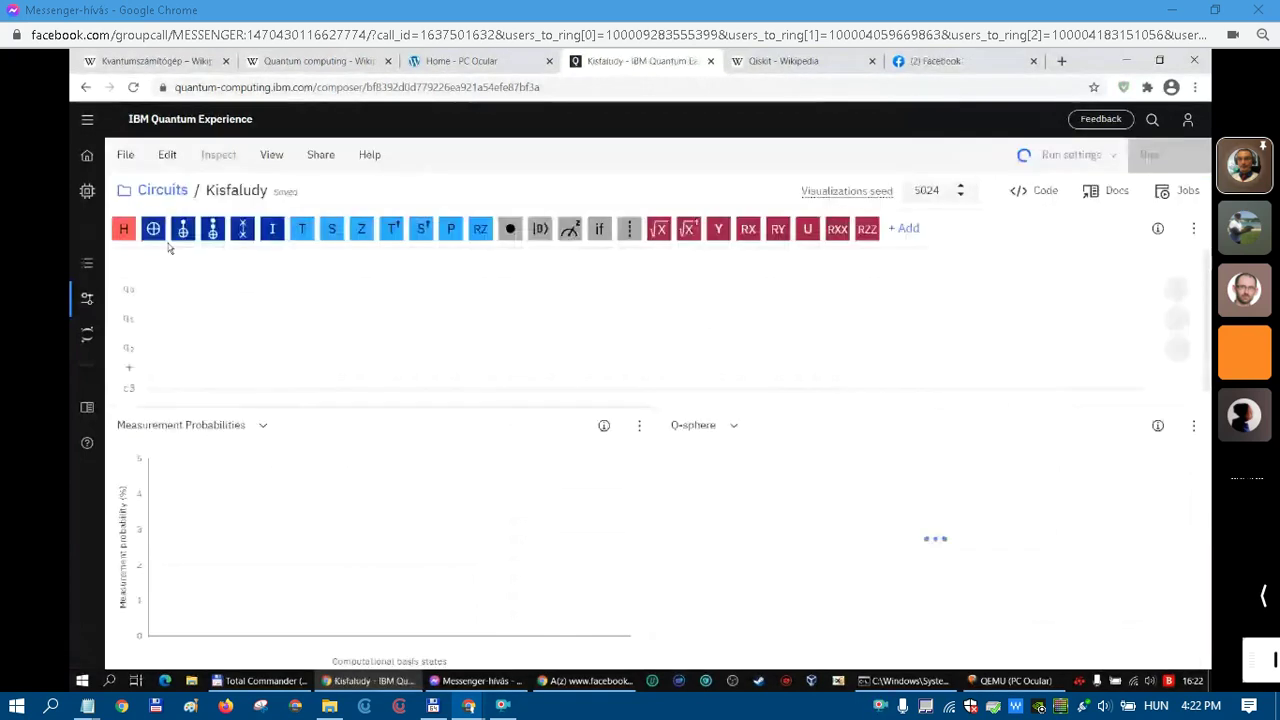
Reduce the Kisfaludy circuit to two qubits and place a Hadamard gate on q0.
click(130, 352)
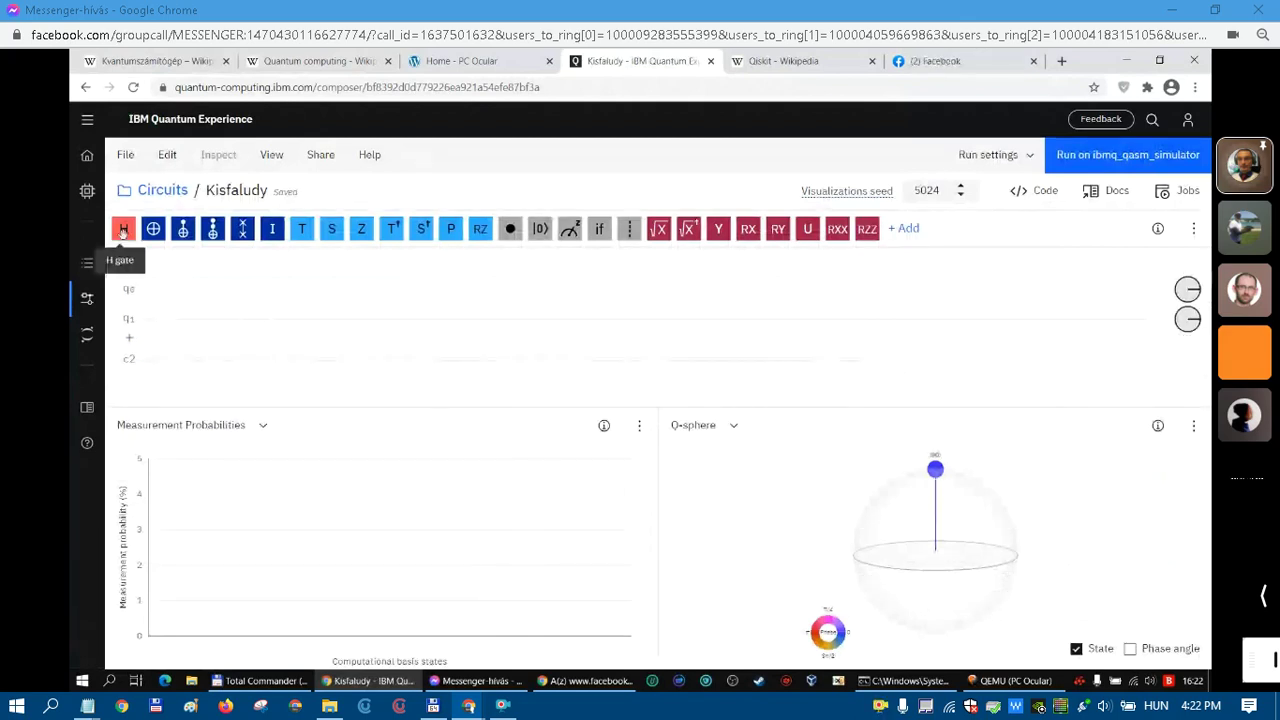
drag(123, 229, 161, 299)
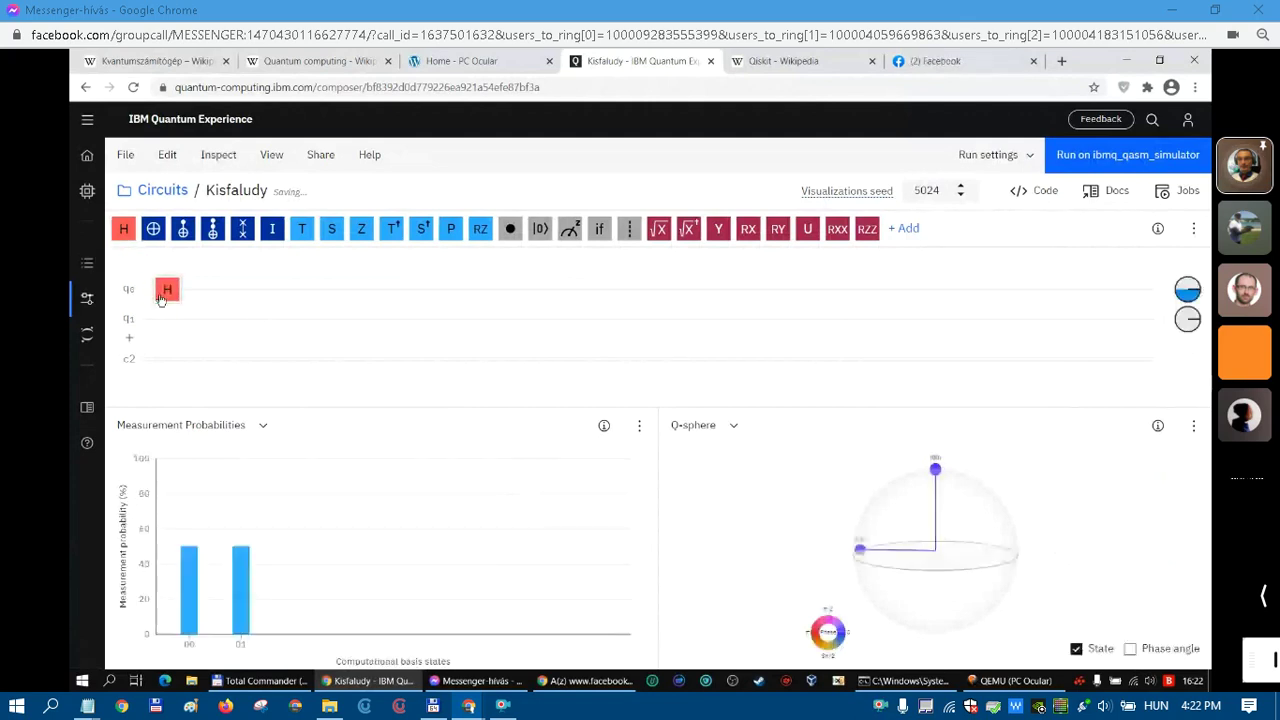
key(super+shift+s)
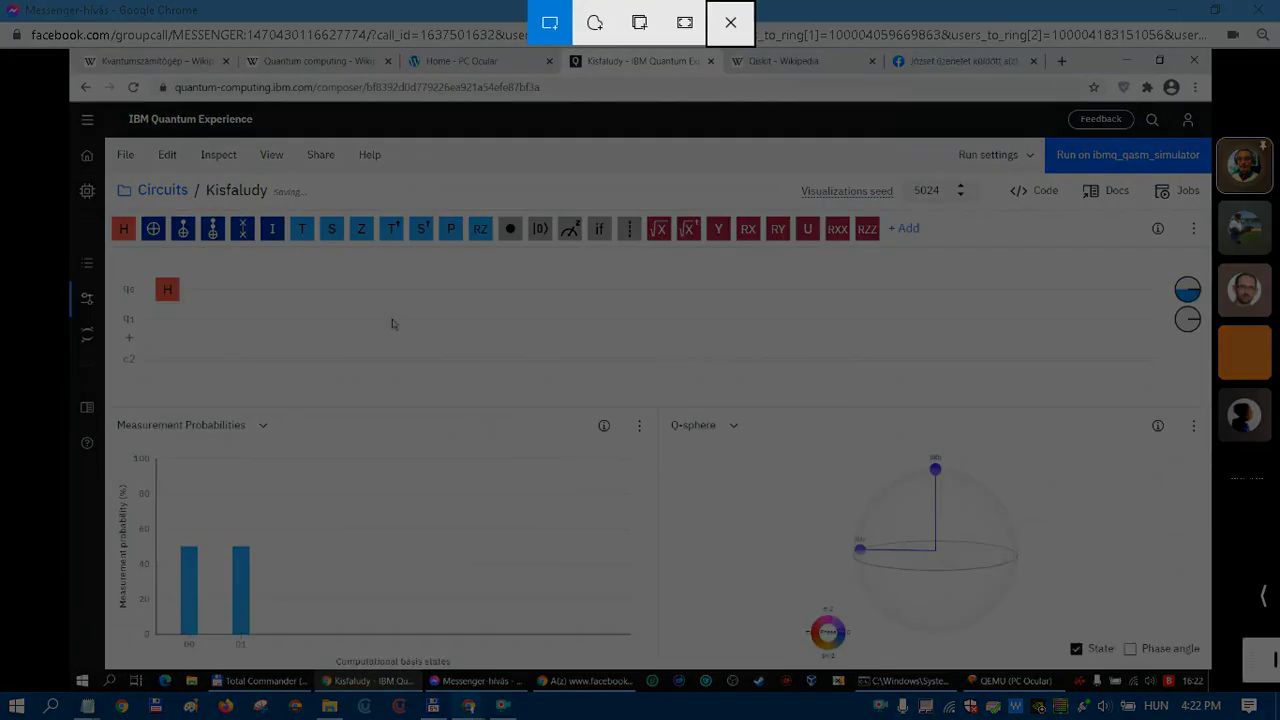
key(Escape)
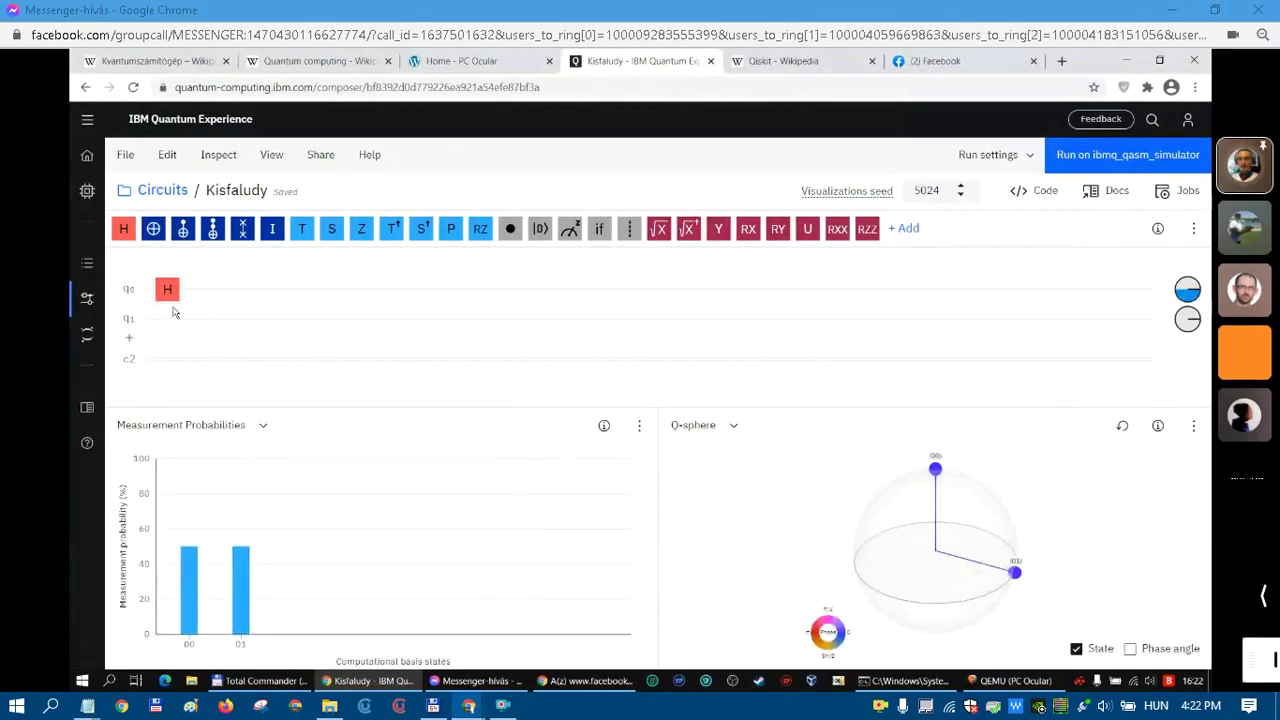
Switch to PC Ocular in QEMU, measure the qubit register six more times with m, and minimize the QEMU window.
click(955, 663)
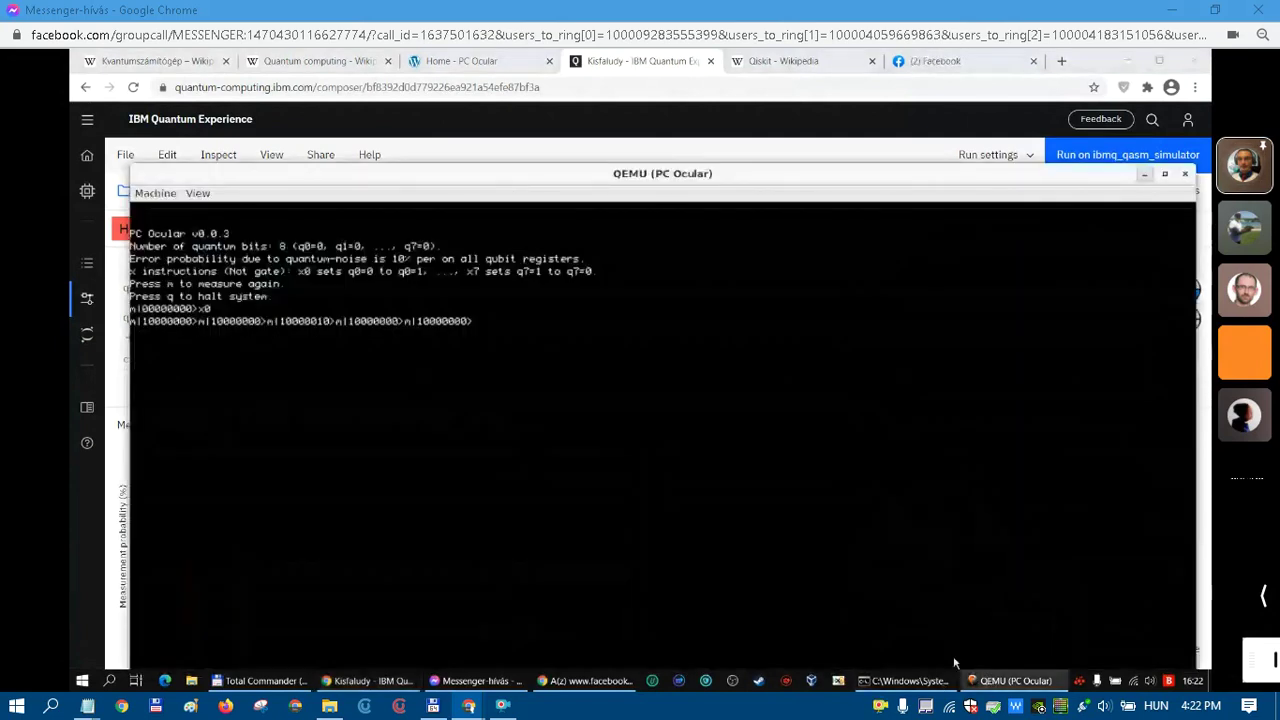
key(m)
key(m)
key(m)
key(m)
key(m)
key(m)
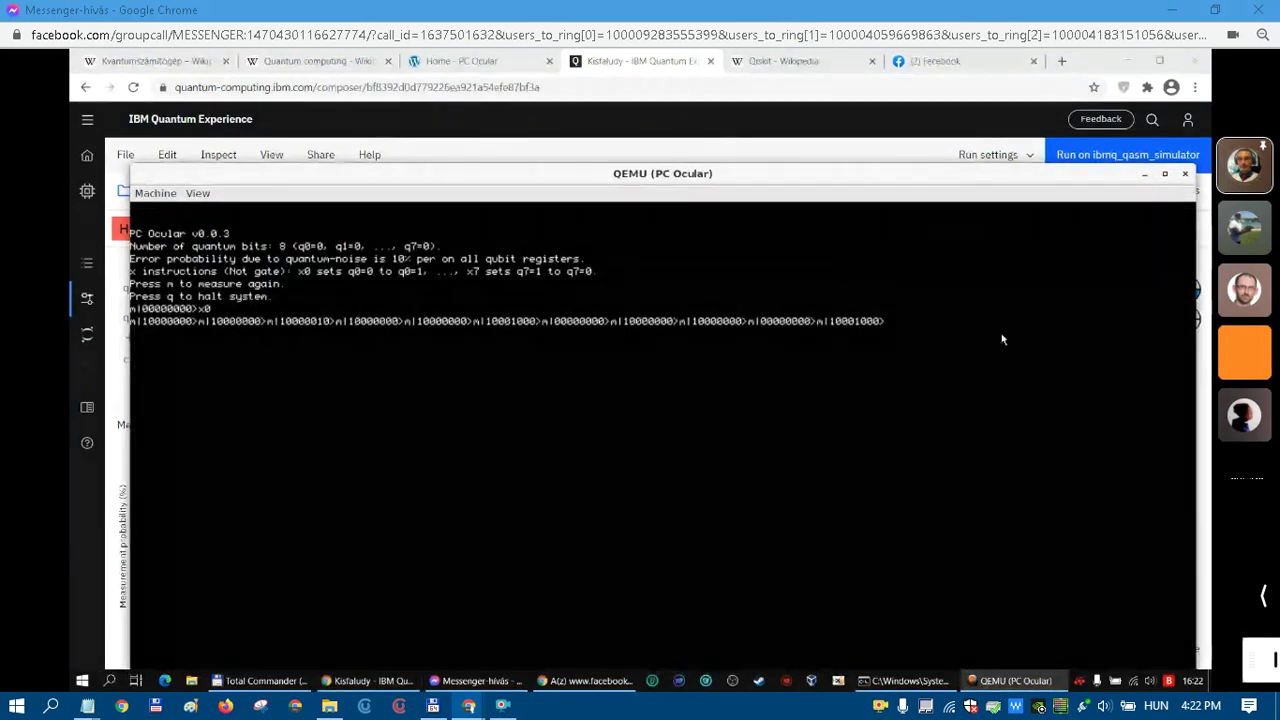
click(1147, 178)
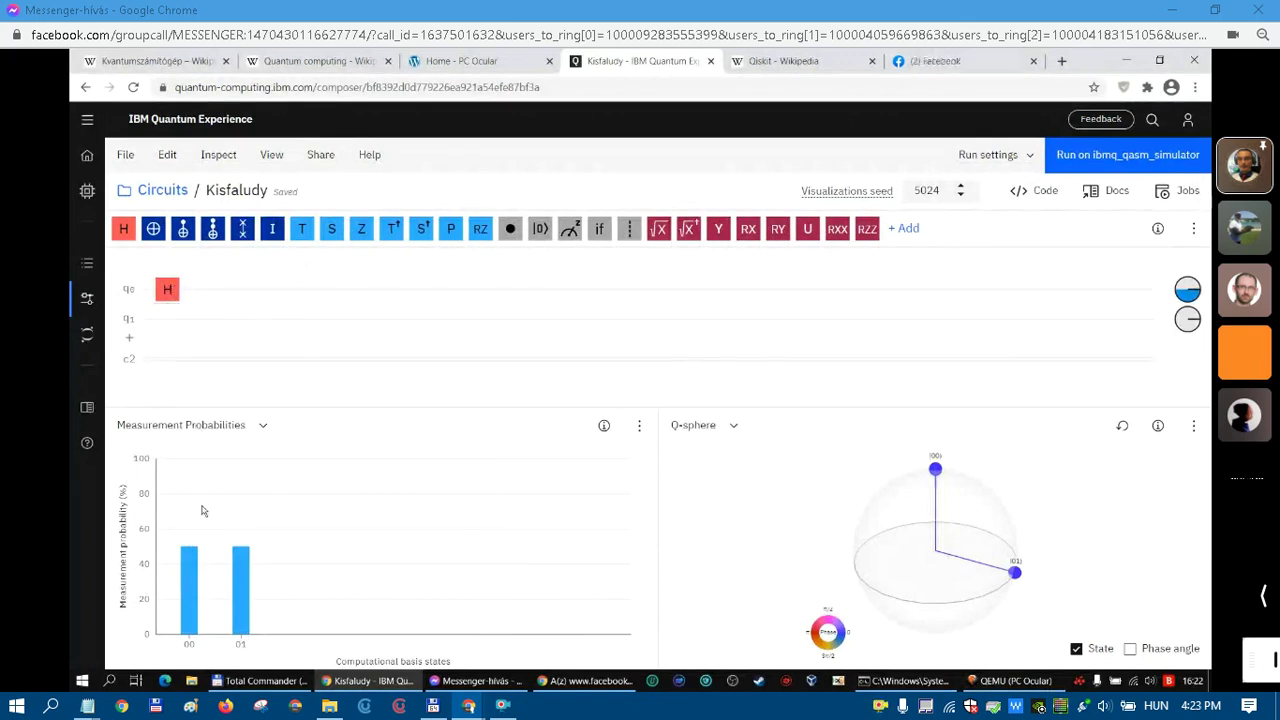
click(1168, 12)
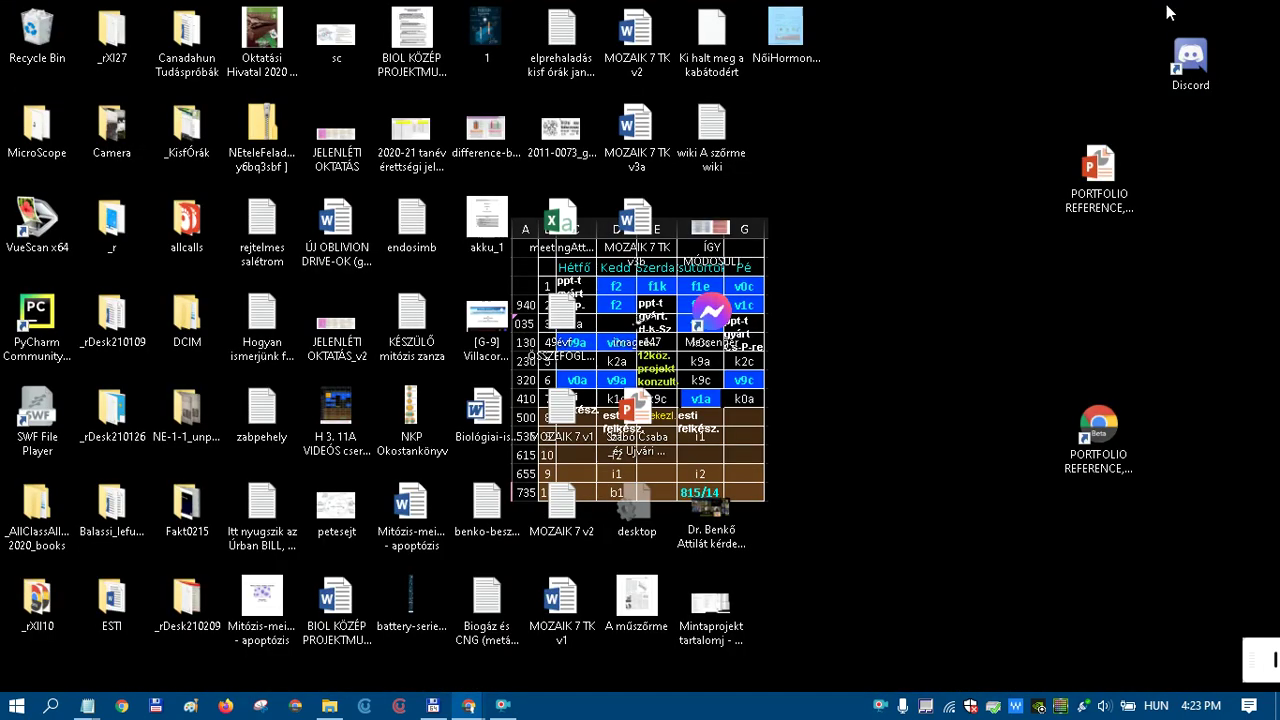
mouse_move(465, 707)
key(alt+Tab)
key(Escape)
key(alt+Tab)
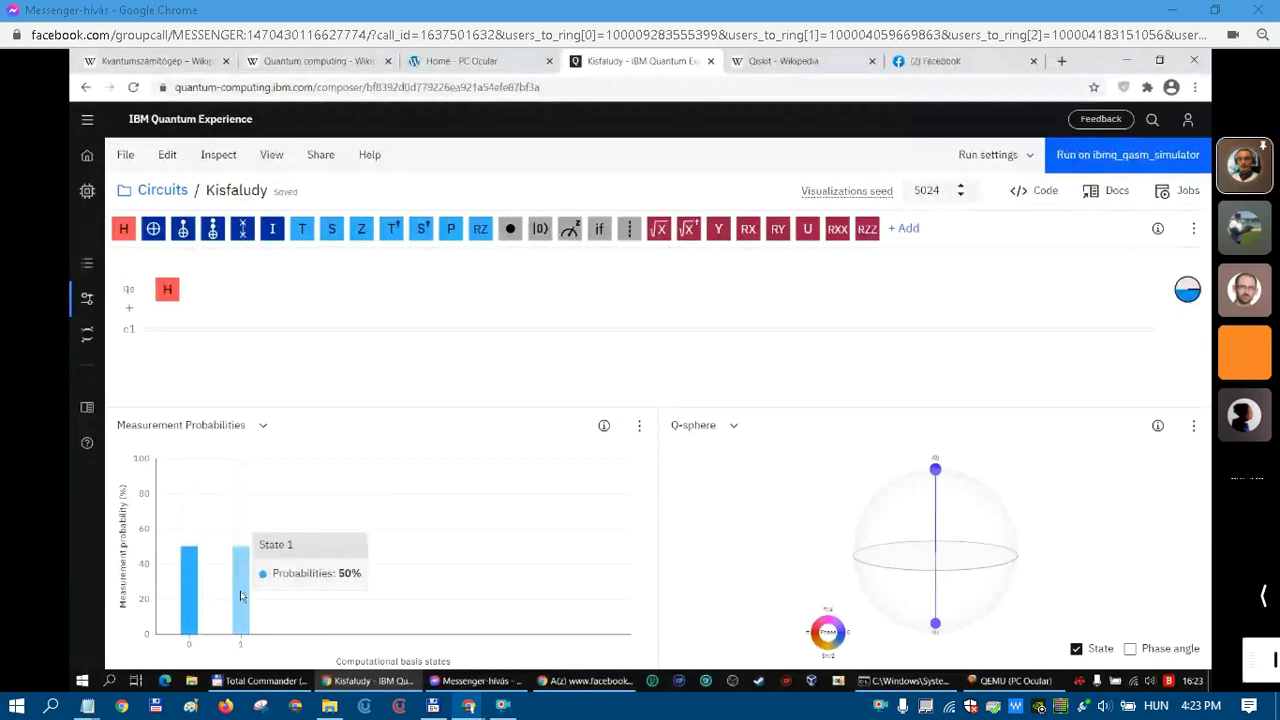
Add a measurement after the Hadamard gate on q0, add a second qubit q1, and place a measurement on it.
drag(570, 229, 204, 294)
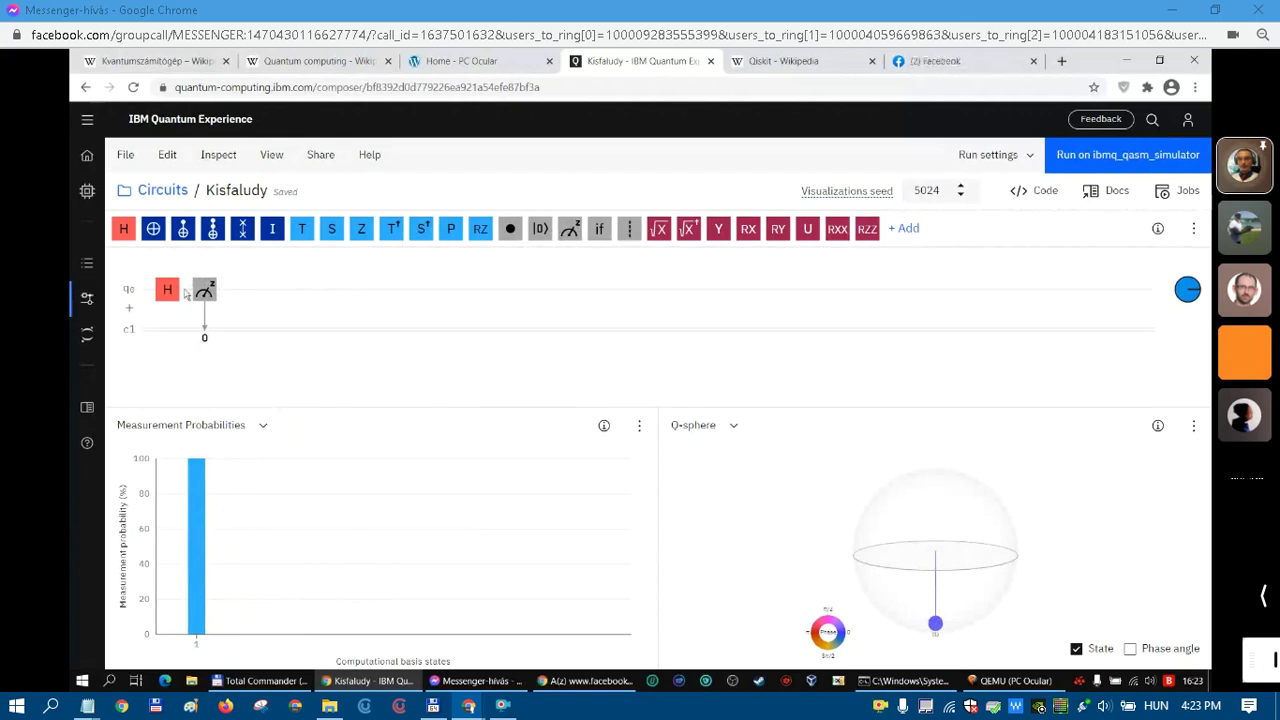
click(127, 310)
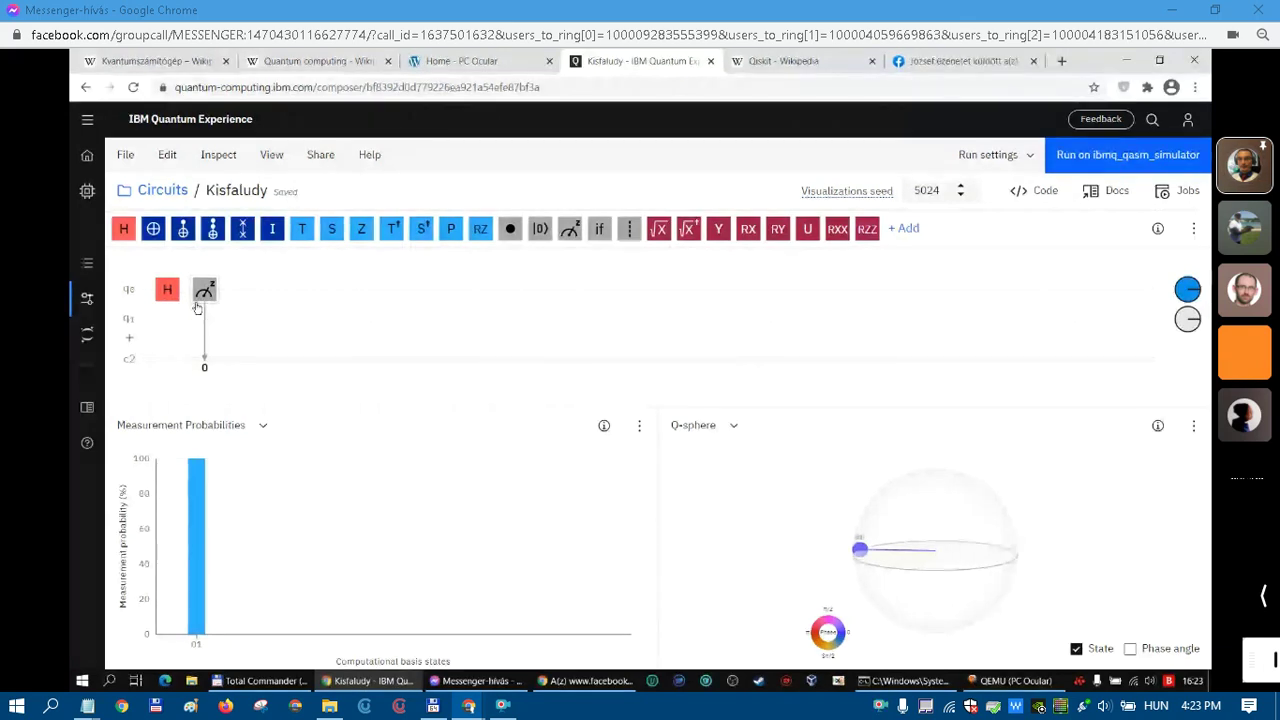
mouse_move(1196, 328)
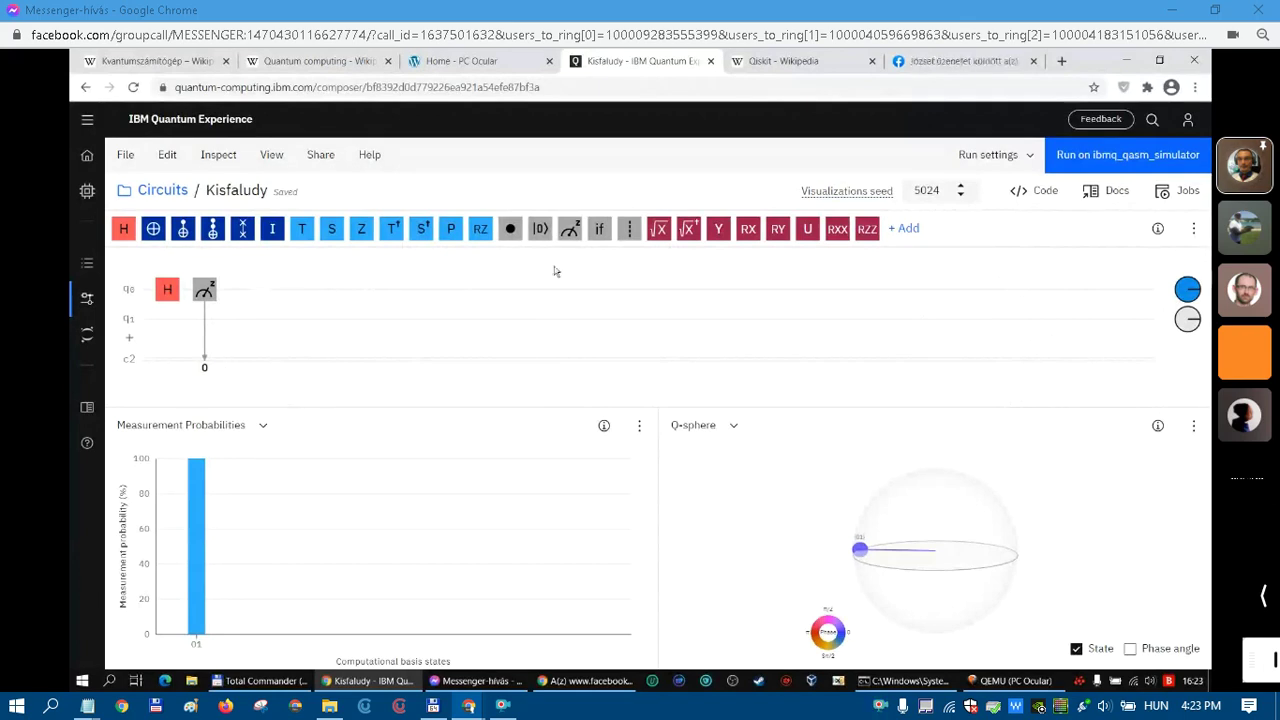
drag(569, 229, 167, 328)
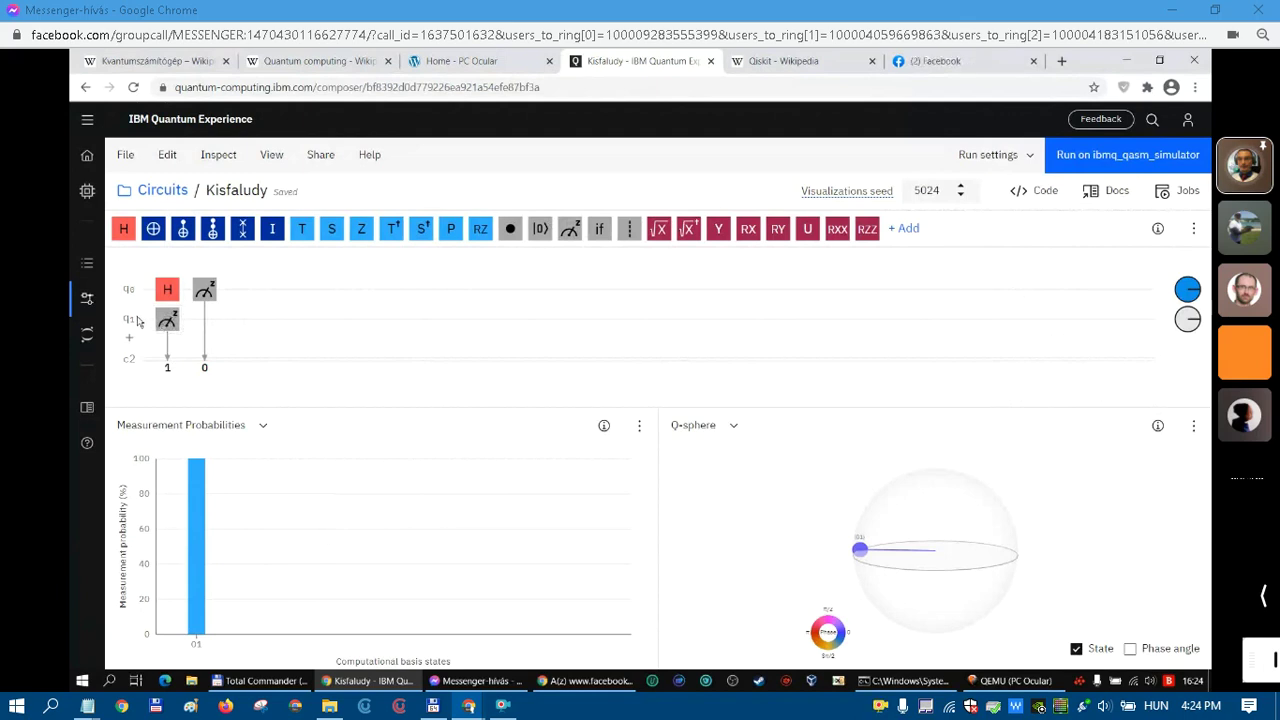
Check the PC Ocular measurements in QEMU, return to Circuit Composer and insert a NOT gate before the measurement on q1.
mouse_move(1001, 683)
click(1001, 683)
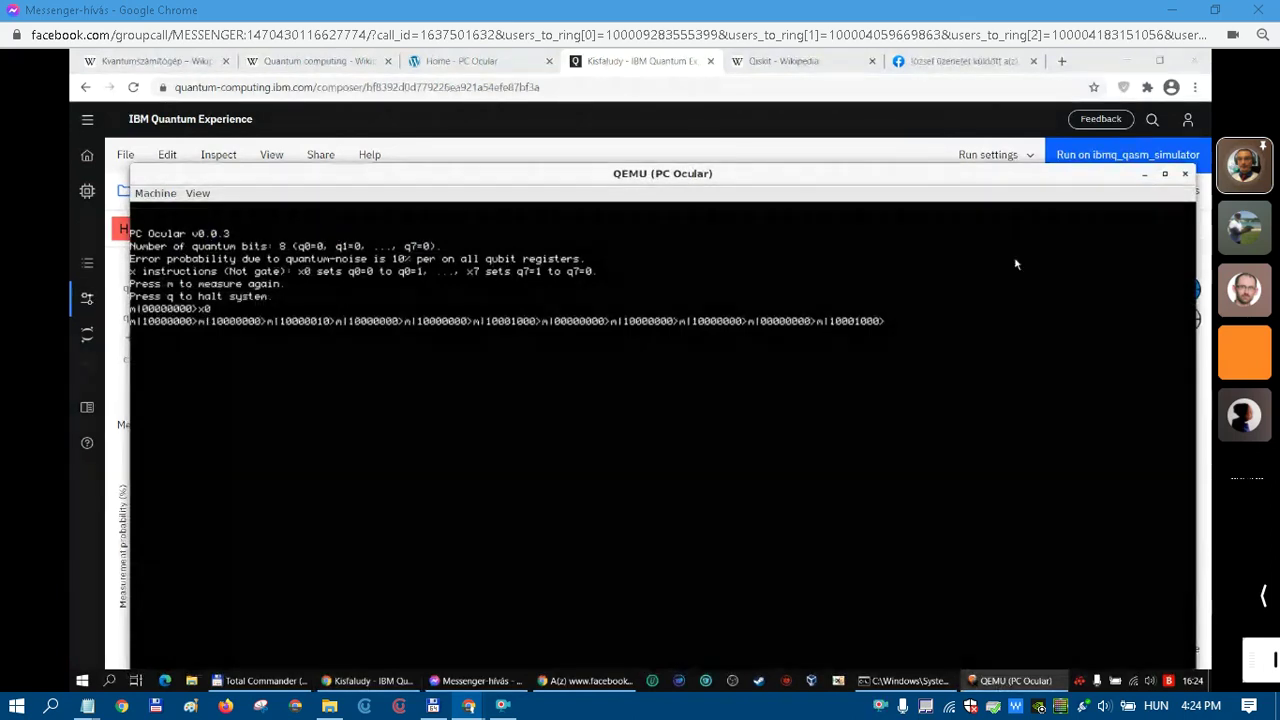
click(1015, 681)
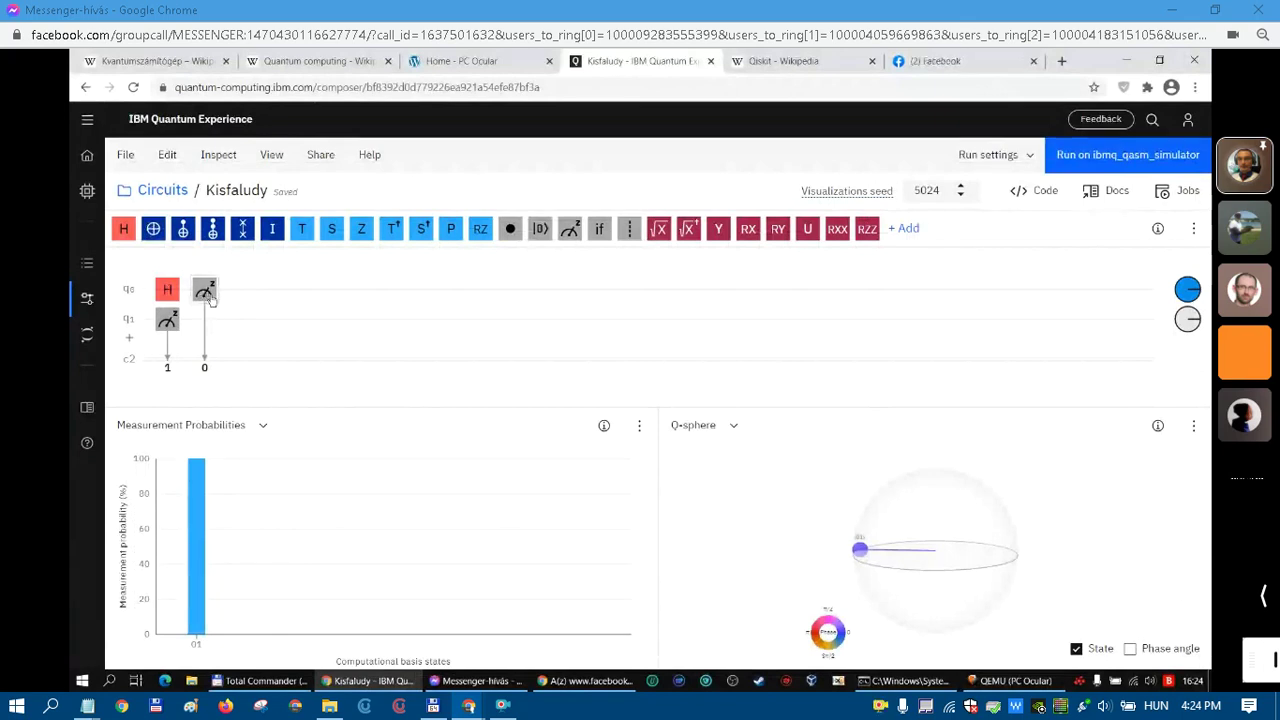
mouse_move(1012, 686)
click(1012, 681)
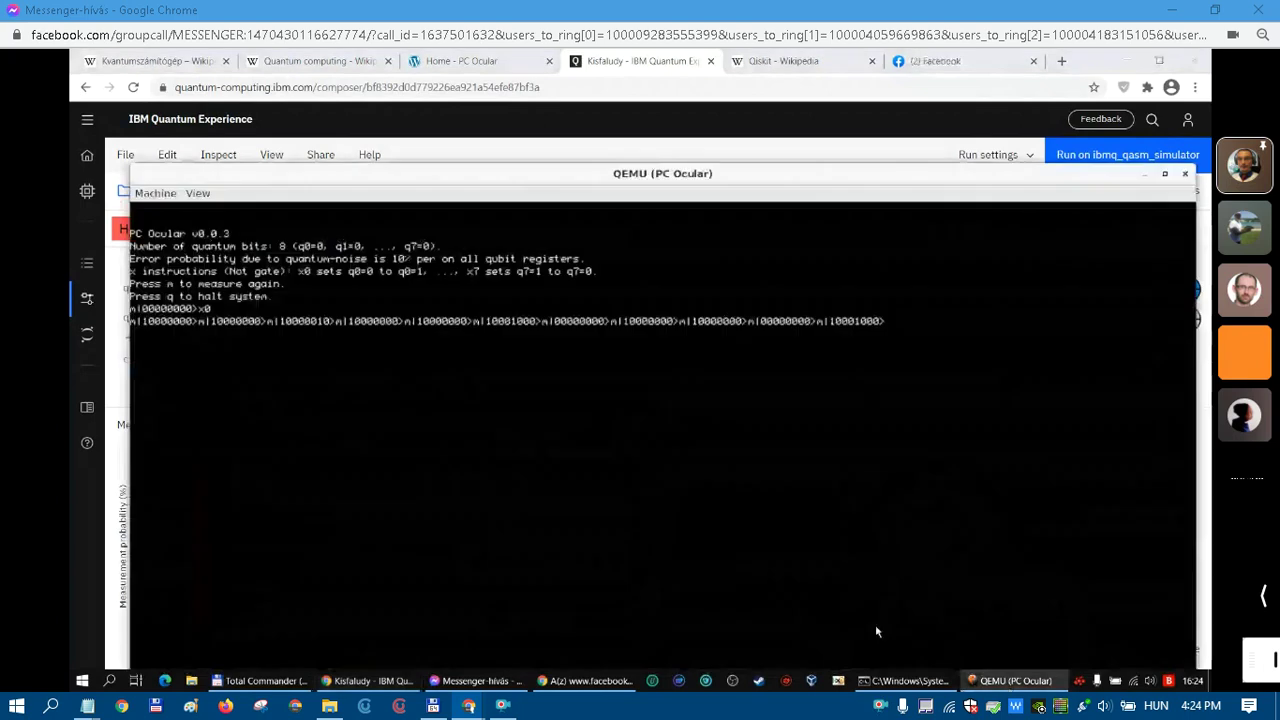
click(1144, 177)
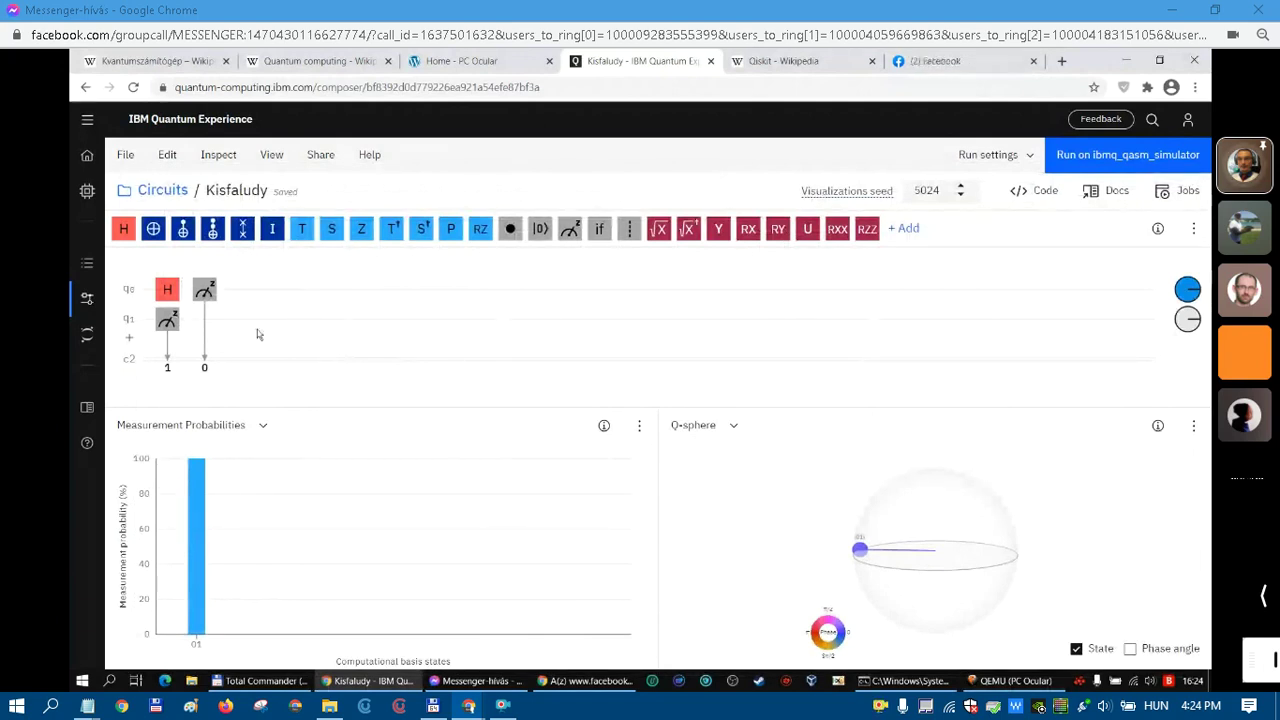
drag(153, 228, 165, 335)
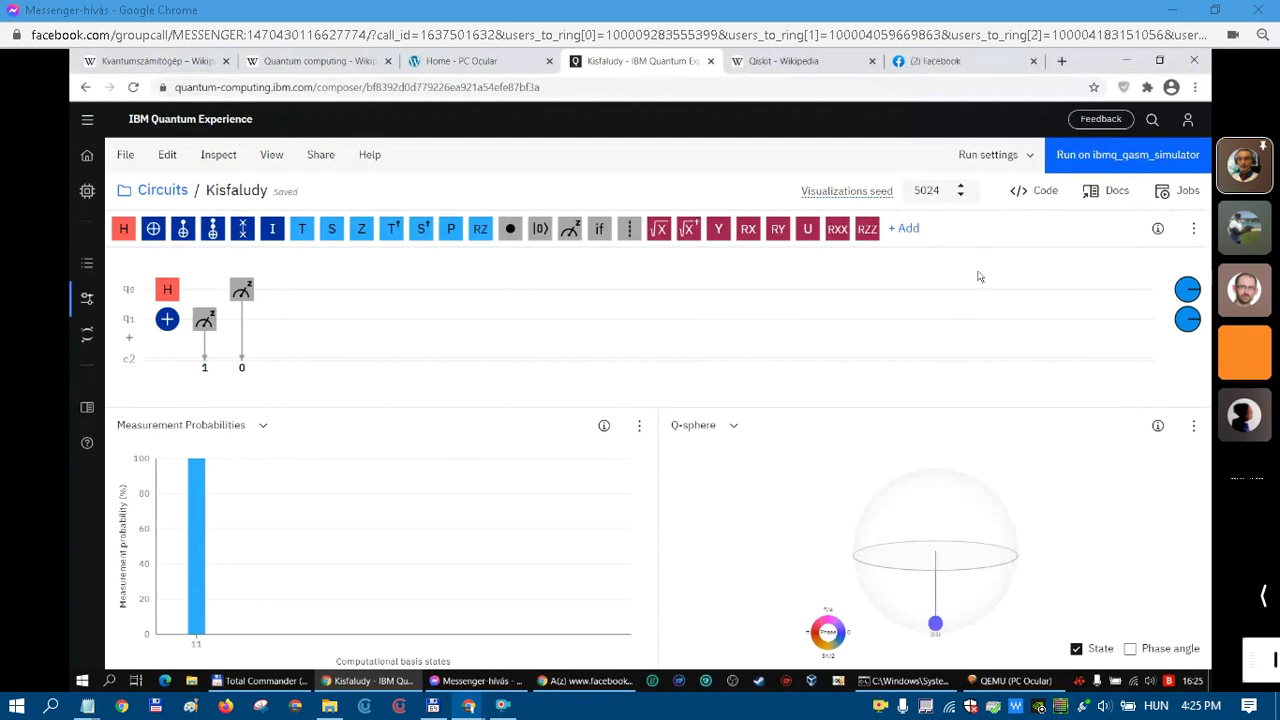
Show the job run settings for the Kisfaludy circuit.
click(1030, 156)
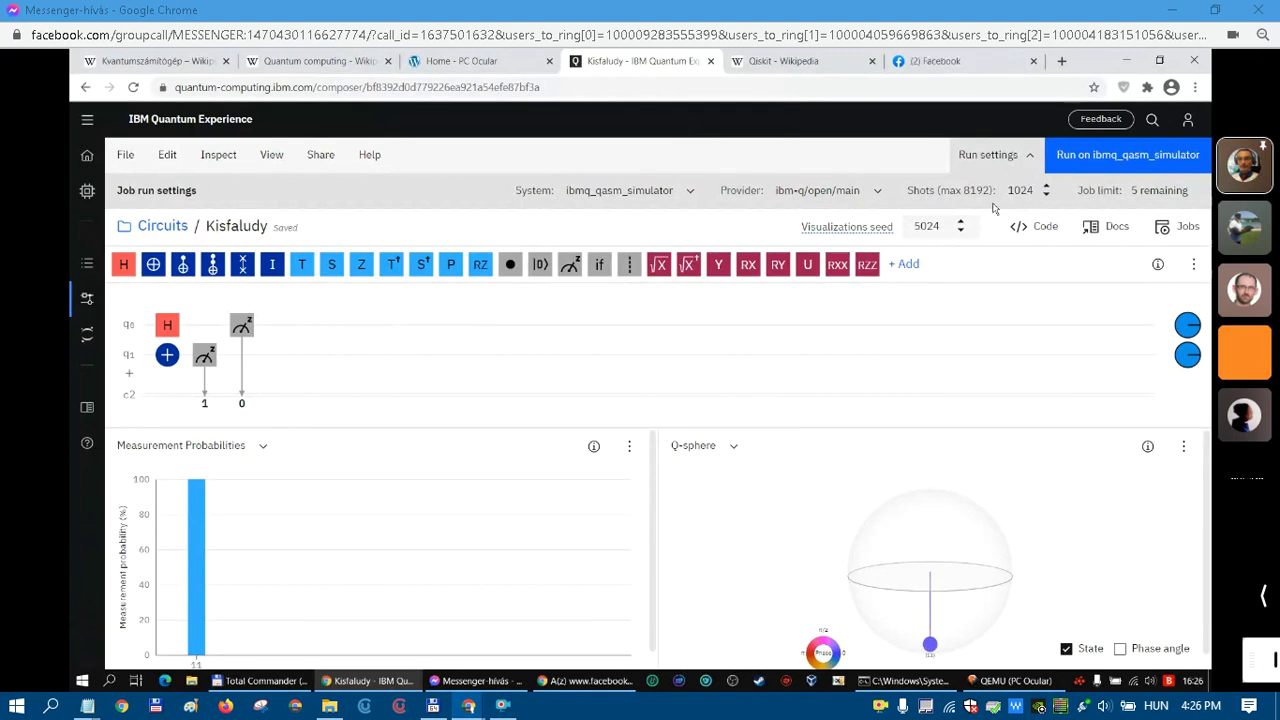
key(super+shift+s)
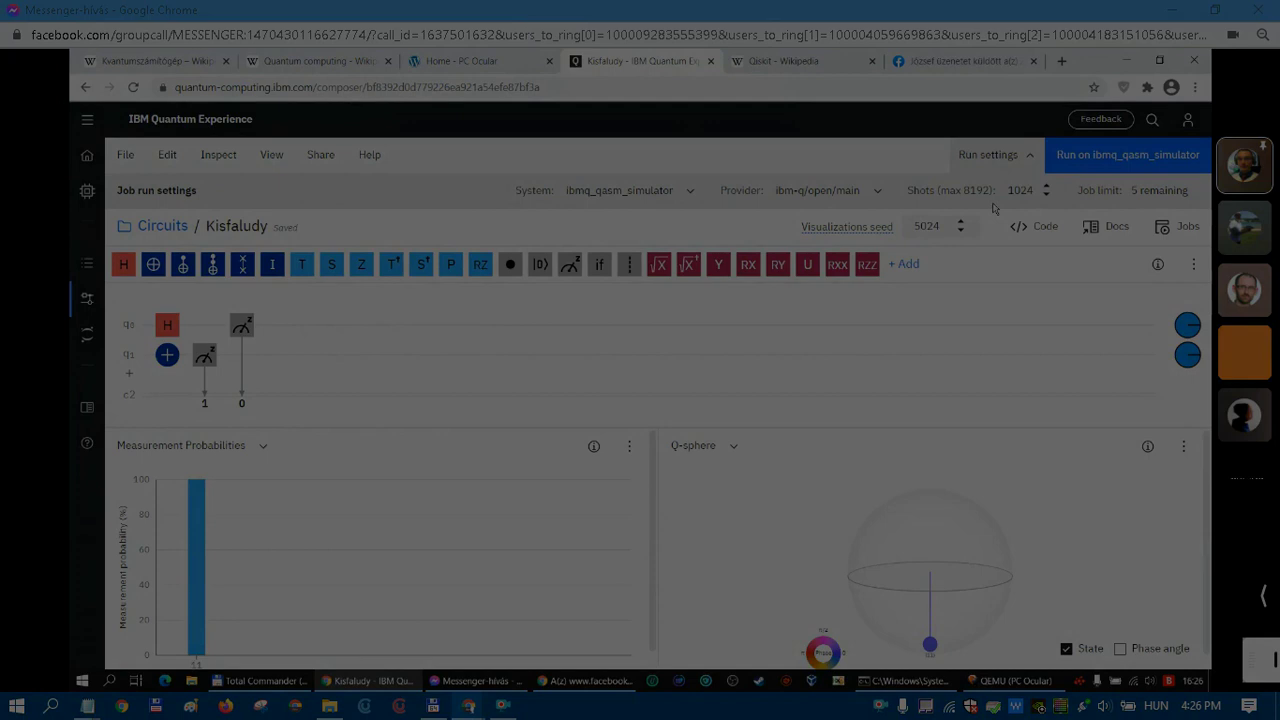
key(Escape)
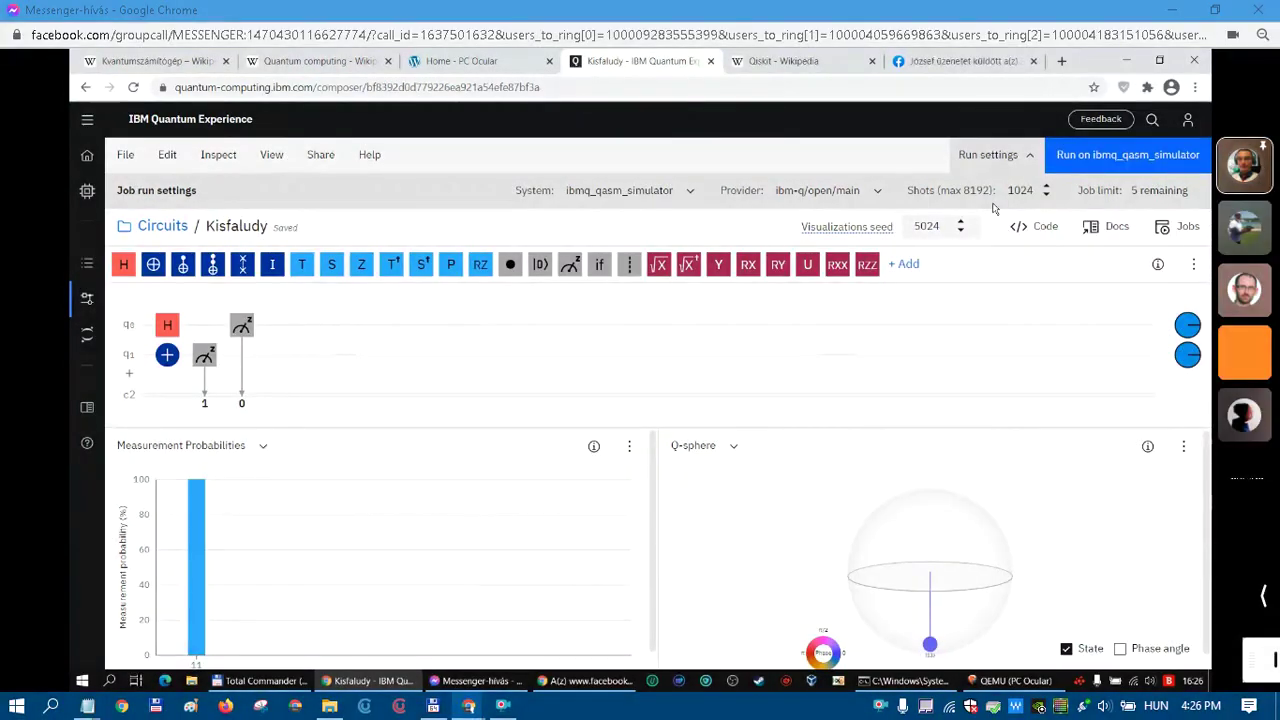
key(alt+Tab)
key(Escape)
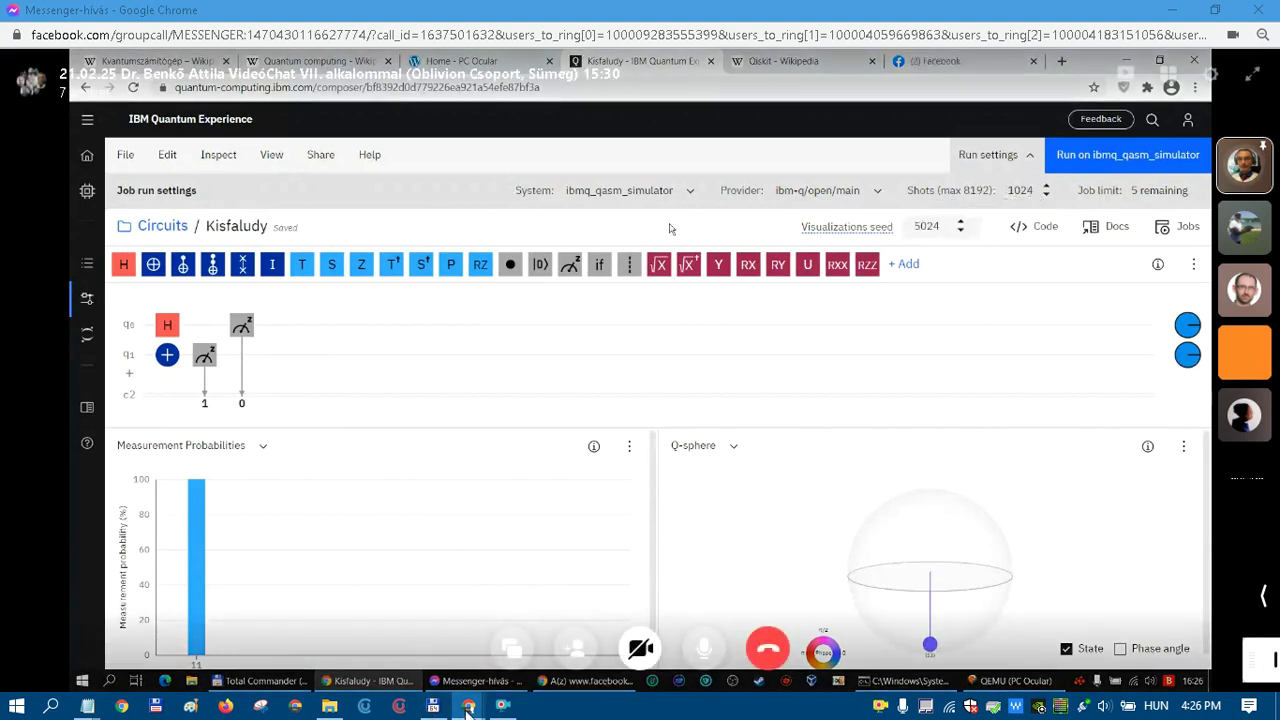
mouse_move(470, 708)
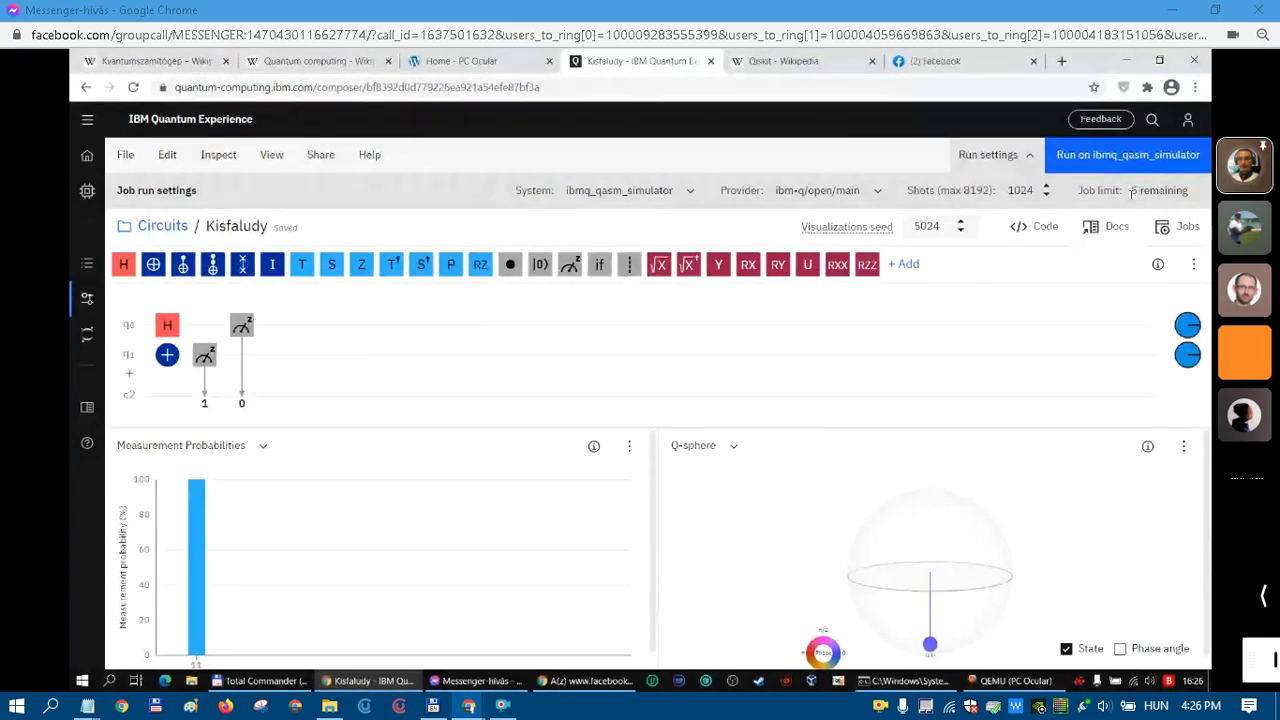
Run the Kisfaludy circuit on ibmq_qasm_simulator and show the jobs from this circuit.
click(1114, 157)
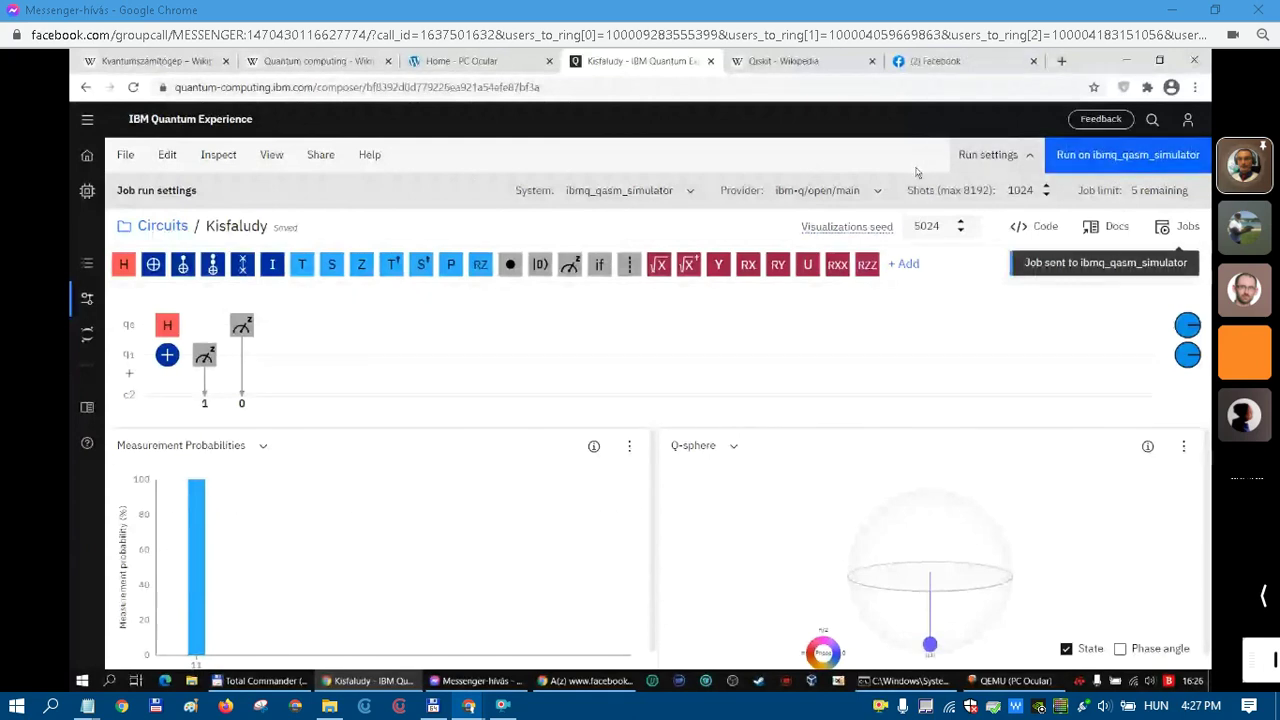
click(1181, 228)
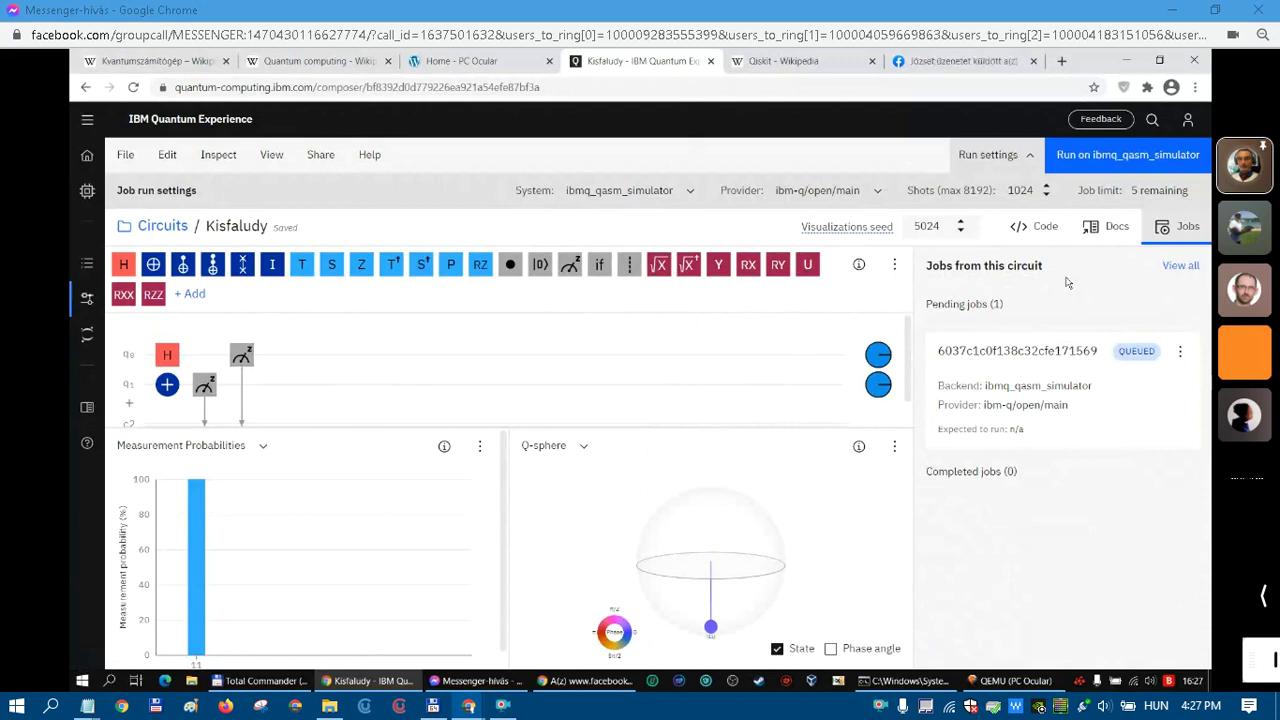
mouse_move(433, 607)
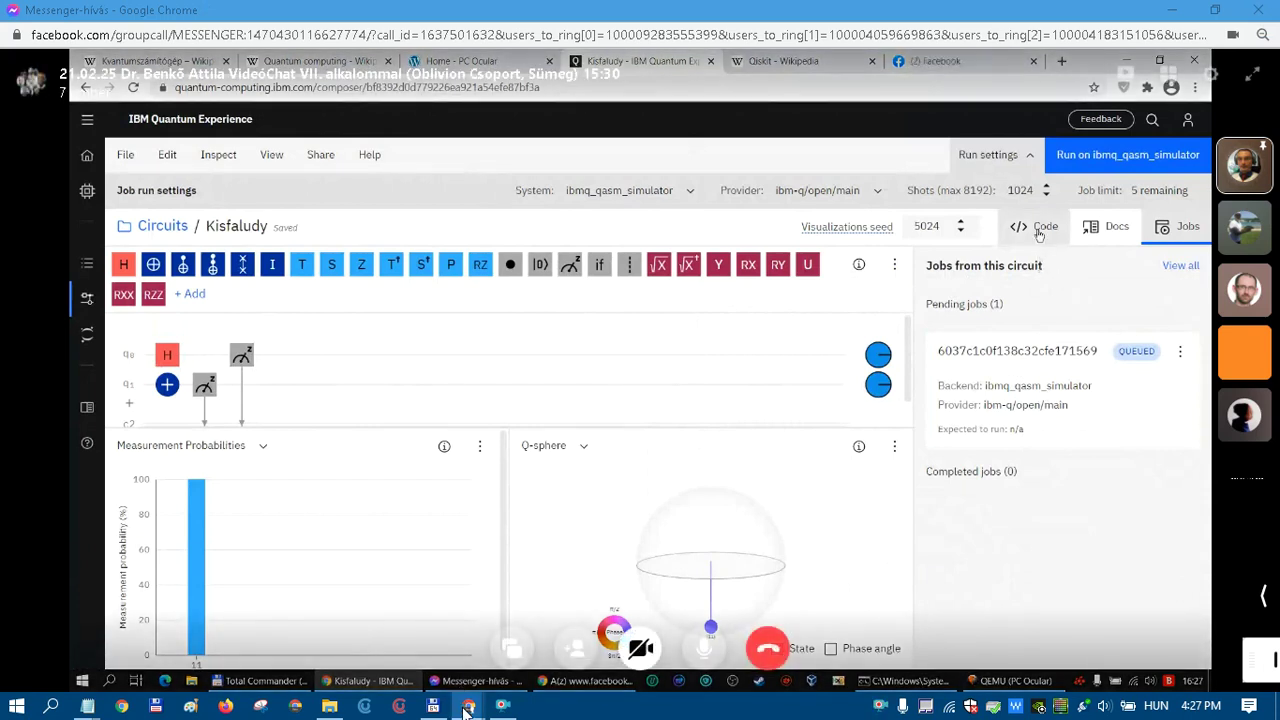
mouse_move(466, 708)
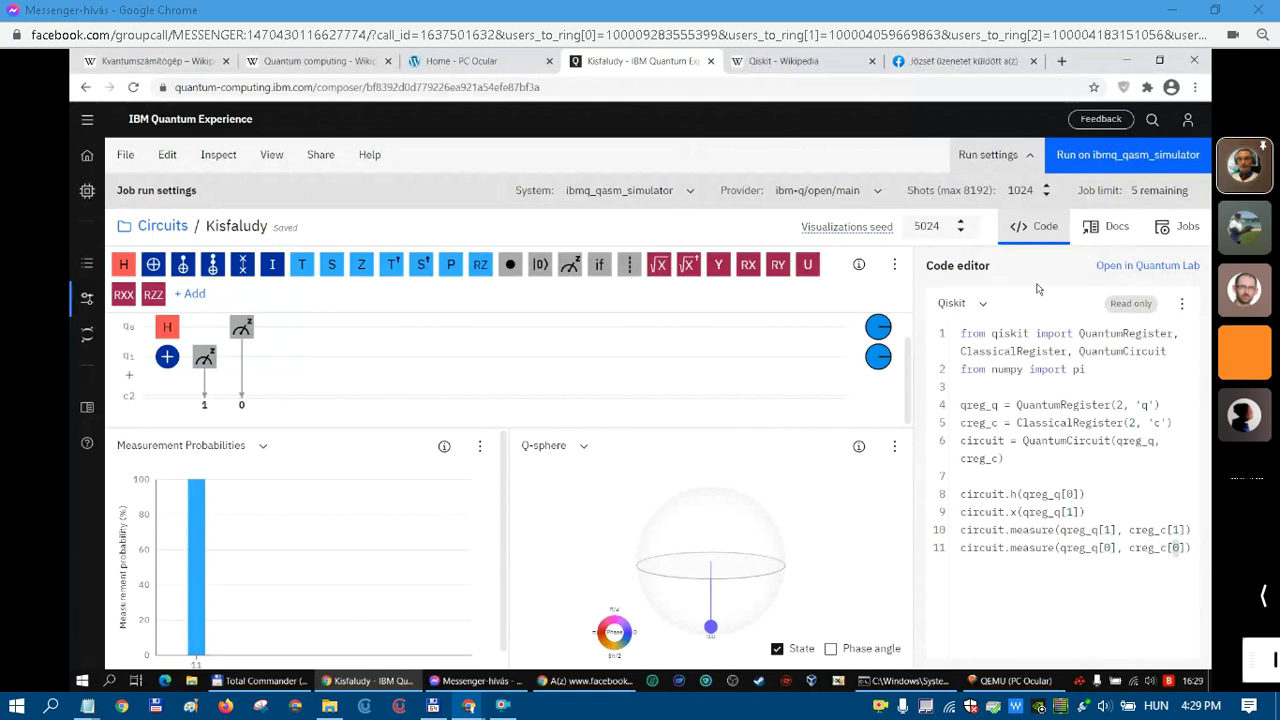
View the Circuit Composer docs, return to the Qiskit code and look at its copy and export options.
click(1113, 238)
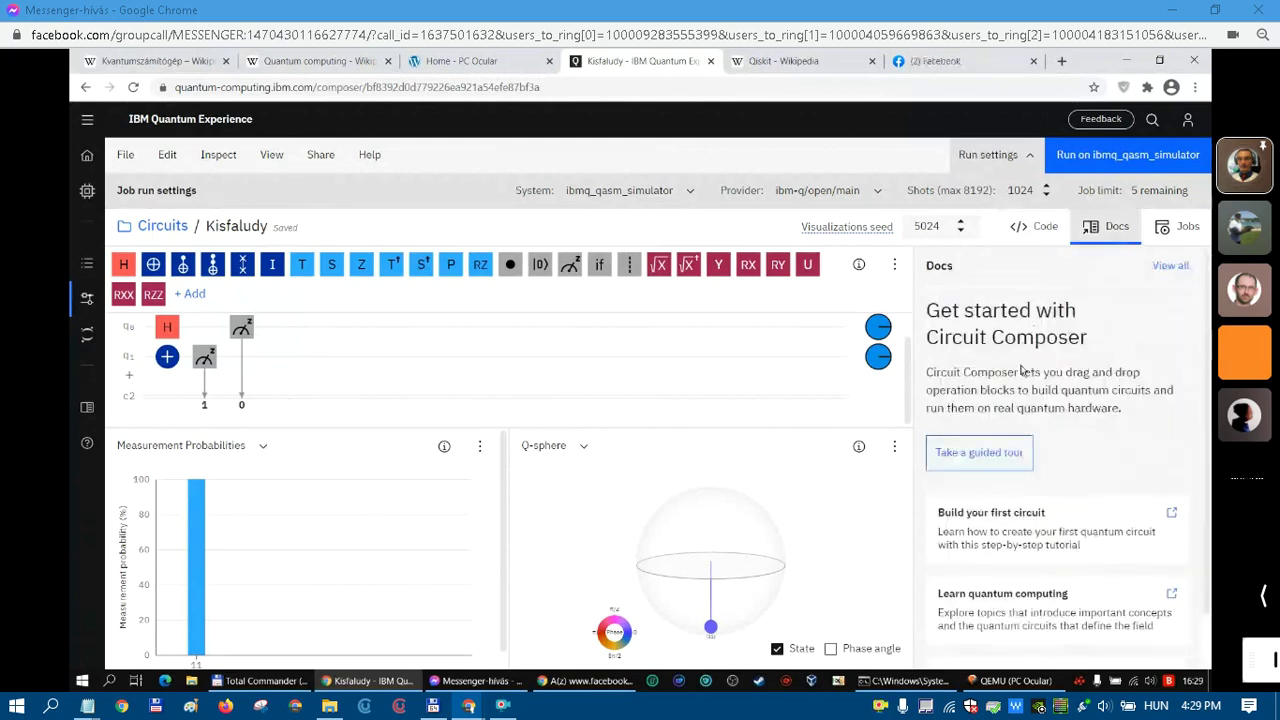
click(1034, 230)
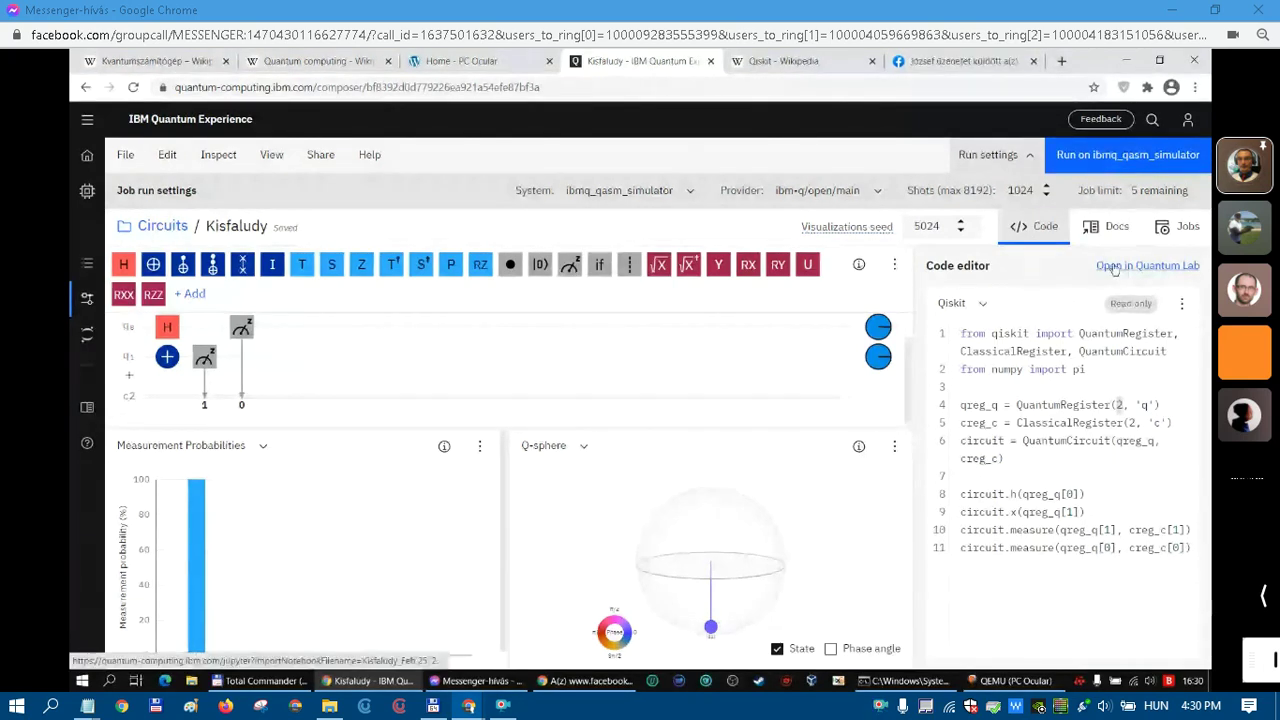
click(1178, 305)
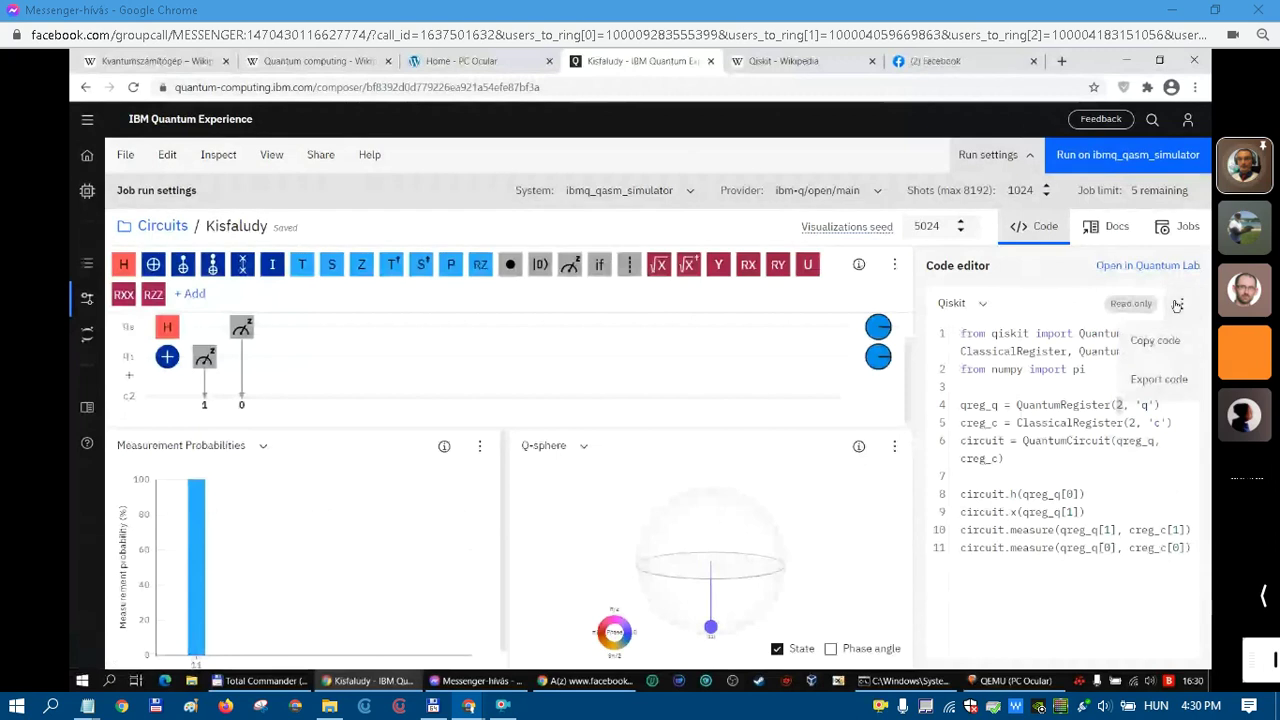
click(1100, 441)
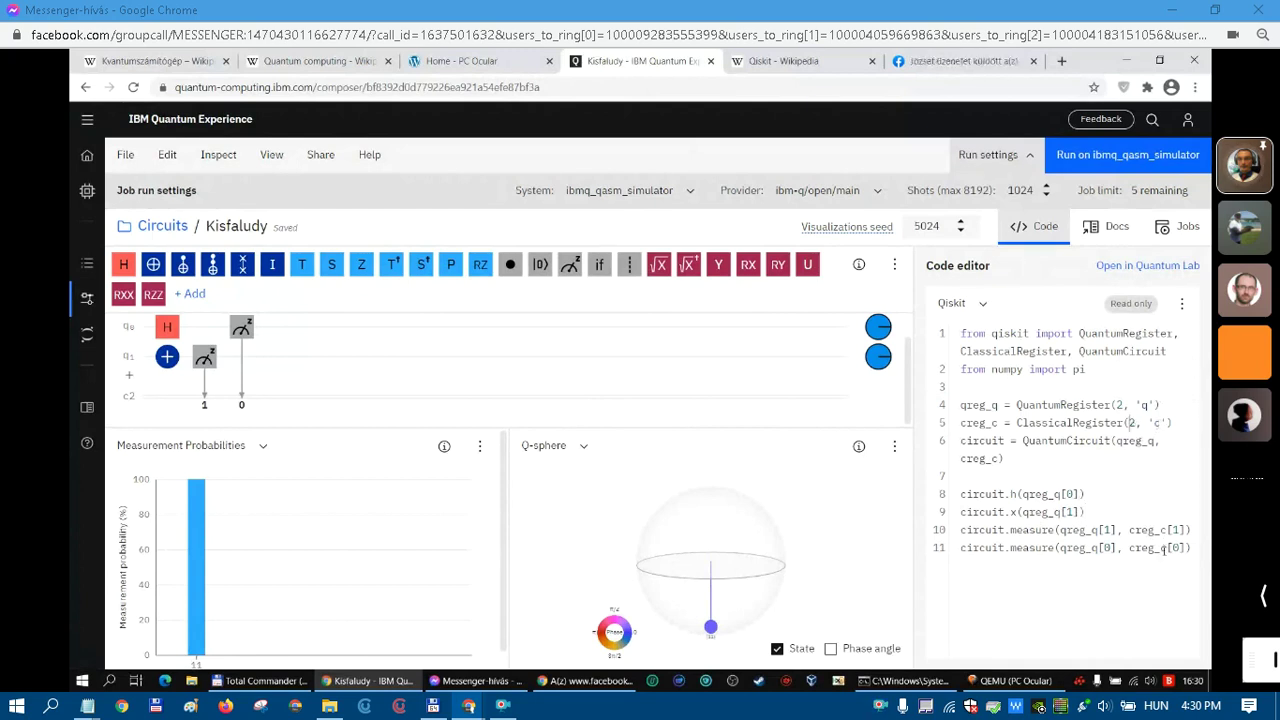
Highlight the whole Qiskit code, its import lines, and the lines defining the registers and circuit to examine them.
click(1155, 585)
click(1106, 548)
click(1165, 572)
drag(1195, 548, 966, 345)
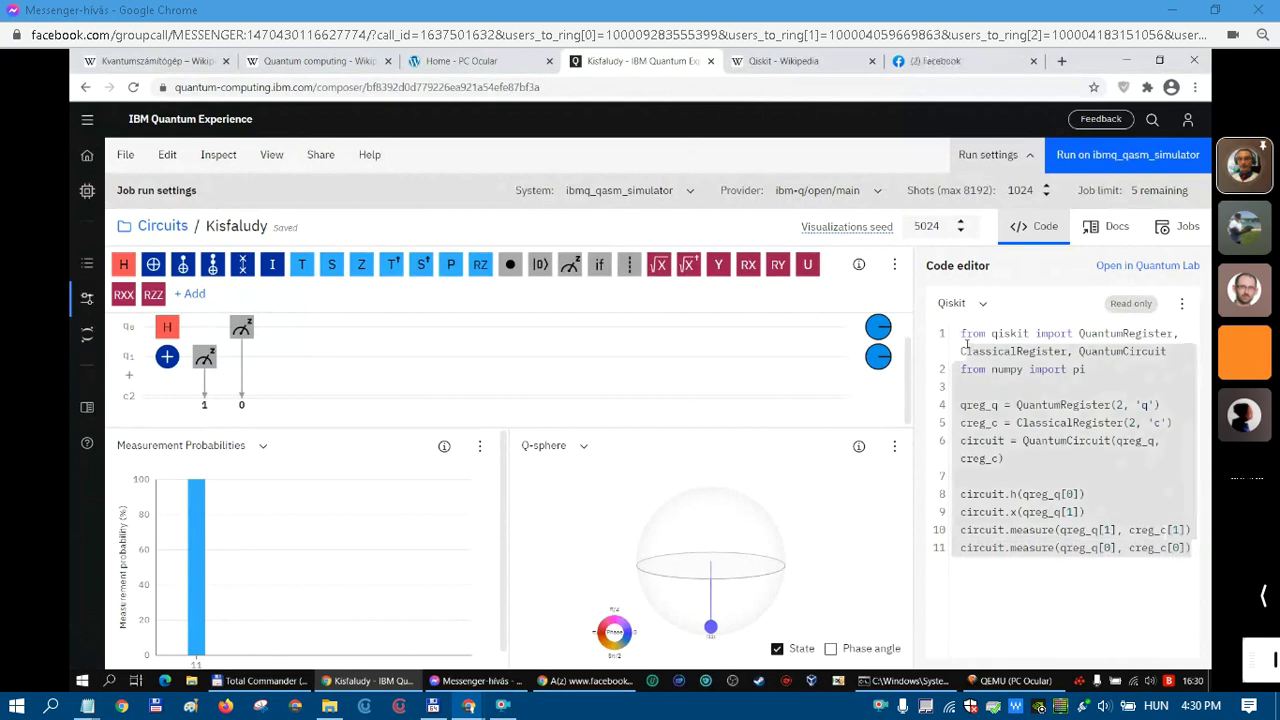
drag(966, 345, 962, 335)
click(1079, 489)
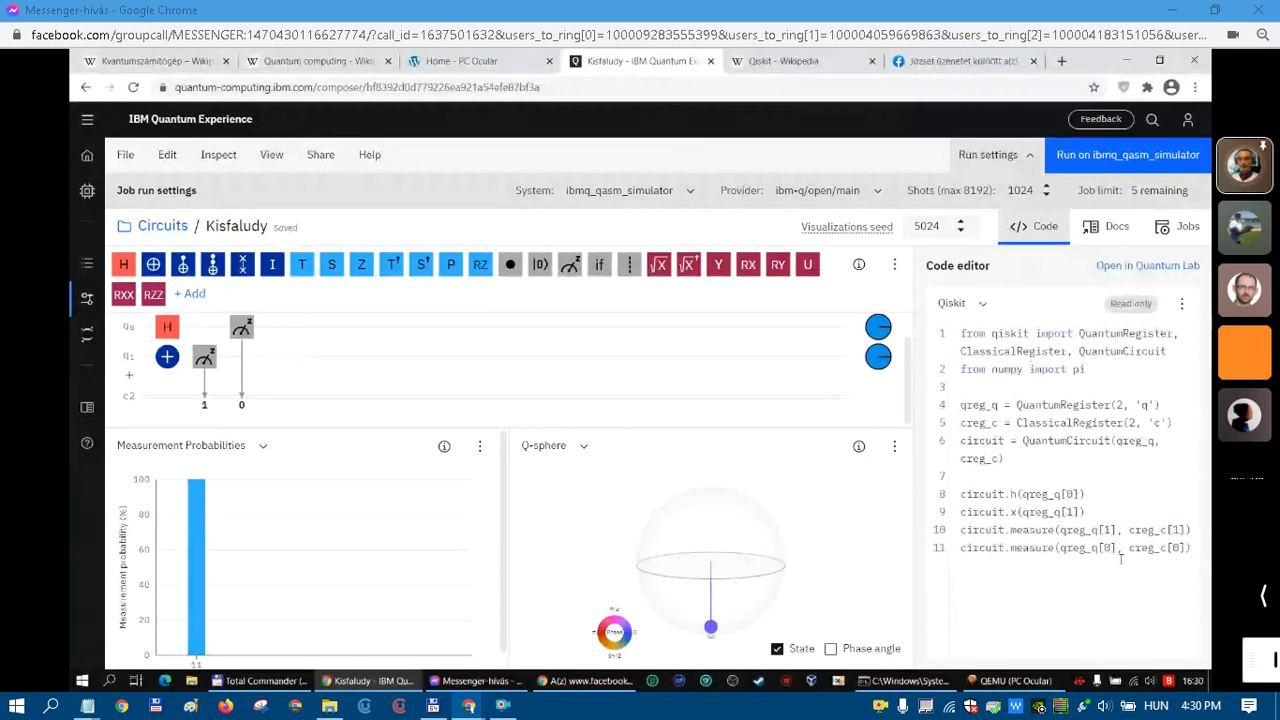
drag(1086, 369, 959, 351)
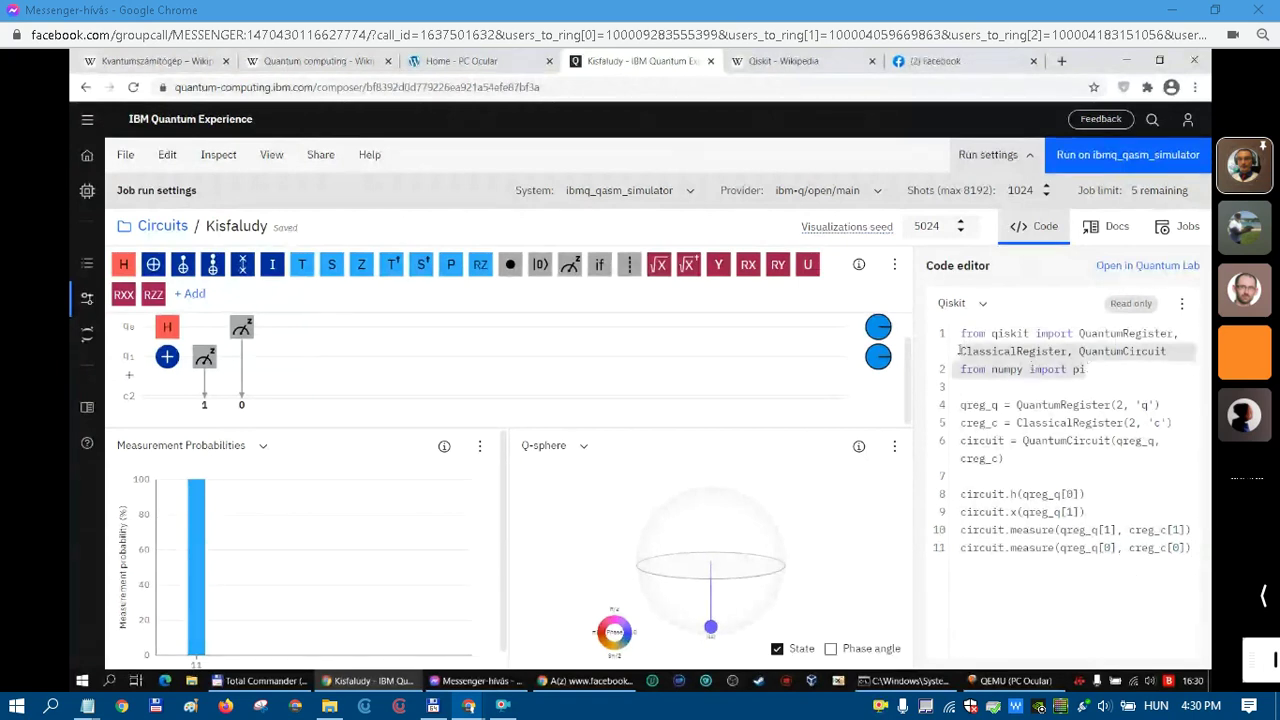
click(1018, 404)
drag(1008, 460, 960, 405)
click(1127, 582)
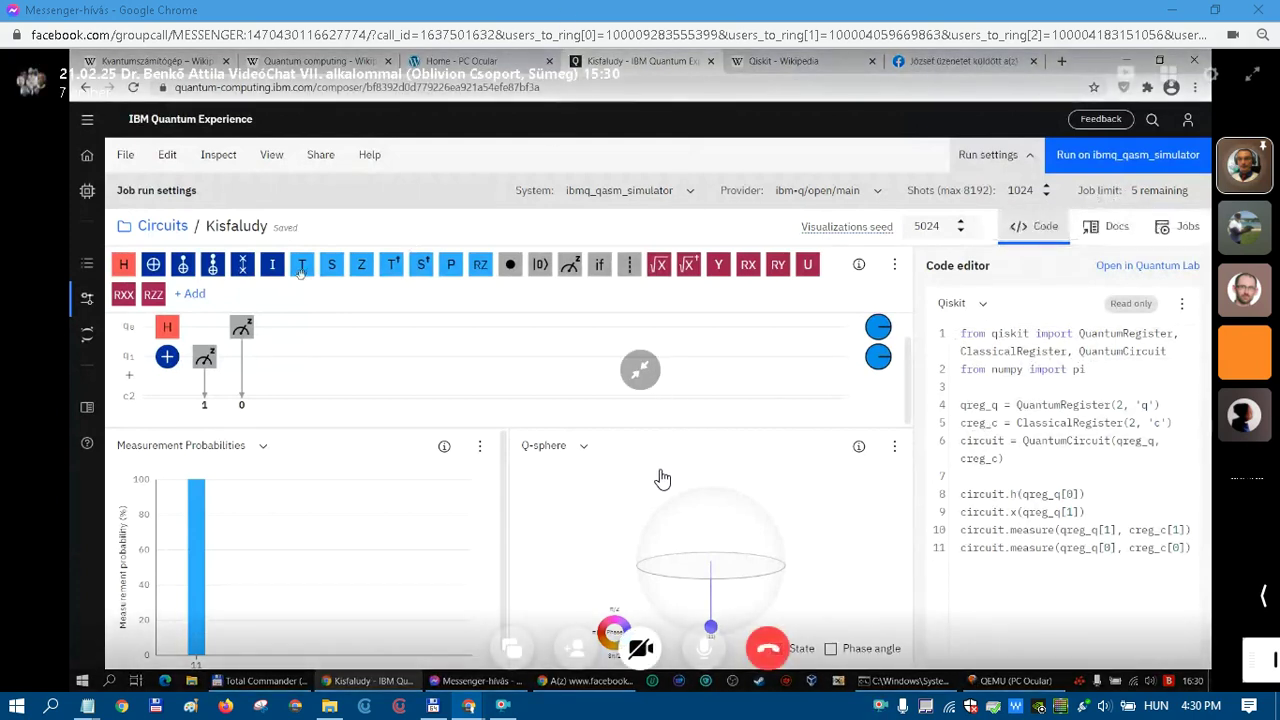
View the full Jobs list, switch to PC Ocular in QEMU to apply NOT gates with x2 and x3, and return to the browser.
click(80, 261)
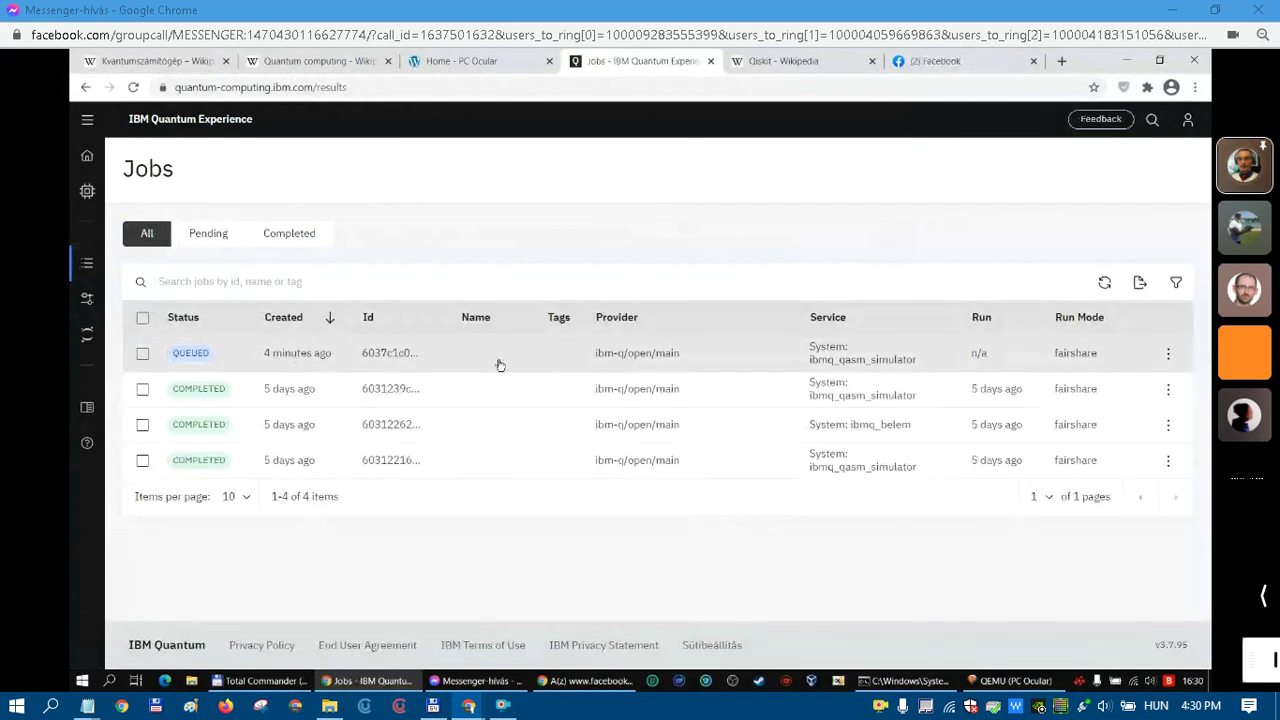
click(1044, 684)
text(x2)
text(x3)
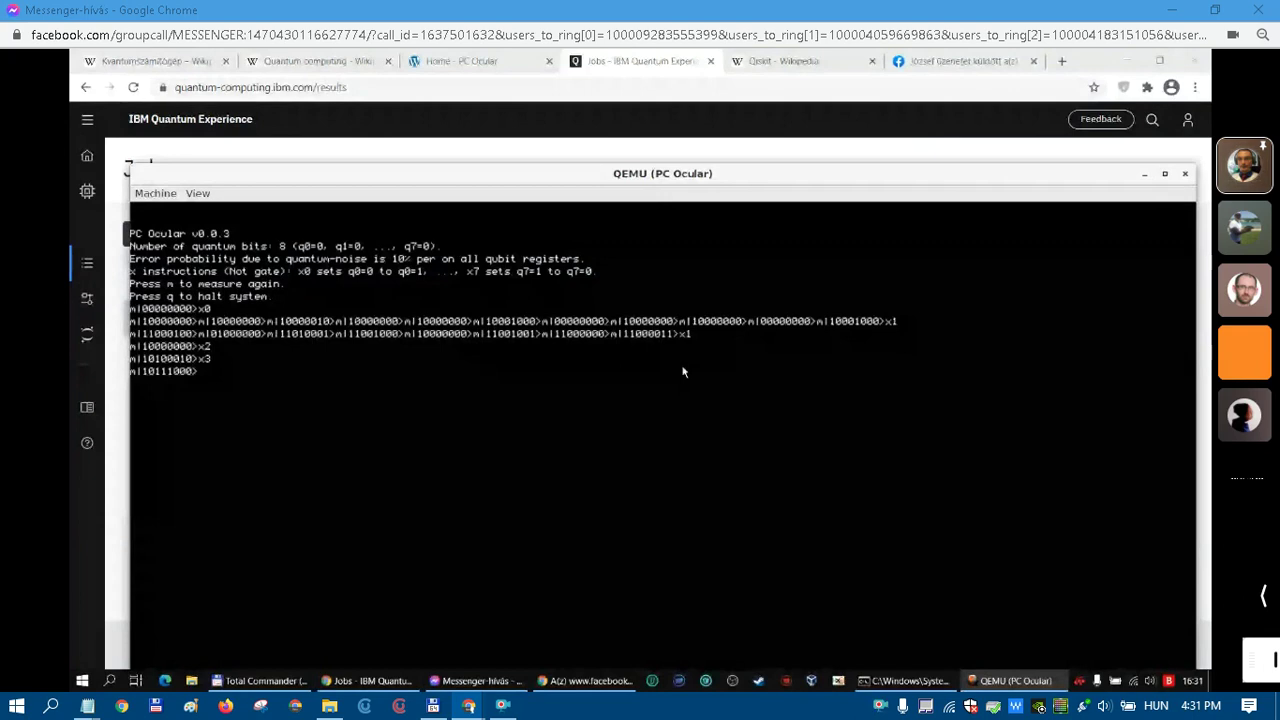
key(alt+Tab)
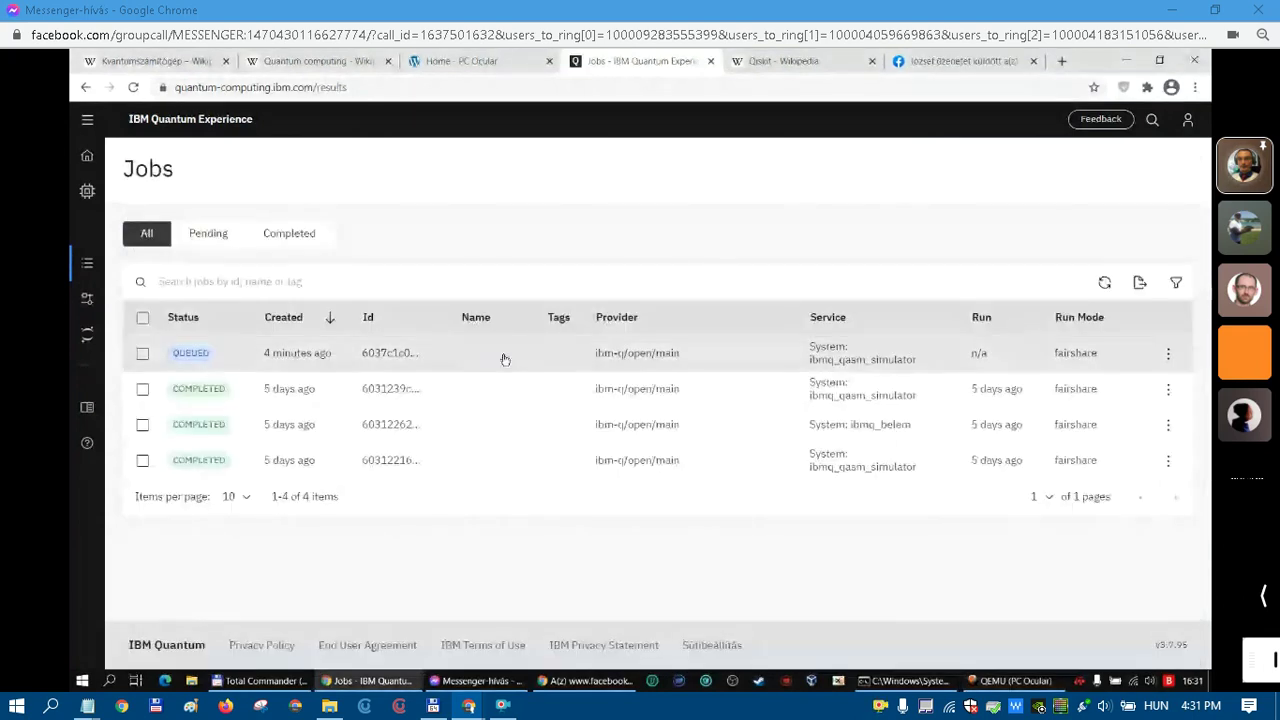
Return to the Kisfaludy circuit, set the run system to ibmq_belem, and run the circuit on it.
click(83, 89)
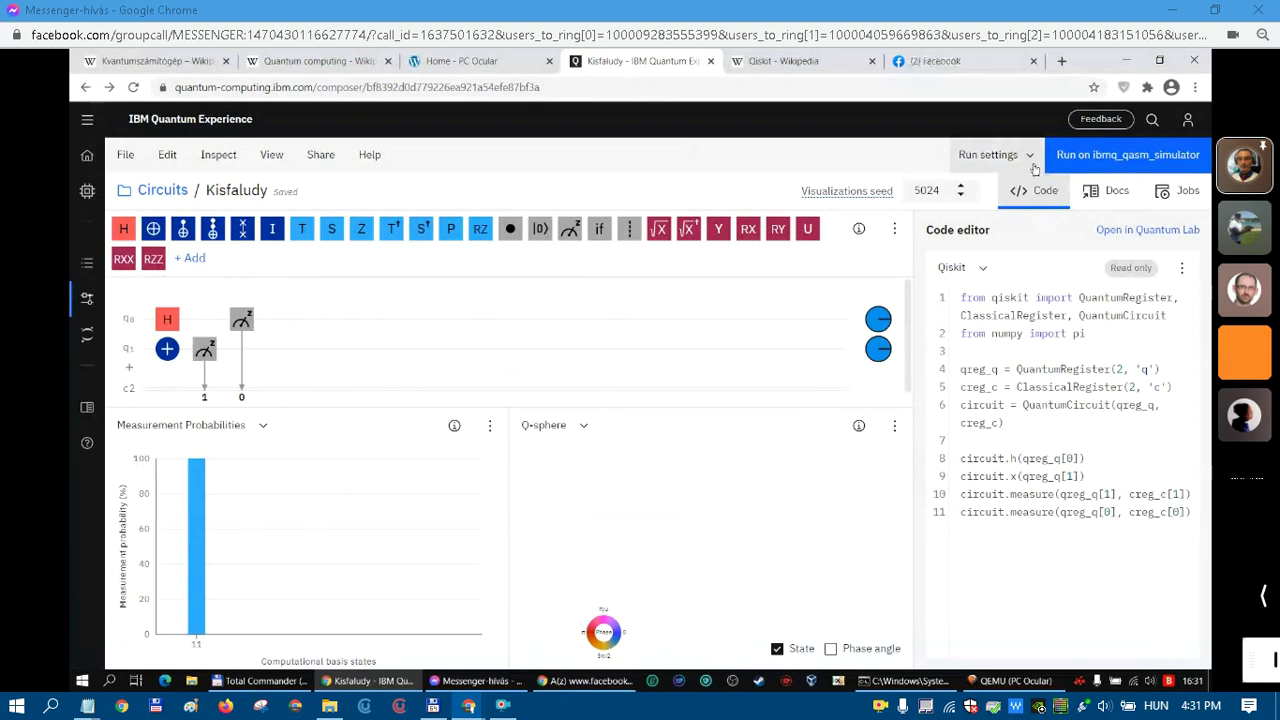
click(1035, 168)
click(694, 191)
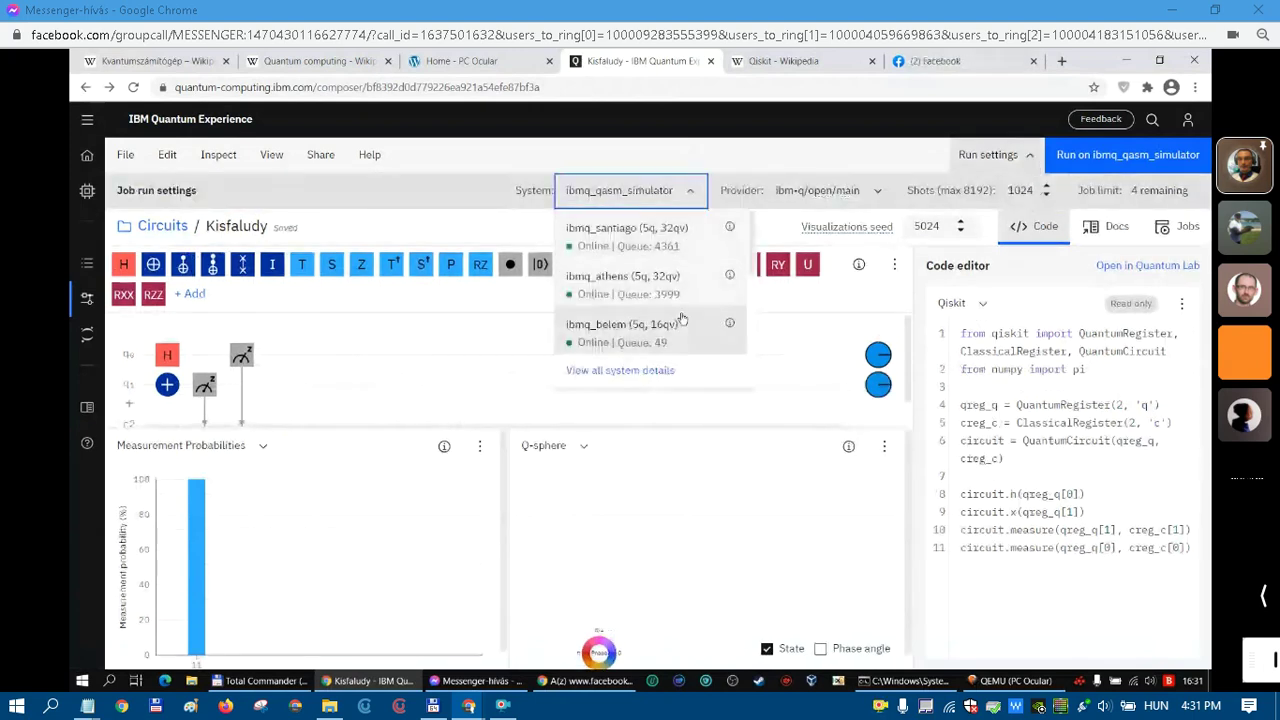
click(632, 334)
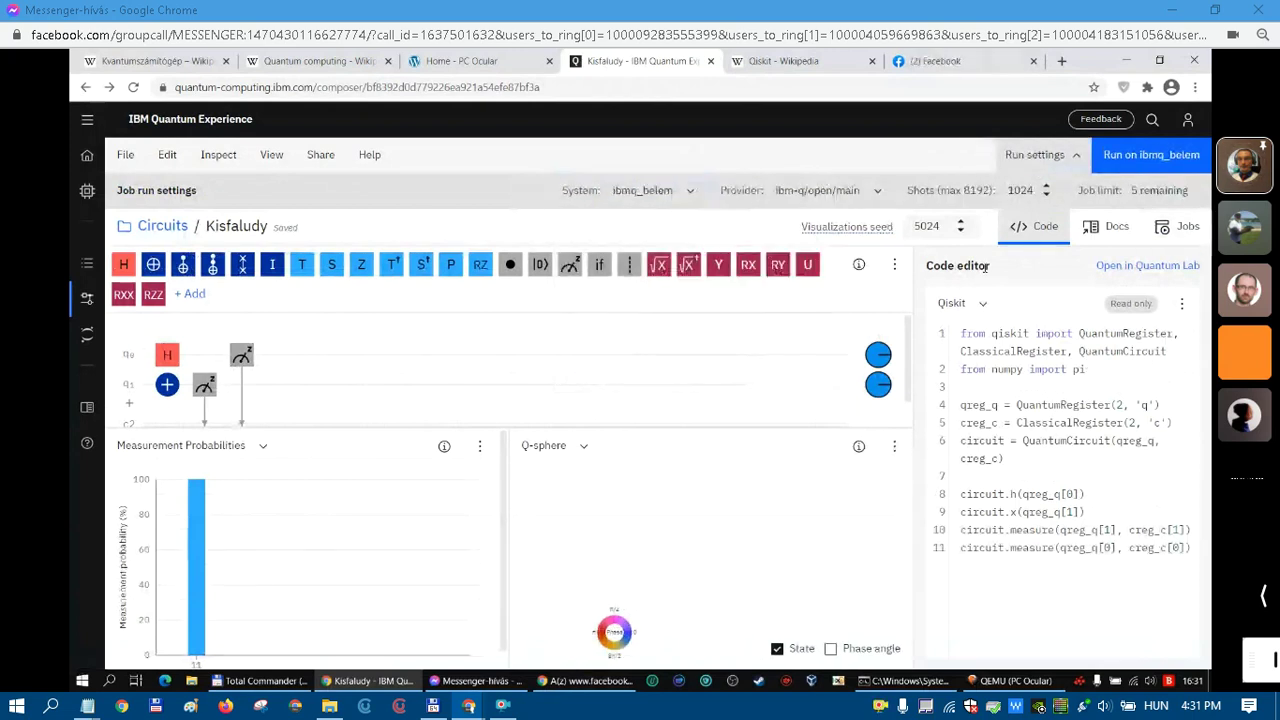
click(1146, 156)
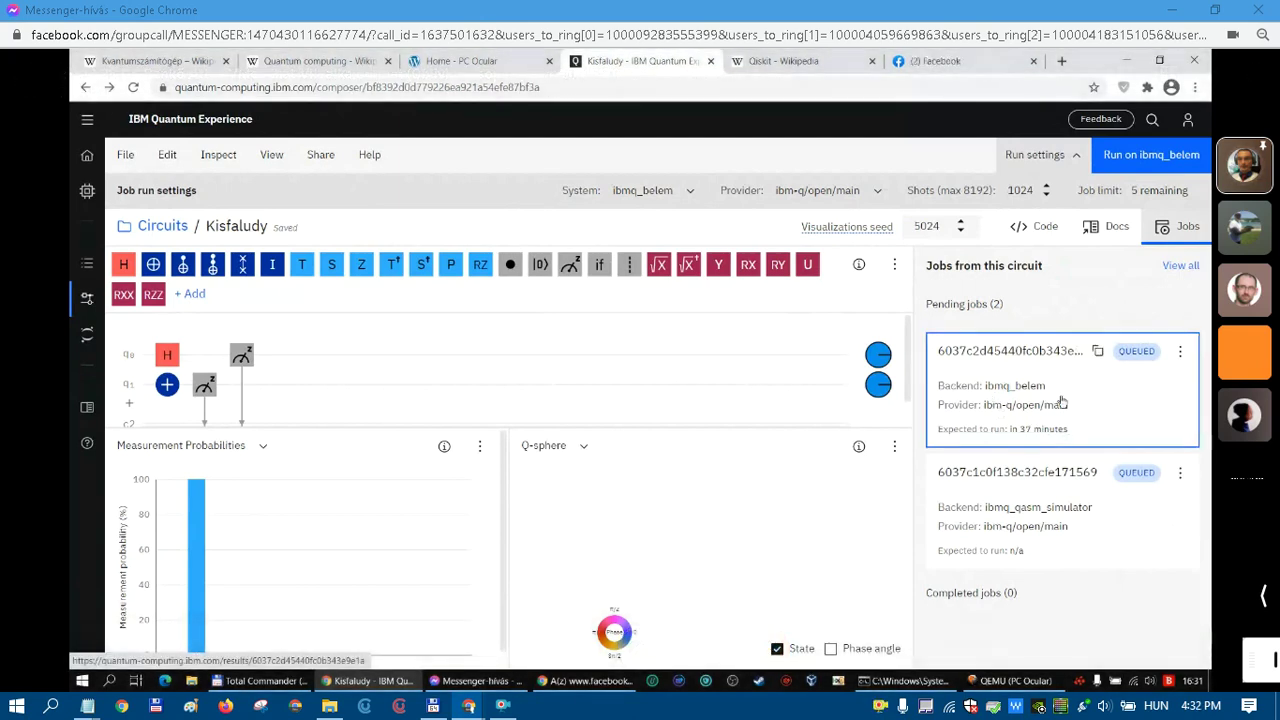
Try to load the machine_learning tutorial notebook qgans_for_loading_random_distributions.ipynb from Quantum Lab, reloading the page once.
click(90, 345)
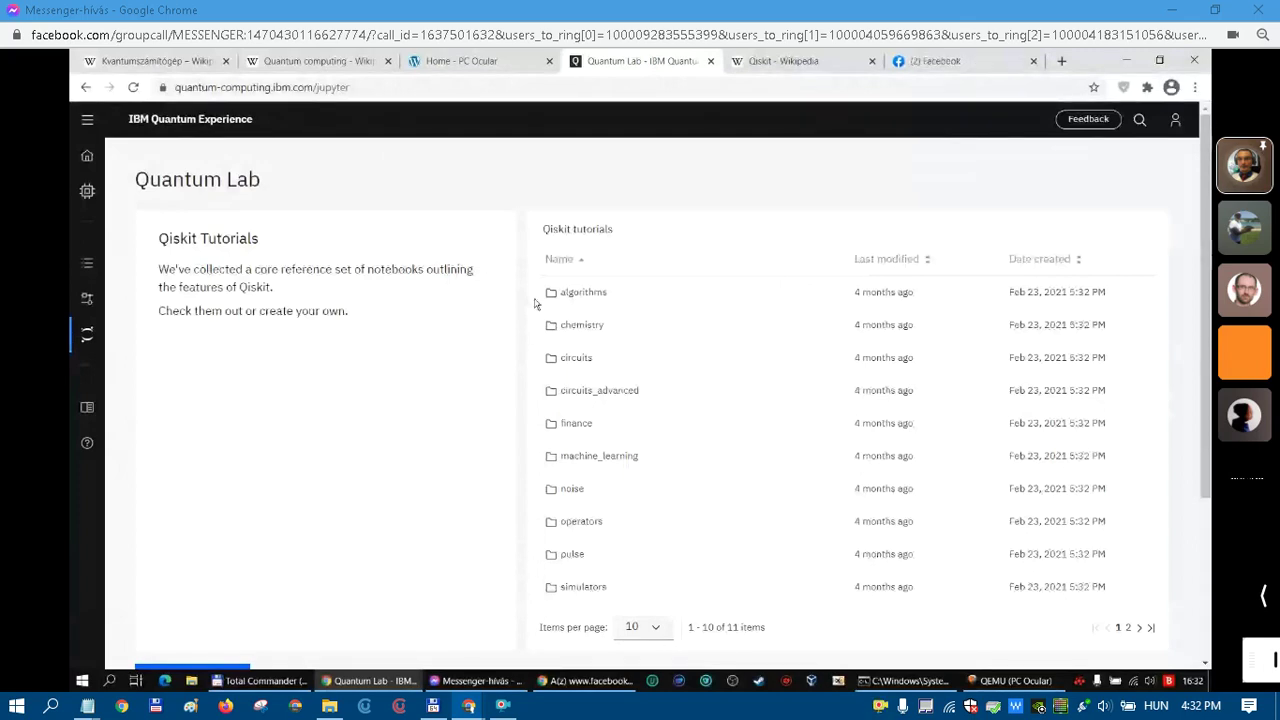
click(630, 457)
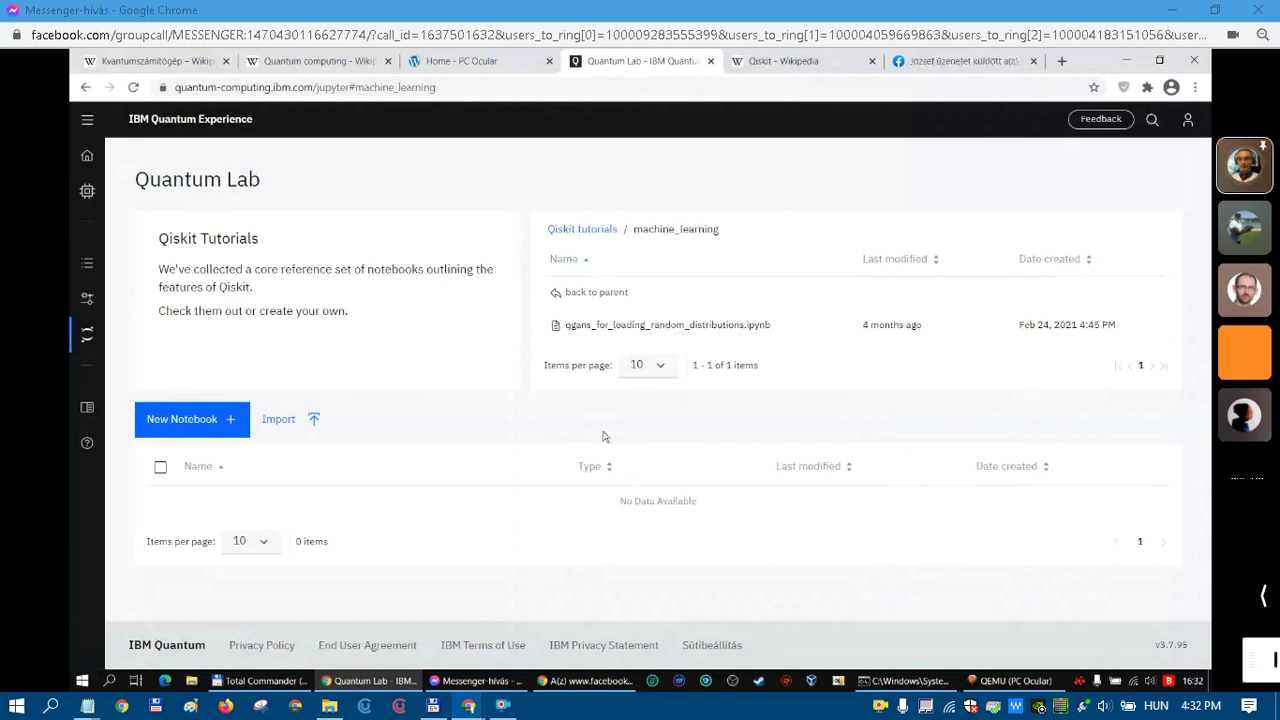
click(603, 326)
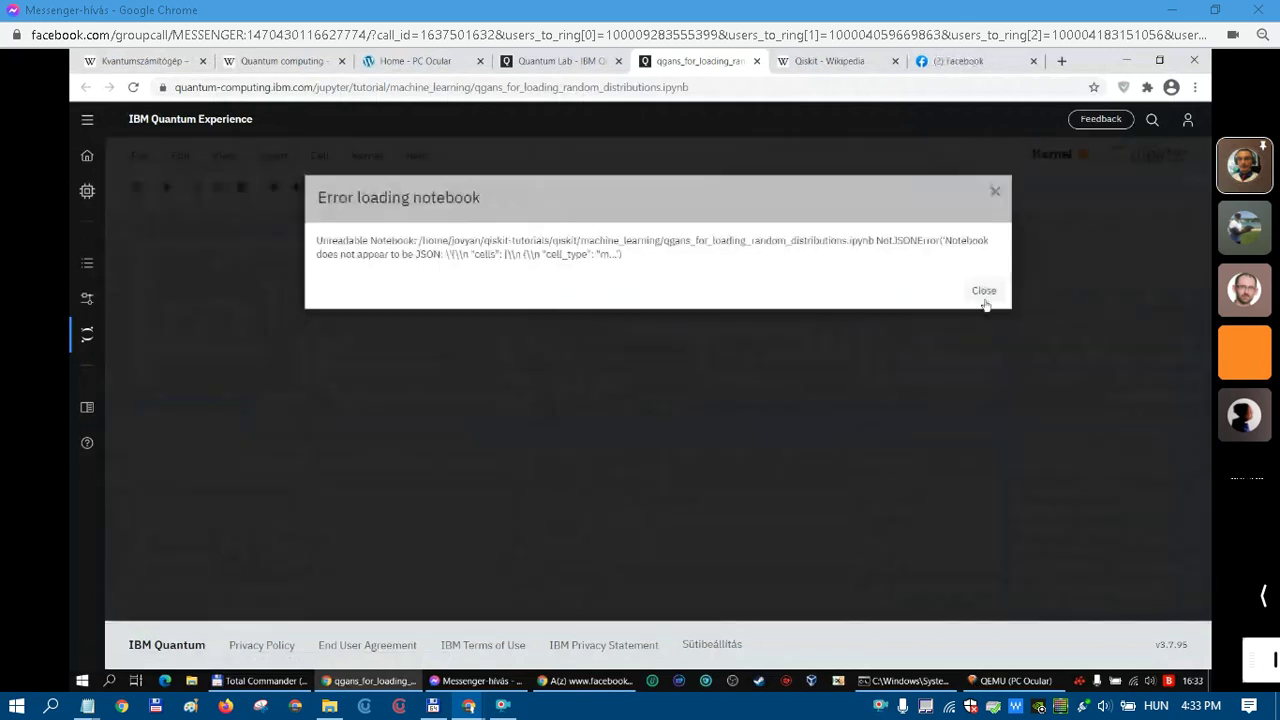
click(984, 291)
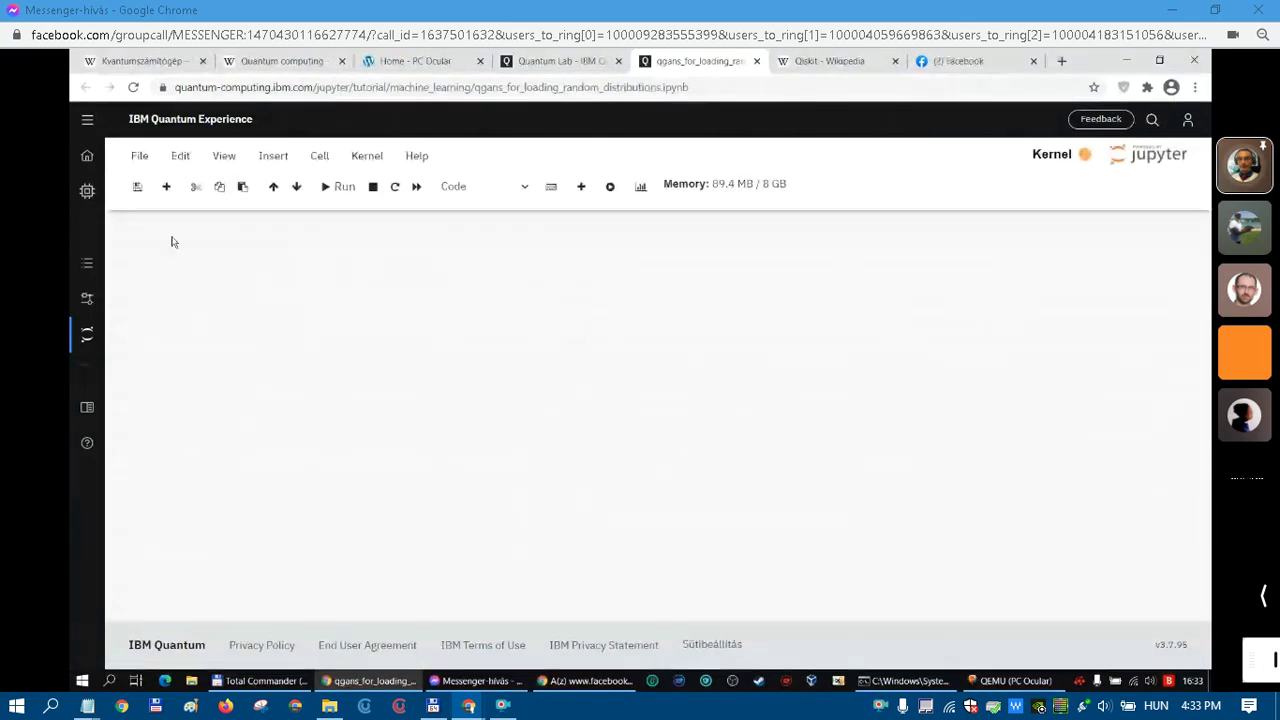
key(F5)
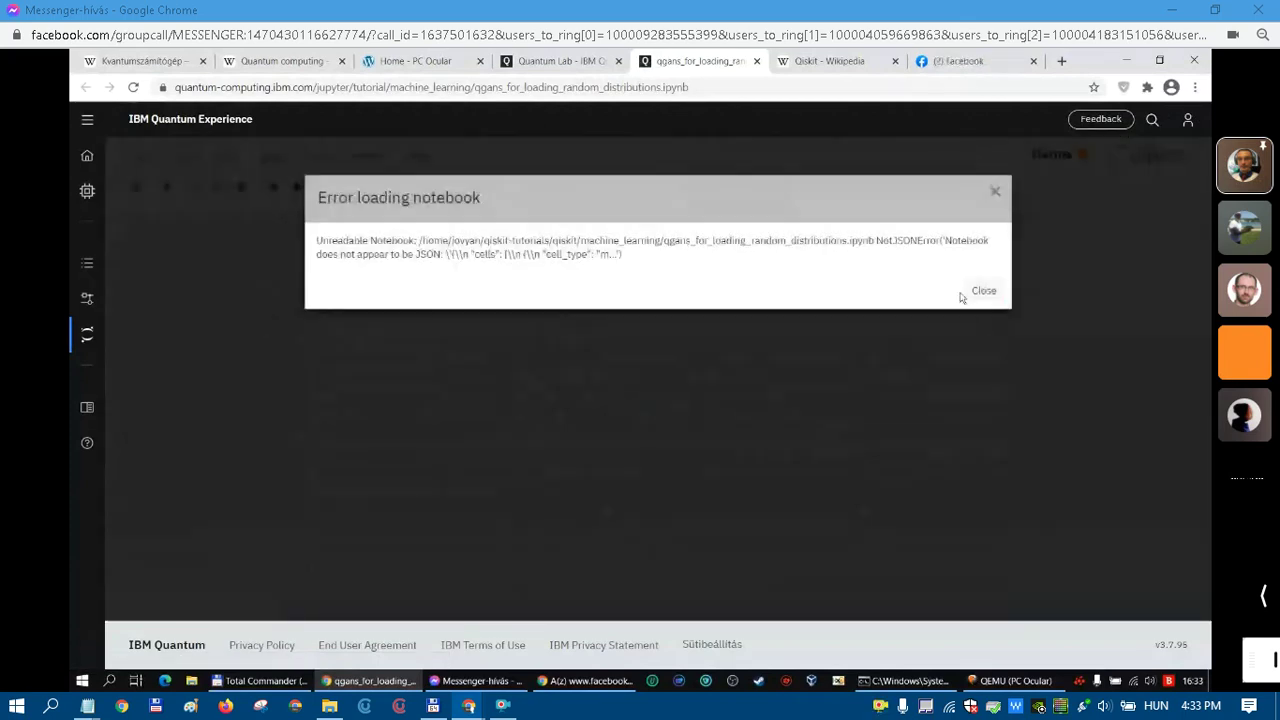
click(984, 290)
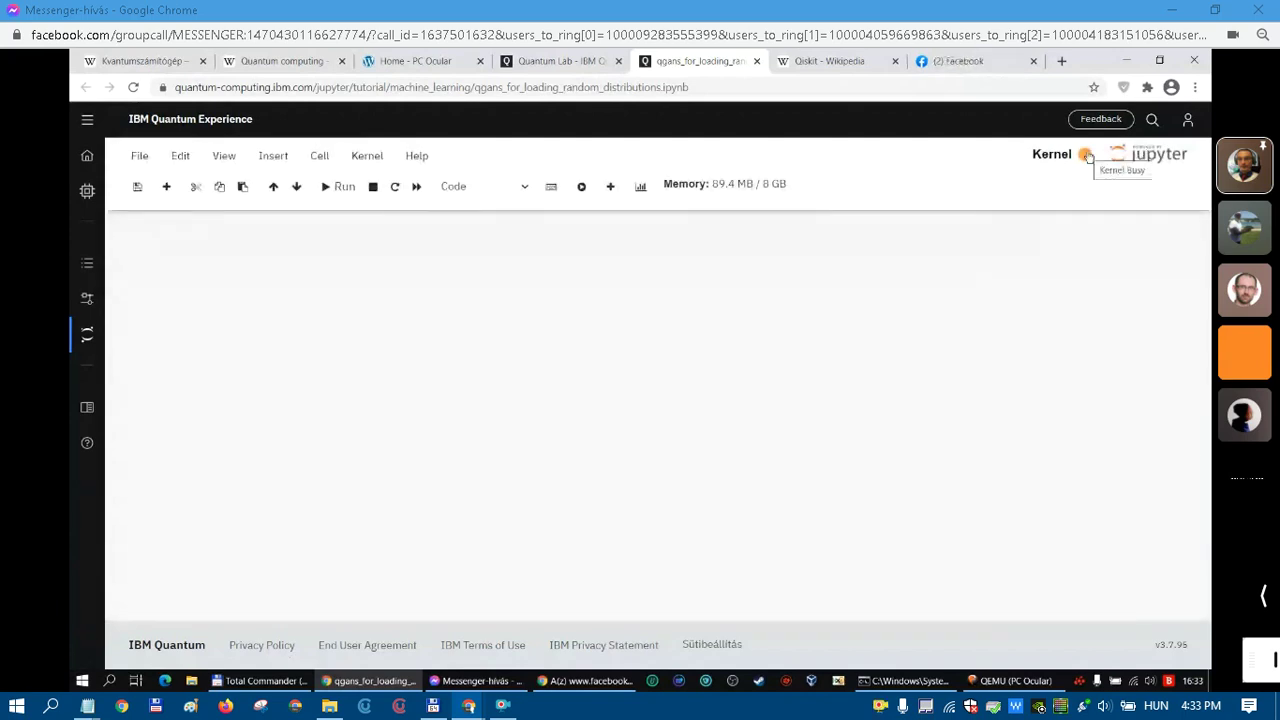
Open the IBM Quantum Experience home page and look through the pending results, latest results and available systems.
click(89, 168)
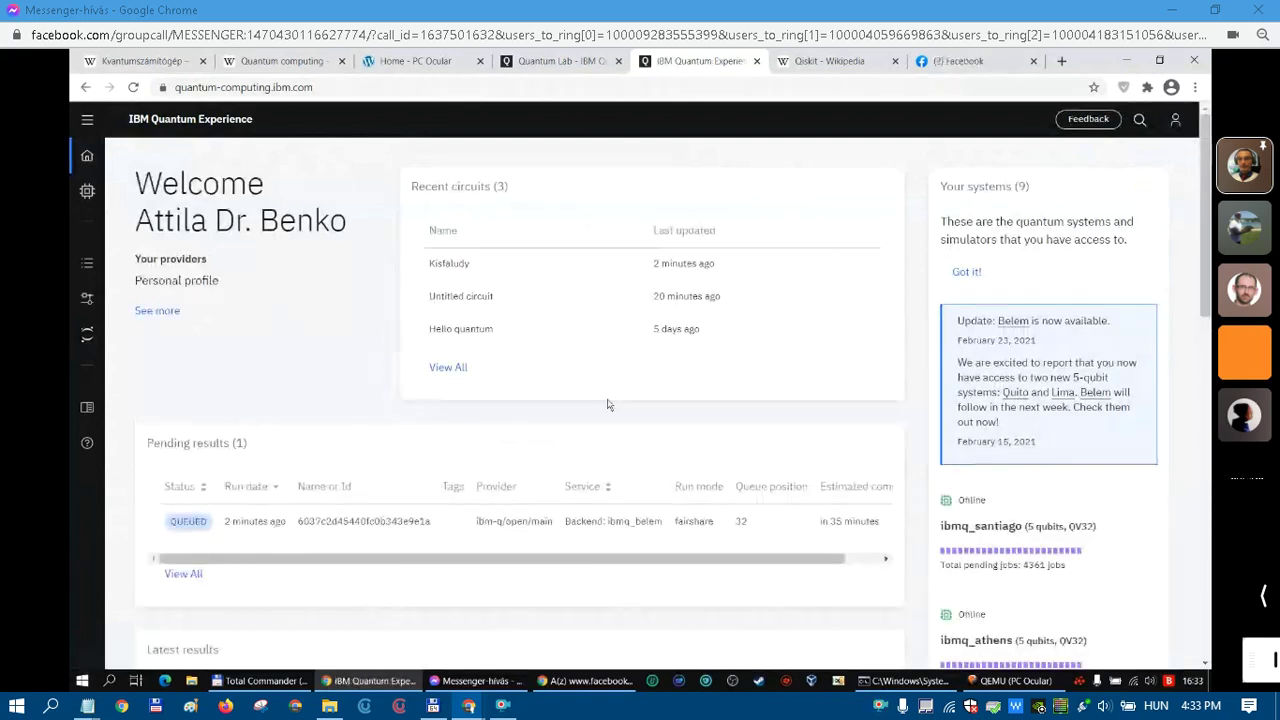
scroll(1076, 468, down, 2)
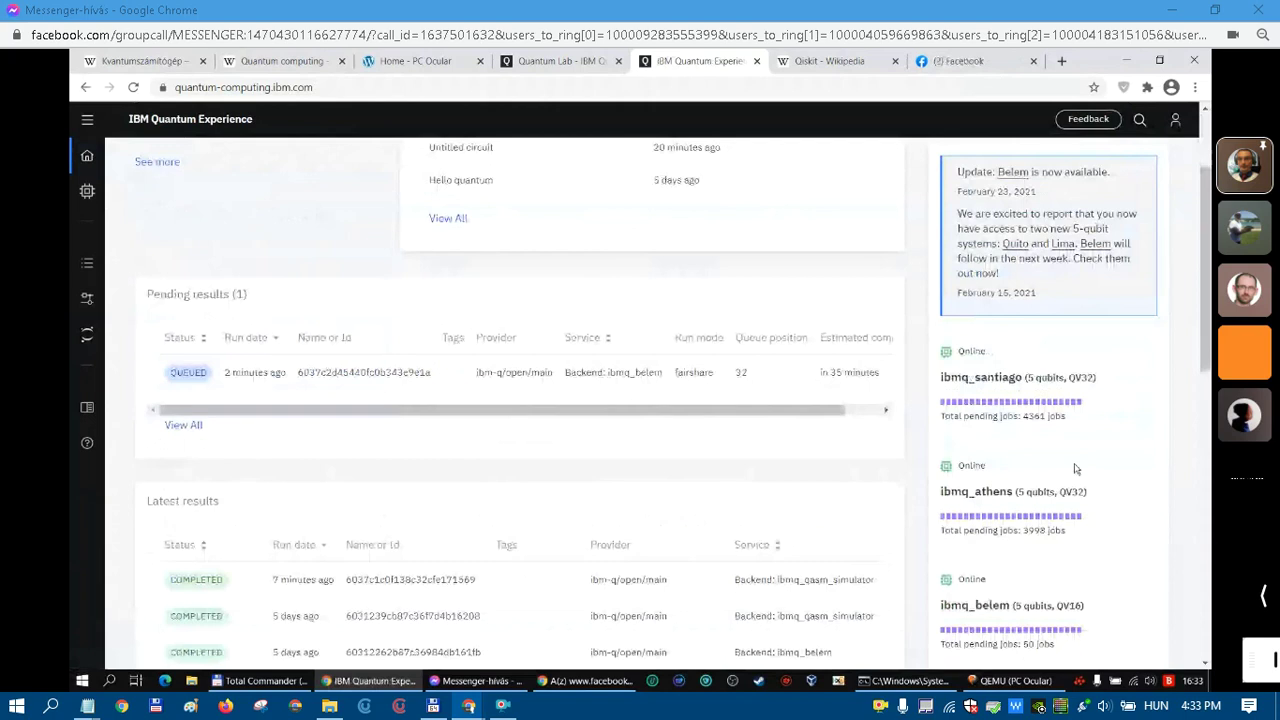
scroll(1076, 468, down, 2)
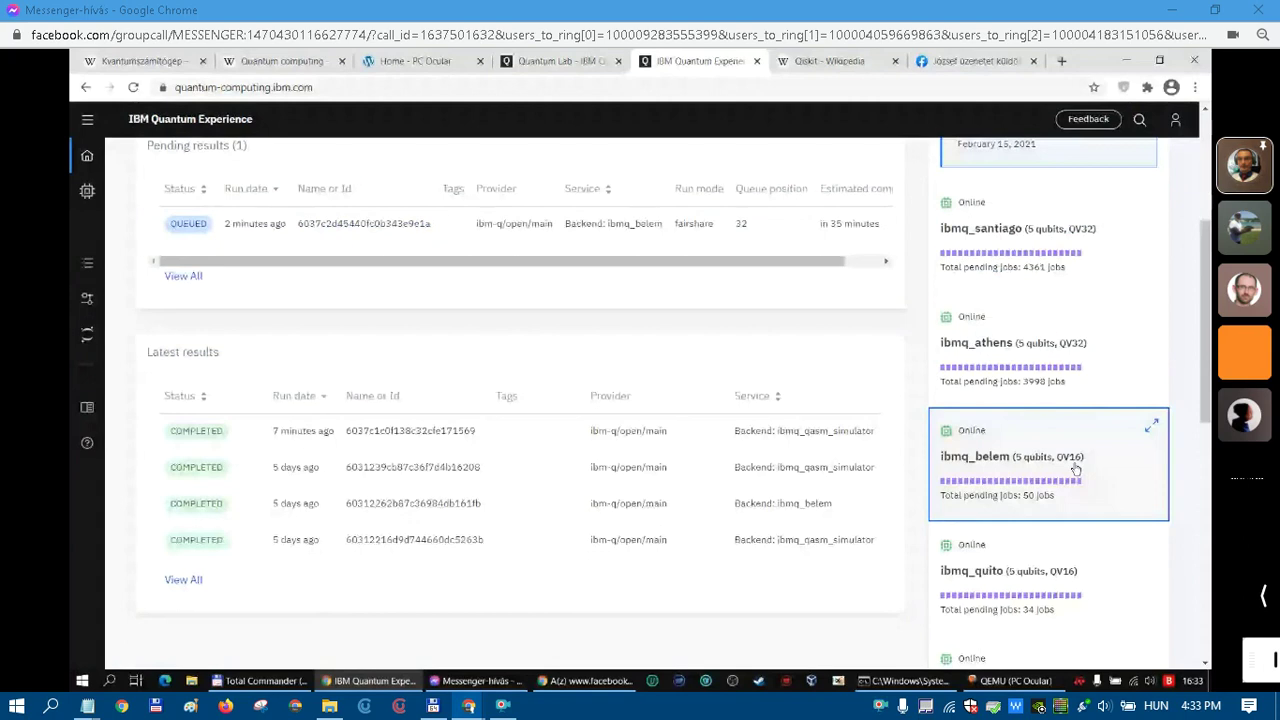
scroll(1075, 468, up, 2)
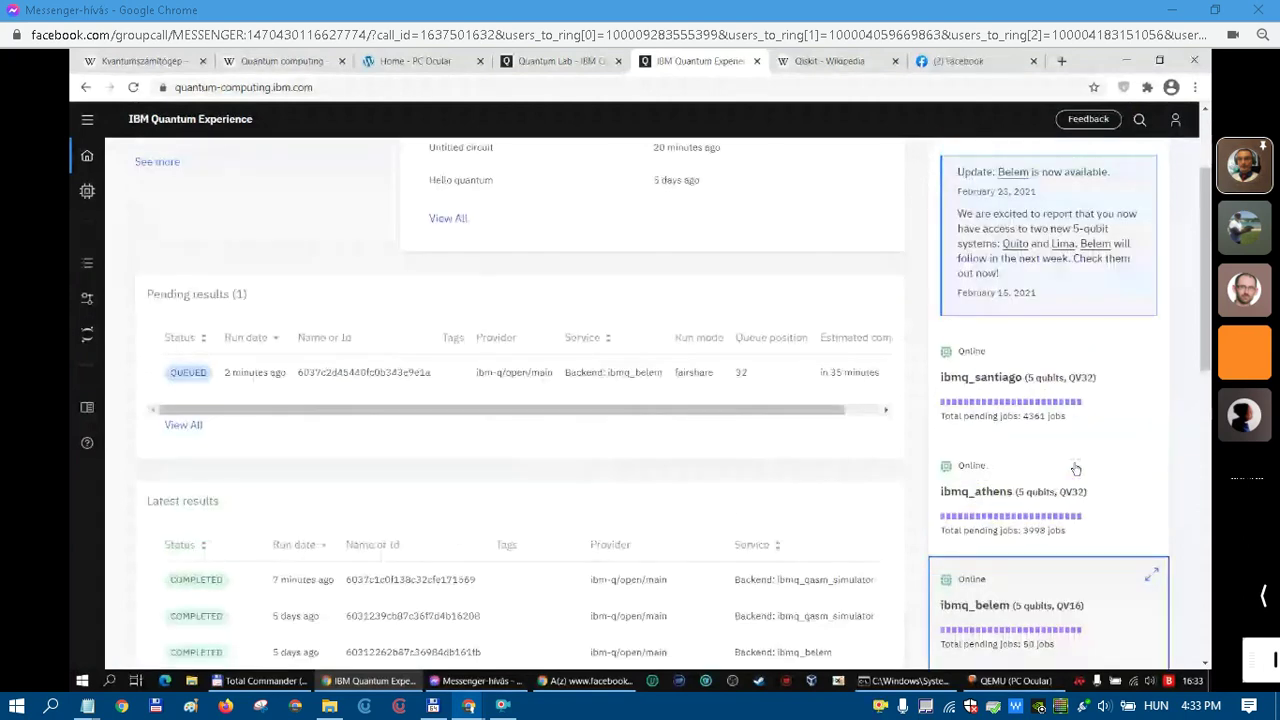
scroll(1075, 468, up, 2)
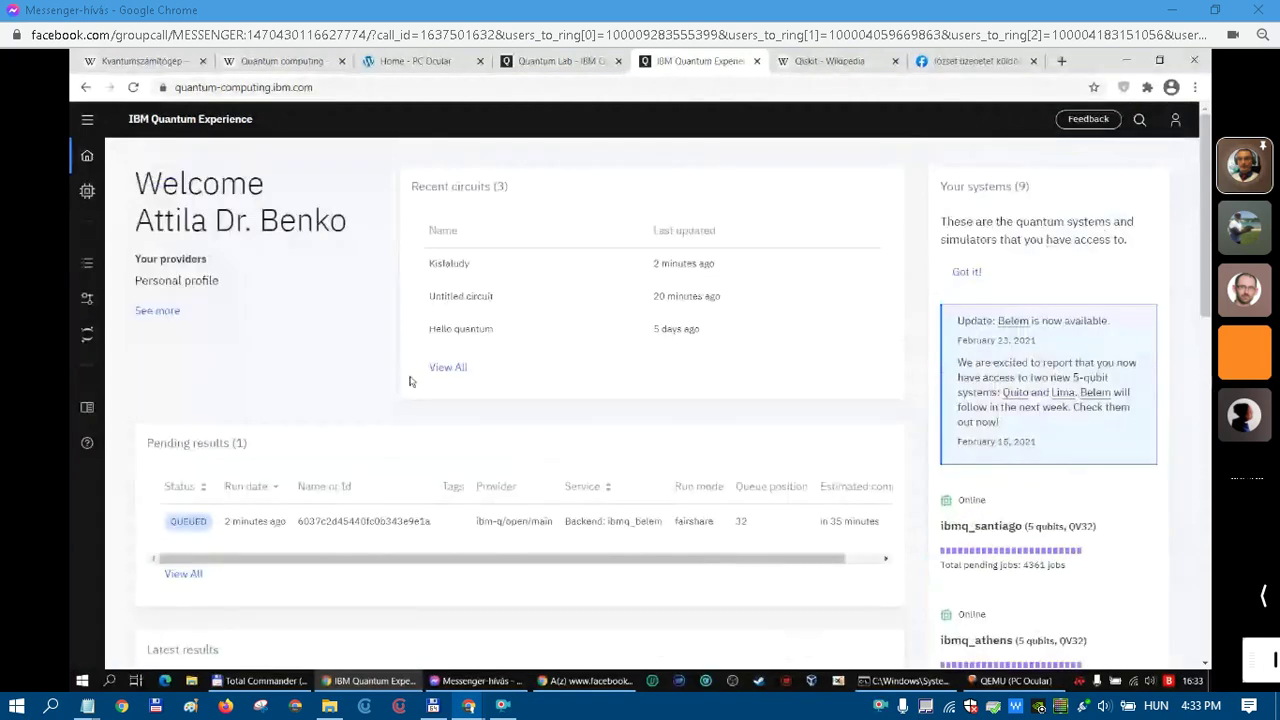
Open the most recent completed ibmq_qasm_simulator job from the Jobs list and examine its queue and running times.
click(92, 268)
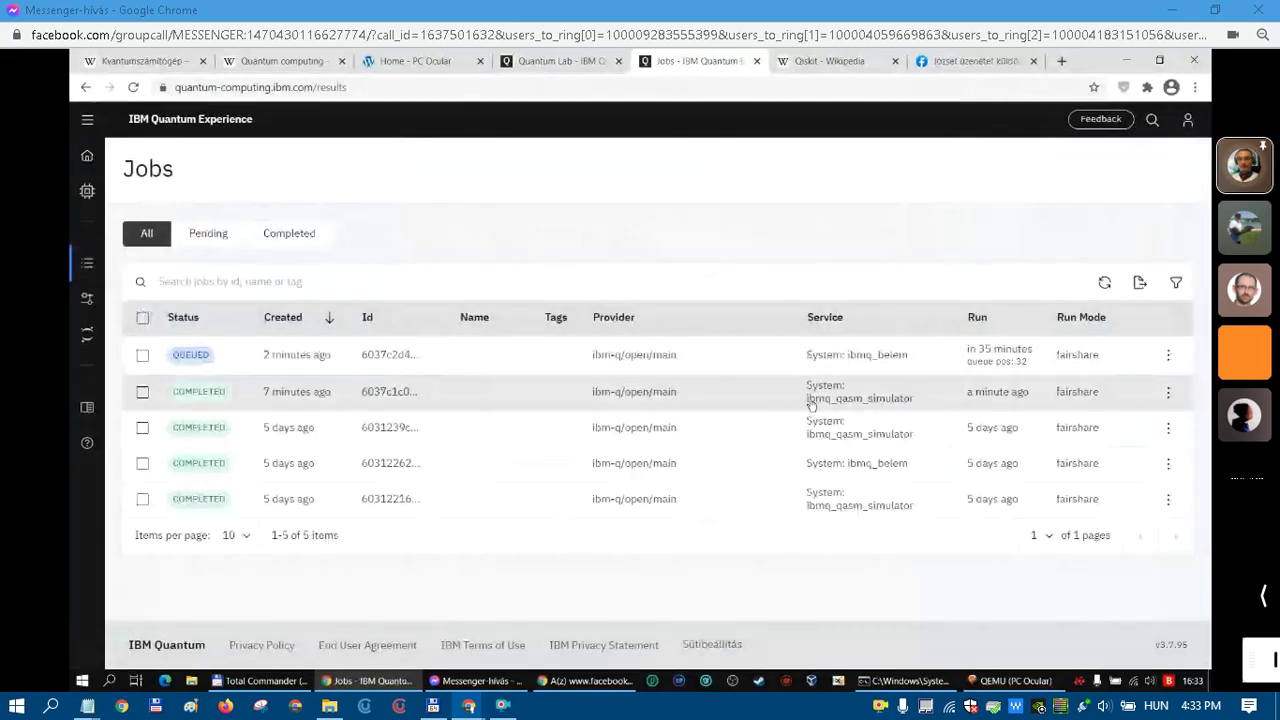
click(226, 392)
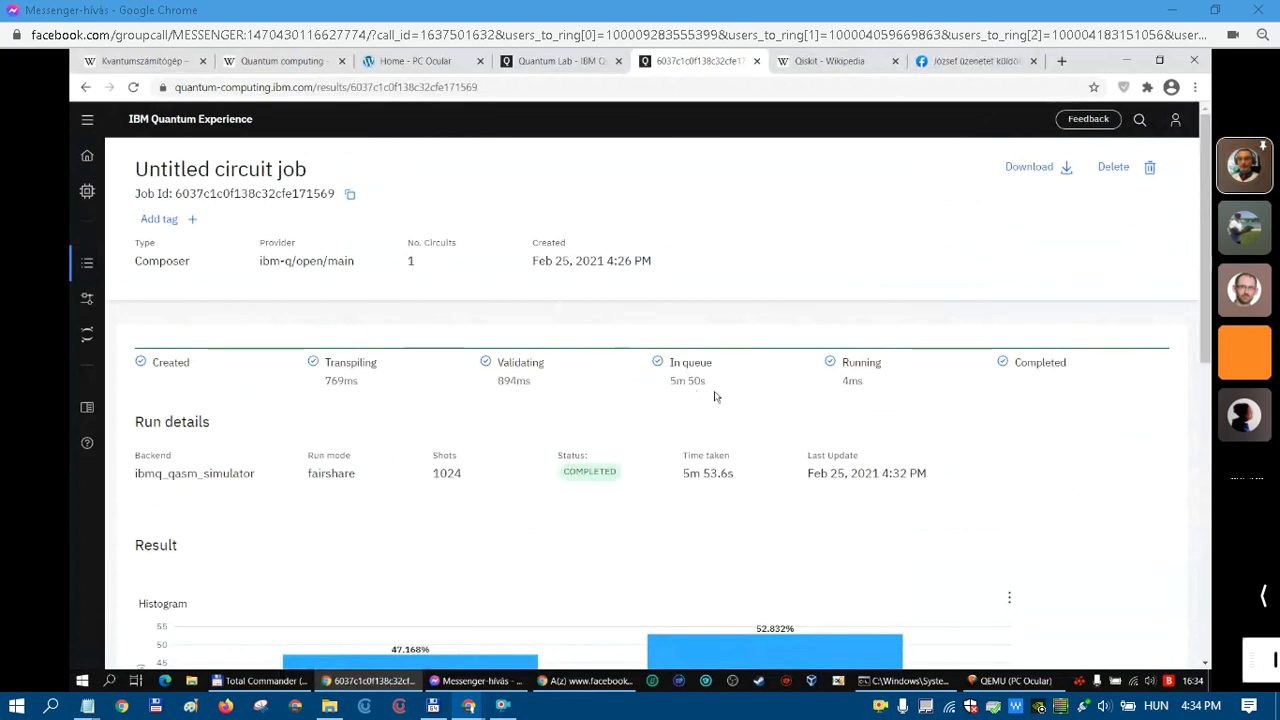
drag(669, 383, 708, 387)
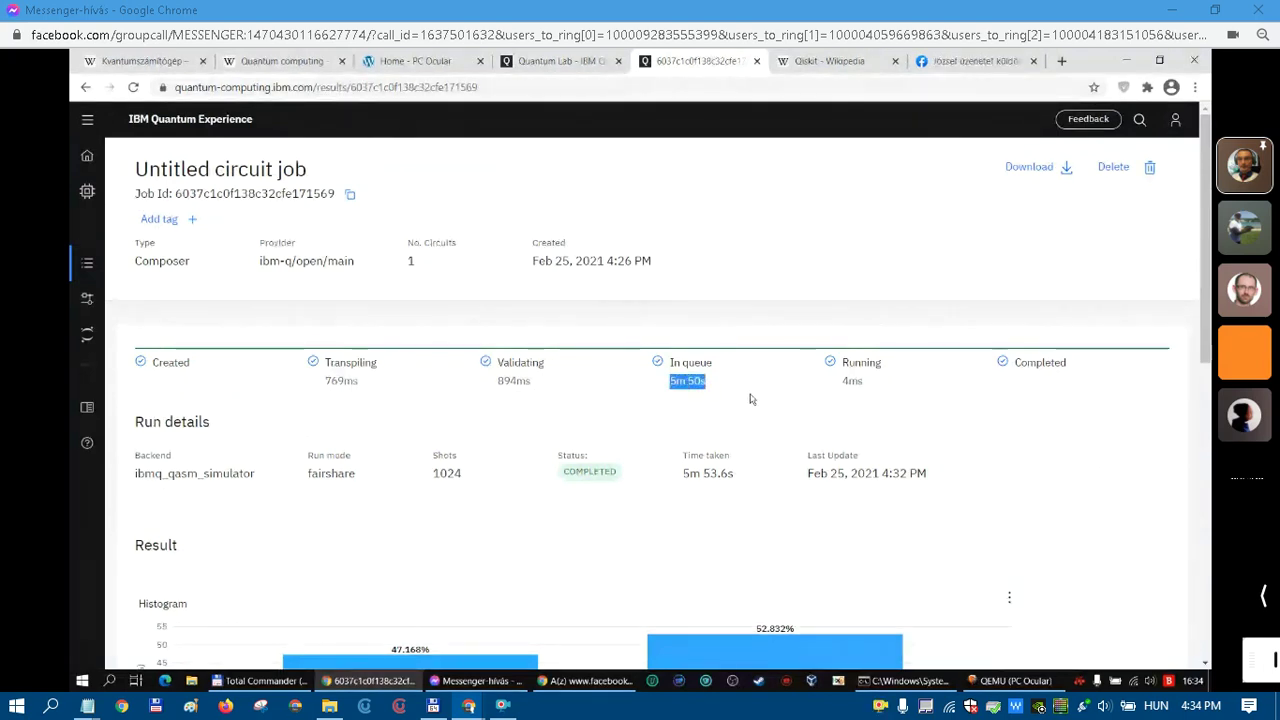
click(751, 399)
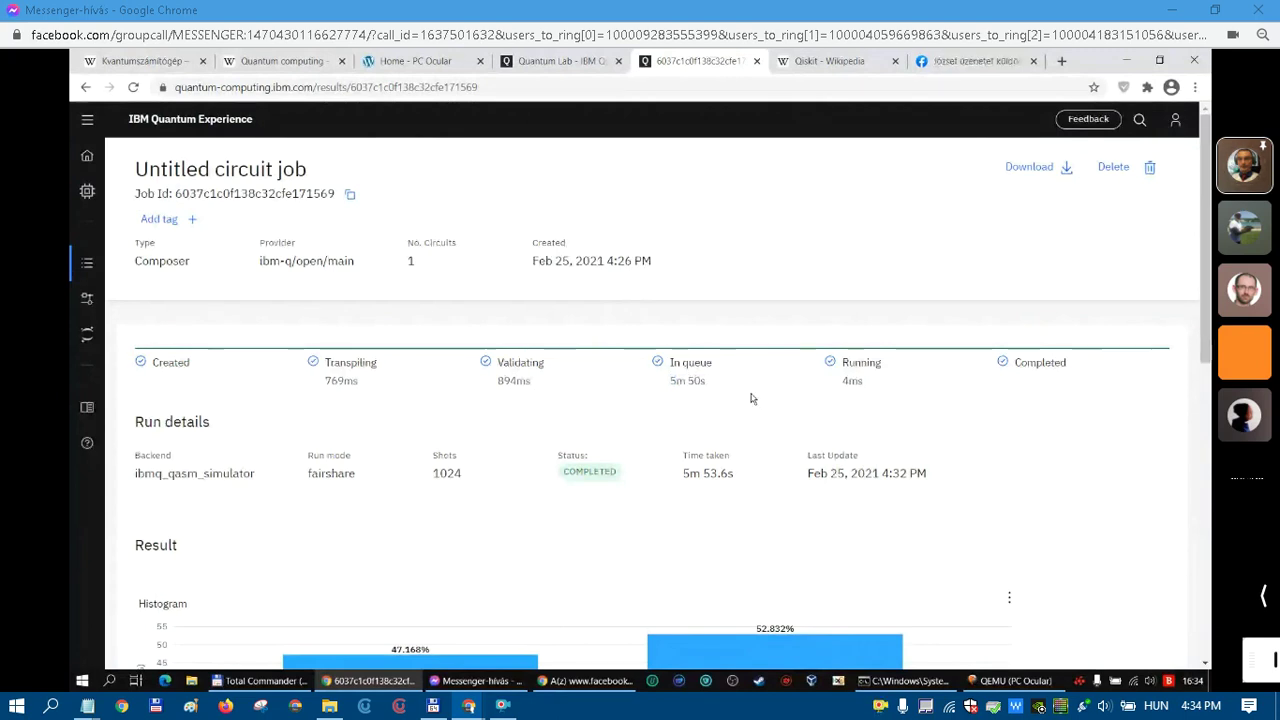
drag(841, 385, 863, 380)
click(858, 381)
drag(668, 384, 712, 385)
click(689, 400)
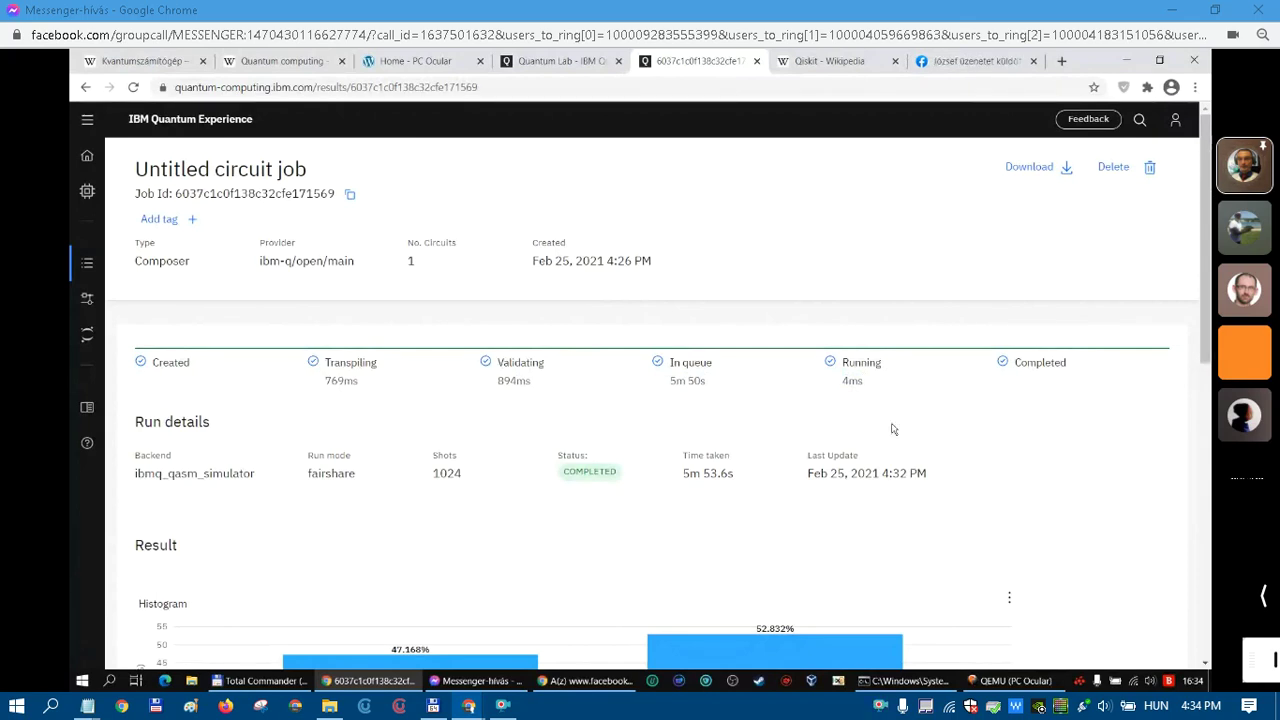
Examine the job's result histogram, including the bar for state 10, and the number of shots in the run details.
scroll(893, 429, down, 2)
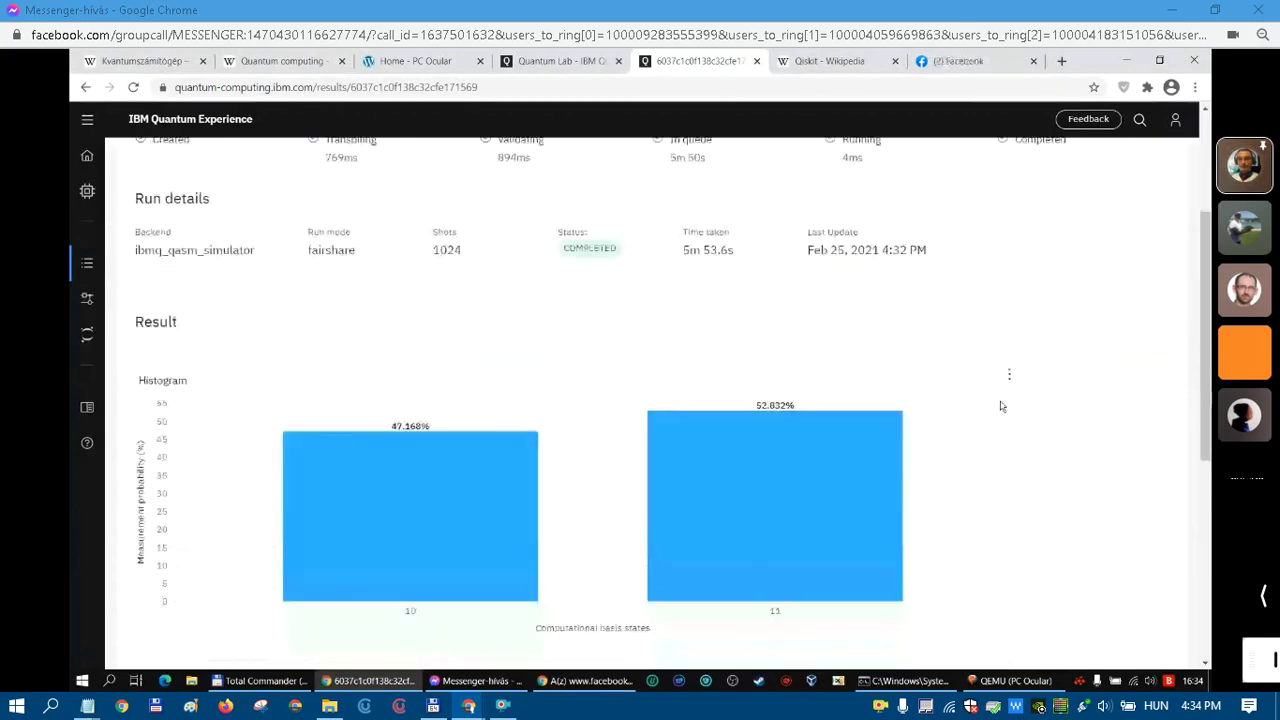
scroll(600, 330, down, 1)
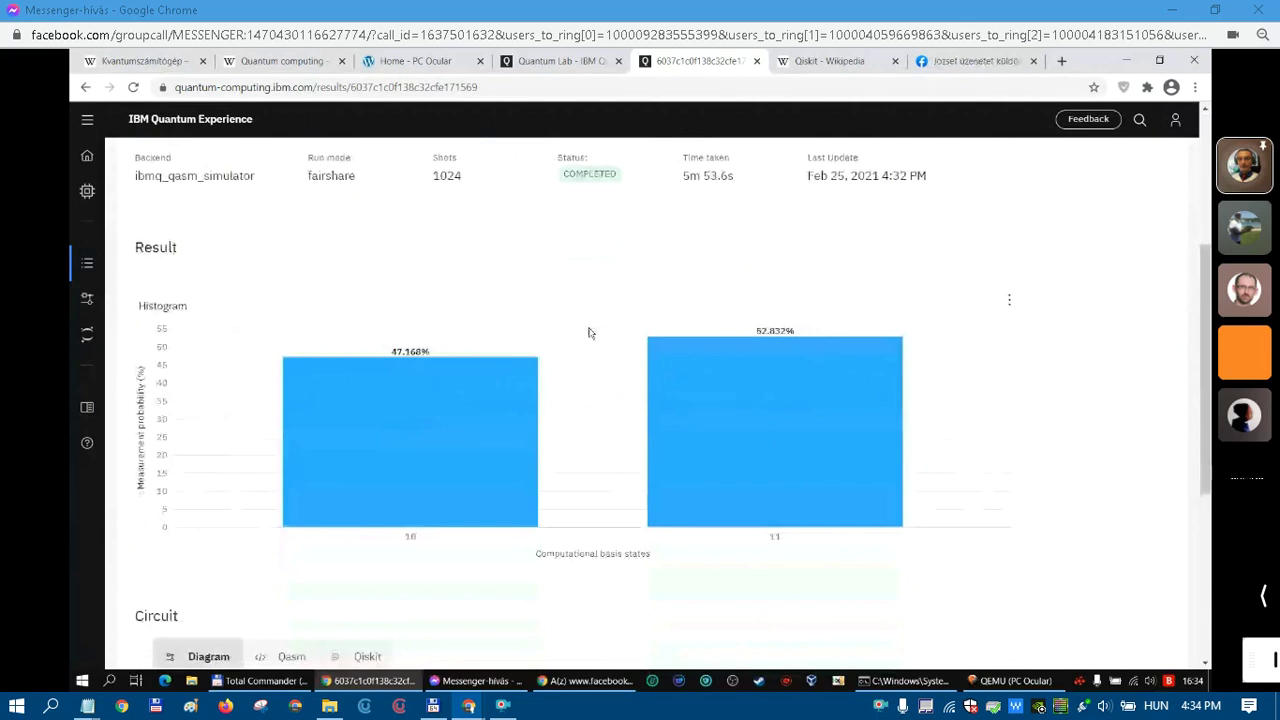
mouse_move(405, 390)
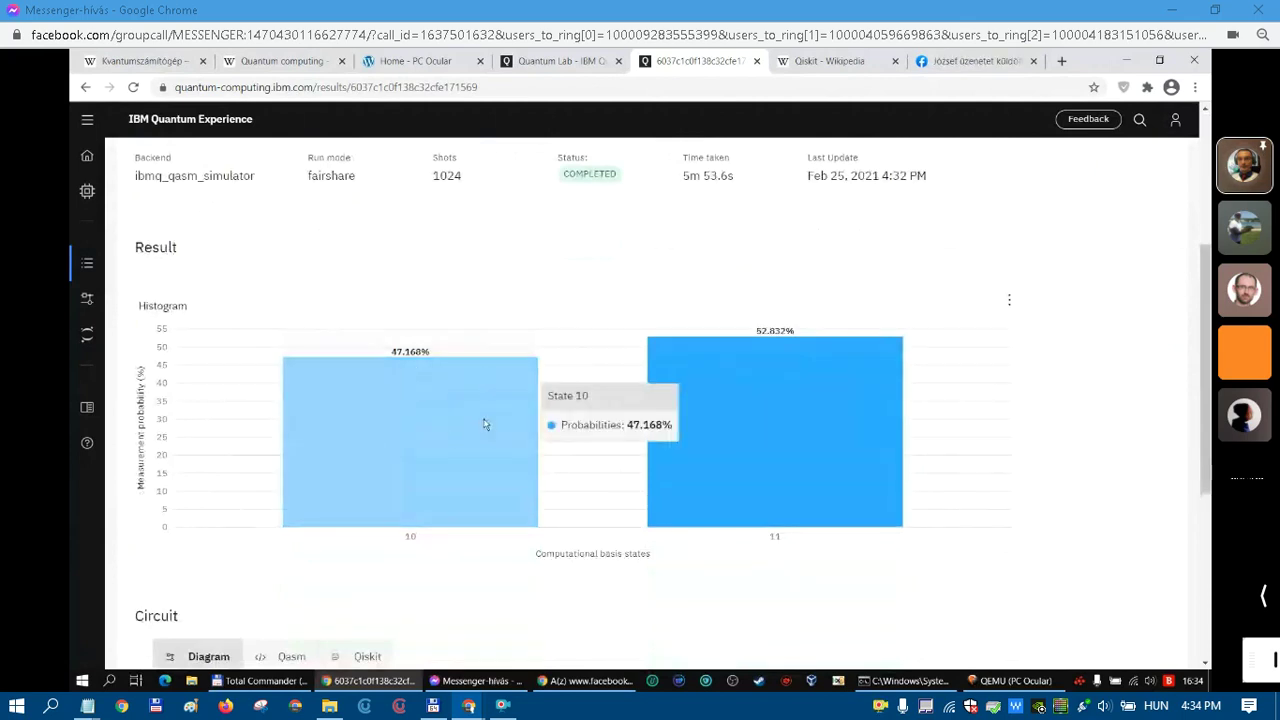
mouse_move(286, 337)
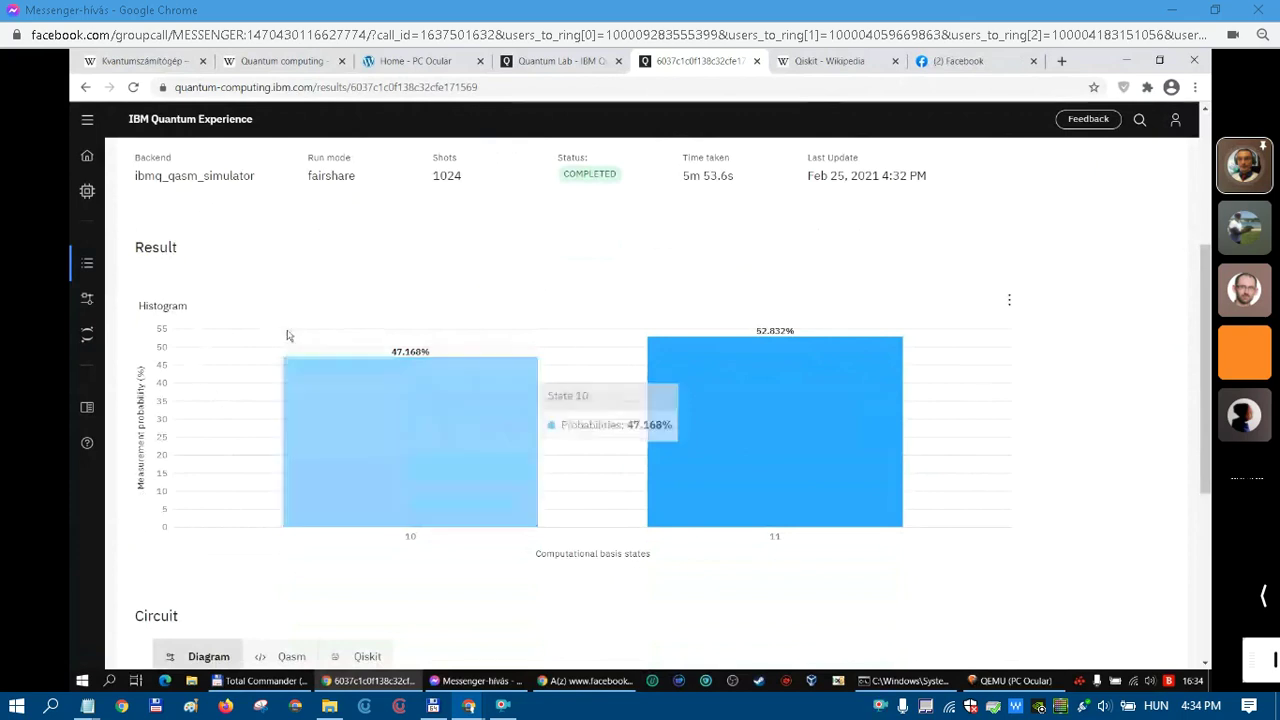
scroll(287, 335, up, 1)
scroll(287, 335, up, 2)
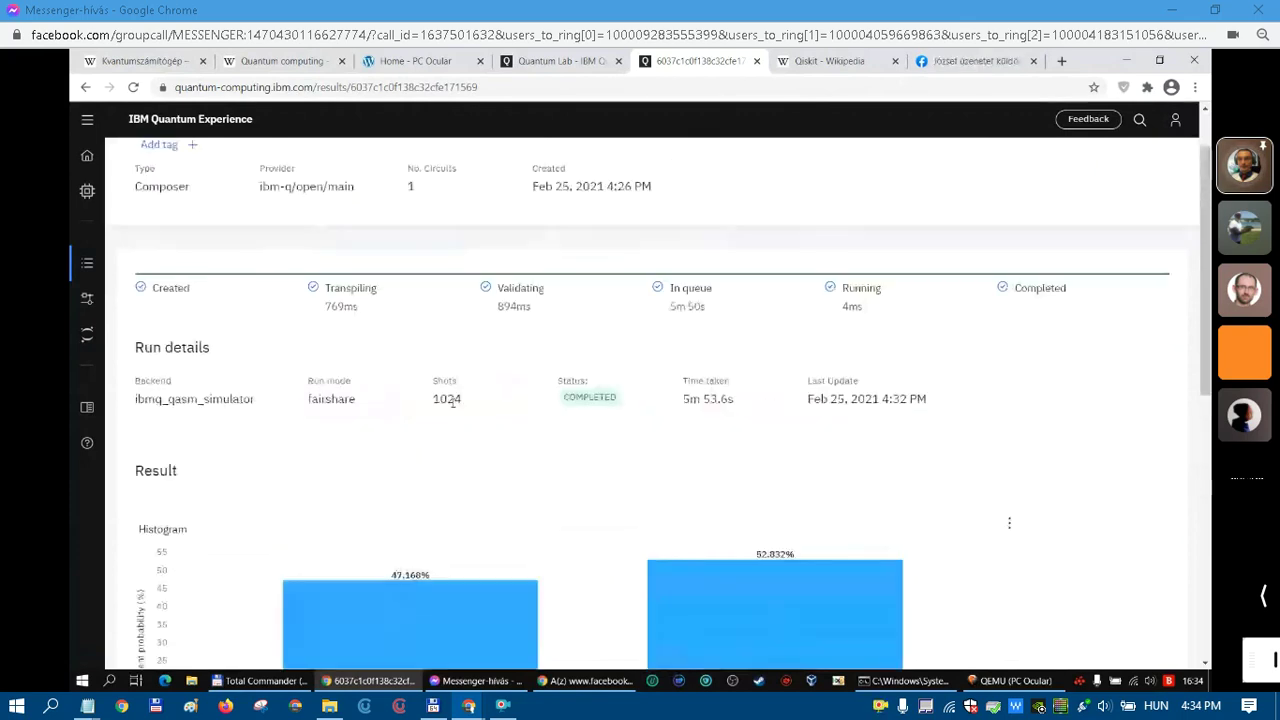
double_click(452, 399)
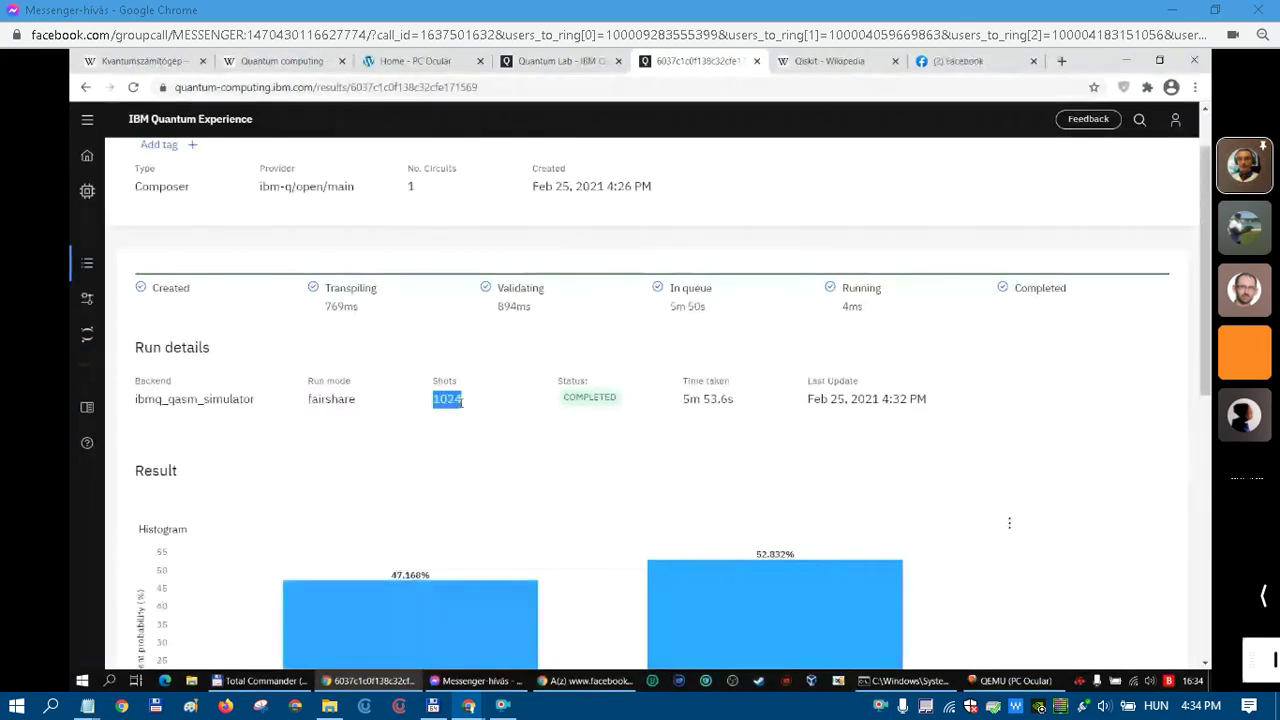
click(476, 423)
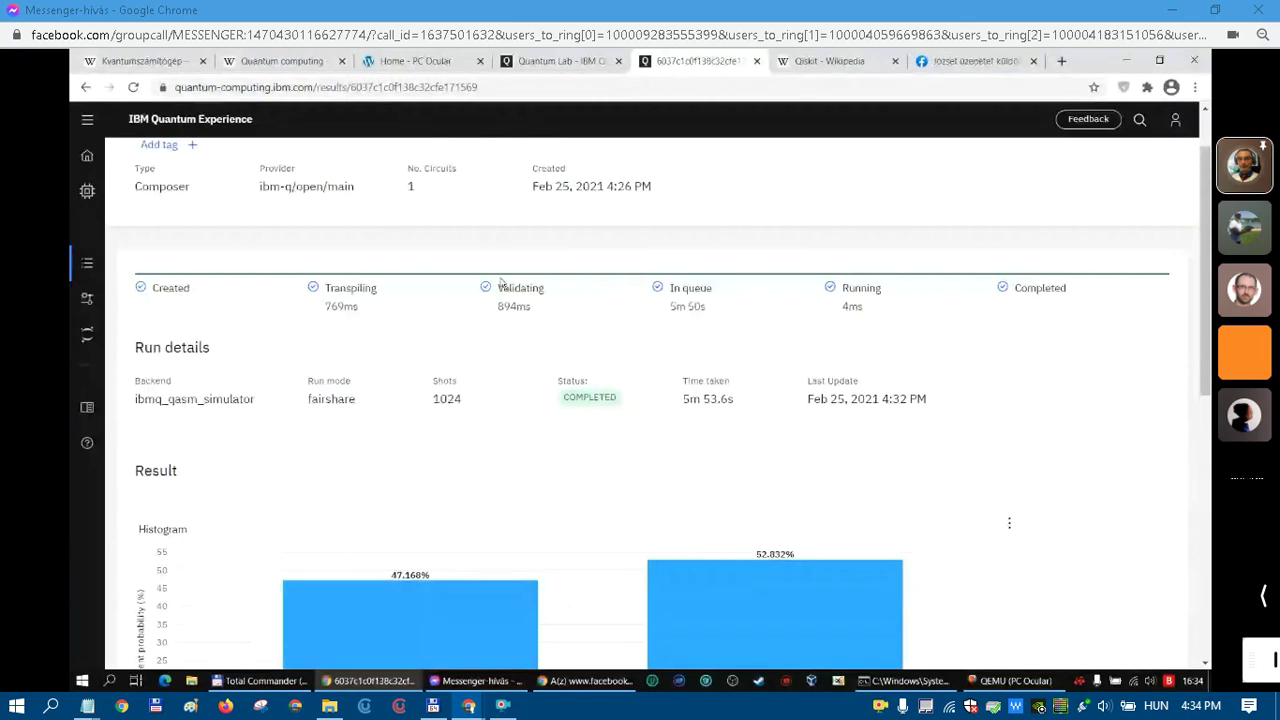
Check the Quantum Lab page briefly, then return to the job results and inspect the state 10 probability.
click(530, 63)
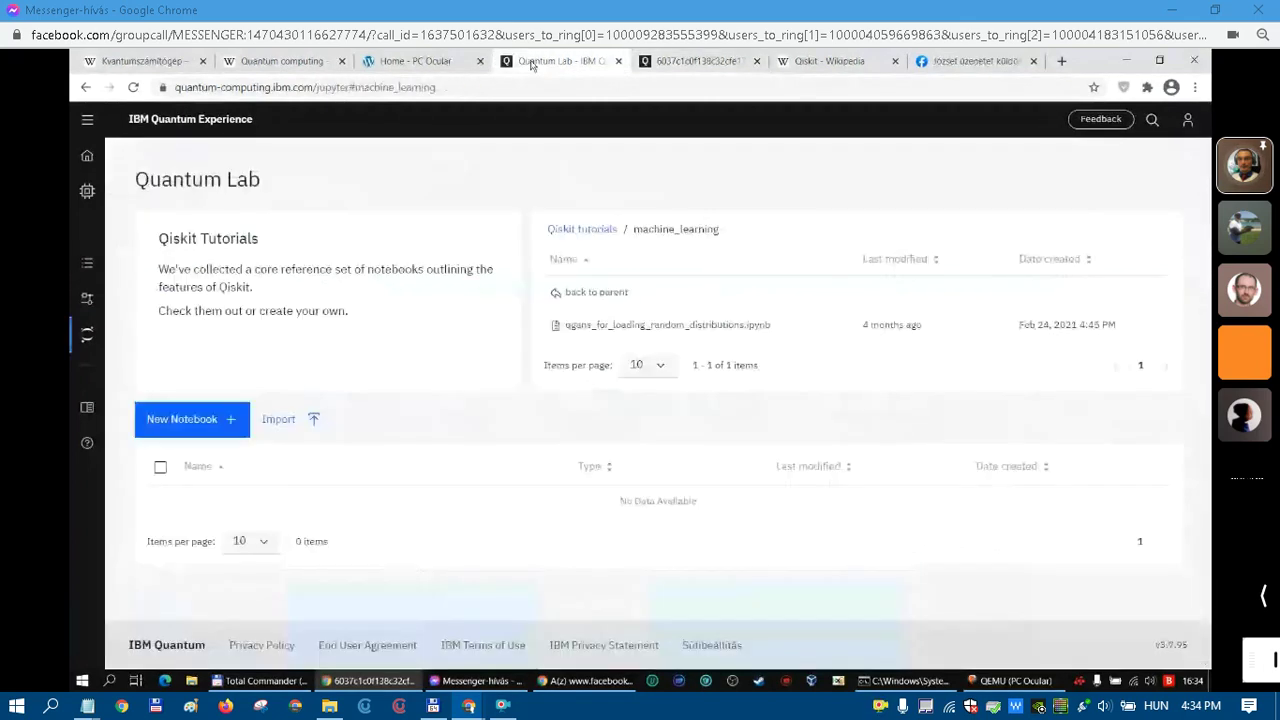
key(ctrl+Tab)
scroll(548, 464, down, 1)
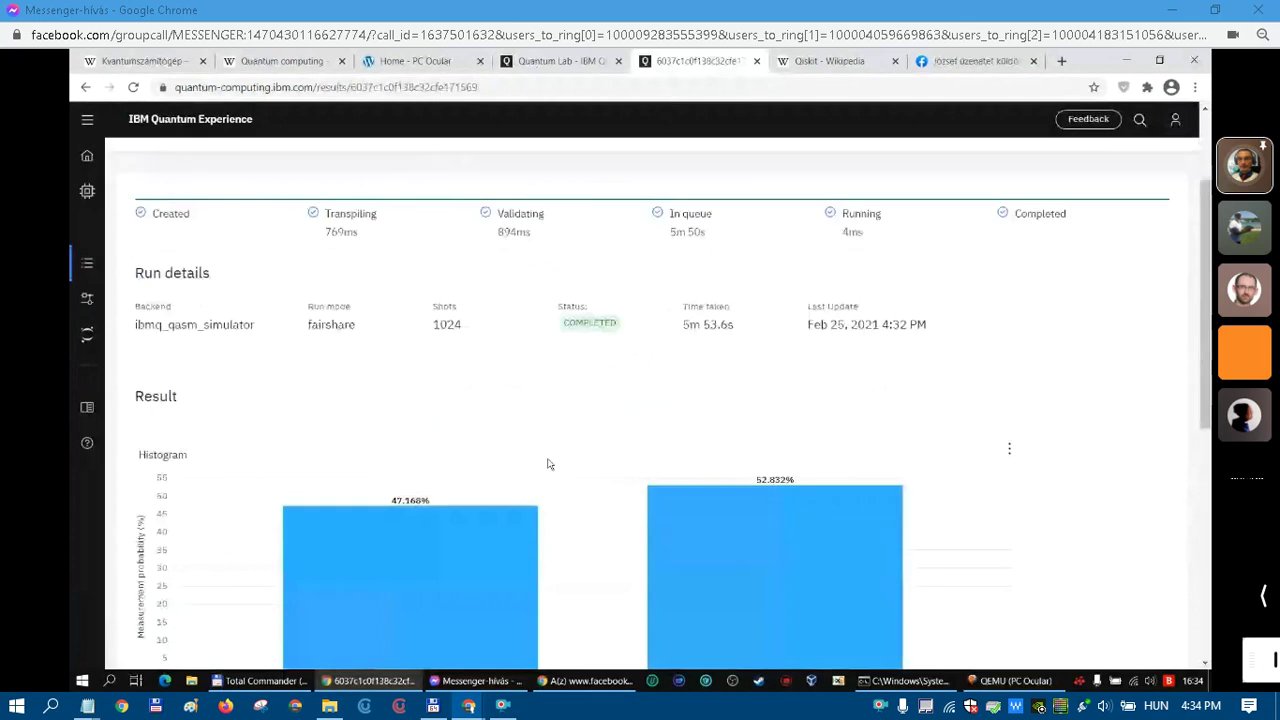
scroll(548, 464, down, 1)
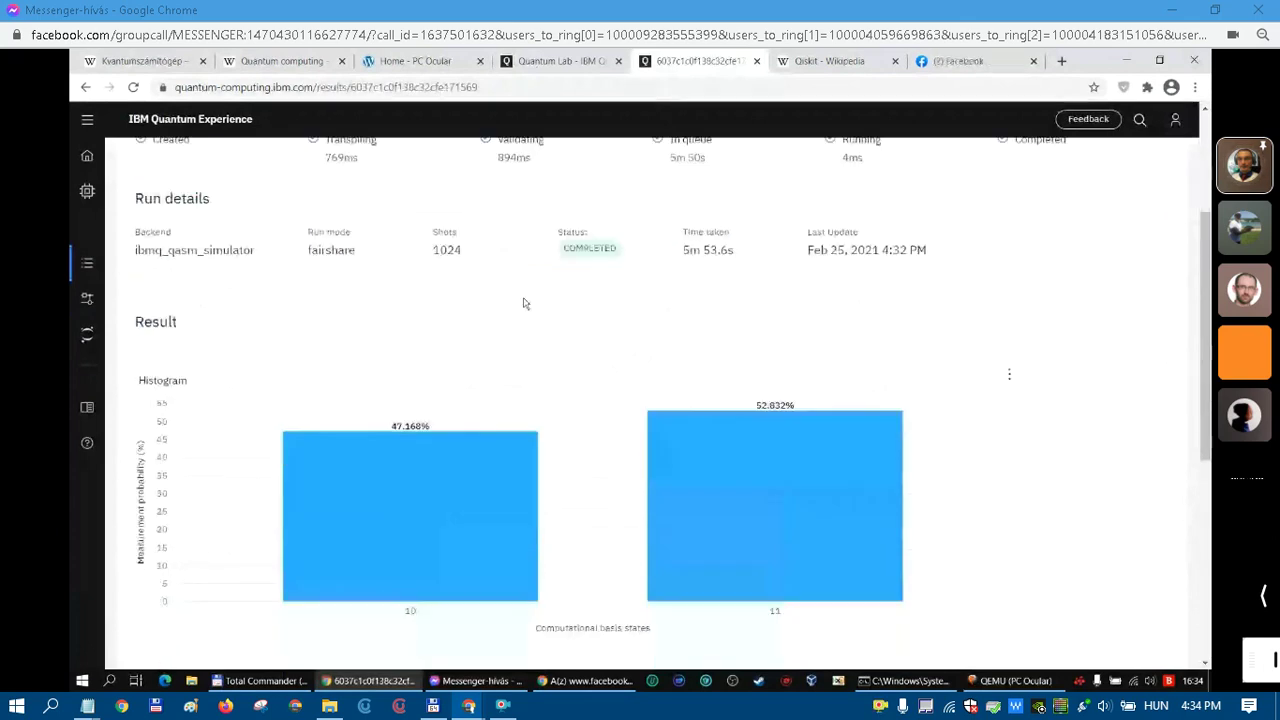
mouse_move(423, 469)
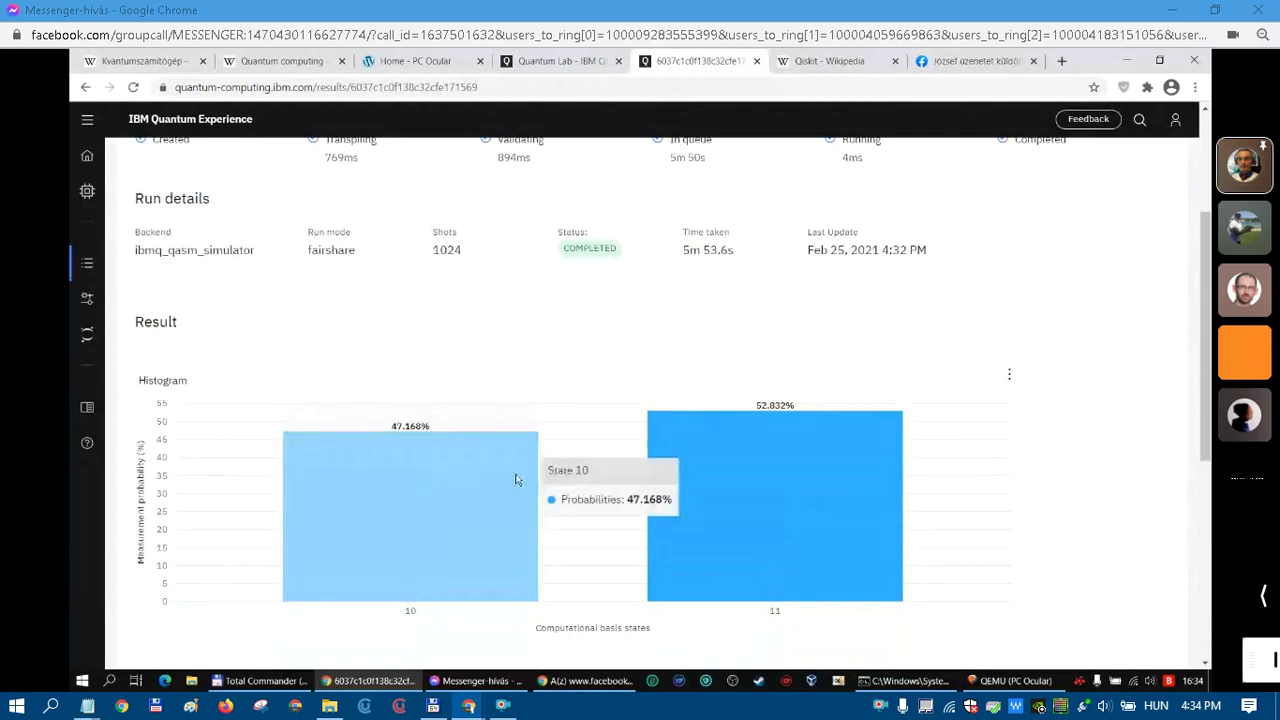
Switch to PC Ocular in QEMU, repeat the qubit measurement (m) many times, and return to the browser.
mouse_move(1012, 681)
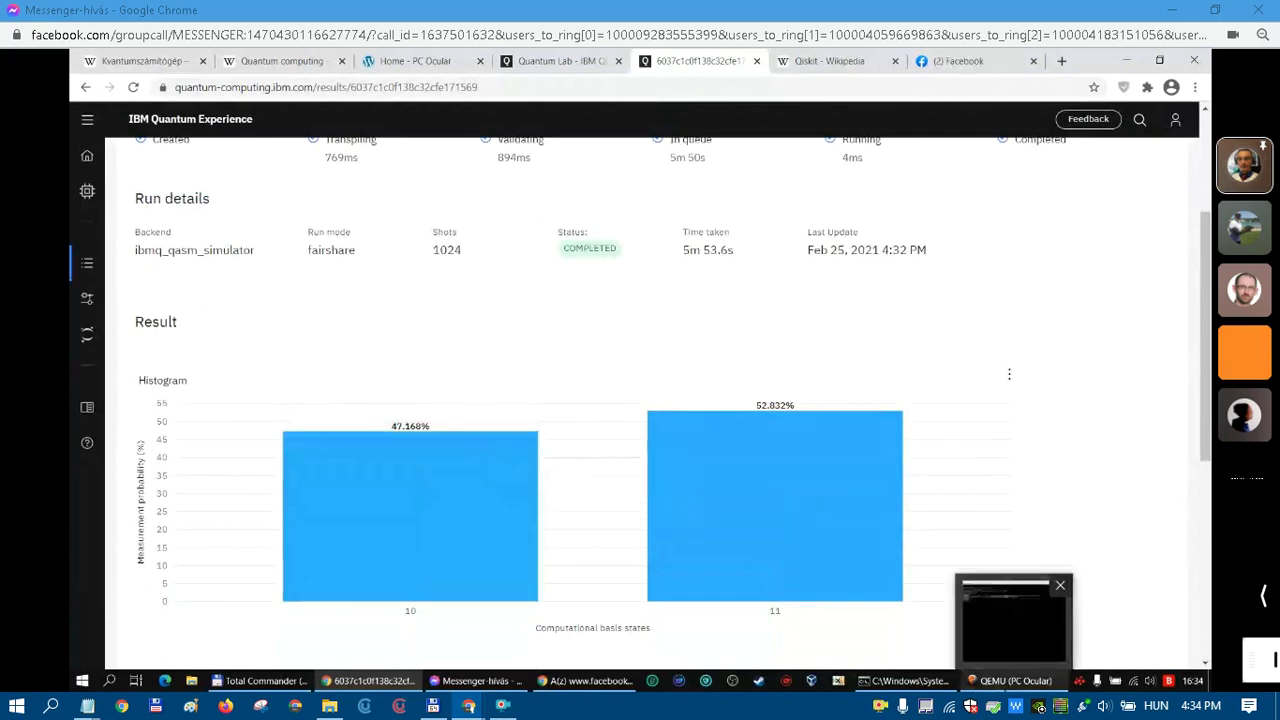
click(1012, 681)
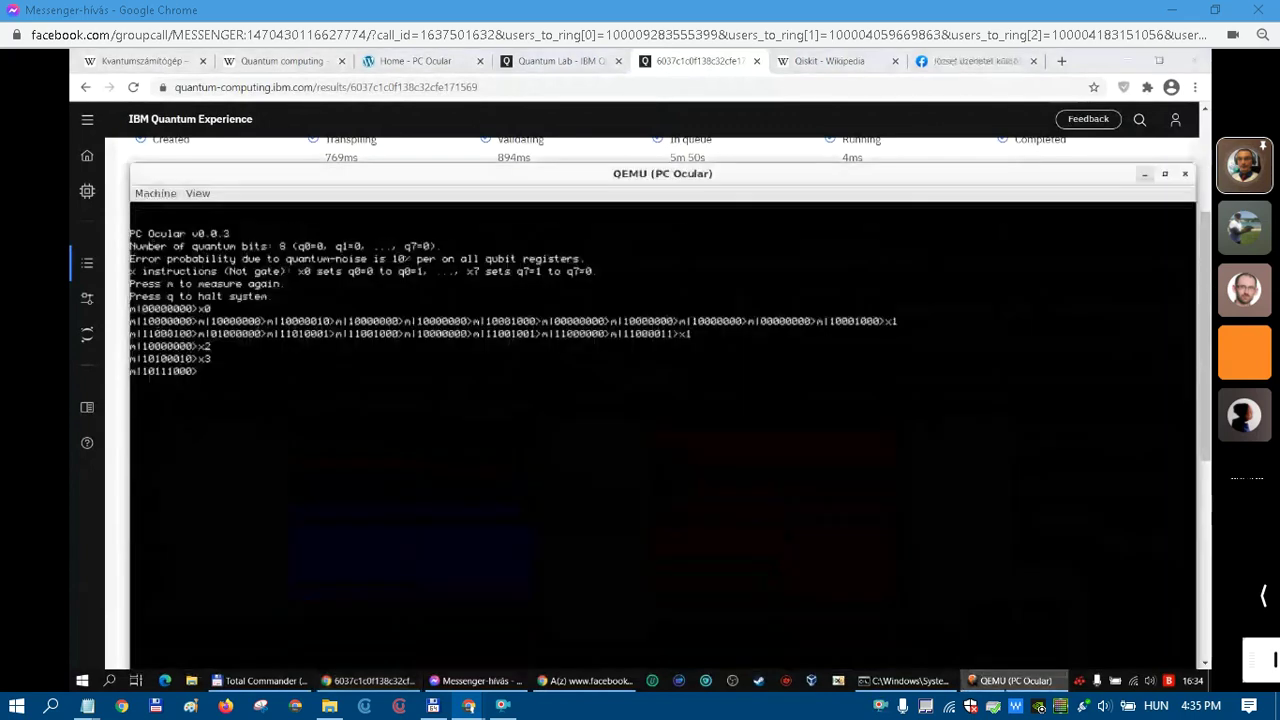
text(mmmmmmm)
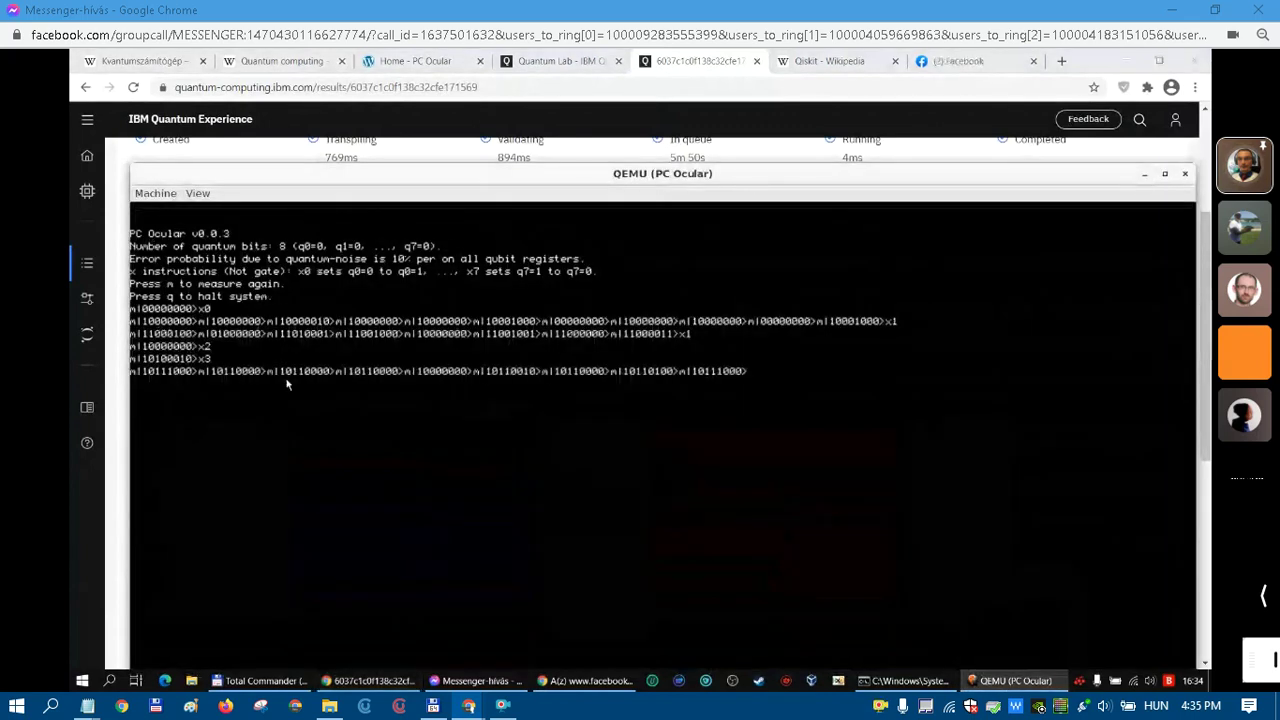
text(mmmmmmmmmmmmmmmmmmmmmmmmmmmmmmmmmmmmmmm)
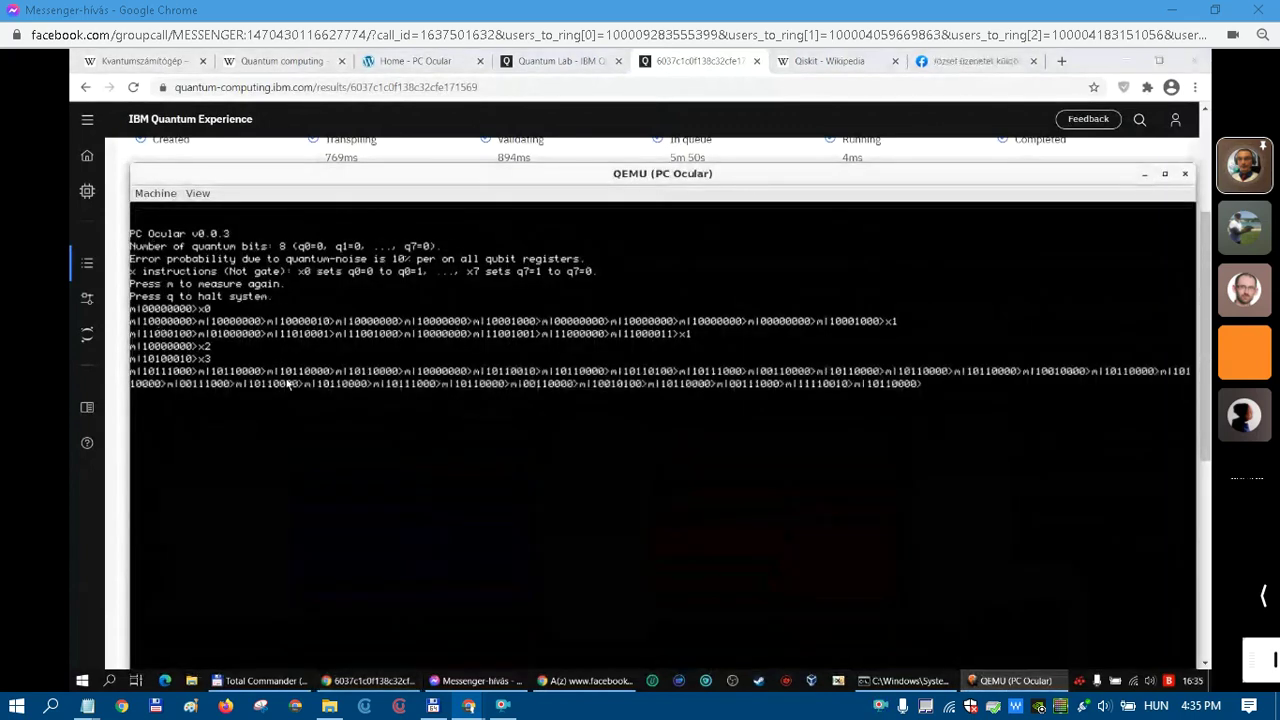
text(mmmmmmmmmmmmmmmmmmm)
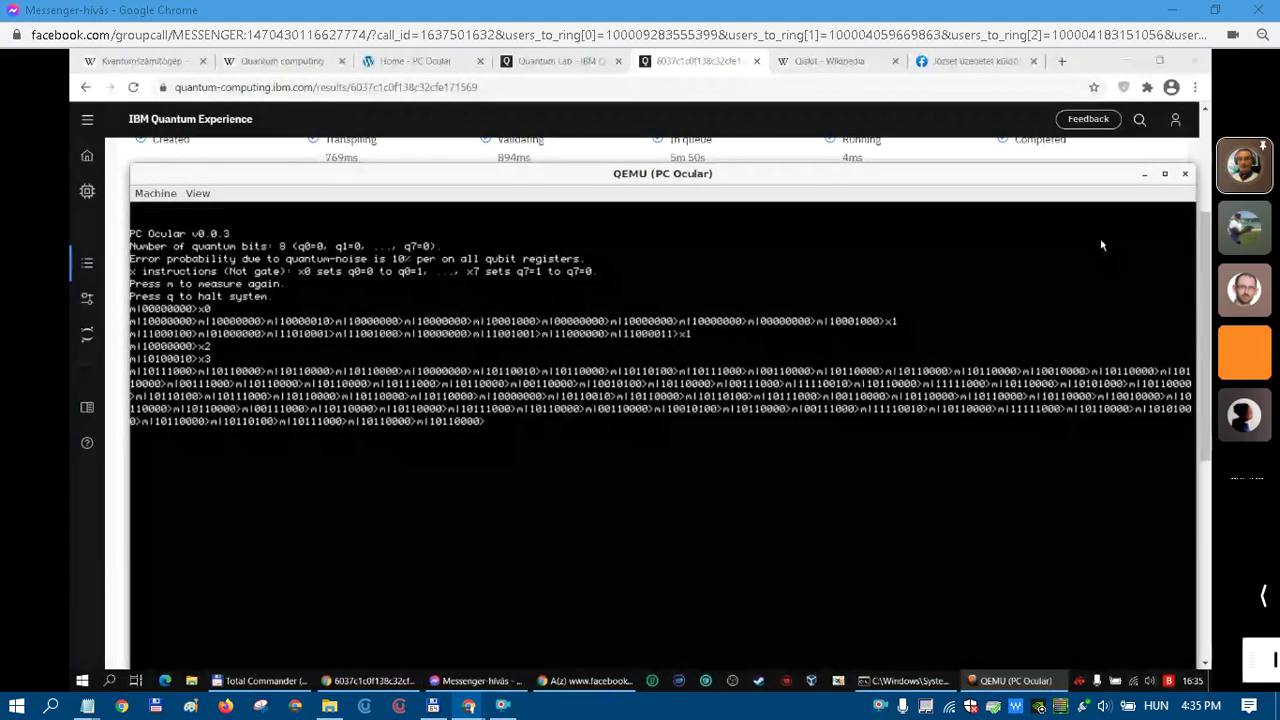
key(alt+Tab)
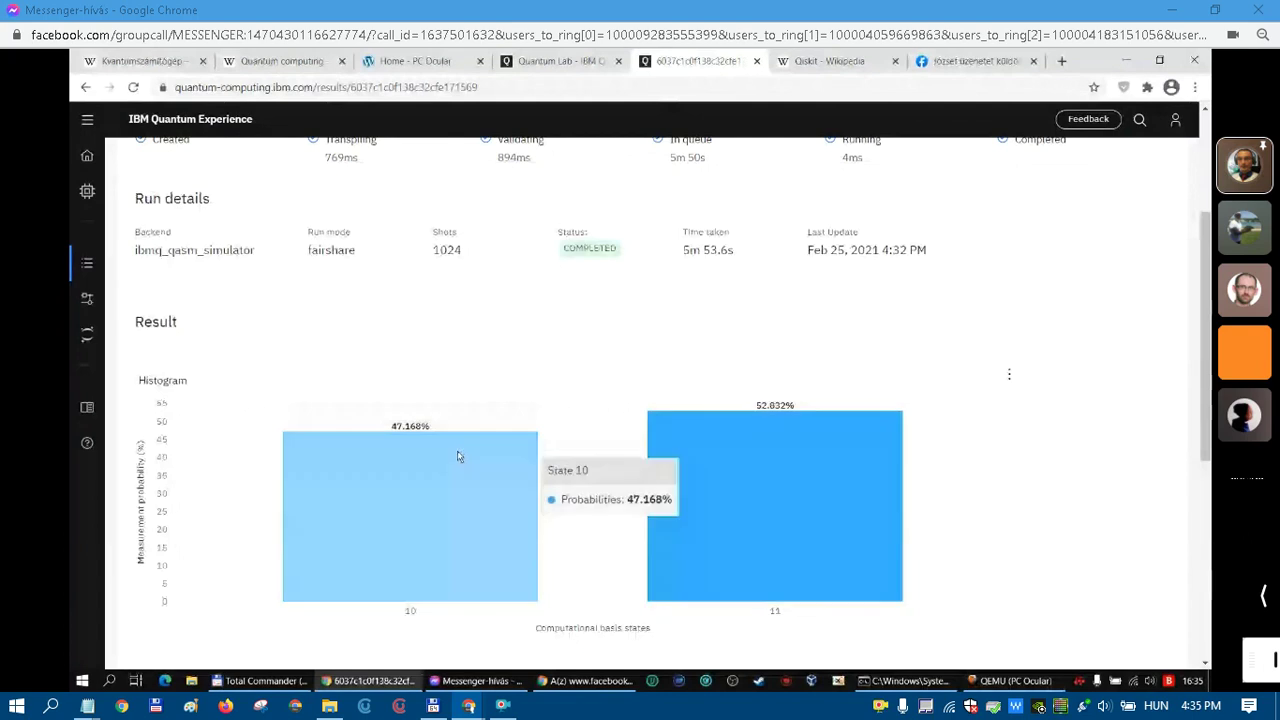
Examine the state 10 bar in the job histogram, highlighting the digits of its basis-state label.
mouse_move(421, 555)
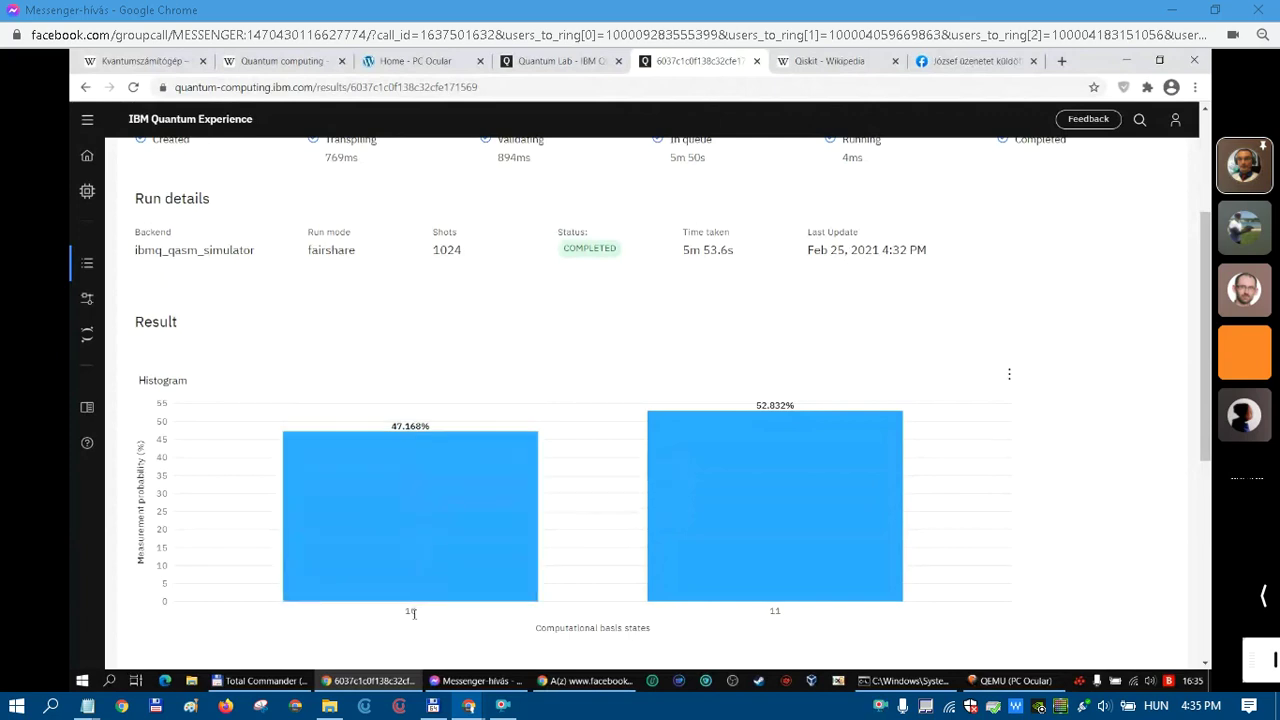
mouse_move(414, 588)
double_click(410, 612)
double_click(409, 610)
click(409, 610)
double_click(409, 610)
click(410, 610)
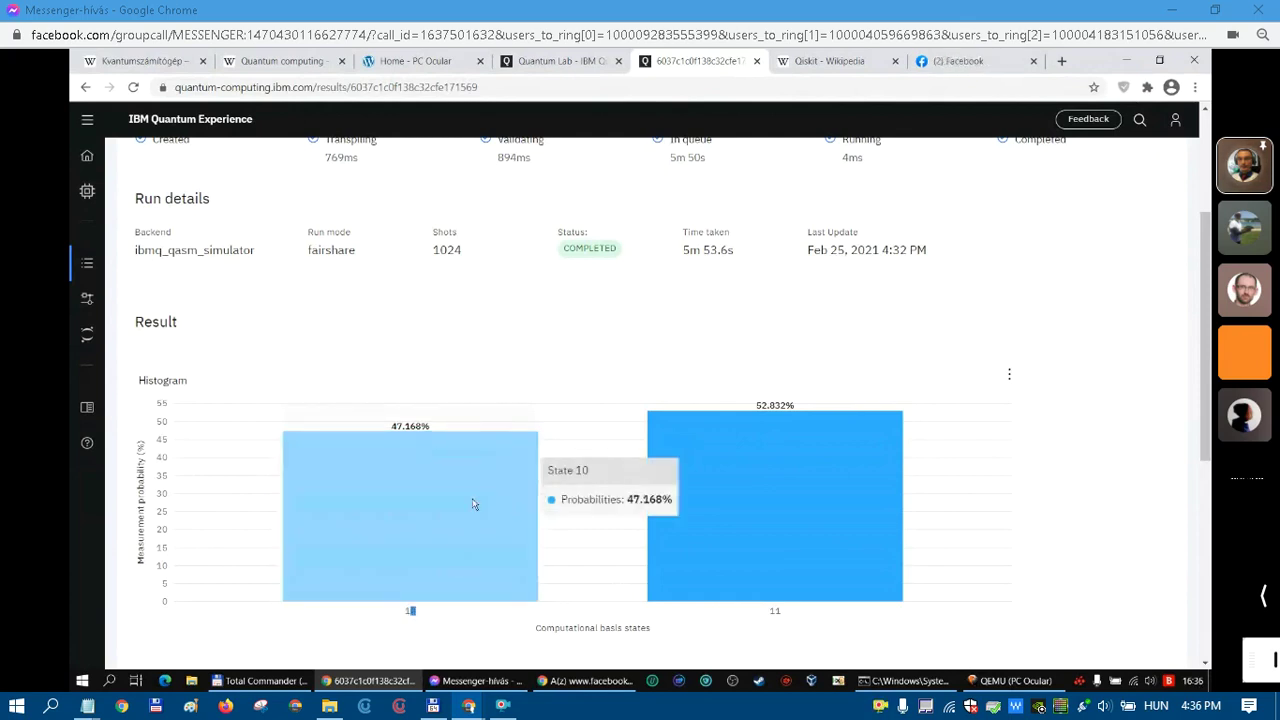
mouse_move(724, 470)
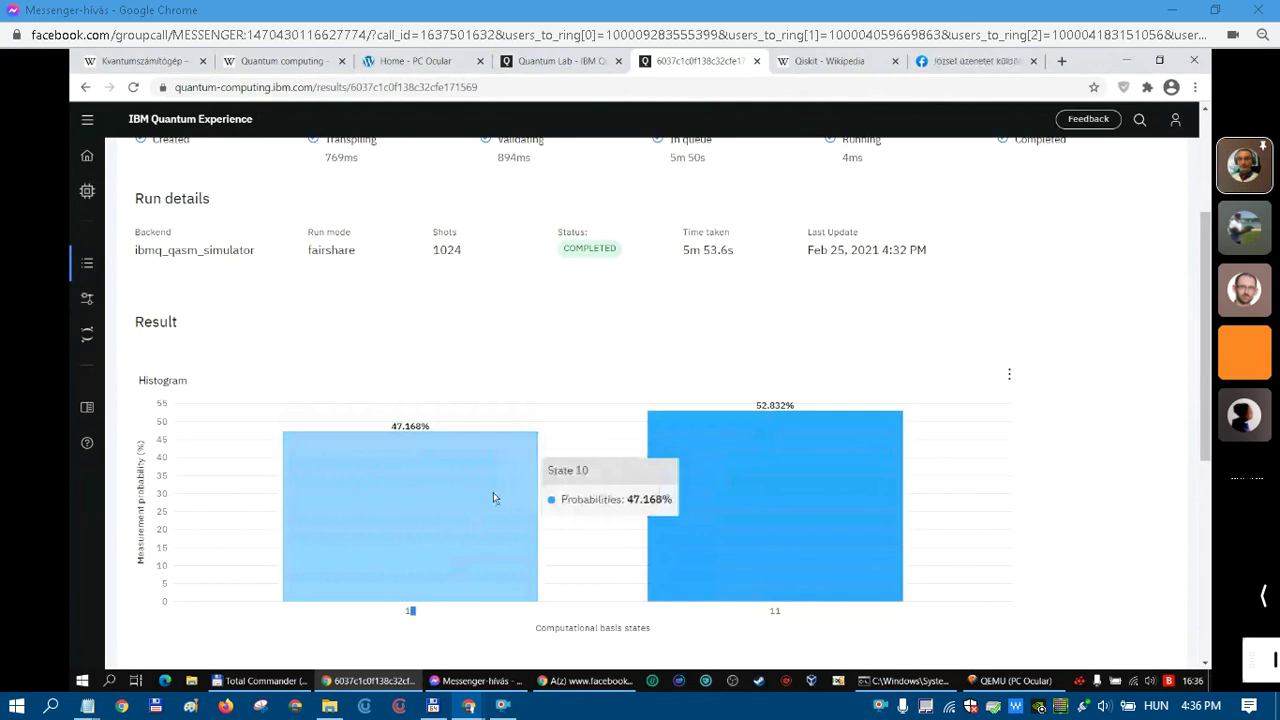
click(593, 388)
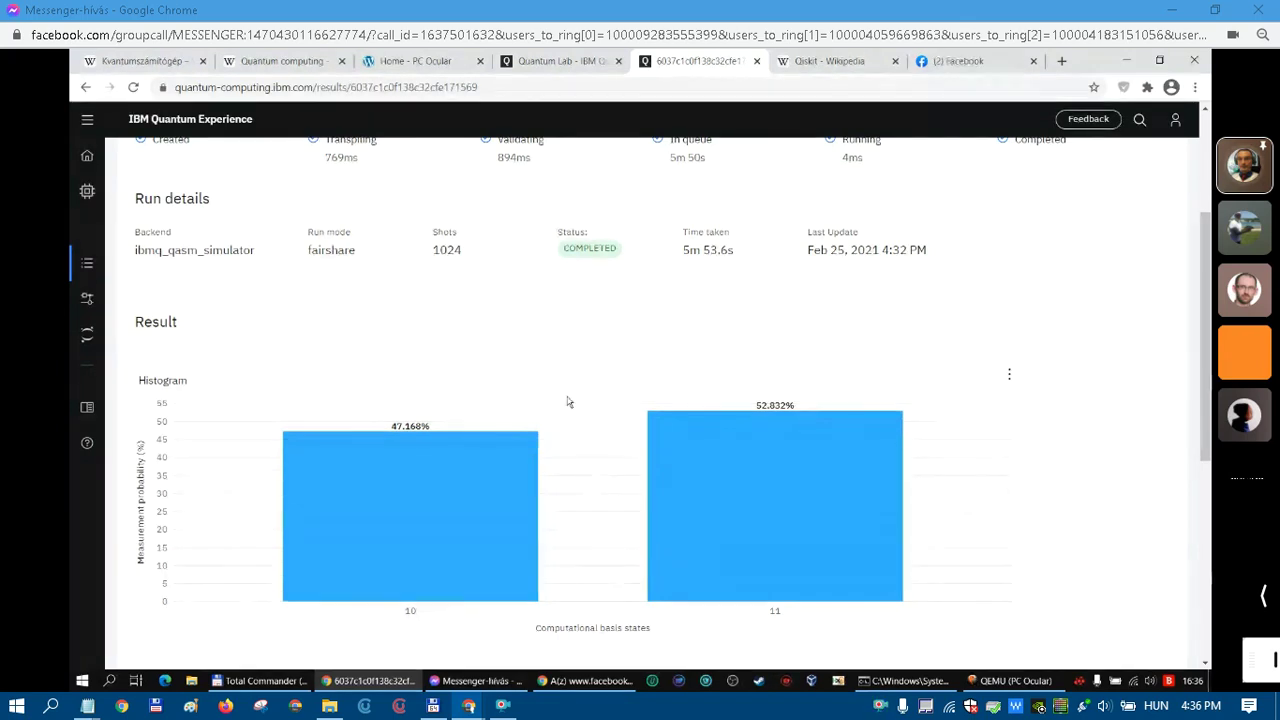
Review the job's run details, histogram and original and transpiled circuit diagrams, then open the Systems & simulators page.
scroll(568, 402, up, 2)
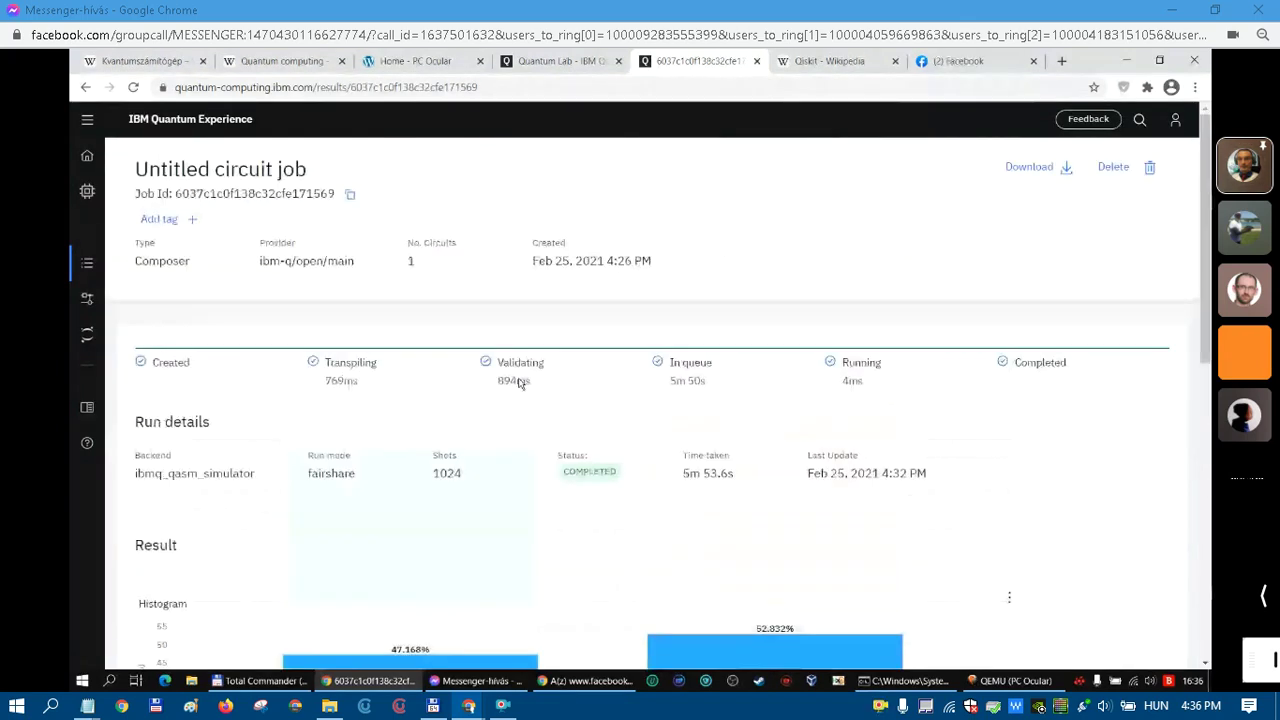
click(560, 61)
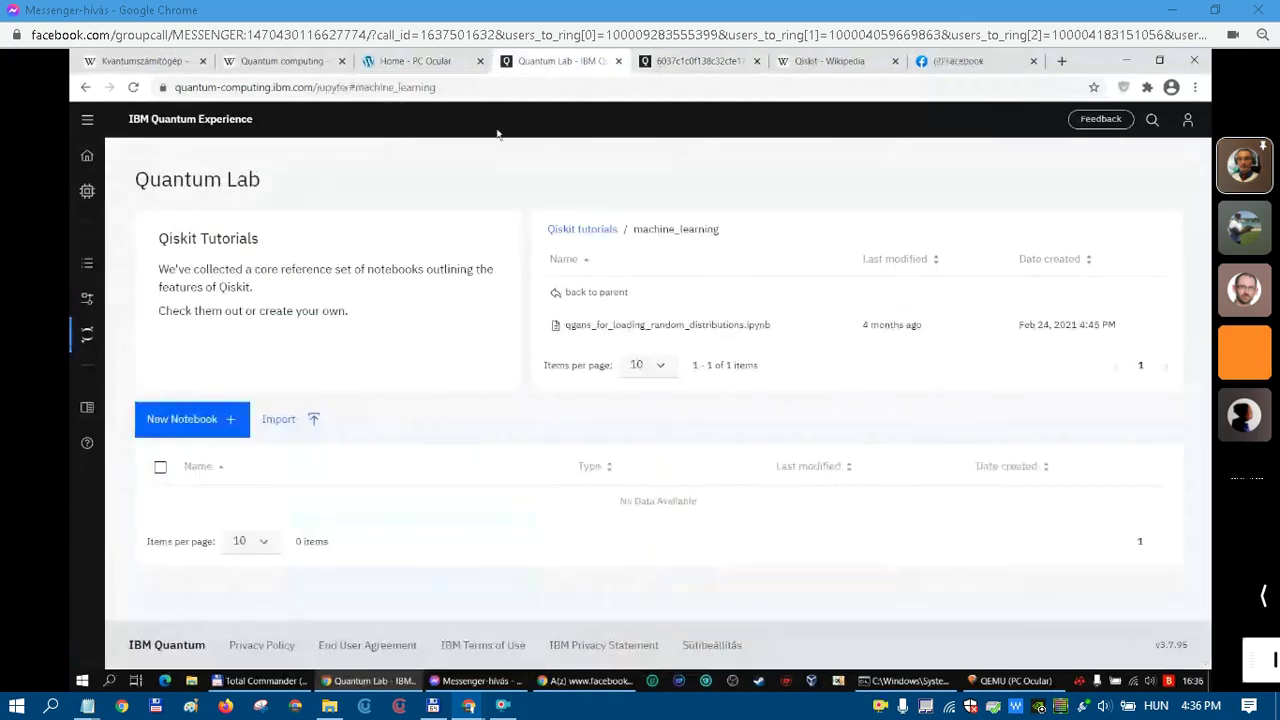
key(ctrl+Tab)
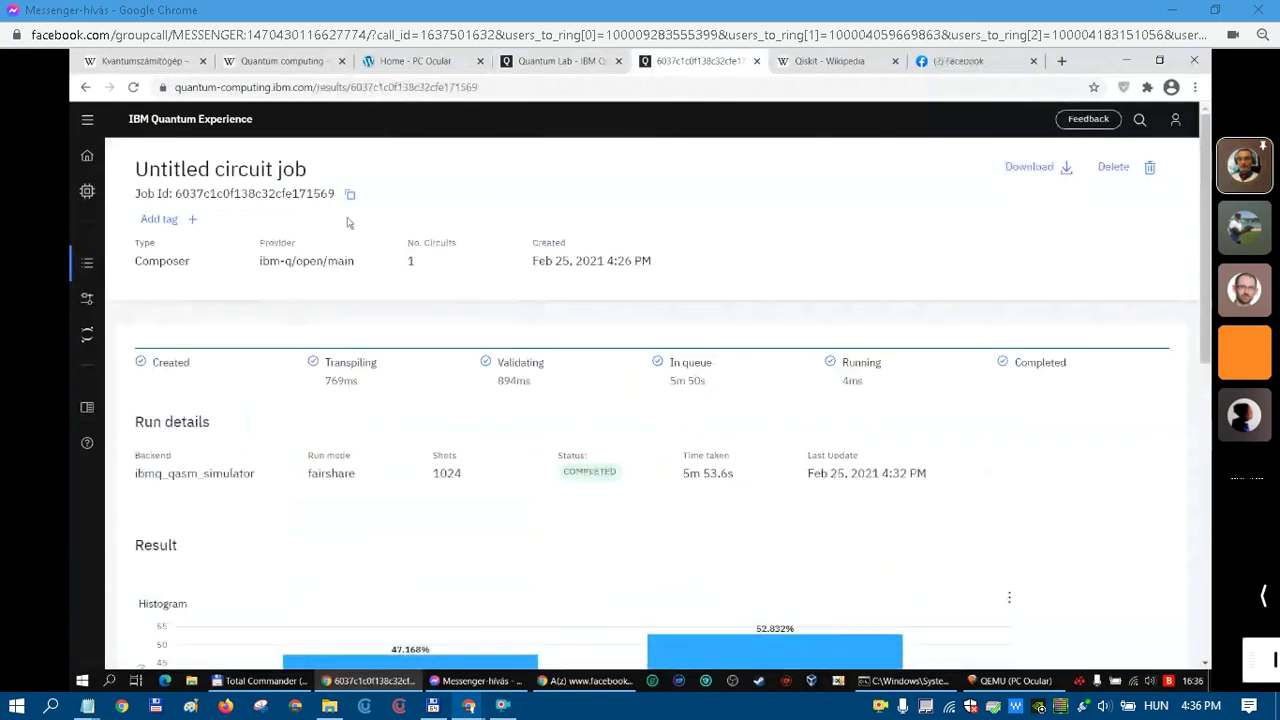
scroll(420, 294, down, 2)
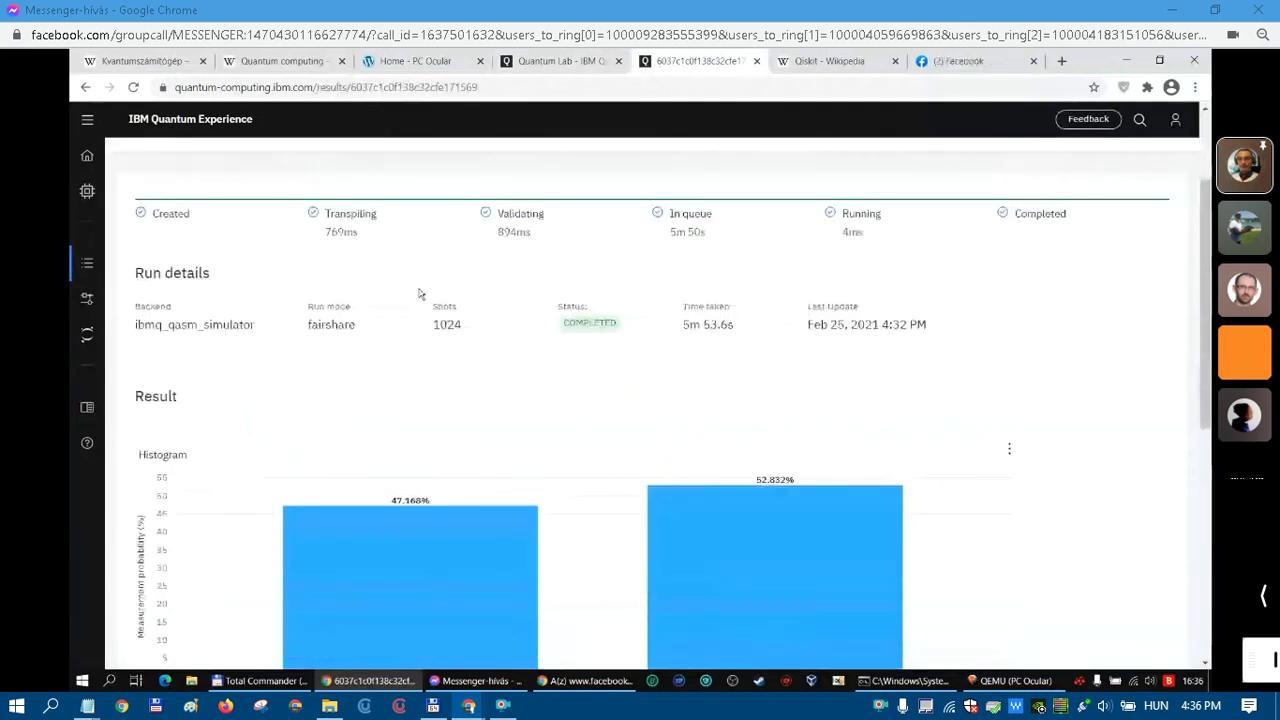
scroll(414, 349, down, 5)
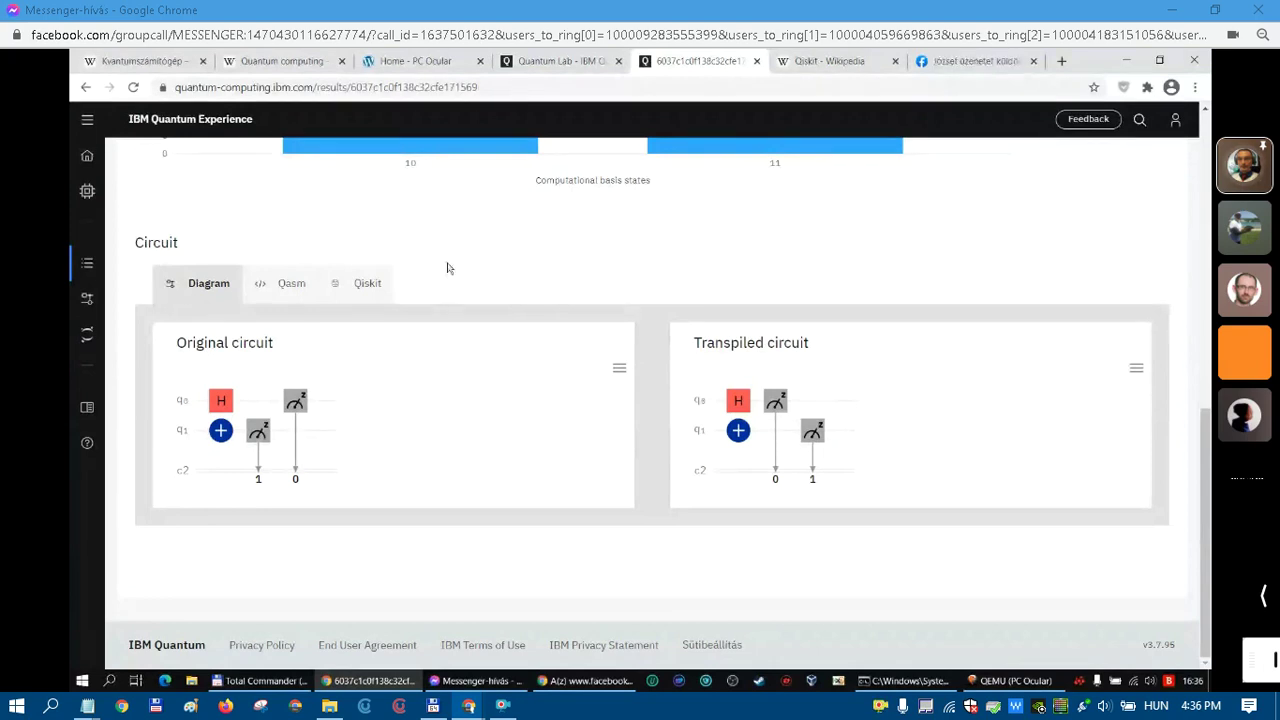
scroll(447, 281, up, 1)
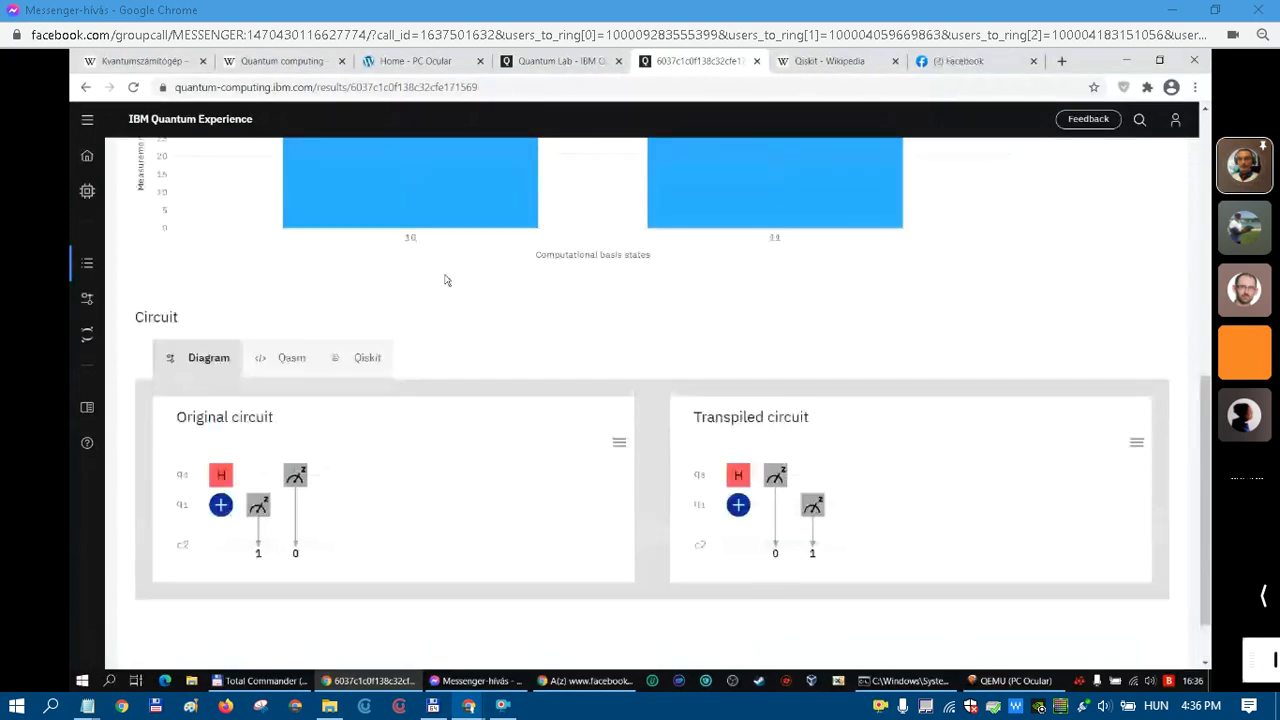
scroll(447, 281, up, 2)
scroll(454, 349, up, 2)
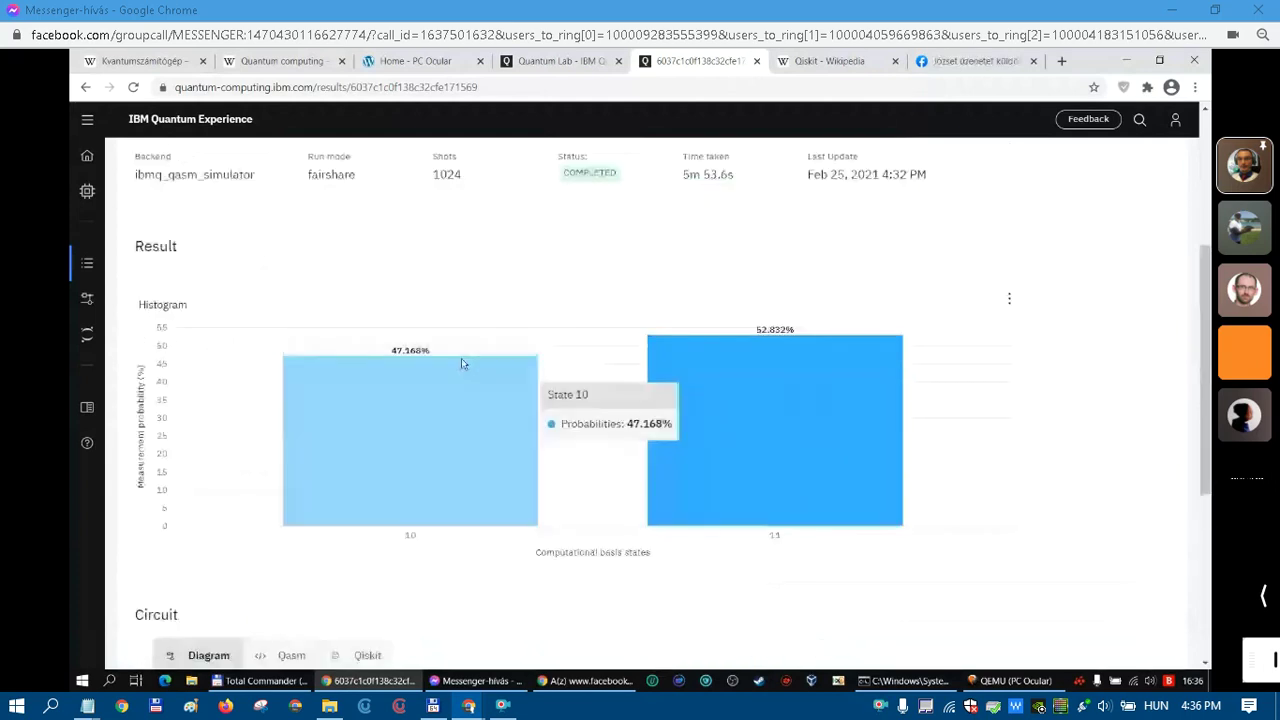
scroll(461, 363, up, 4)
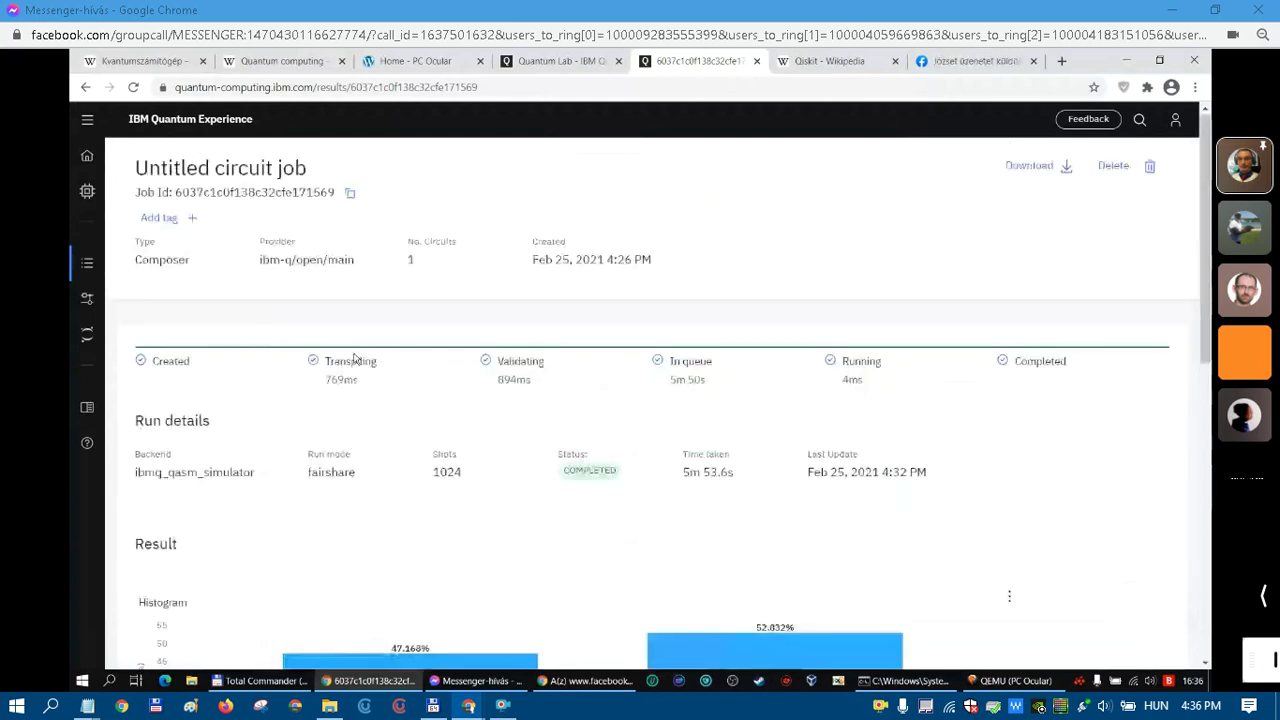
click(88, 196)
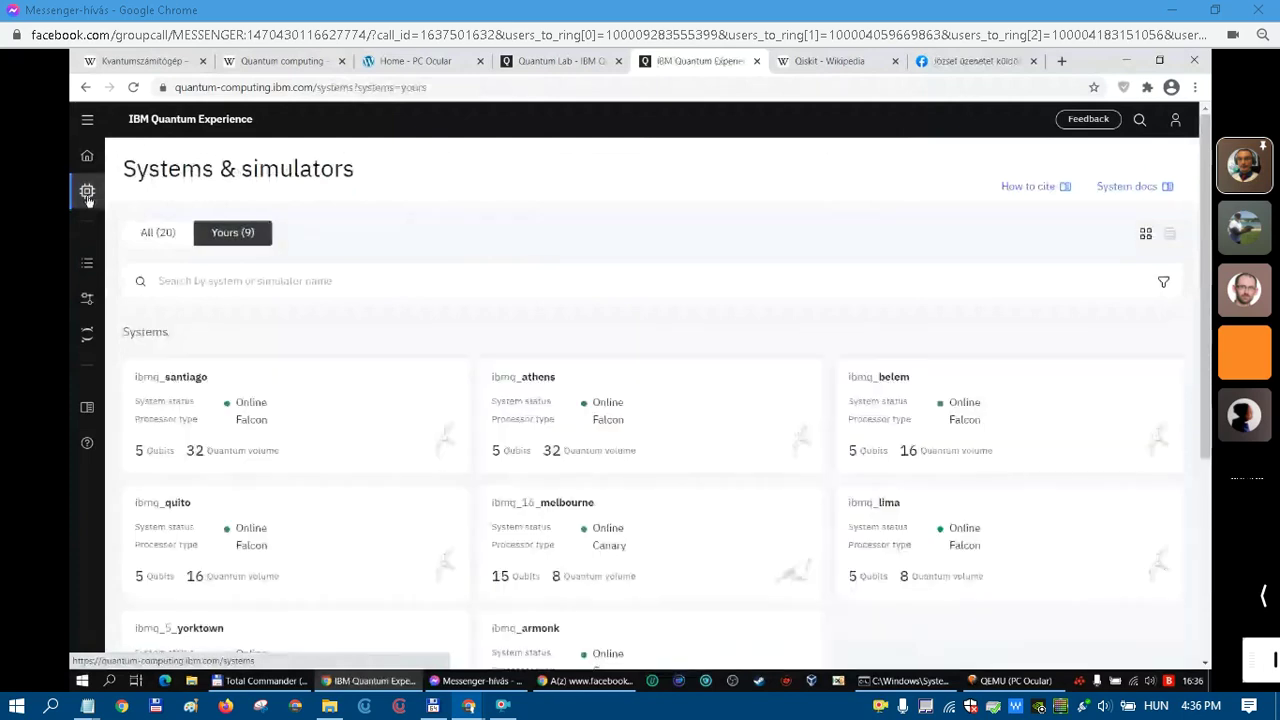
Open the saved Kisfaludy circuit from the Circuit Composer files list.
click(88, 264)
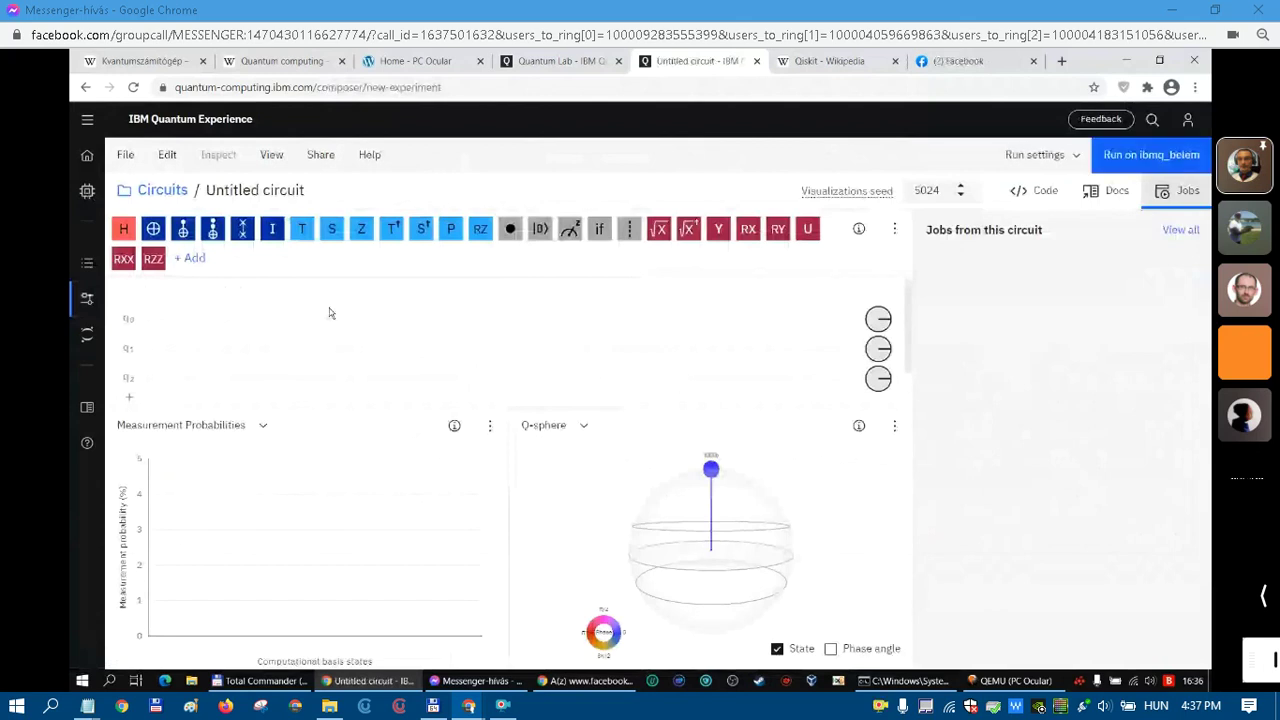
click(163, 190)
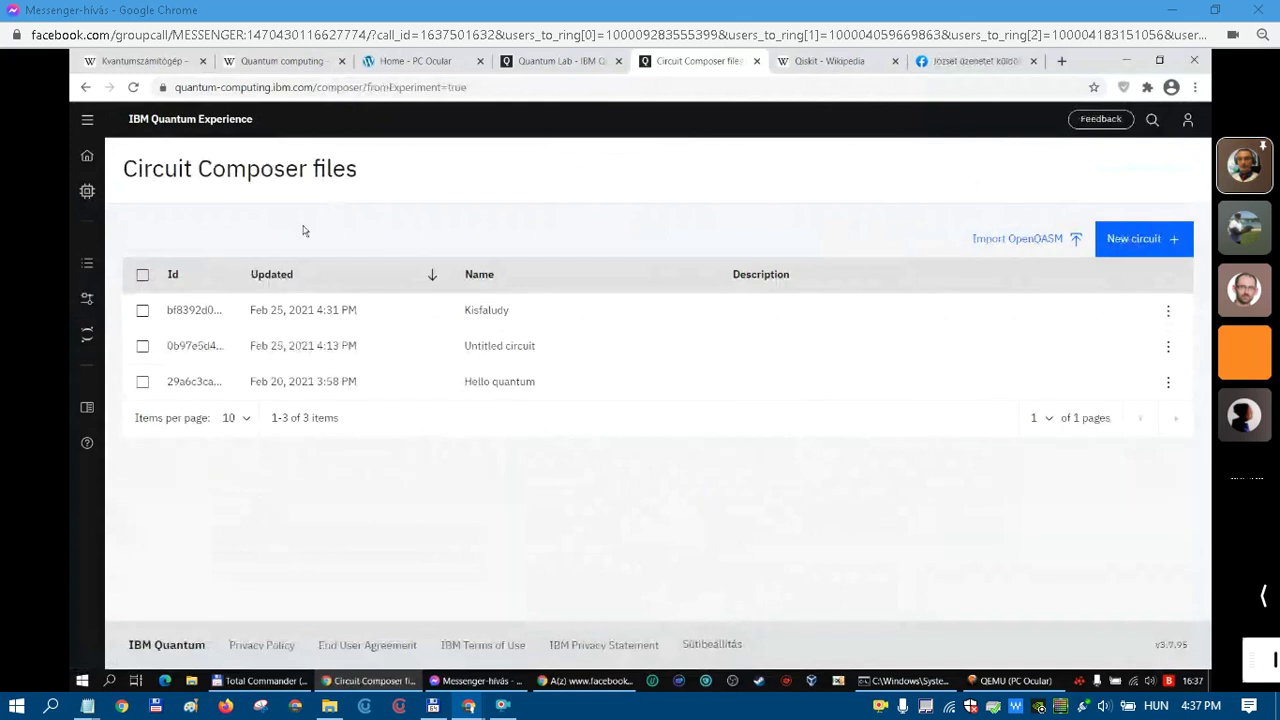
click(482, 316)
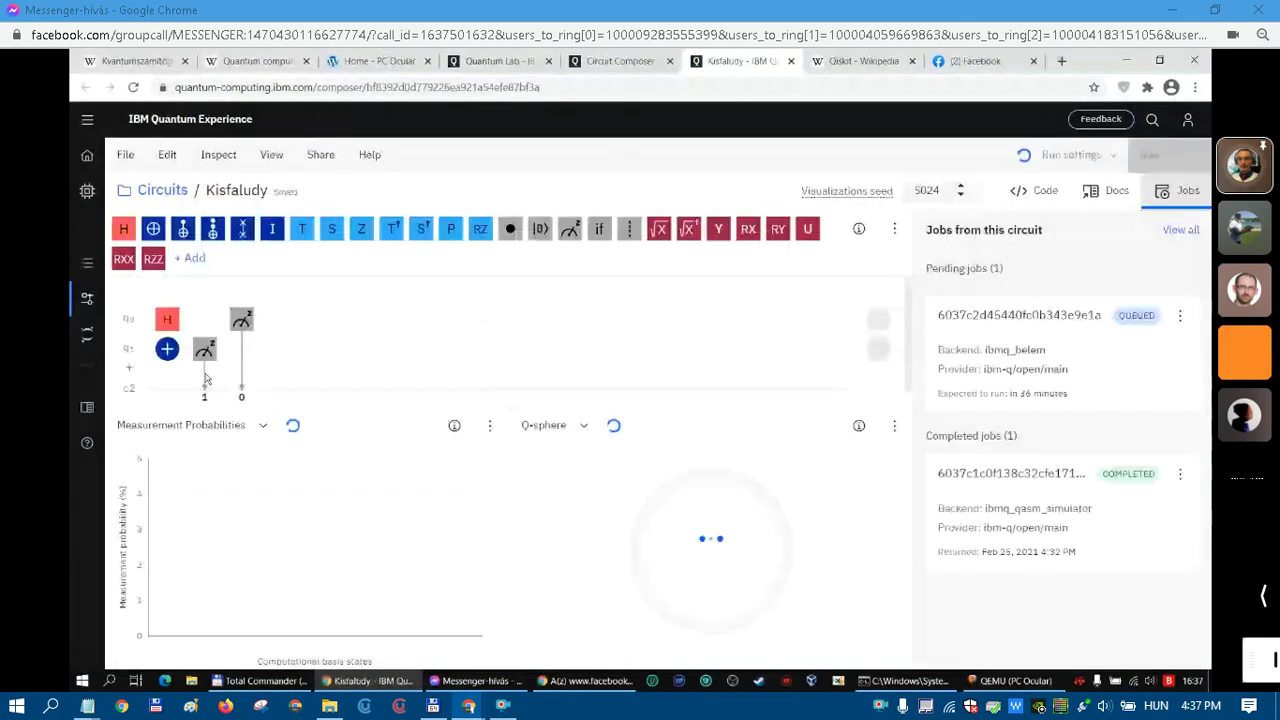
Delete the NOT gate on q1 in the Kisfaludy circuit and place a Hadamard (H) gate there before the measurement.
click(167, 349)
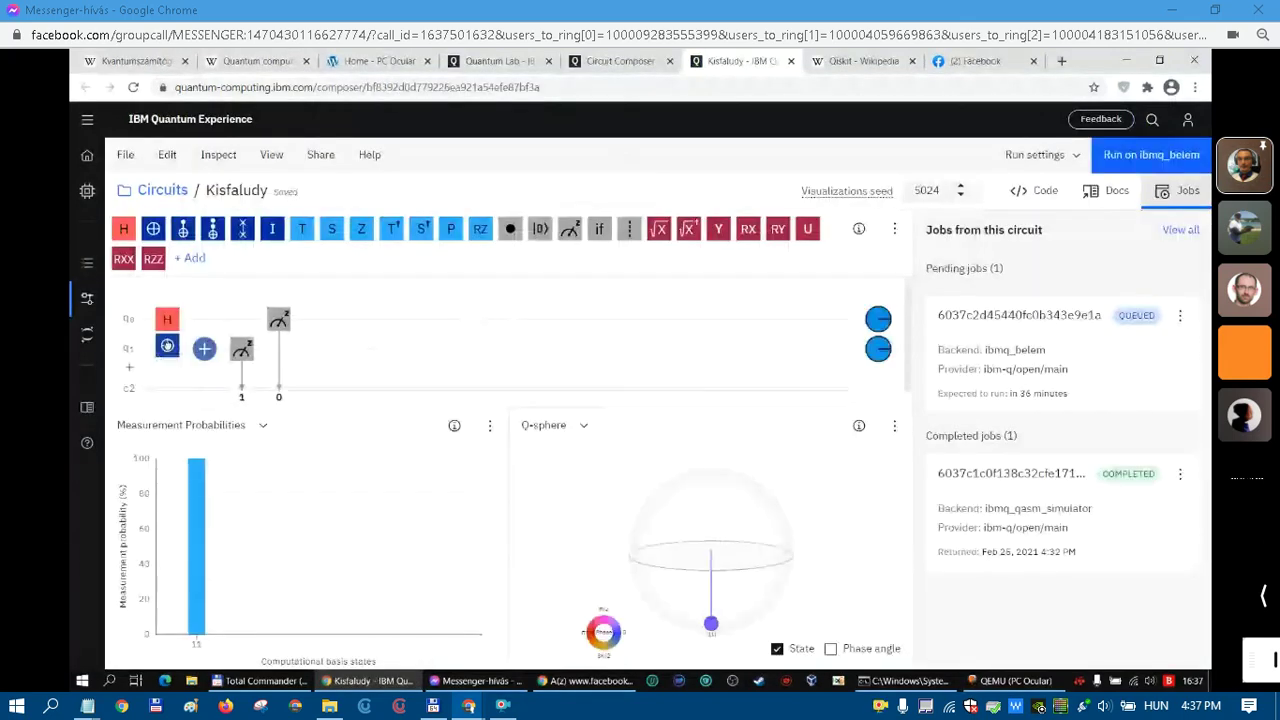
mouse_move(167, 349)
mouse_down()
mouse_move(205, 350)
mouse_move(172, 362)
mouse_up()
click(168, 360)
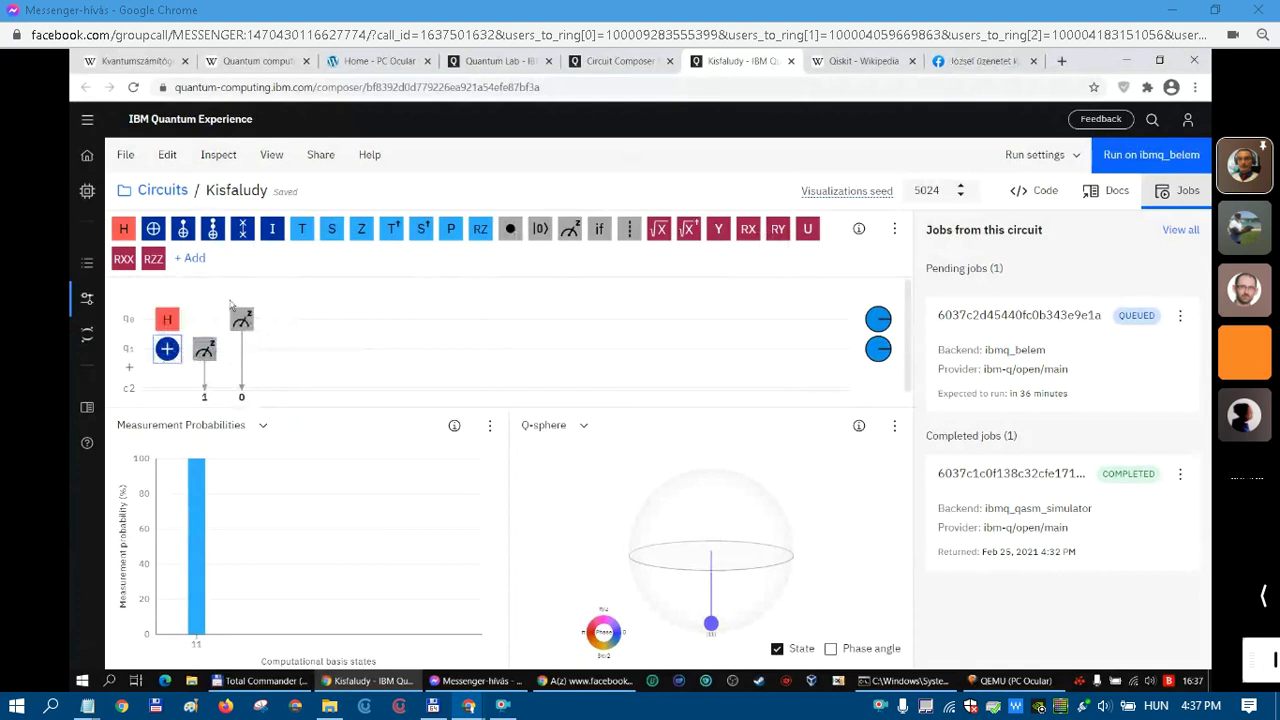
right_click(165, 352)
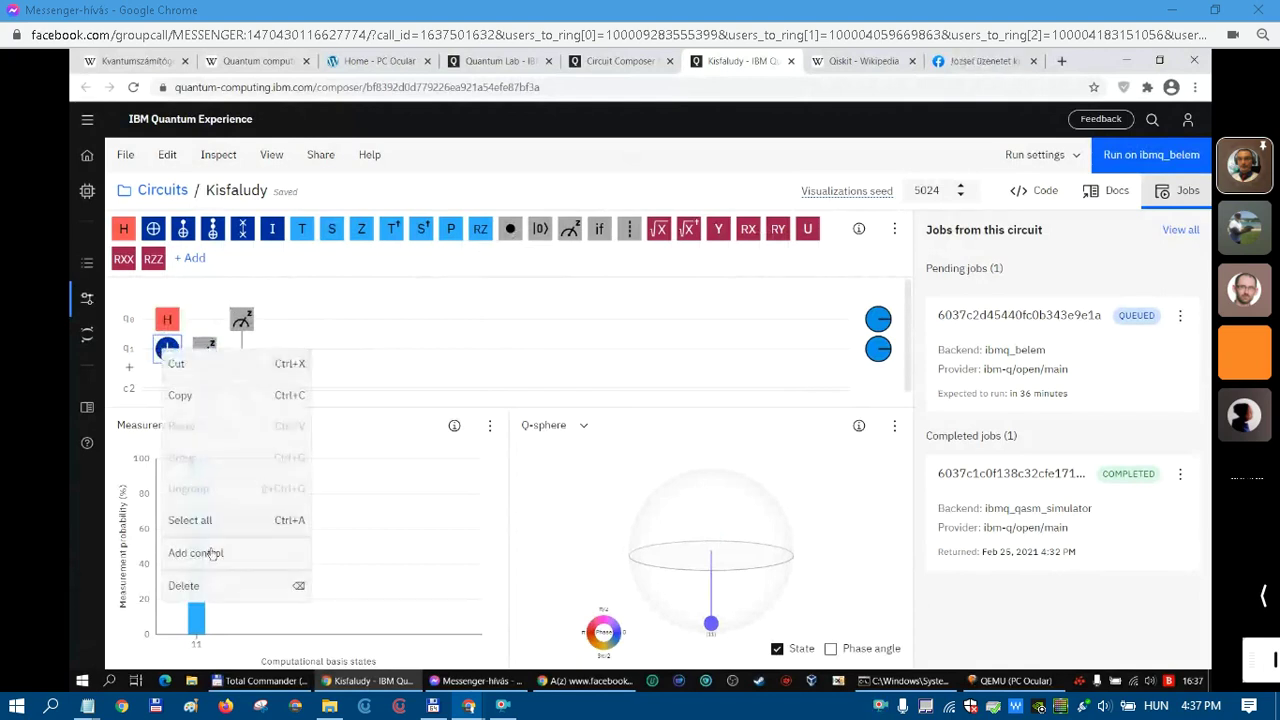
click(218, 588)
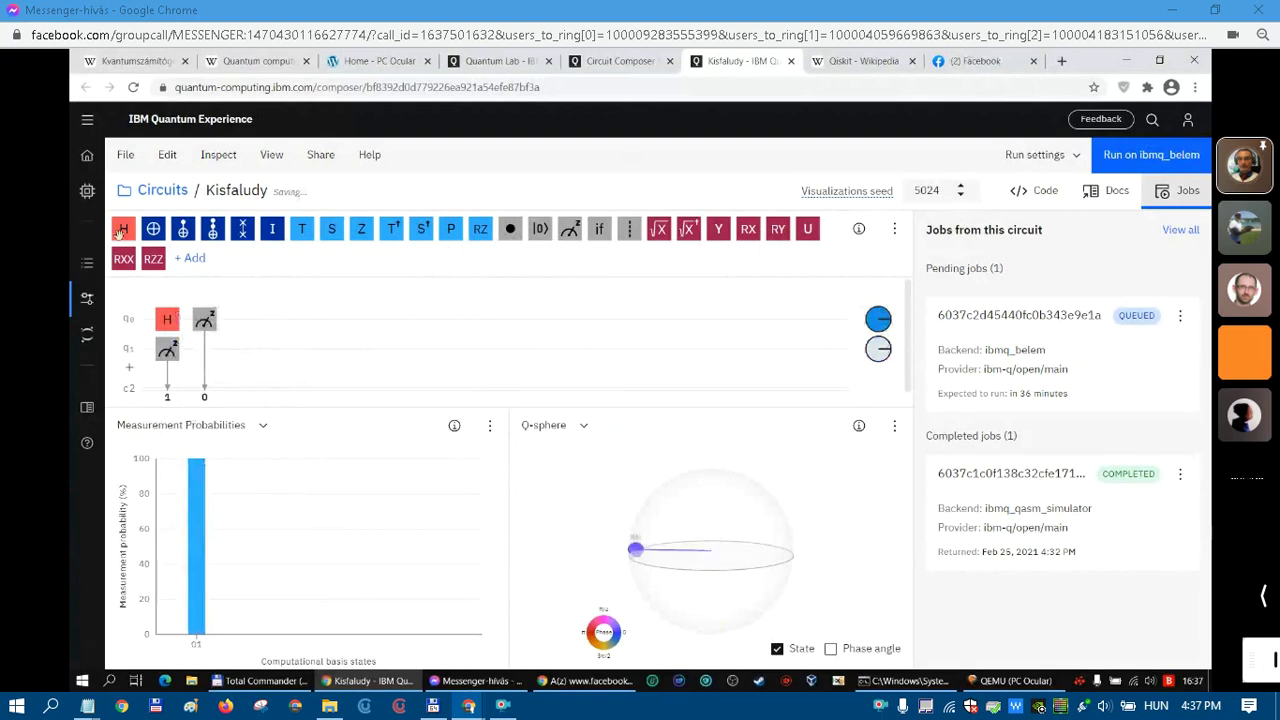
drag(123, 229, 163, 355)
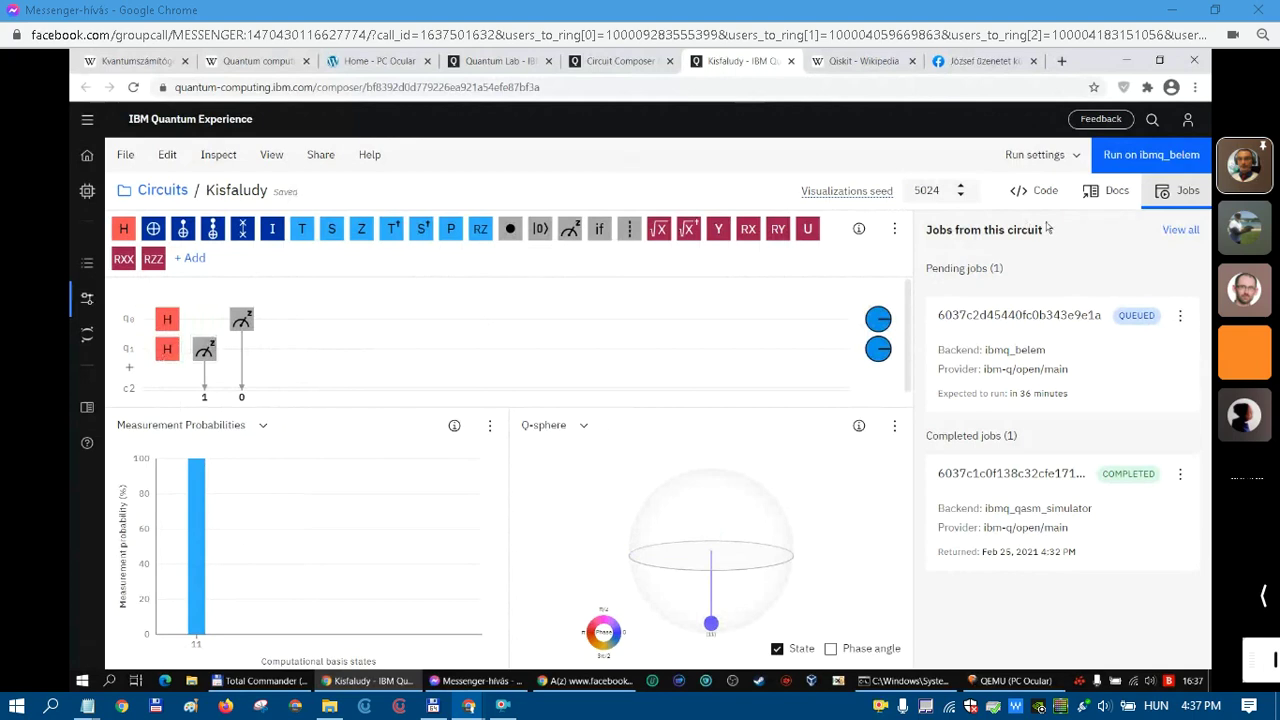
Set the system in the job run settings to ibmq_qasm_simulator.
click(1052, 162)
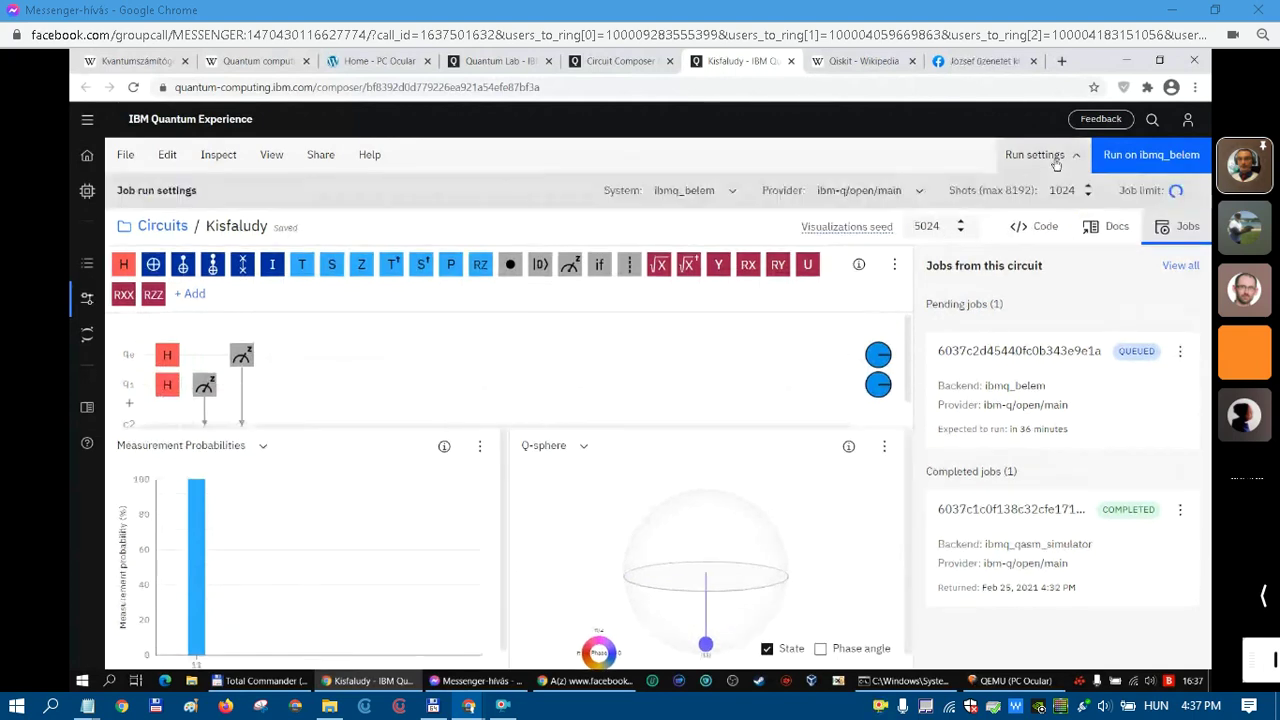
click(652, 190)
scroll(697, 283, down, 3)
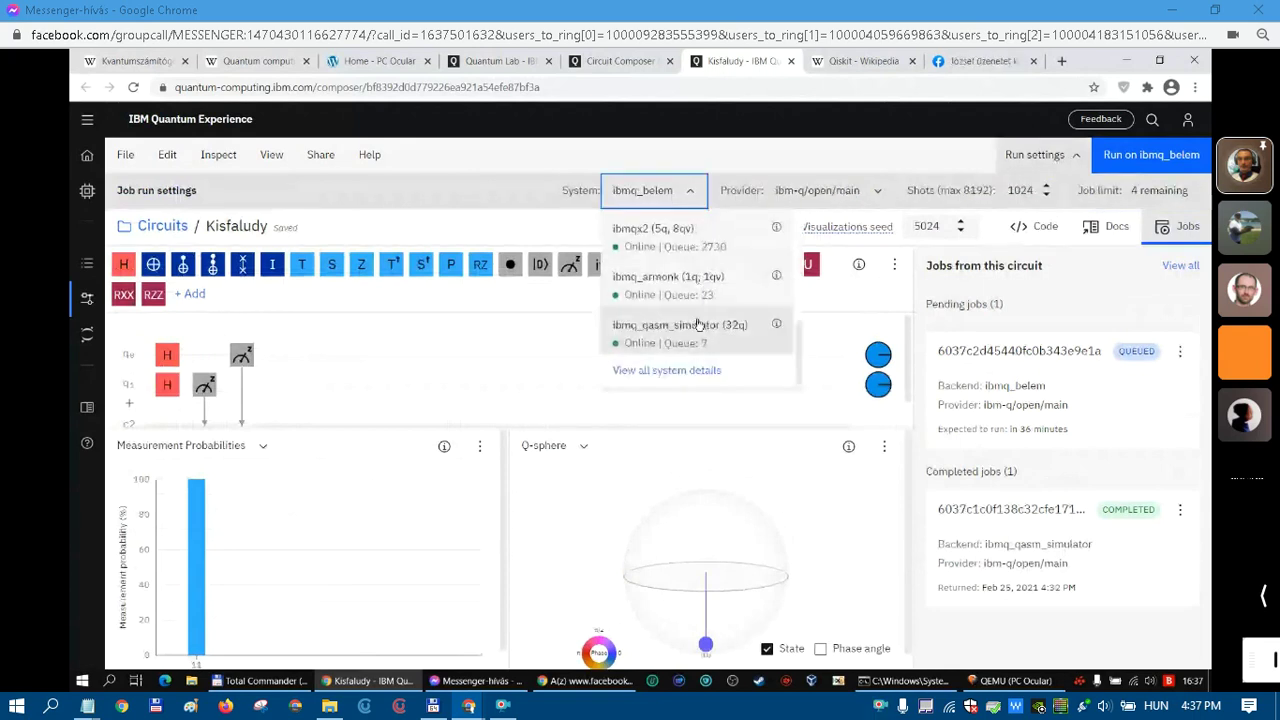
click(697, 325)
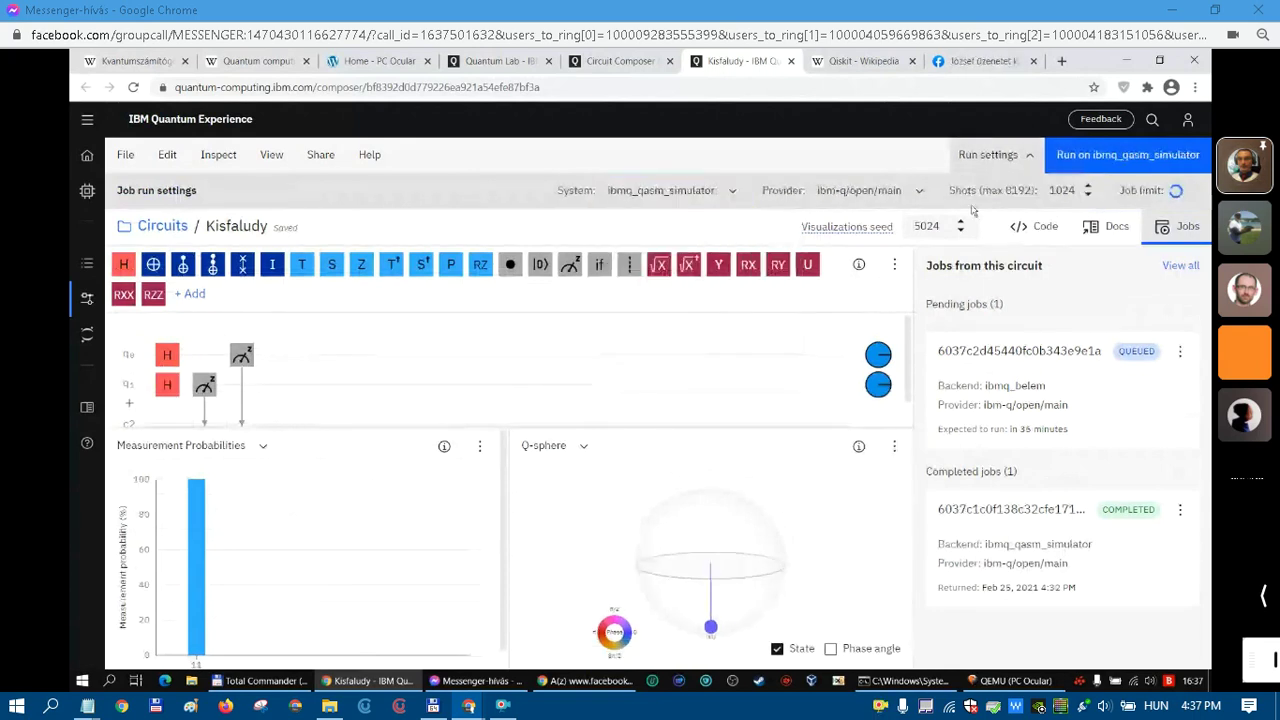
Take a screen snip of the shared circuit view and bring up the overview of open windows.
key(super+shift+s)
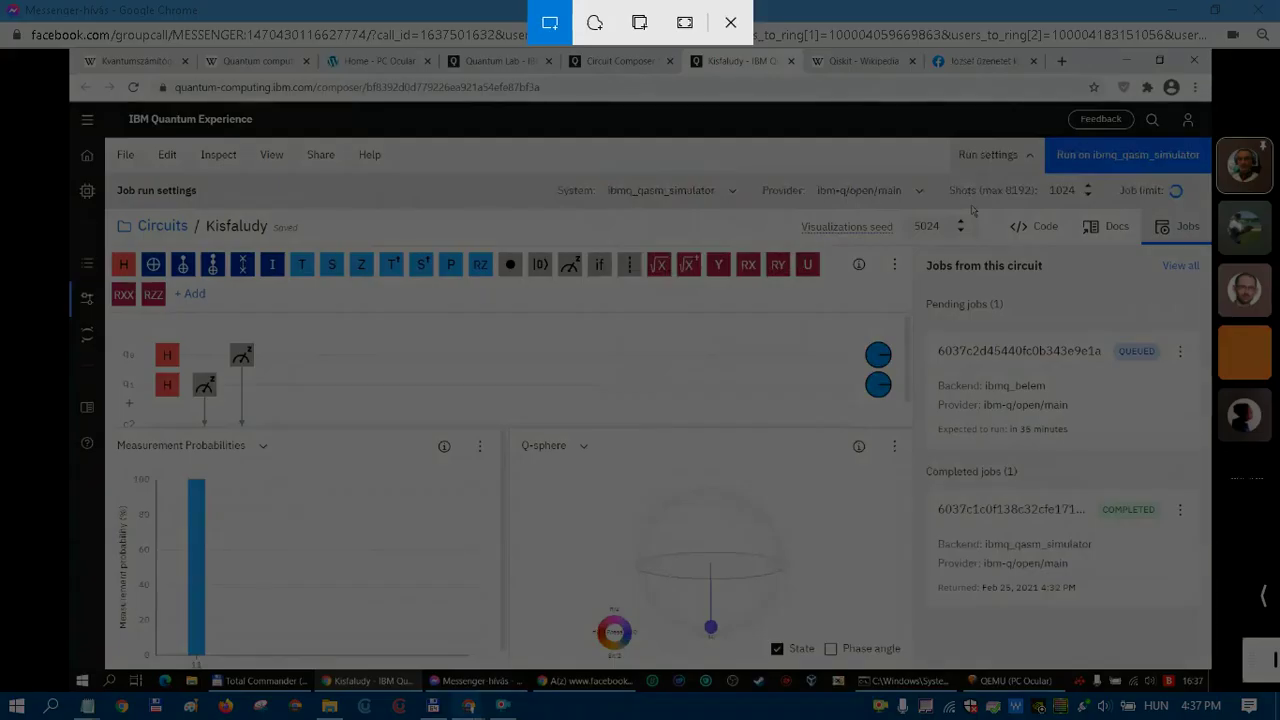
drag(972, 210, 972, 210)
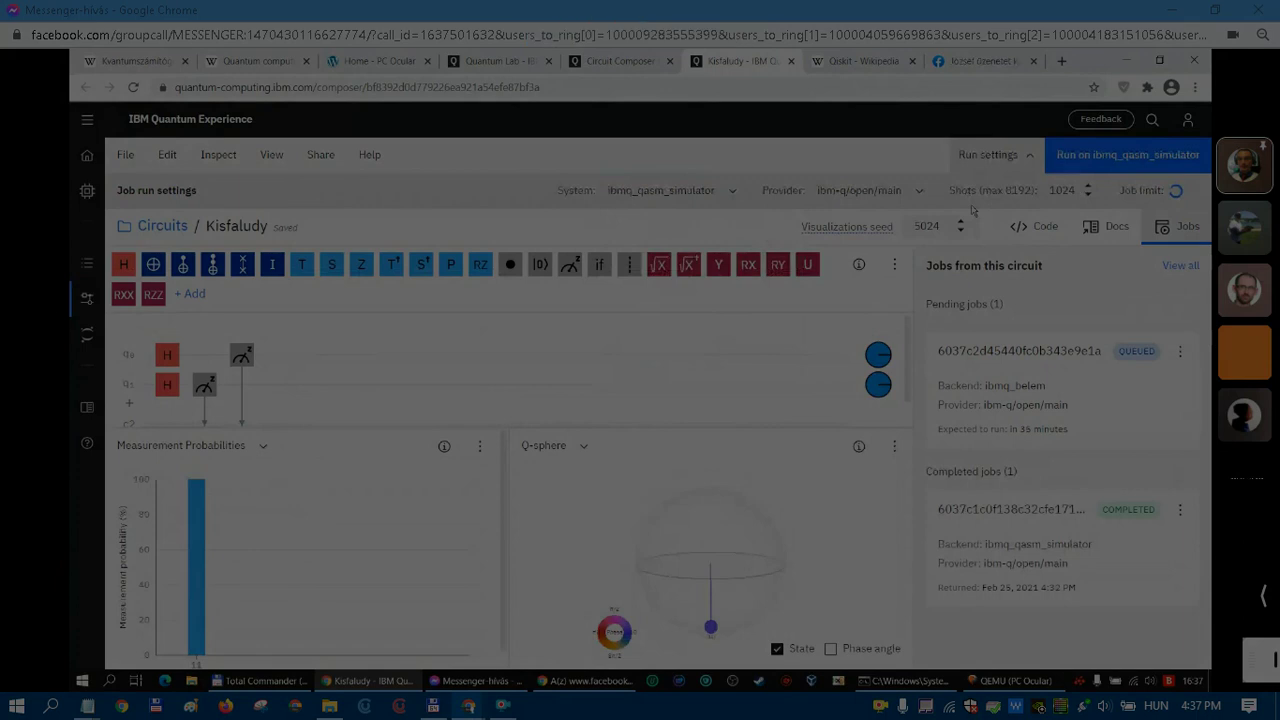
key(alt+Tab)
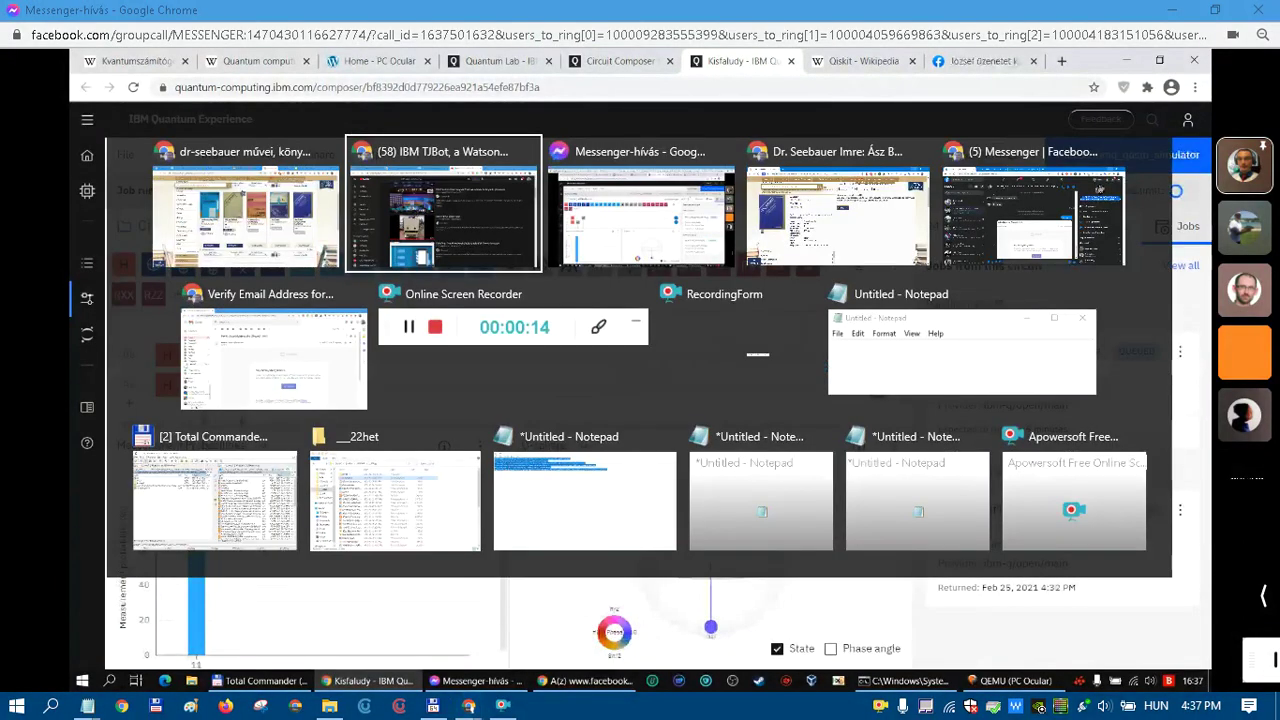
Run the Kisfaludy circuit on ibmq_qasm_simulator, hide the circuit's jobs list, and open the full Jobs page.
click(1130, 158)
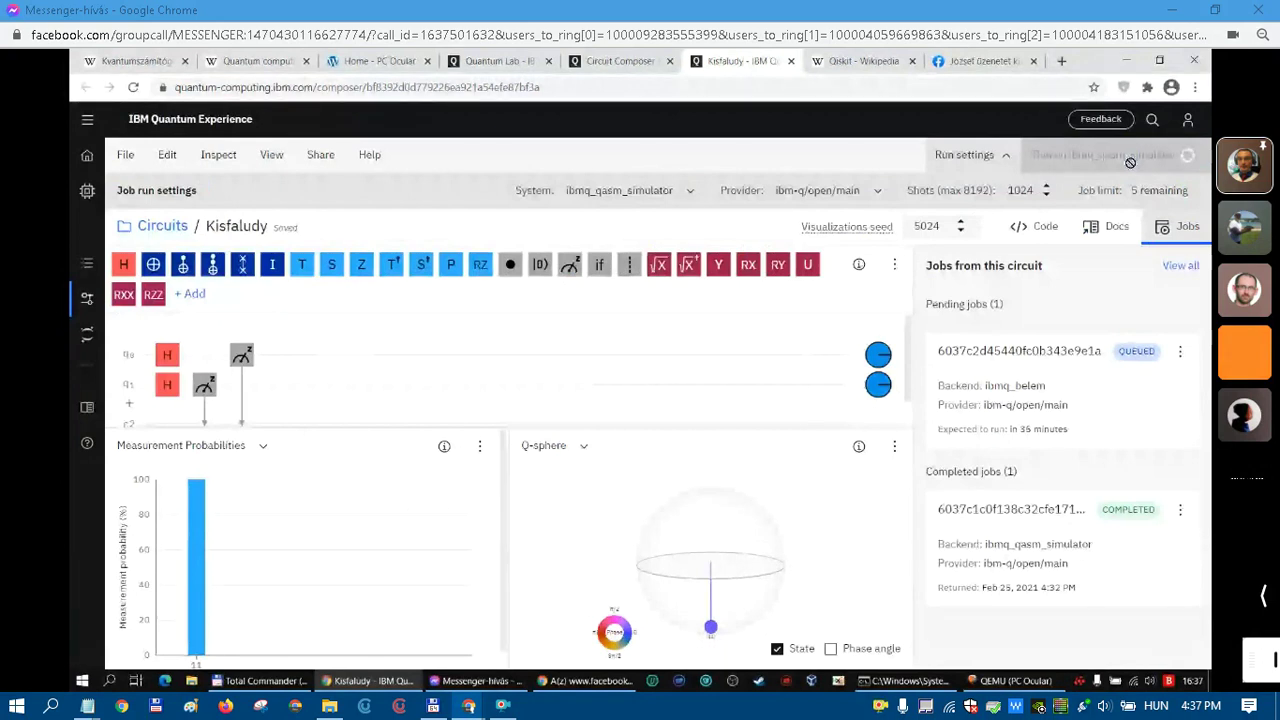
click(1175, 226)
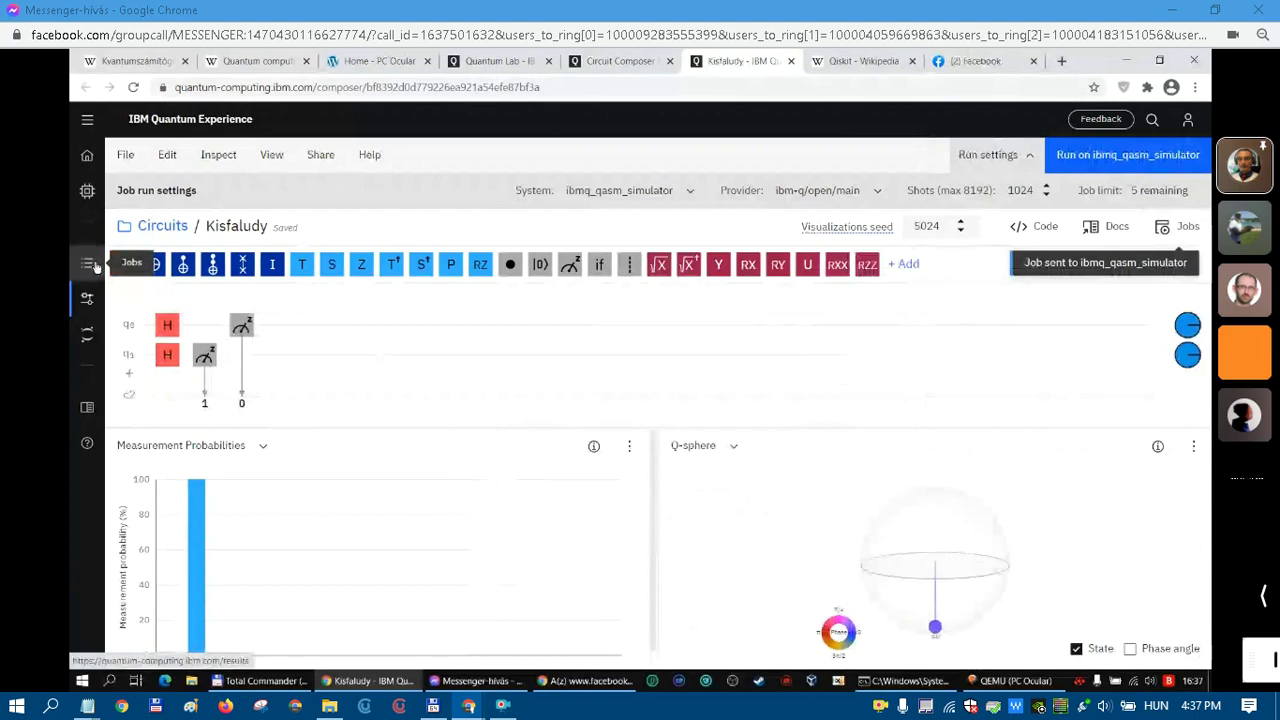
click(88, 263)
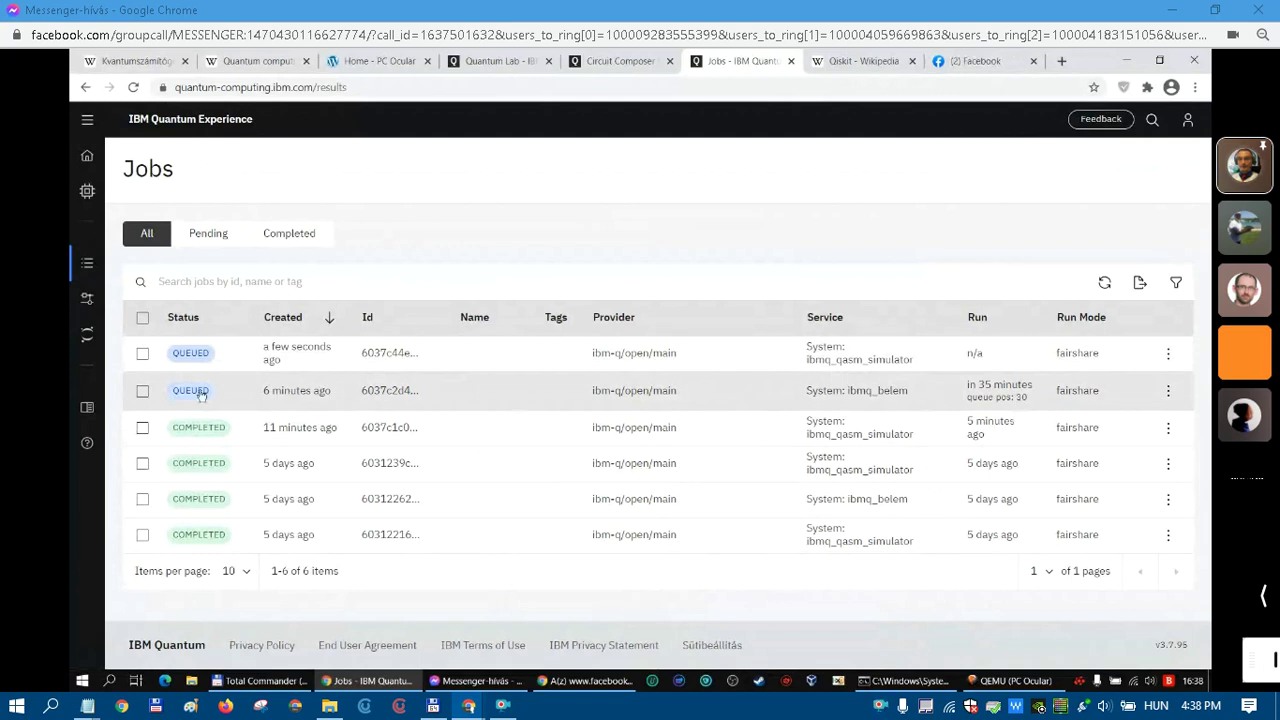
Open the queued ibmq_belem job and review its progress, run details, and original and transpiled circuit diagrams.
click(1018, 396)
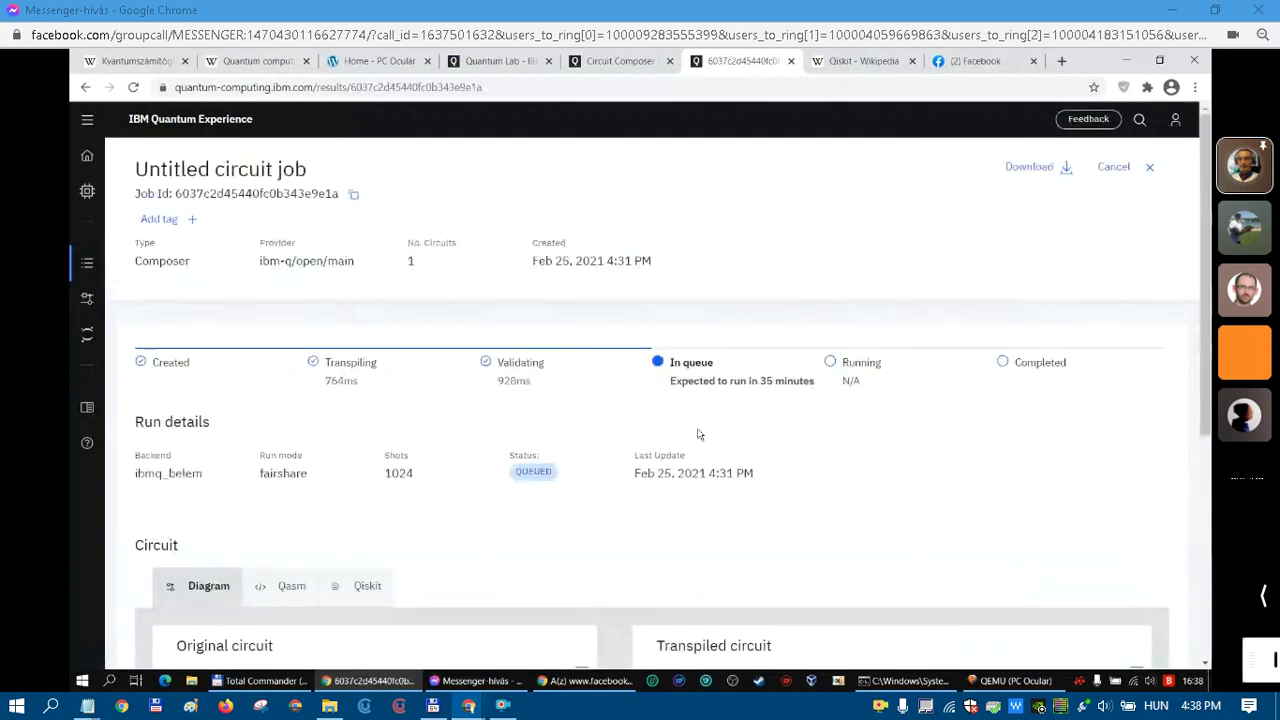
scroll(690, 437, down, 2)
scroll(681, 440, down, 2)
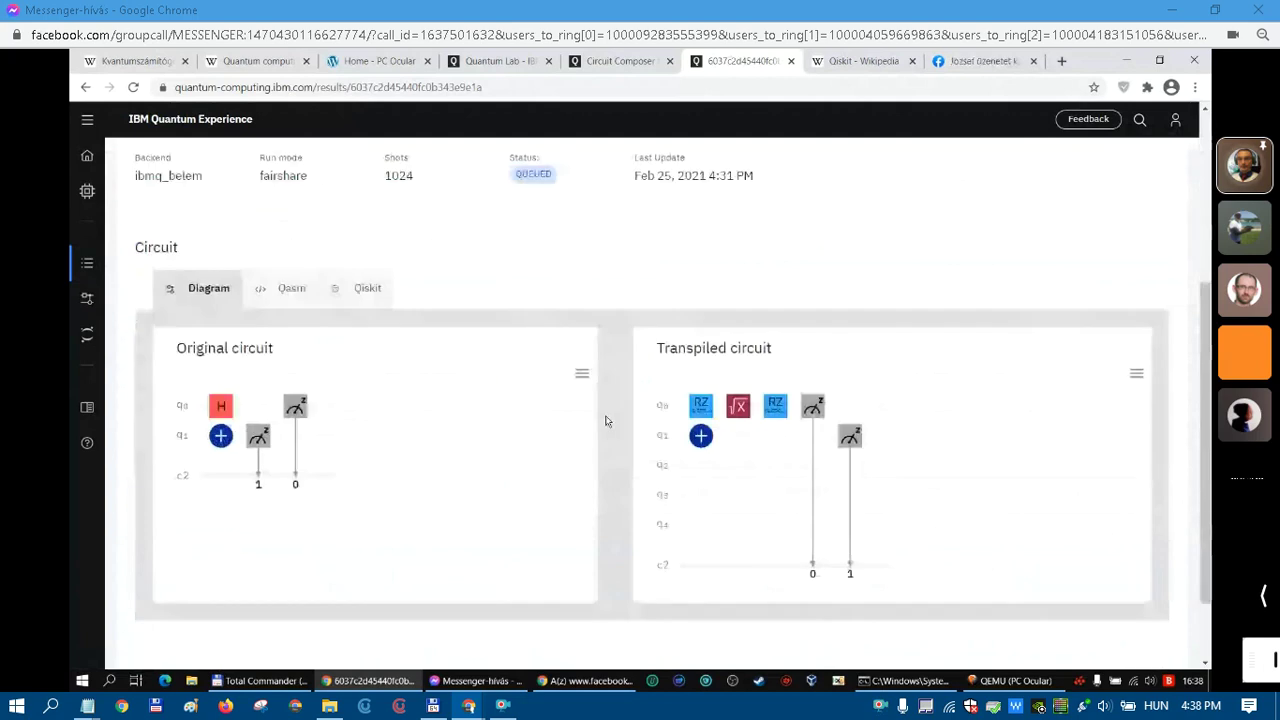
scroll(605, 421, down, 2)
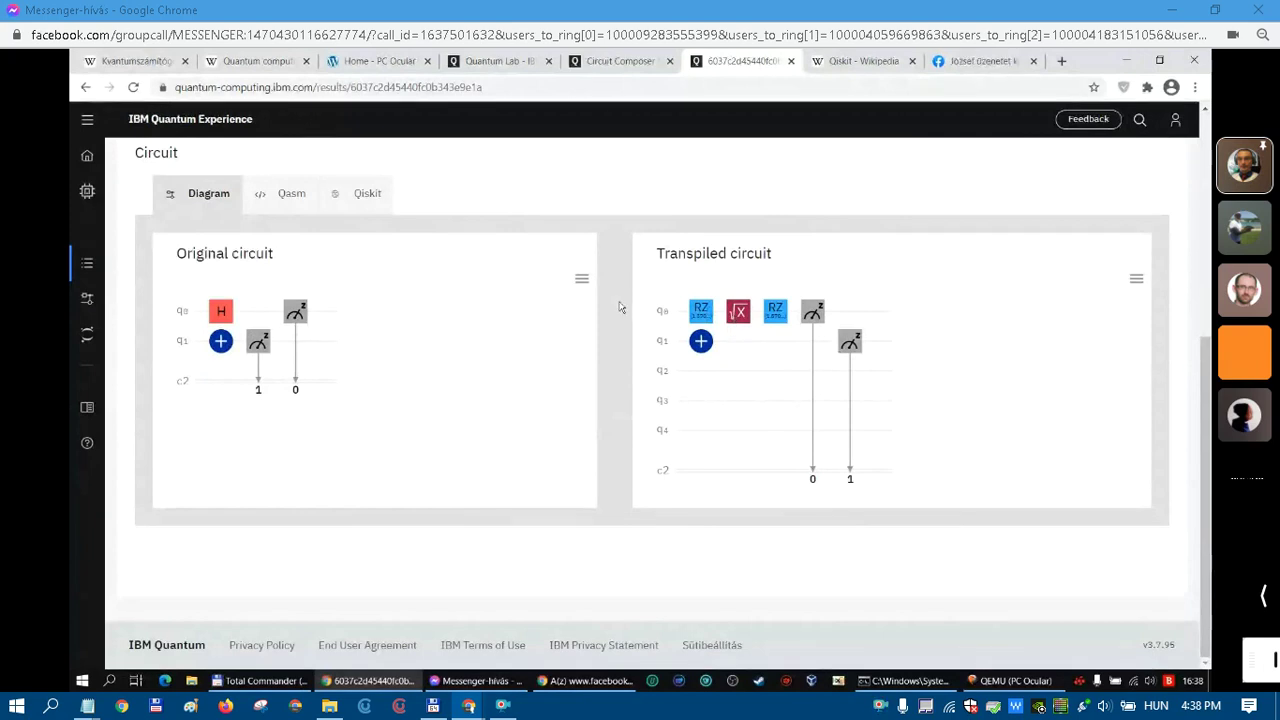
scroll(620, 307, up, 2)
scroll(620, 307, up, 2)
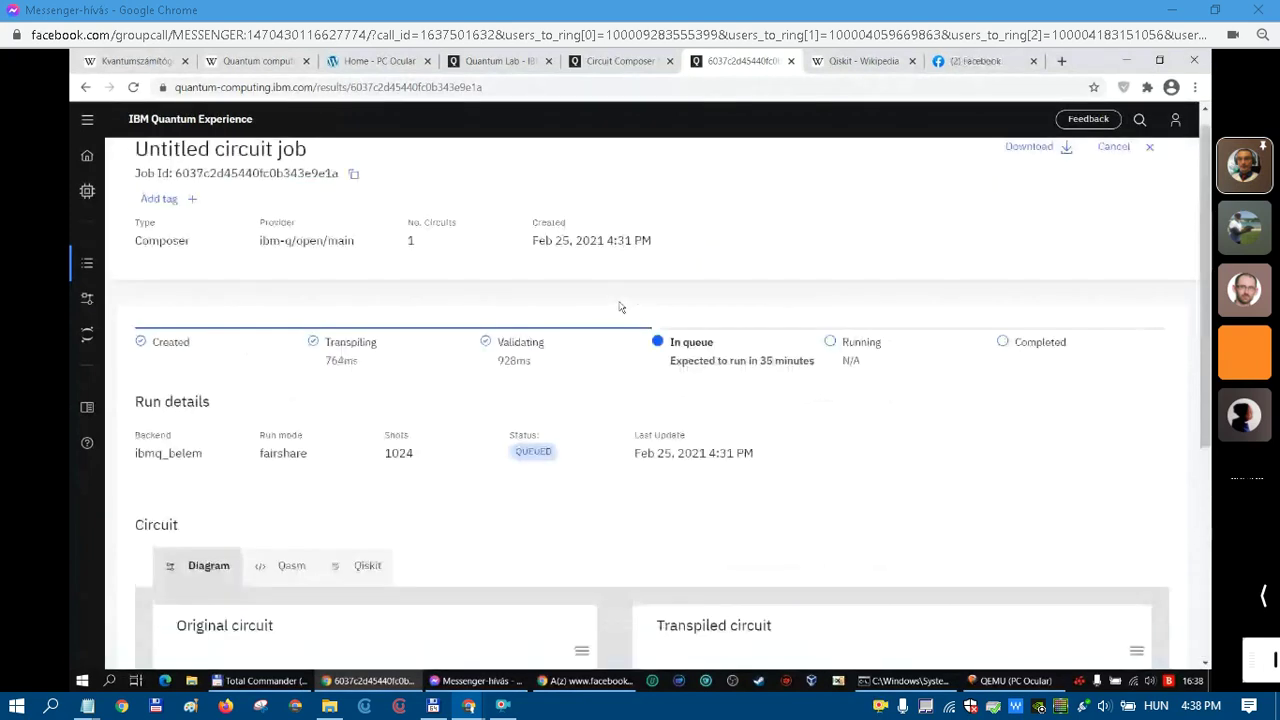
scroll(620, 307, up, 1)
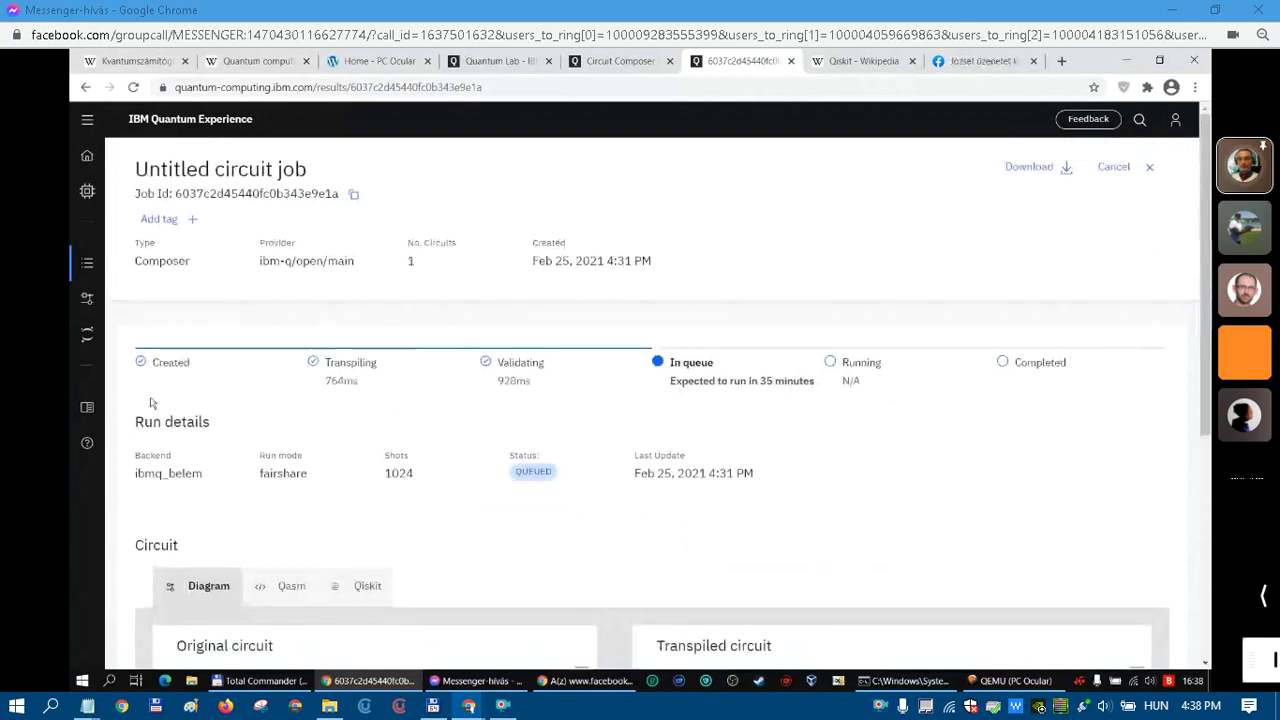
Open the IBM Quantum Experience docs and look through the Get started page and the Circuit Composer topics.
click(89, 406)
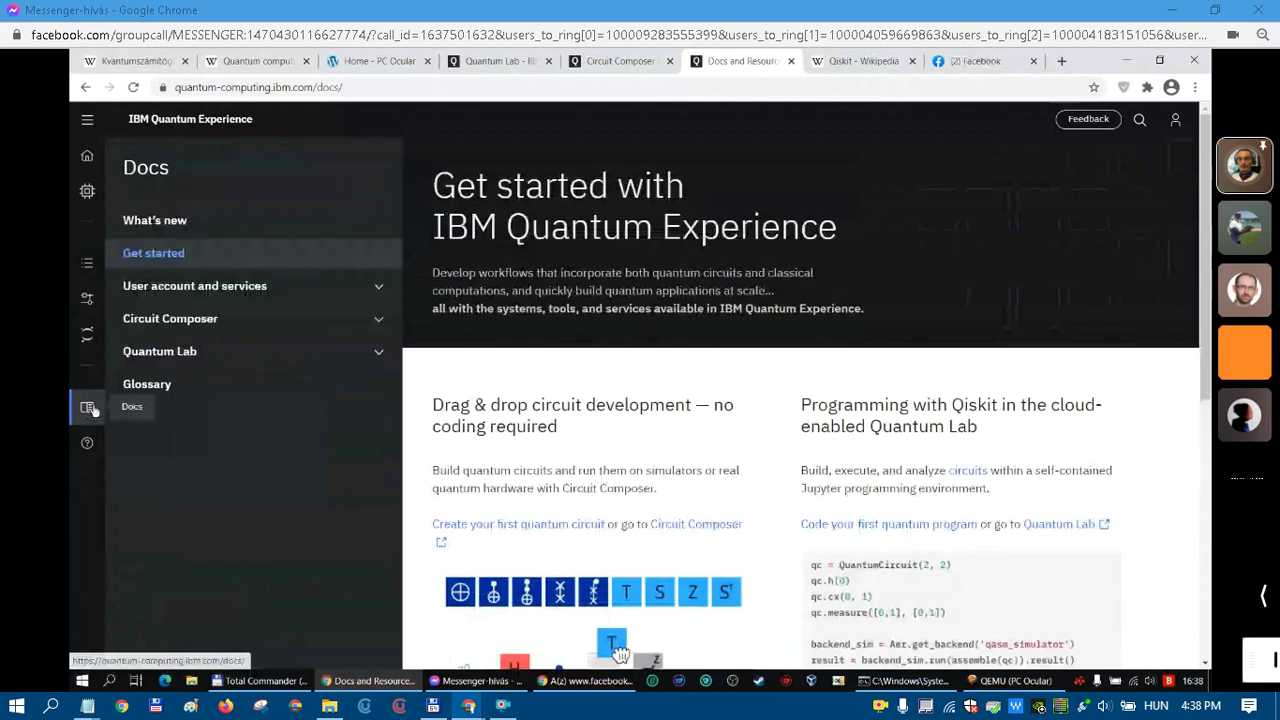
scroll(906, 366, down, 2)
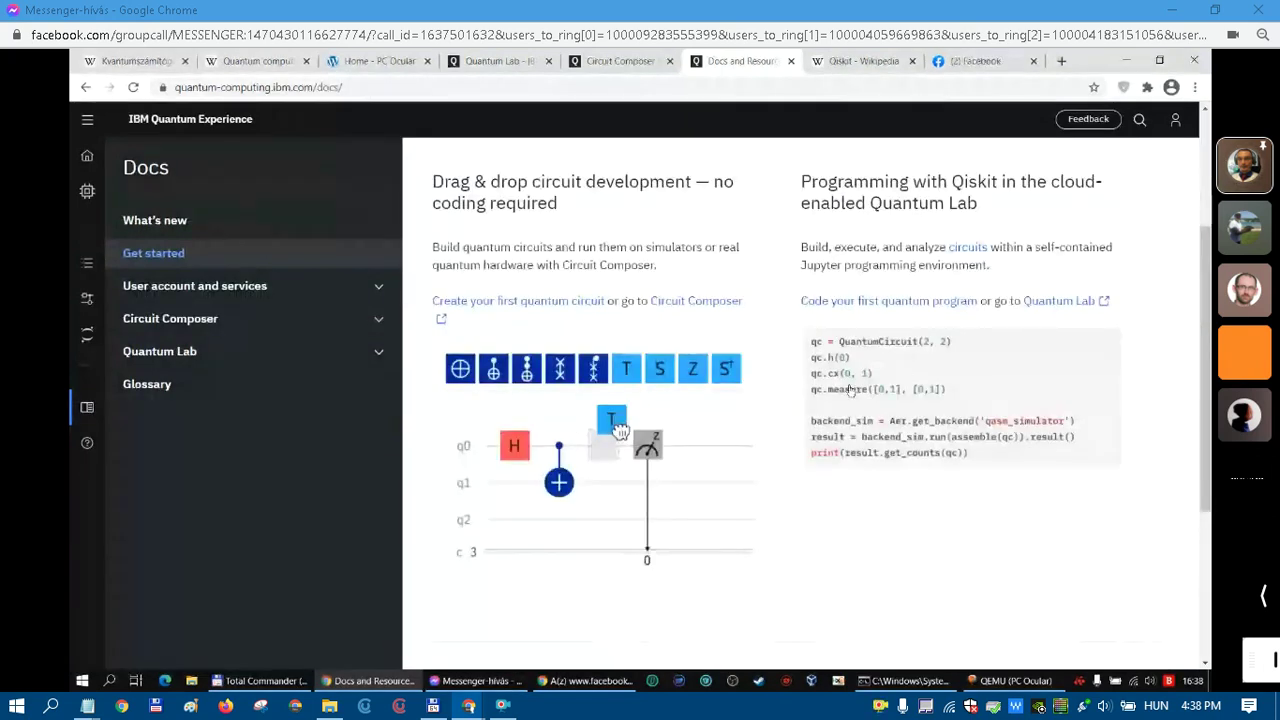
click(207, 320)
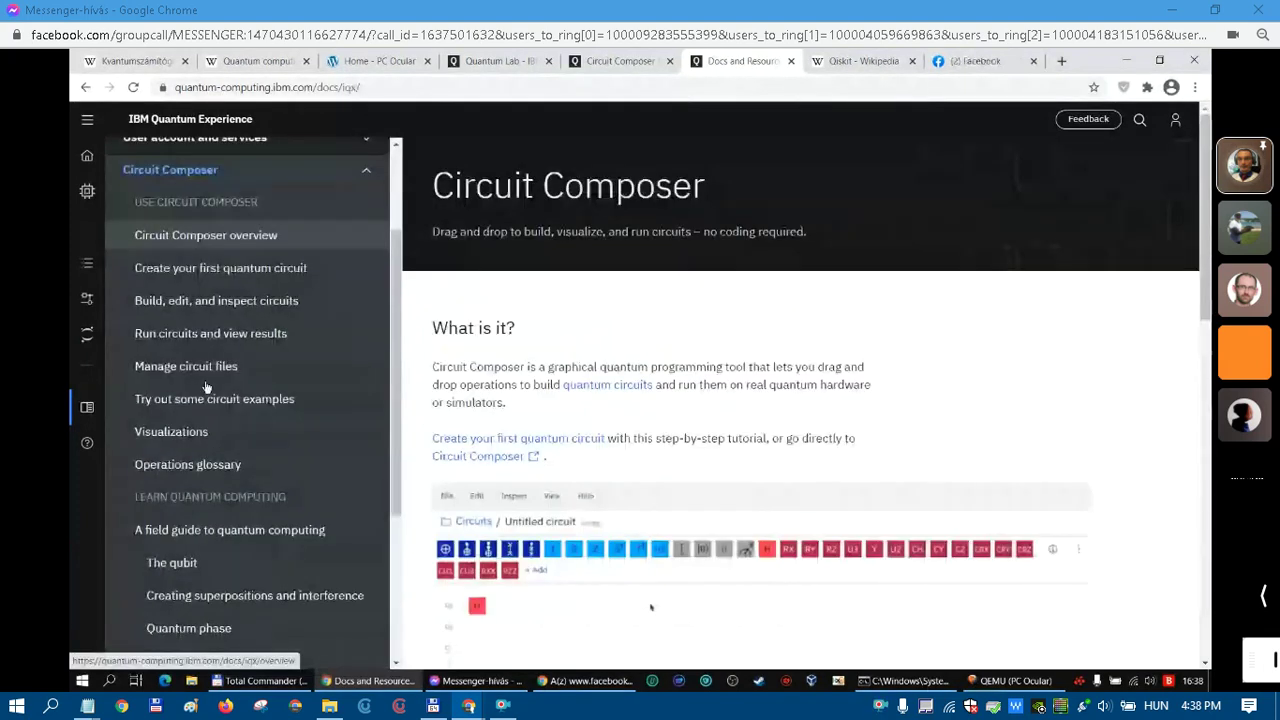
scroll(206, 388, down, 2)
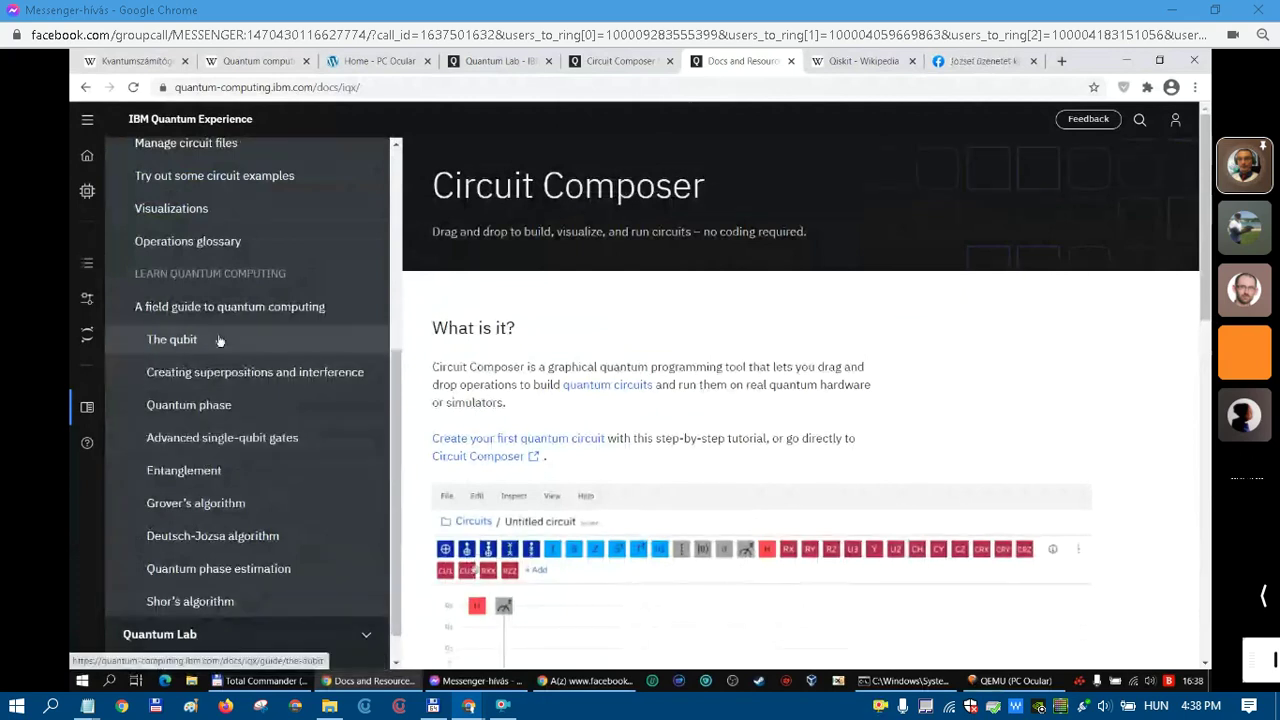
scroll(260, 478, down, 1)
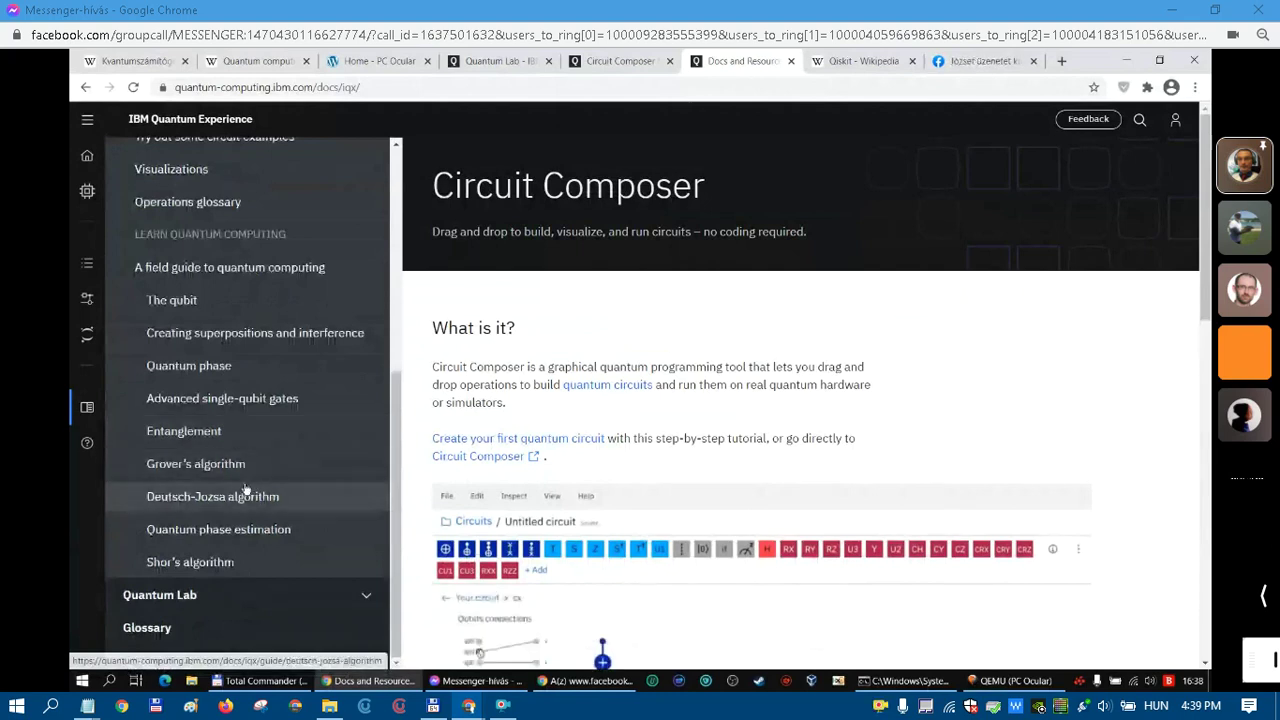
Open the Entanglement topic in the field guide and read its introduction and two principles of quantum computing.
click(212, 438)
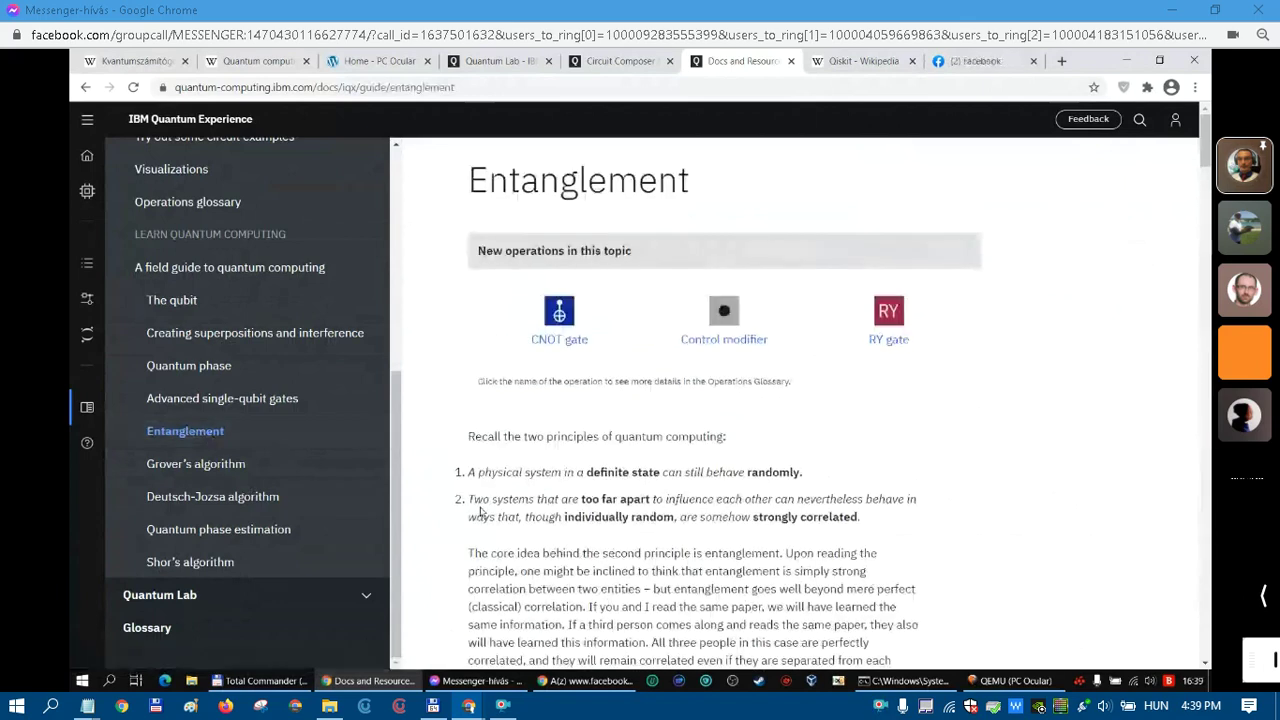
scroll(466, 514, down, 3)
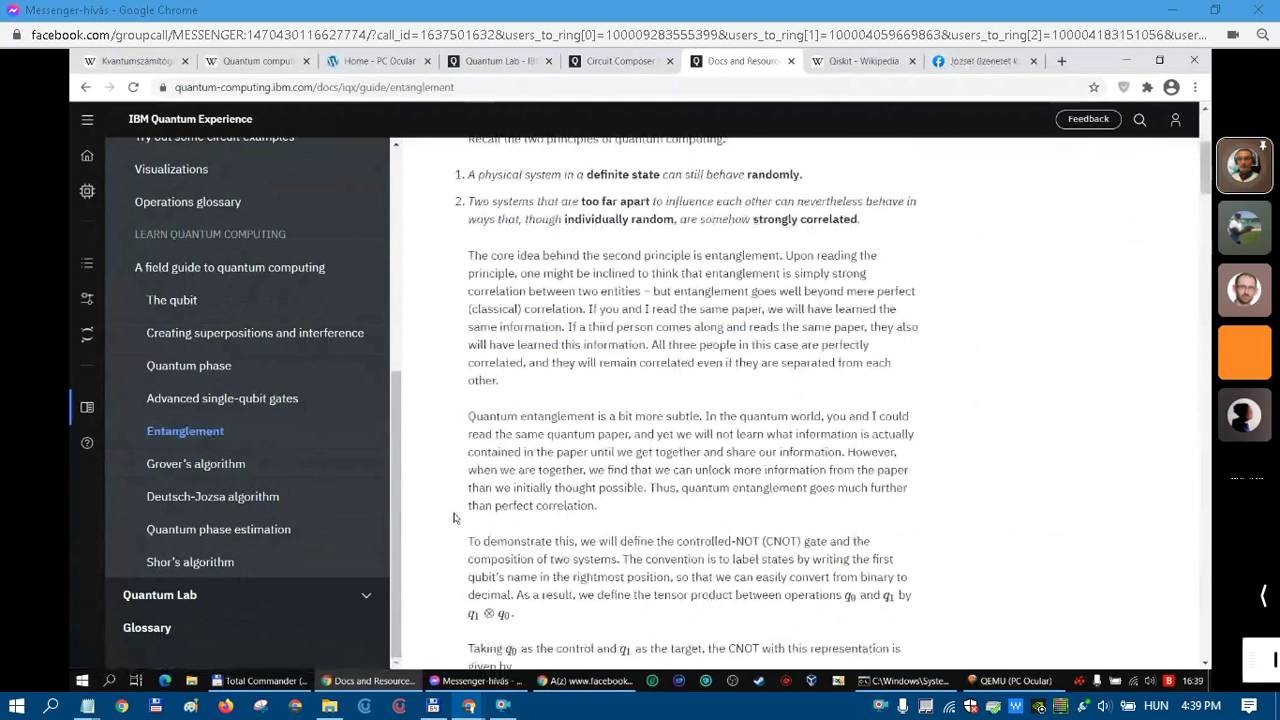
scroll(450, 517, up, 1)
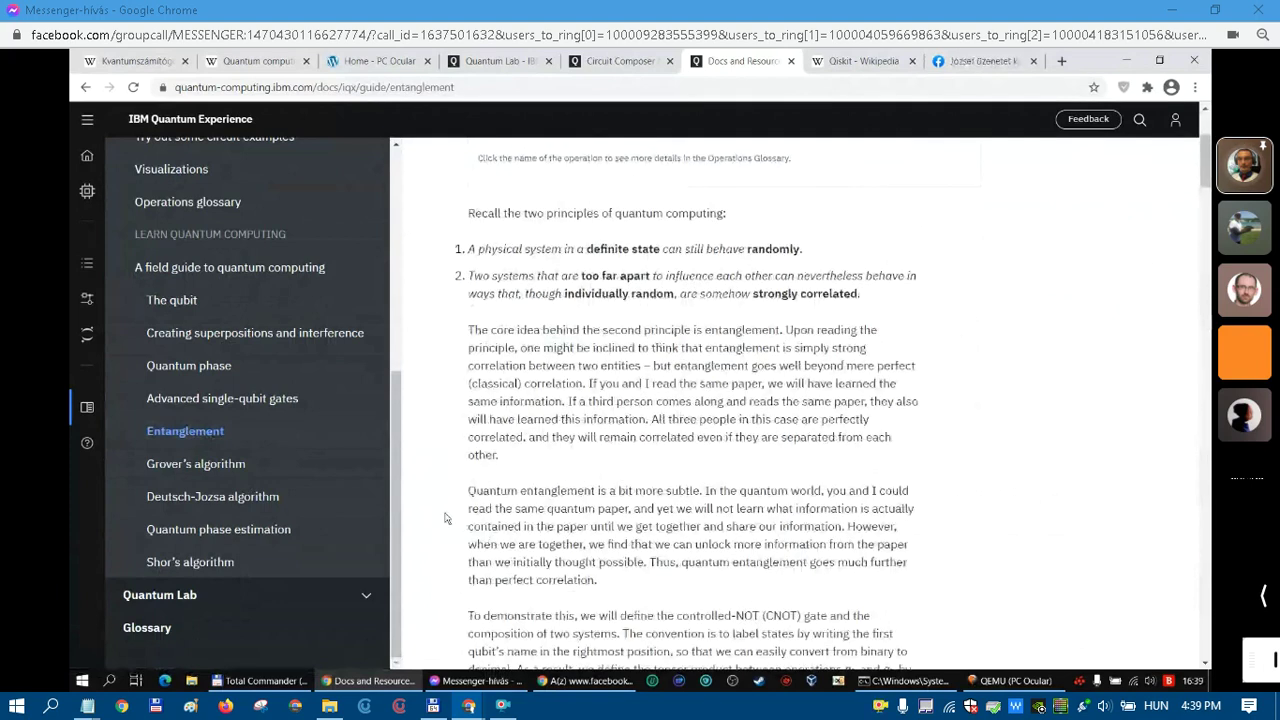
scroll(446, 517, up, 3)
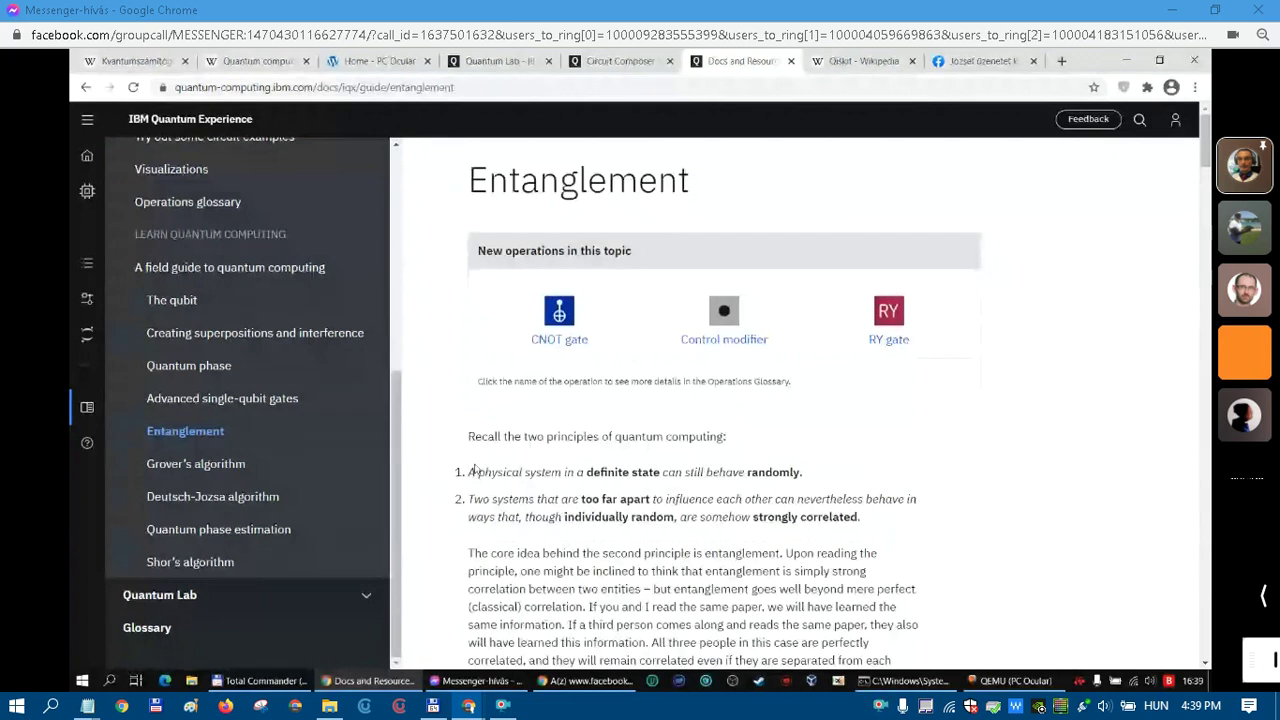
Switch to the Wikipedia Quantum computing article and go back through its Quantum circuit section to the introduction.
click(262, 56)
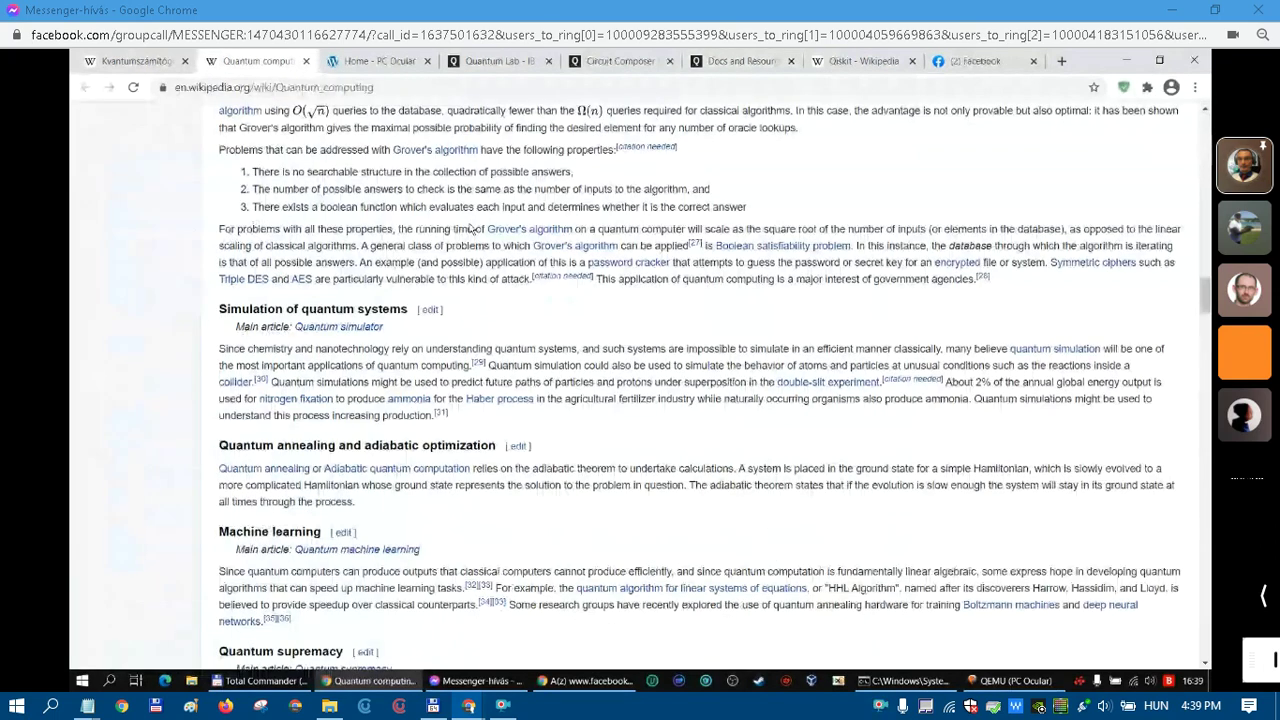
scroll(1183, 377, up, 10)
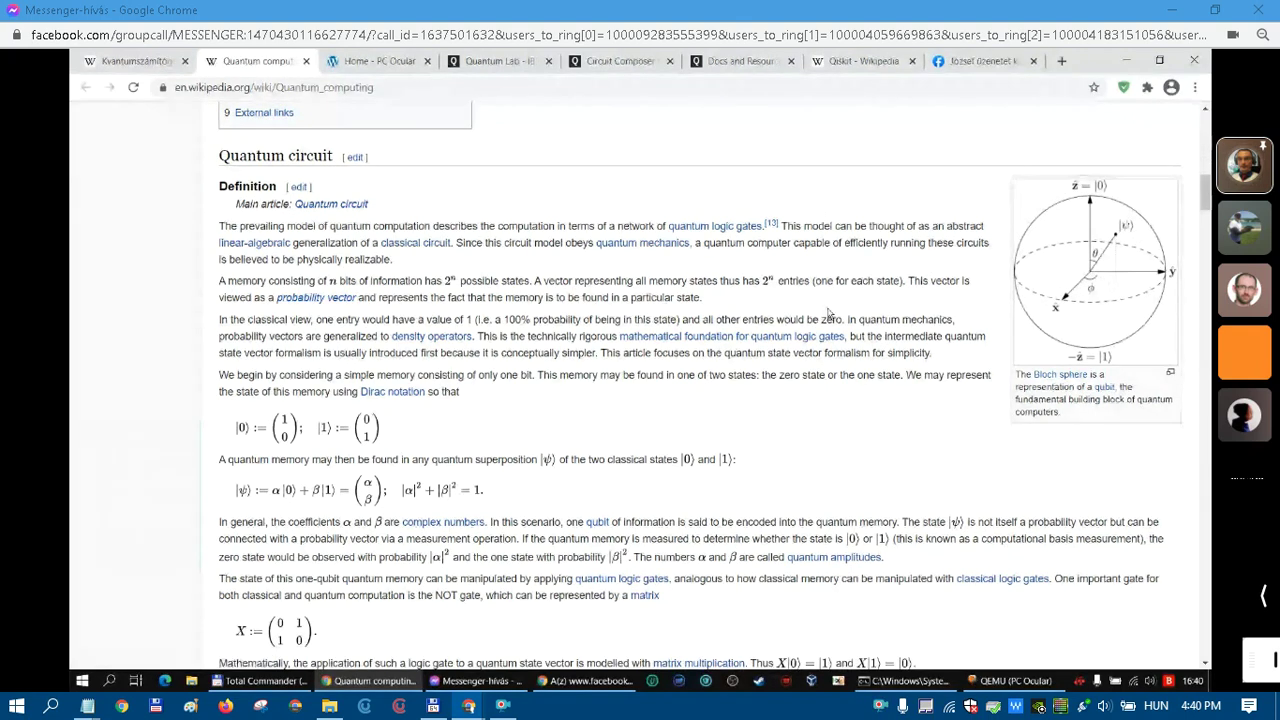
scroll(828, 313, up, 2)
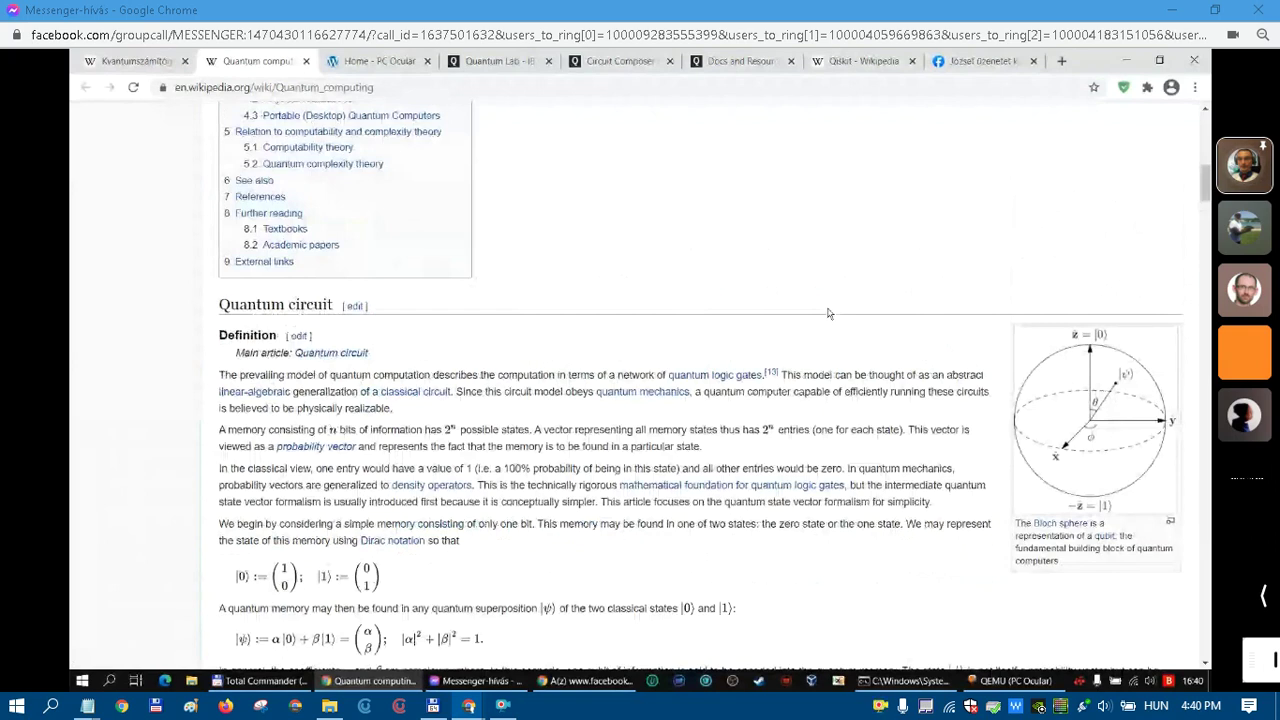
scroll(828, 313, up, 7)
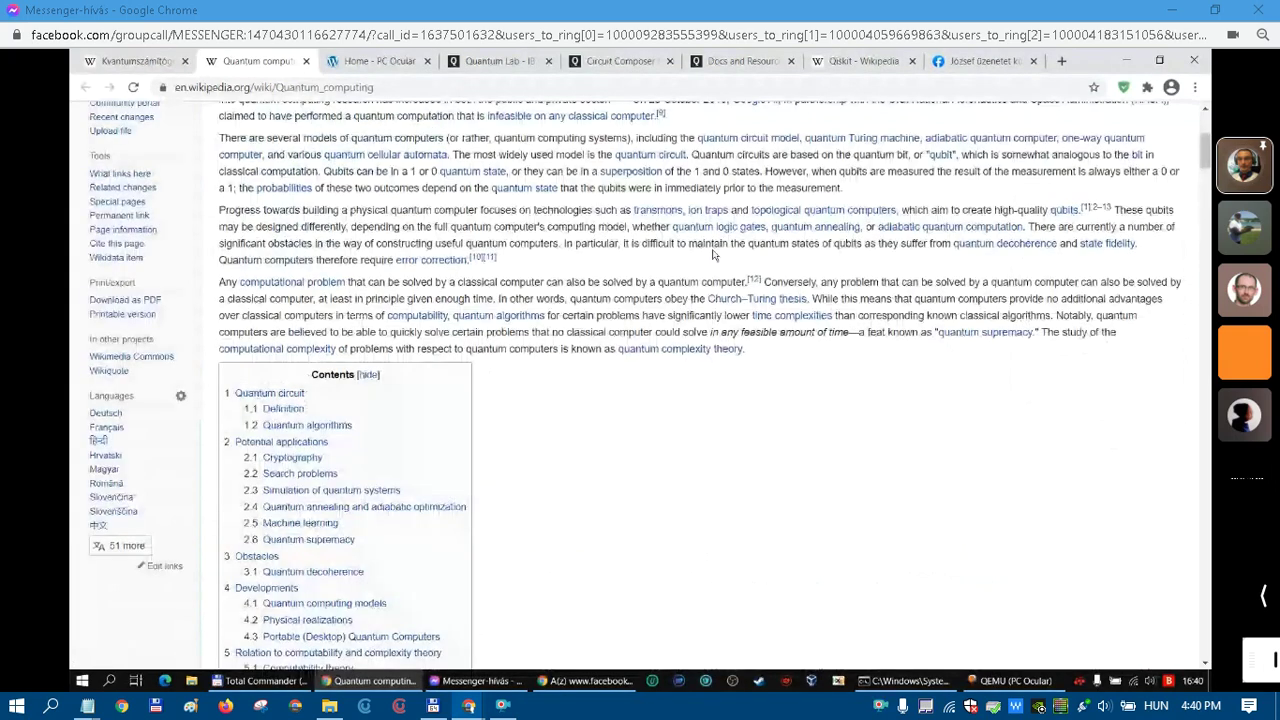
Search Google for "wiki kvantumösszefonódás" and open the Hungarian Wikipedia article Kvantum-összefonódás.
scroll(713, 255, up, 4)
key(ctrl+l)
text(wiki)
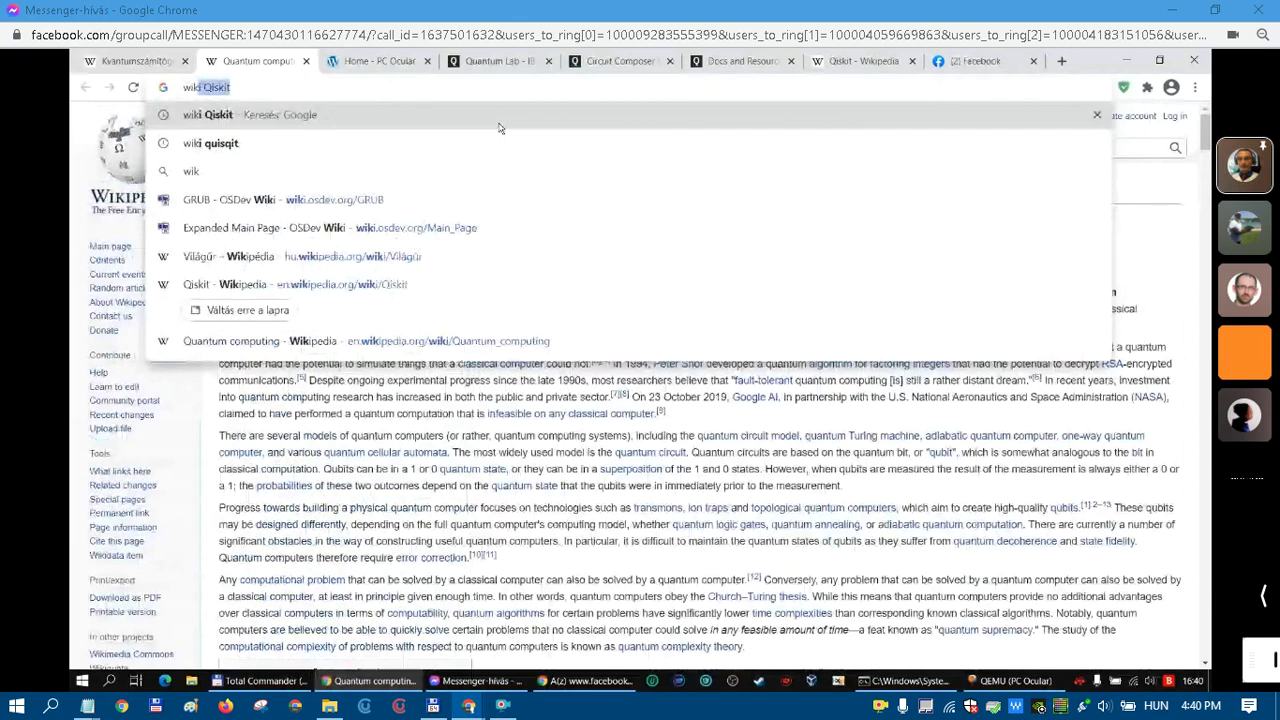
text( kvantu)
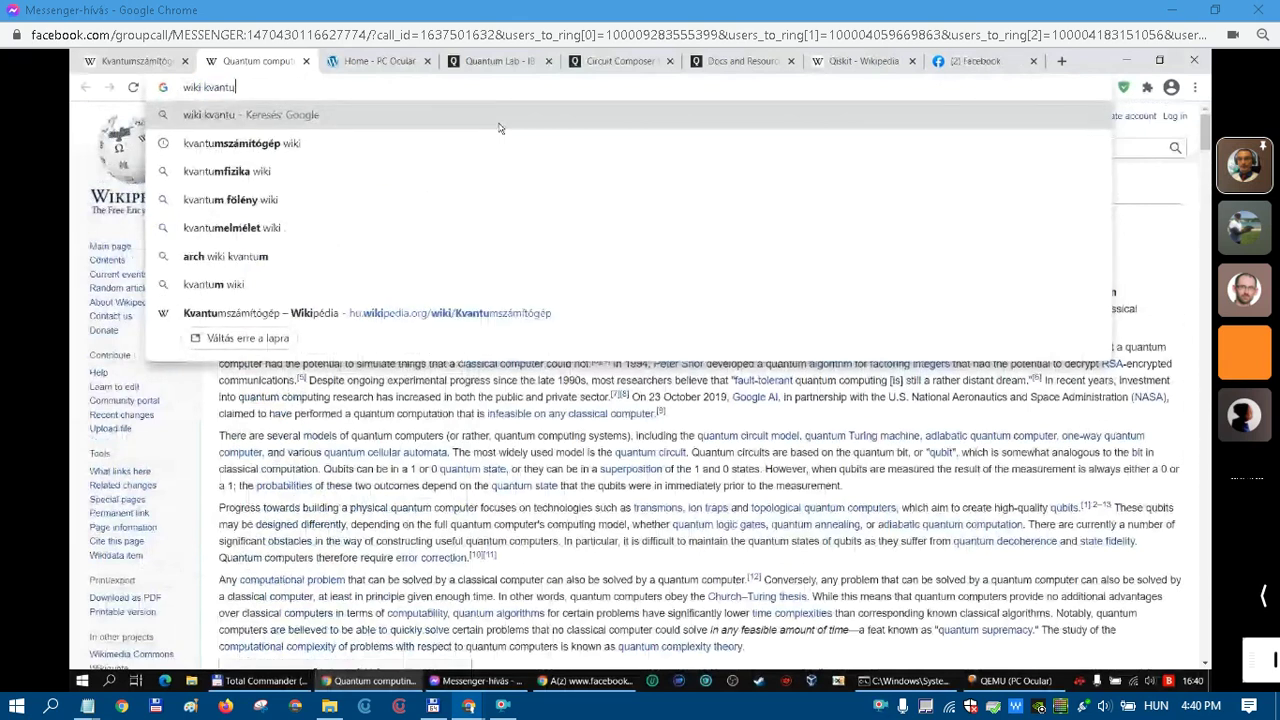
text(m)
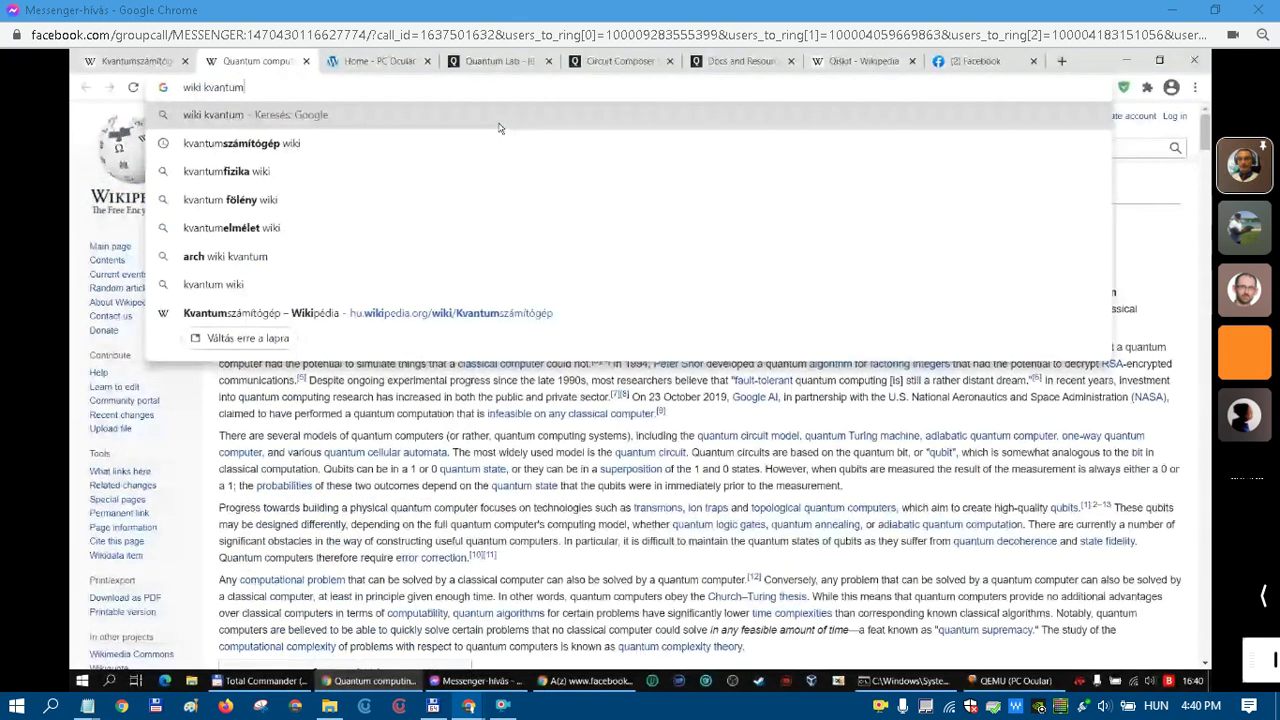
text(összefonódás)
key(Return)
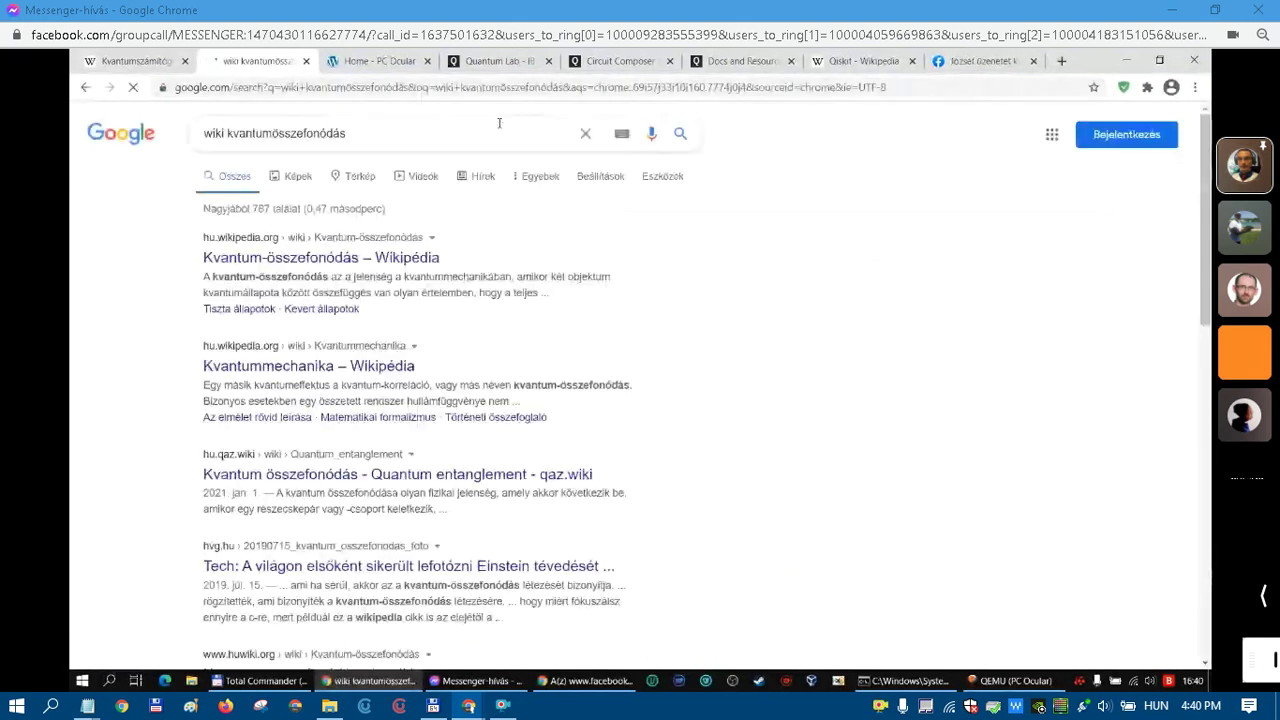
click(393, 262)
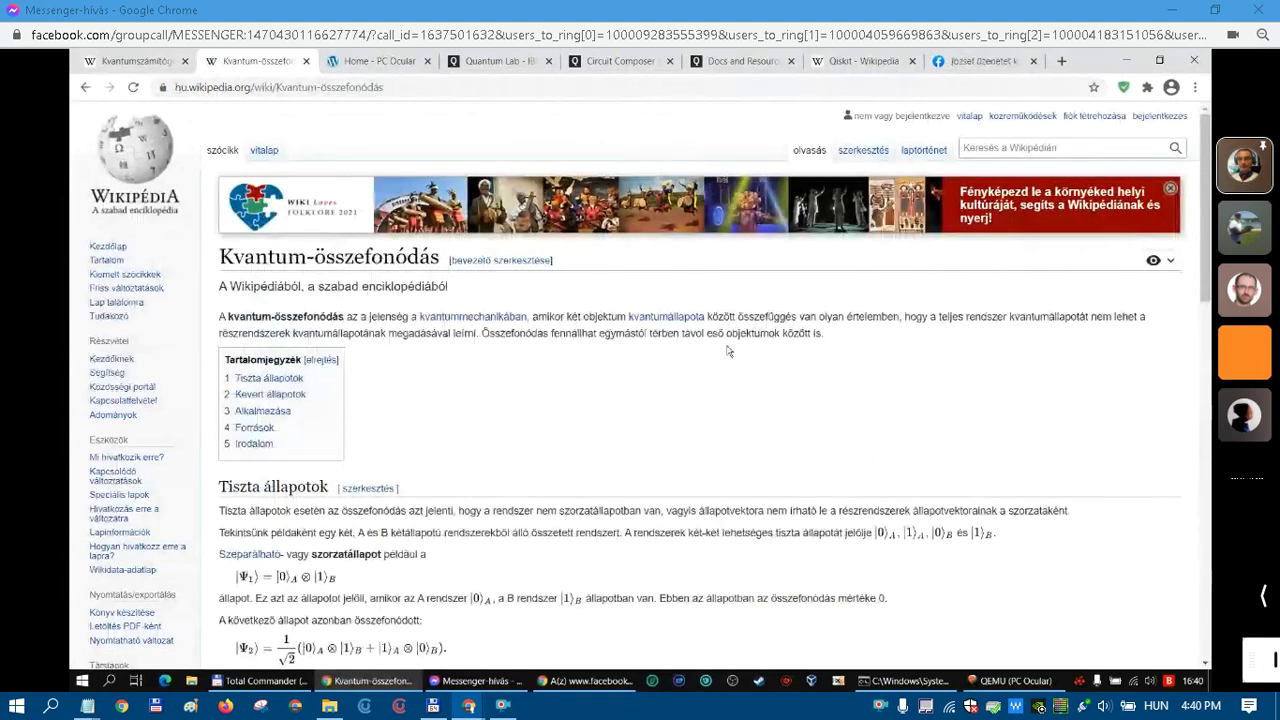
Read the article's pure states, mixed states and Alkalmazása sections, highlighting the word kvantumteleportáció.
scroll(728, 350, down, 2)
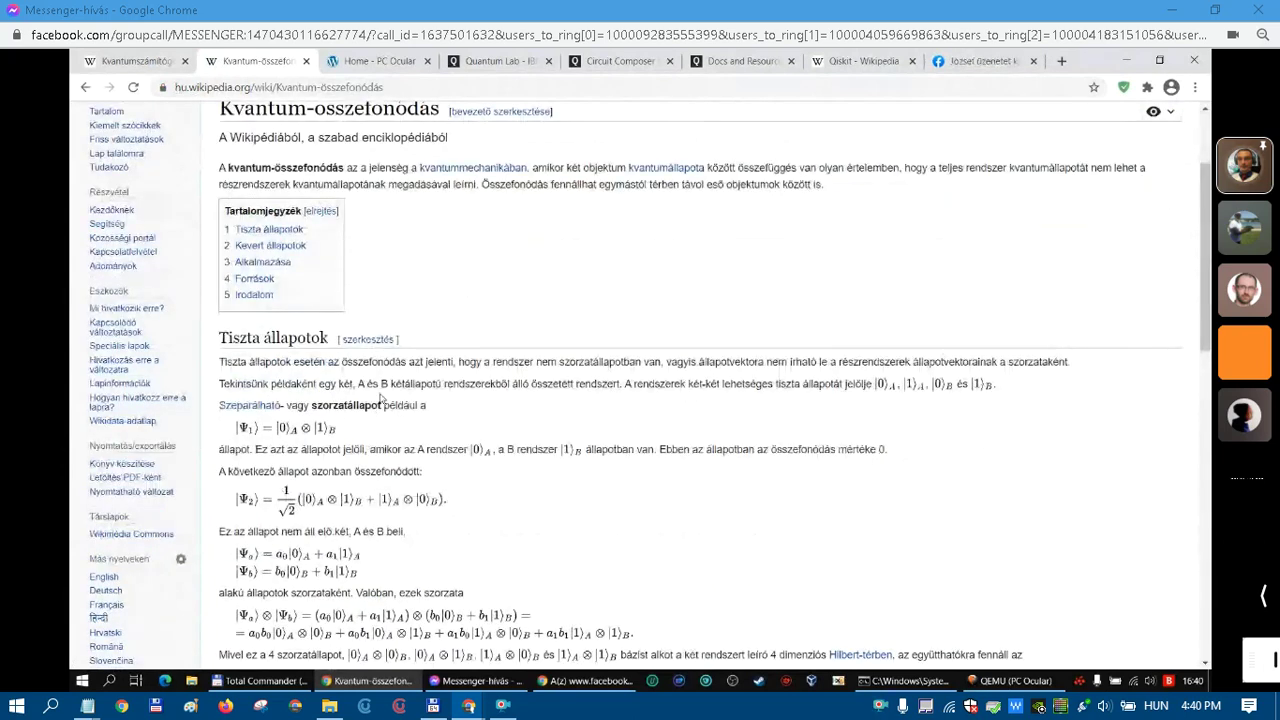
scroll(380, 398, down, 2)
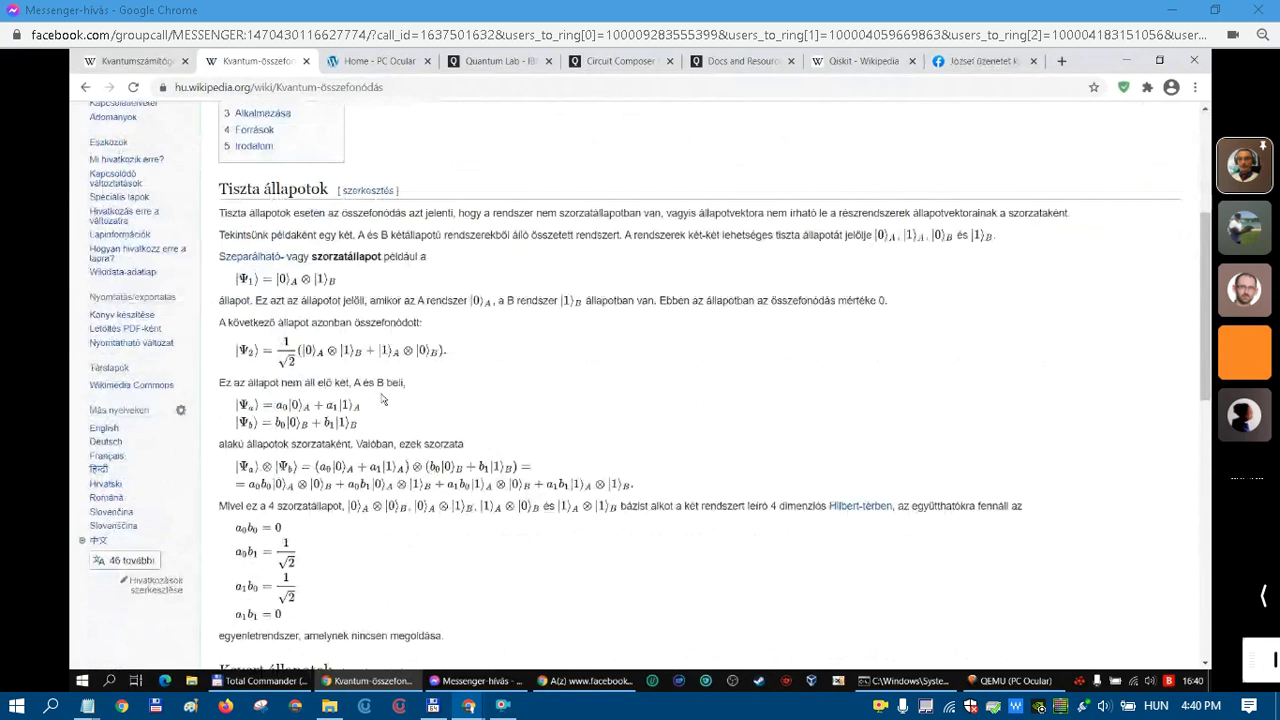
scroll(381, 398, down, 5)
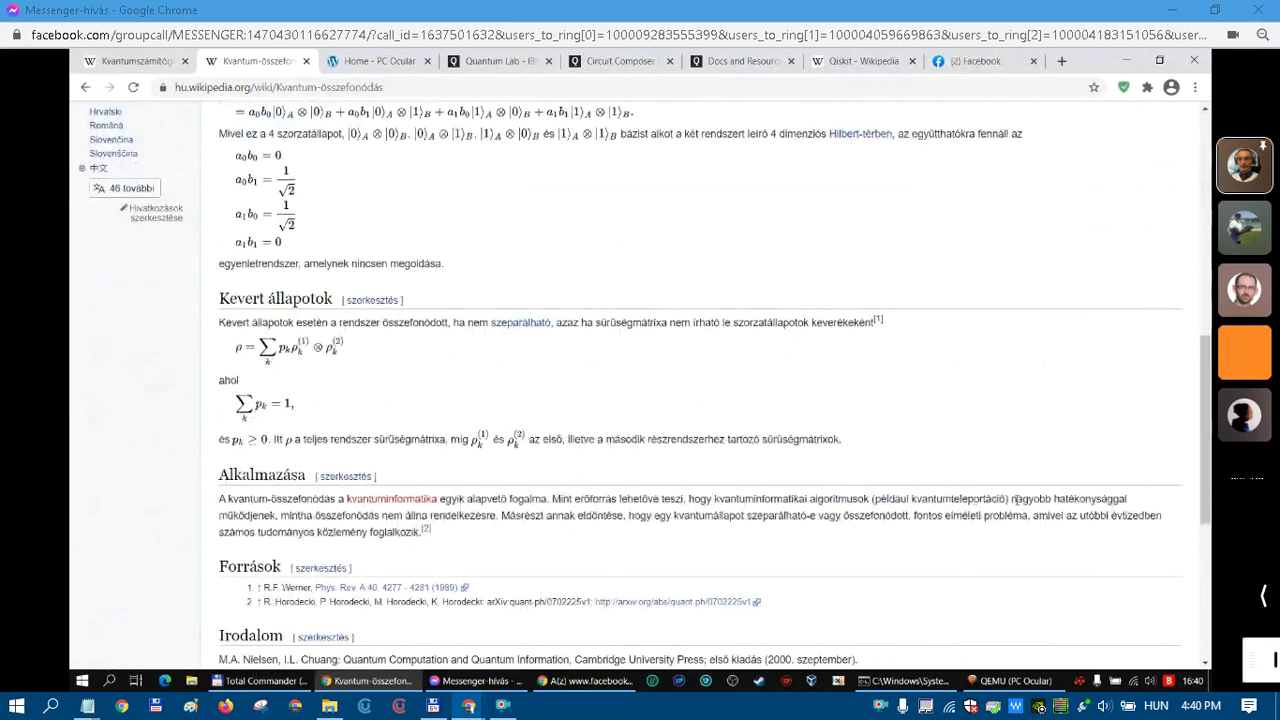
drag(909, 498, 998, 499)
click(1009, 545)
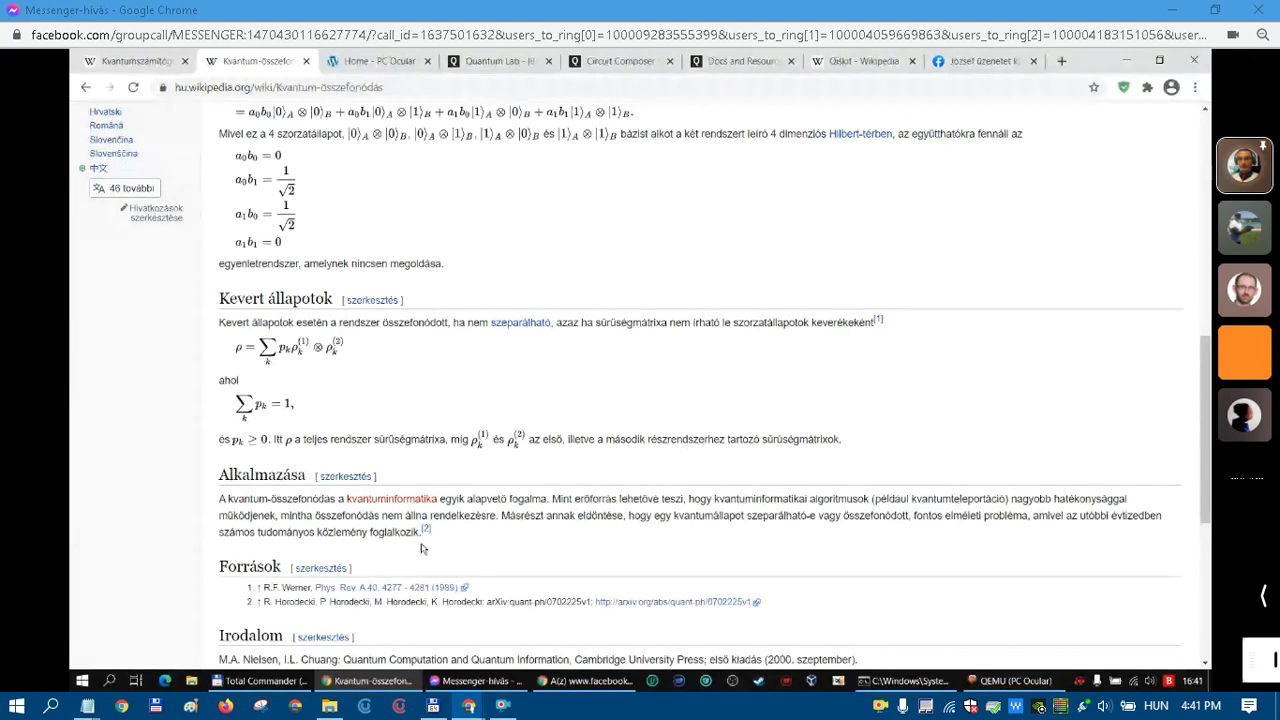
scroll(519, 434, down, 1)
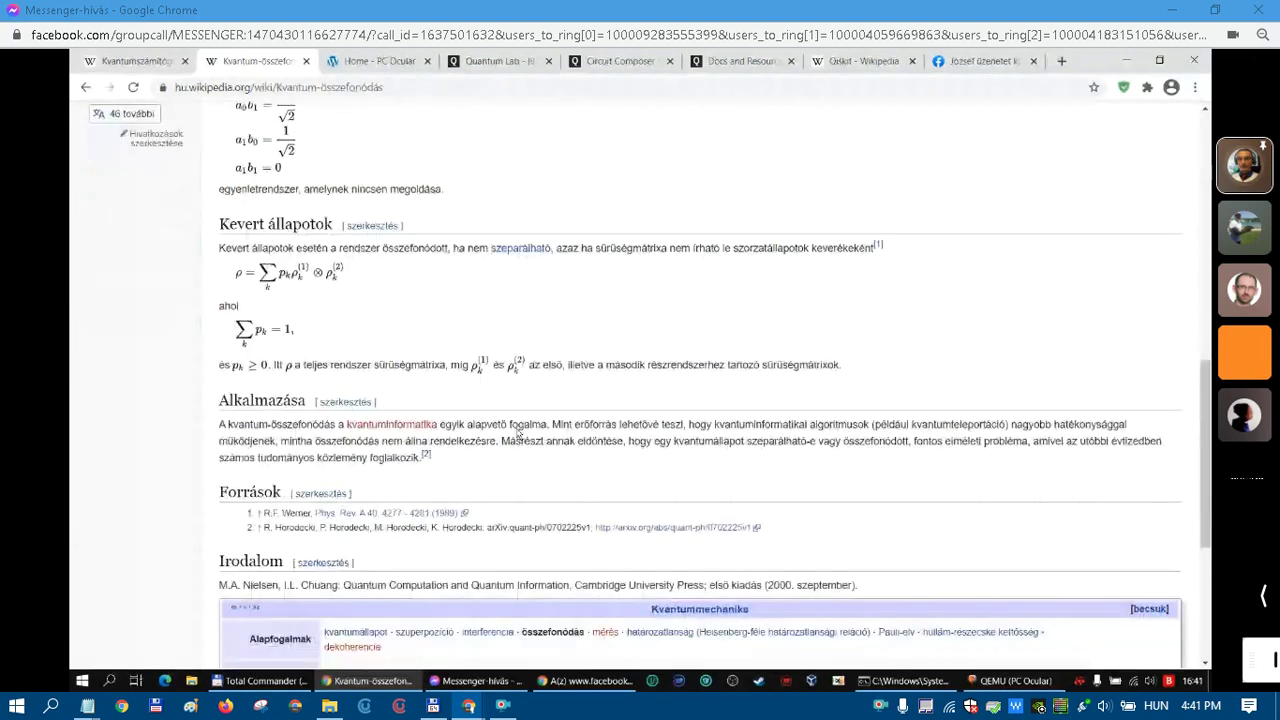
Switch to the English version of the article and look through its introduction, Concept, Quantum mechanical framework and Entropy sections.
scroll(519, 434, up, 4)
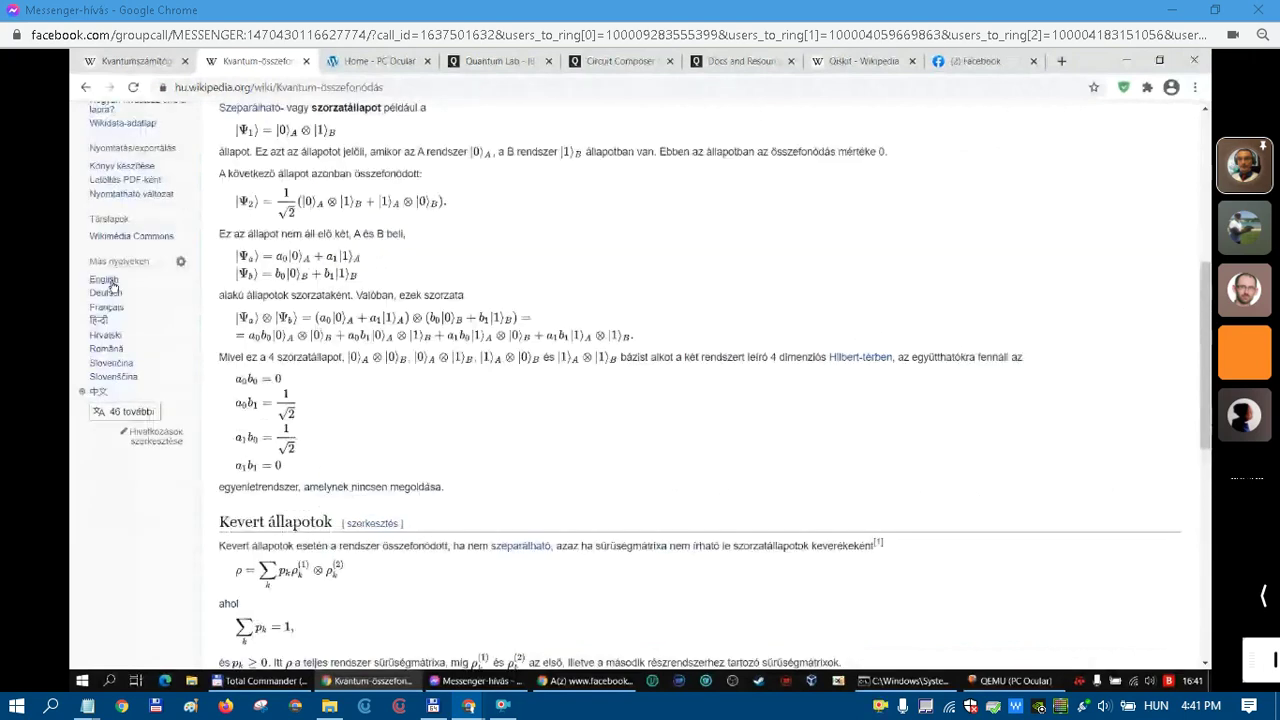
click(105, 280)
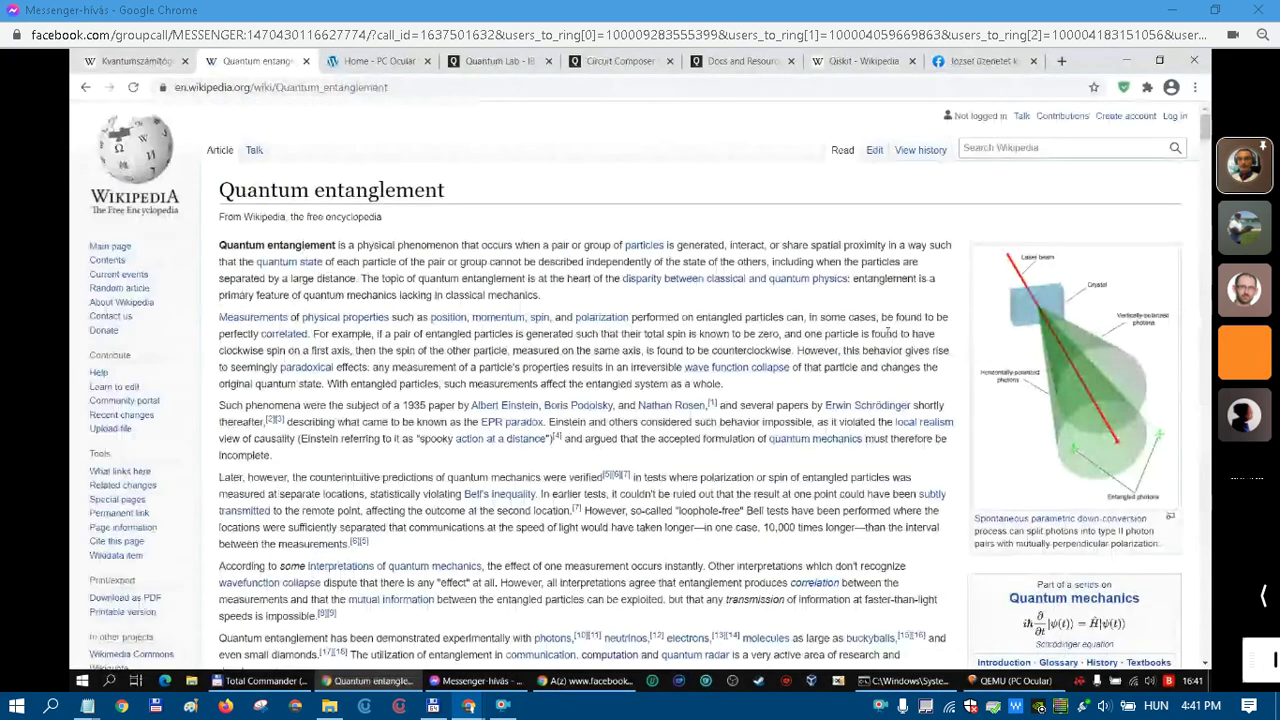
scroll(887, 333, down, 2)
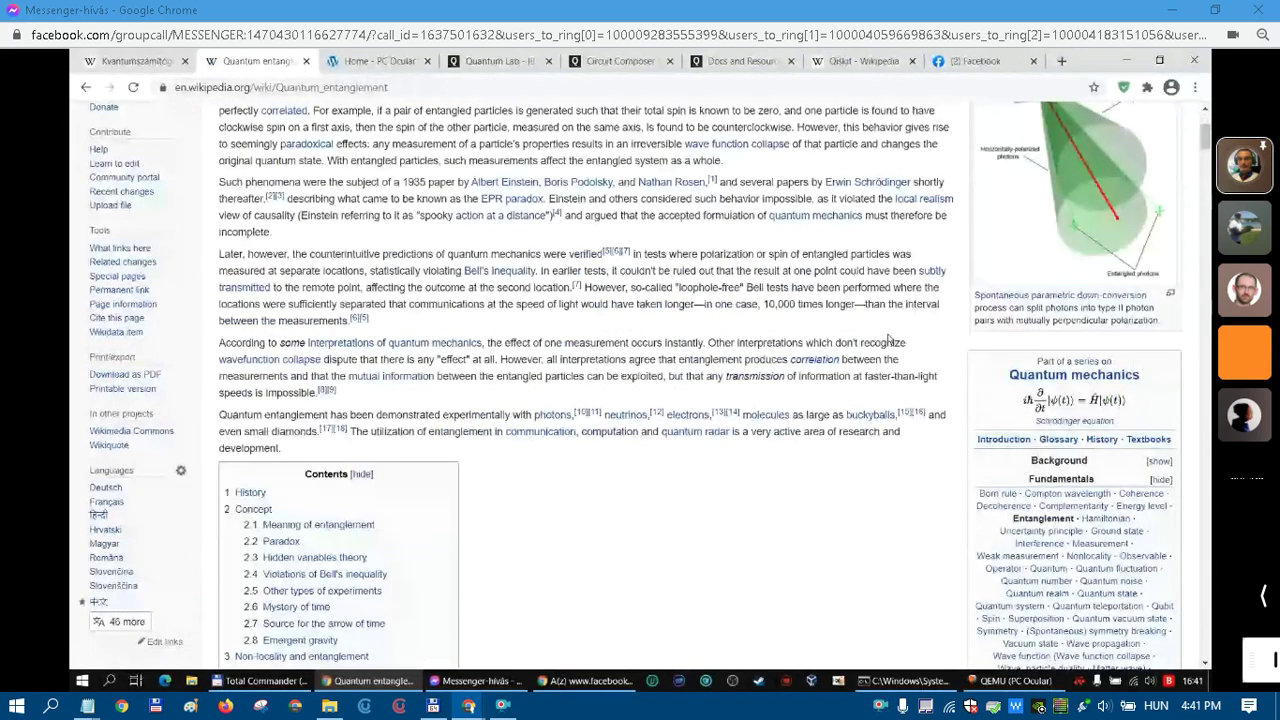
scroll(888, 340, down, 6)
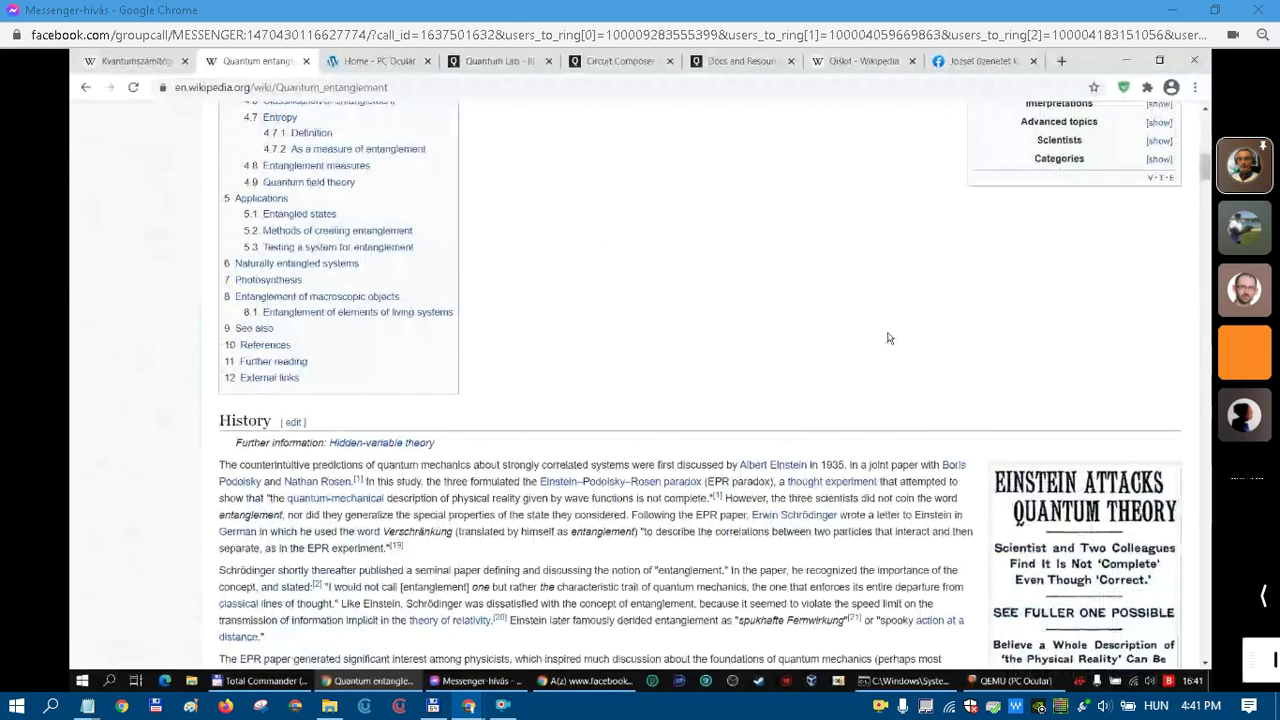
scroll(886, 338, down, 5)
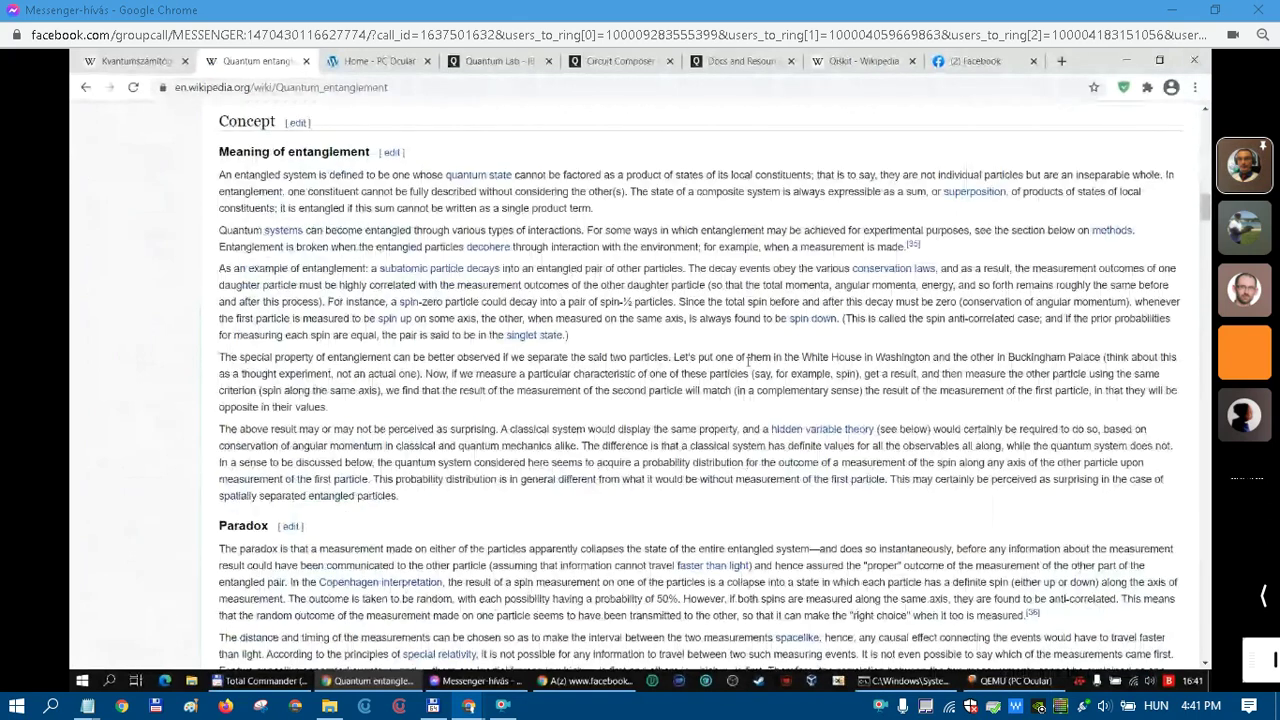
scroll(748, 362, down, 10)
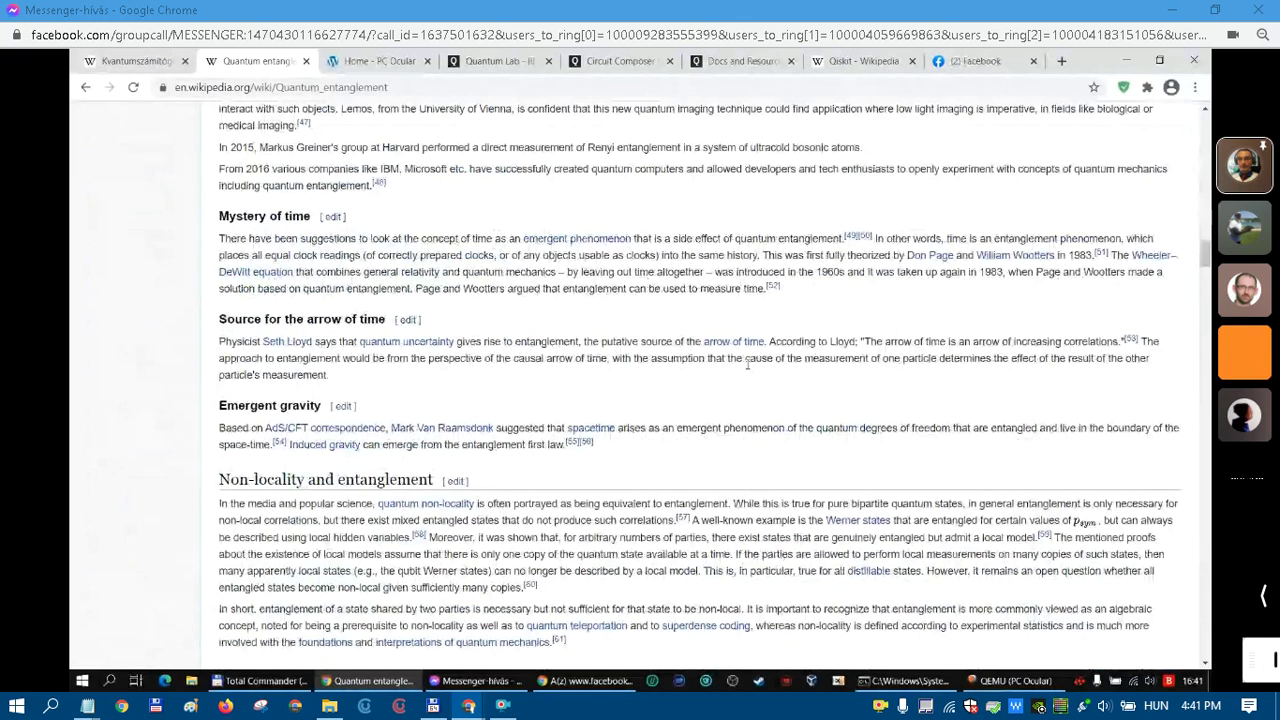
scroll(748, 365, down, 5)
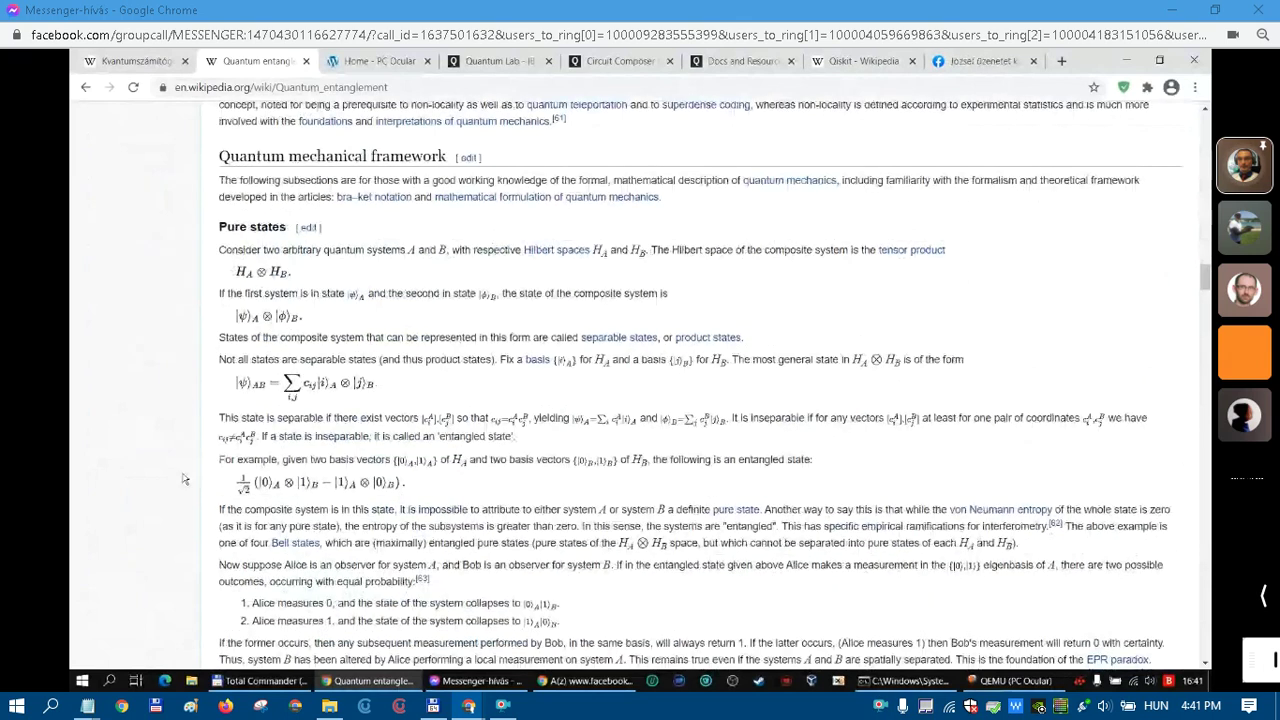
scroll(181, 477, down, 10)
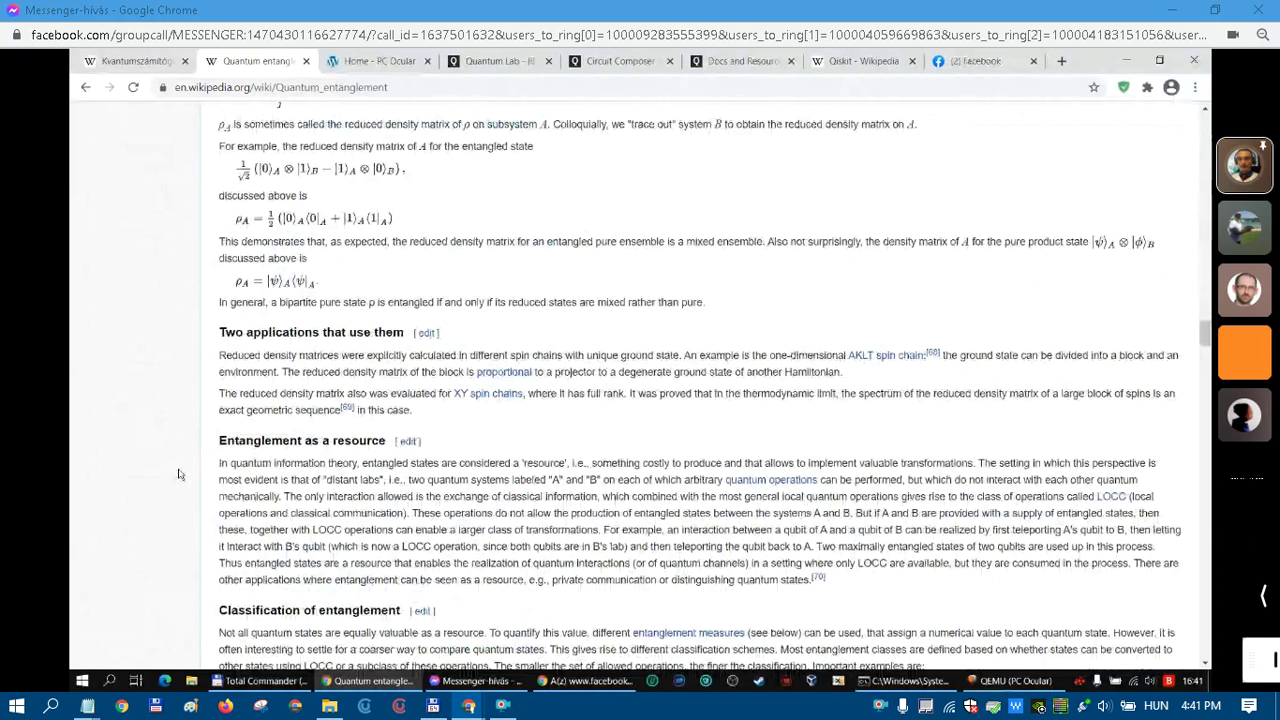
scroll(179, 474, down, 10)
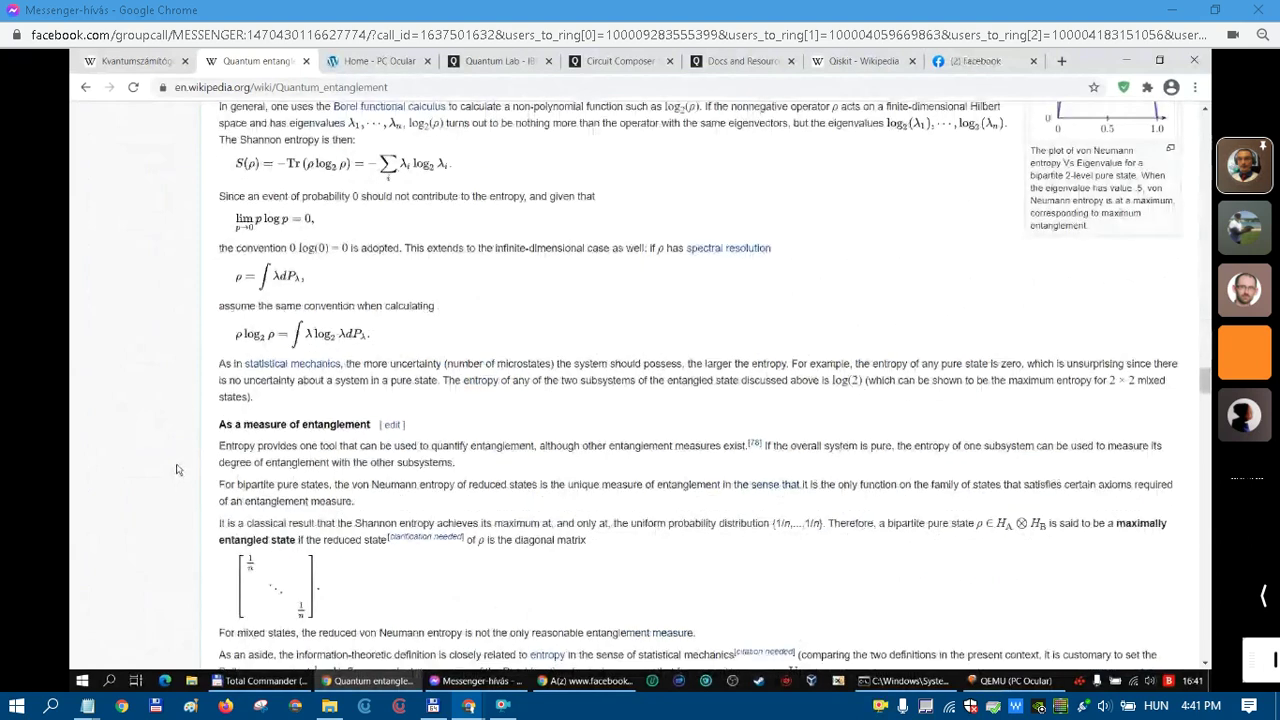
Start a screen snip over the Entropy section, and open the quantum teleportation article linked under Applications.
key(super+shift+s)
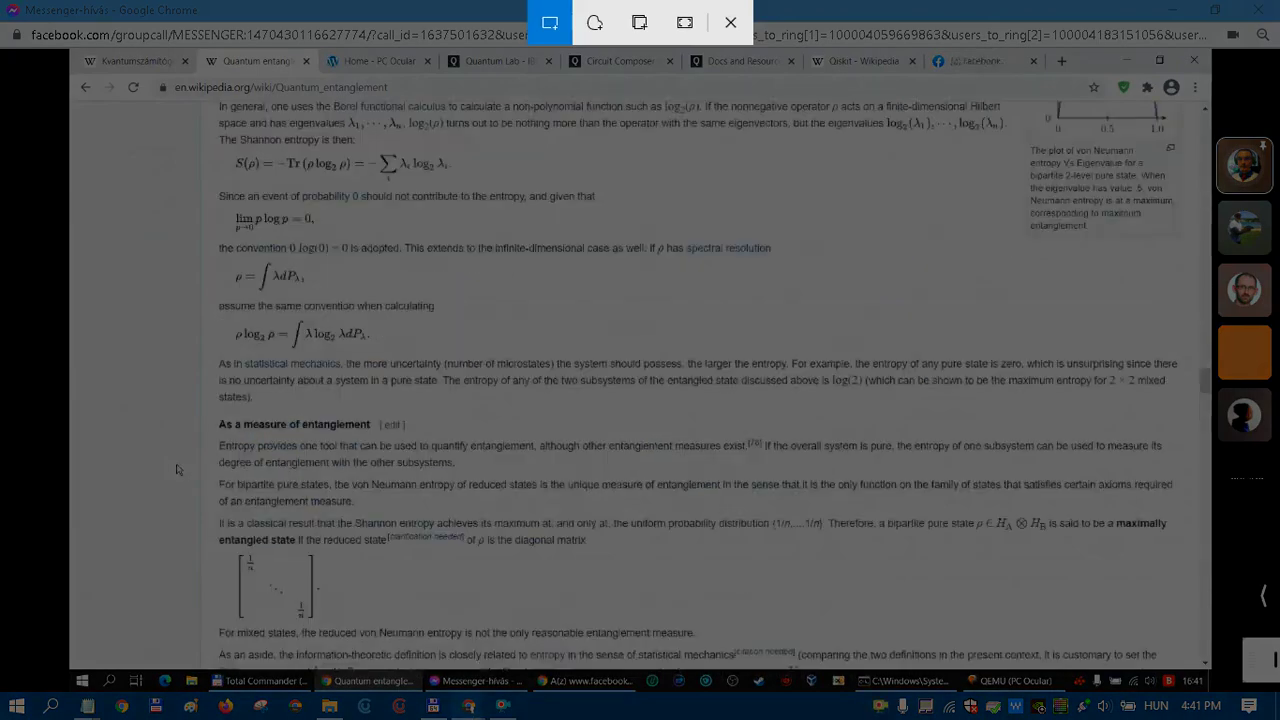
drag(176, 469, 176, 469)
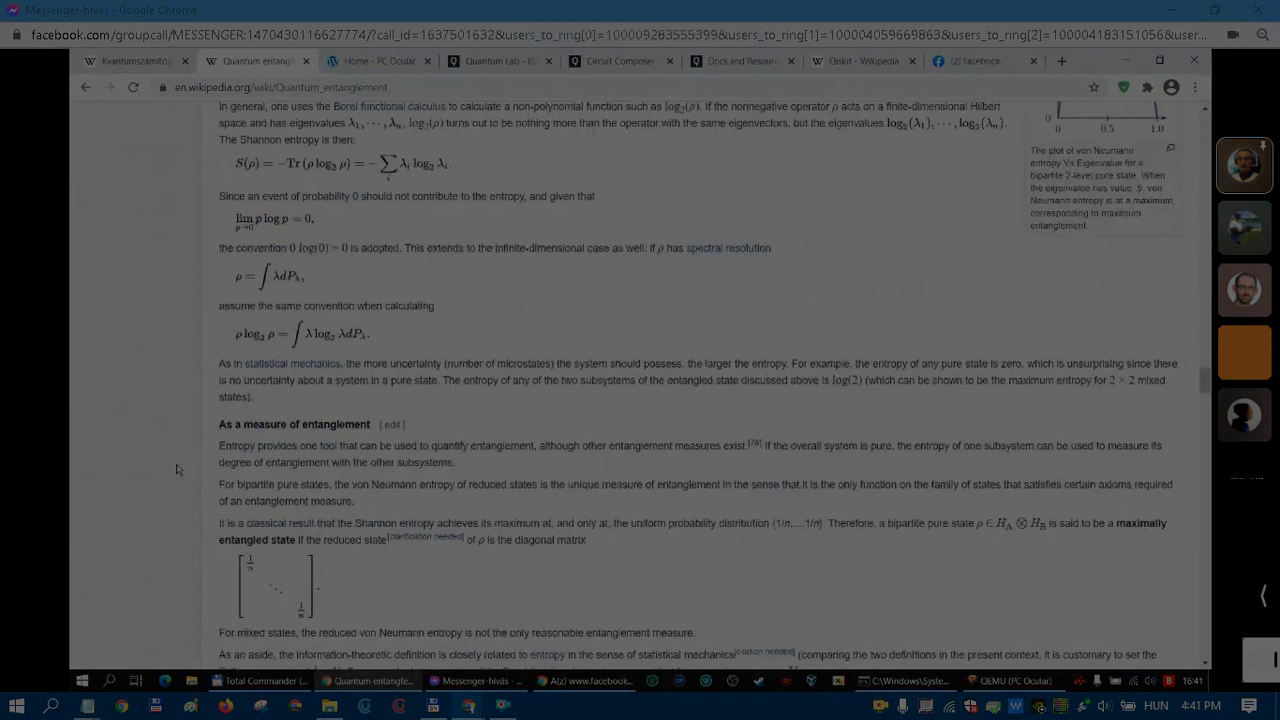
scroll(176, 469, down, 10)
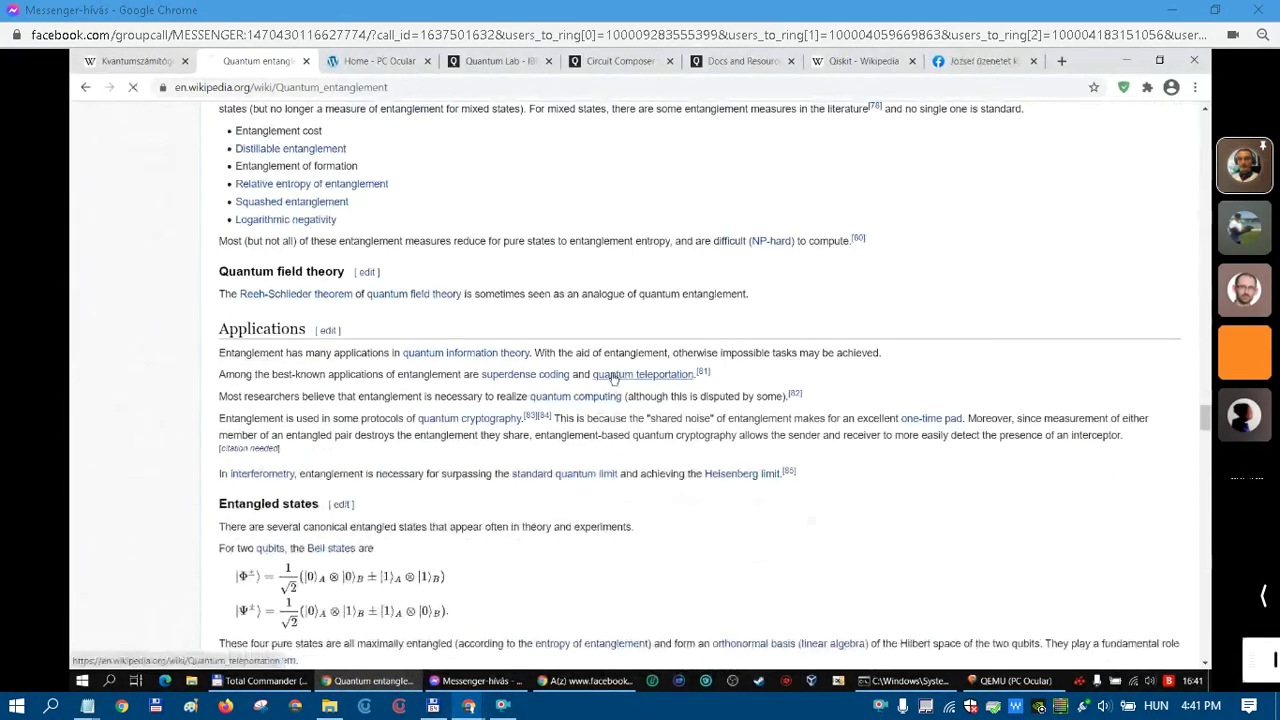
click(643, 374)
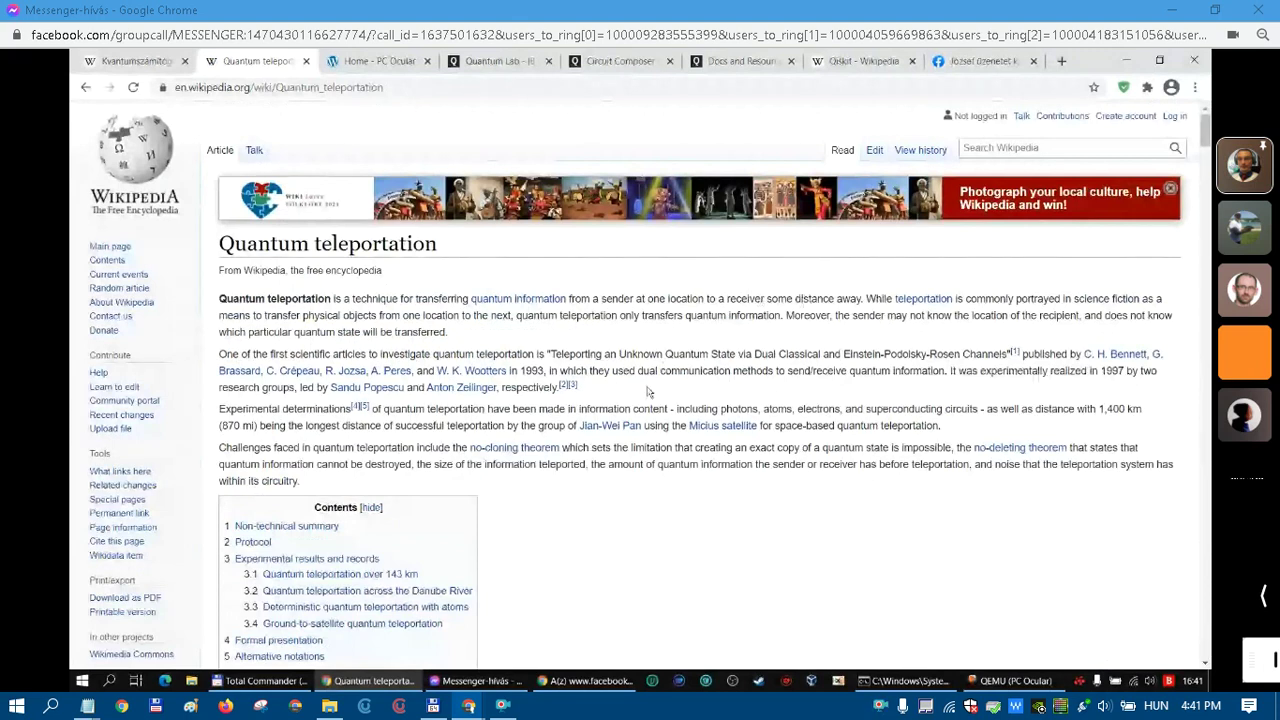
Read the Quantum teleportation article from its introduction through the Protocol section to the experimental results.
scroll(648, 392, down, 2)
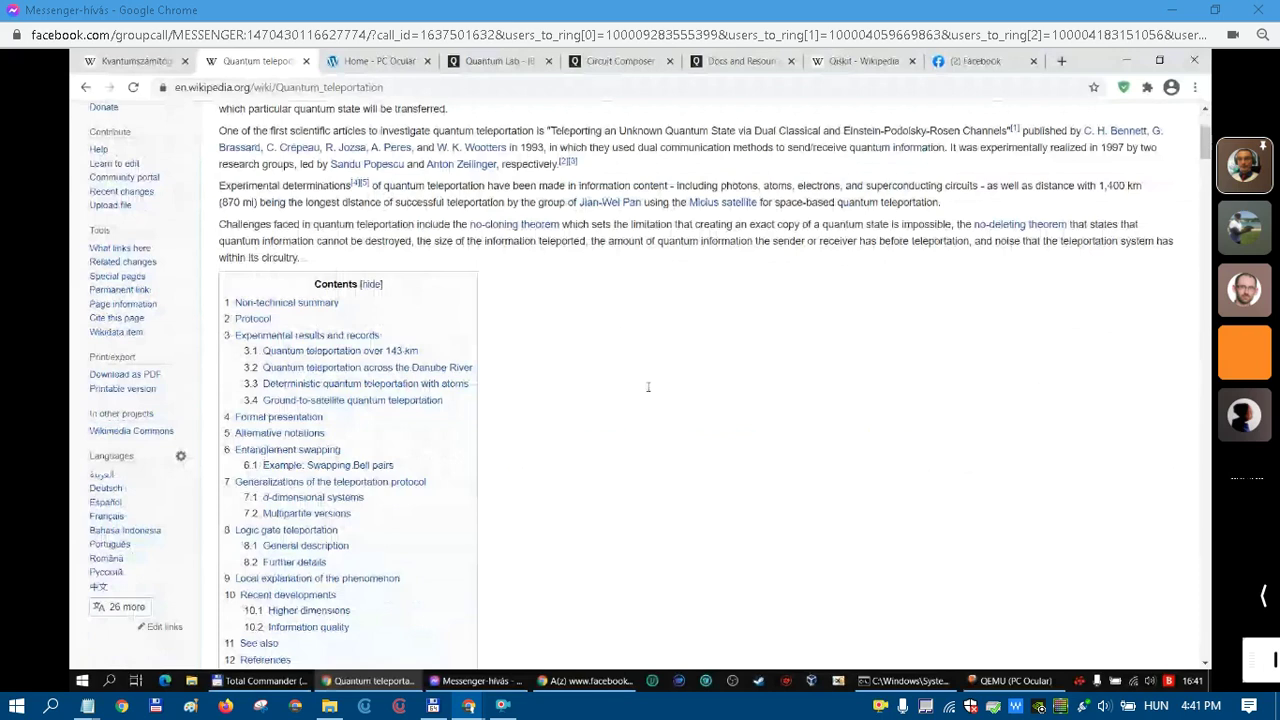
scroll(648, 387, up, 2)
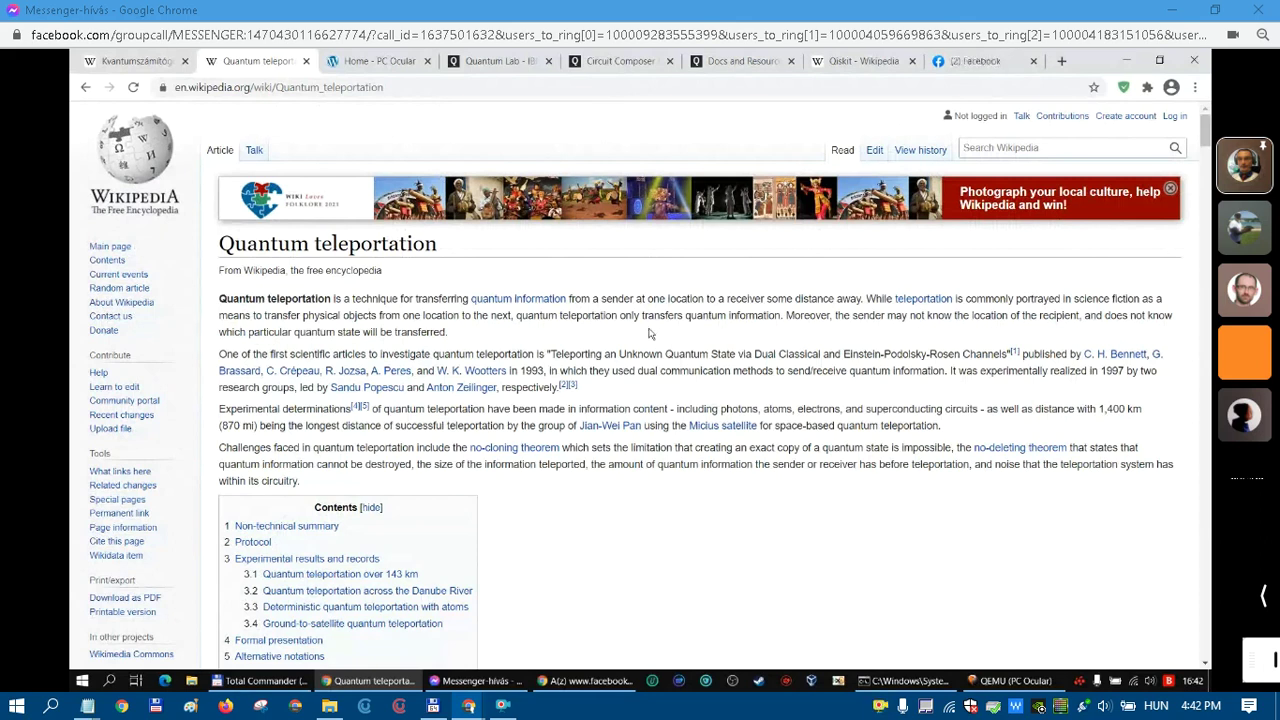
scroll(649, 334, down, 1)
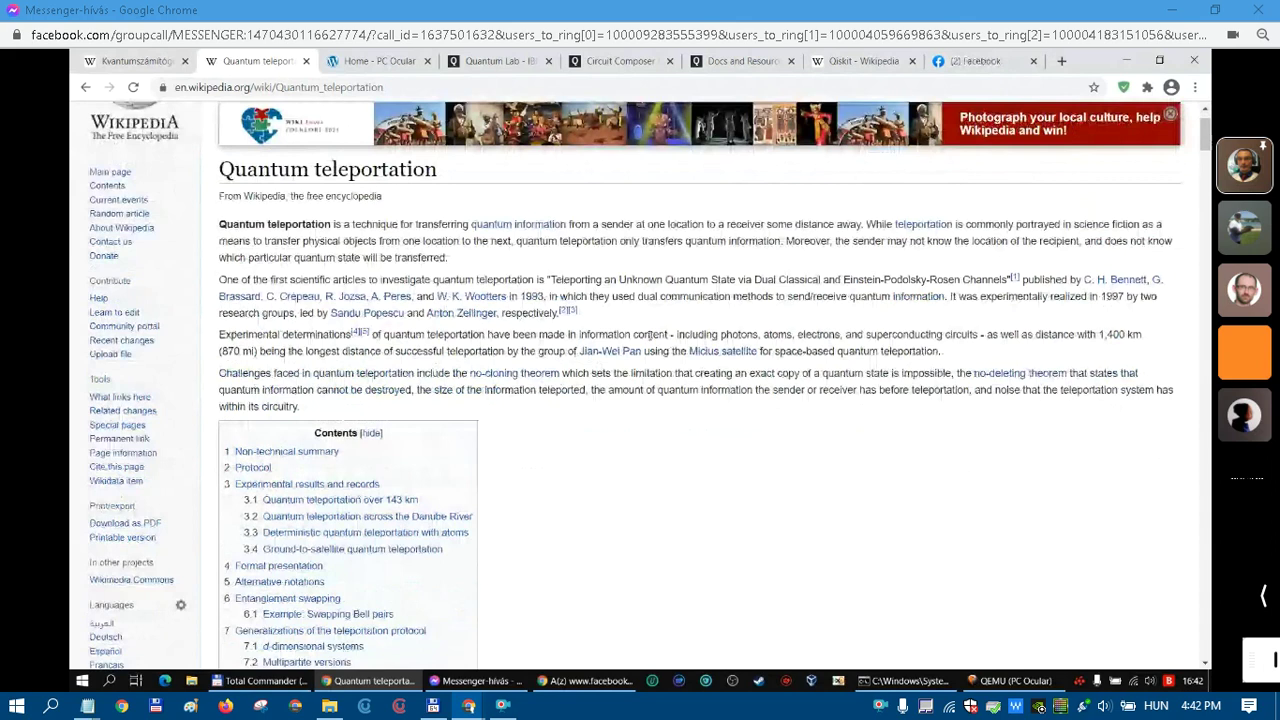
scroll(651, 334, down, 5)
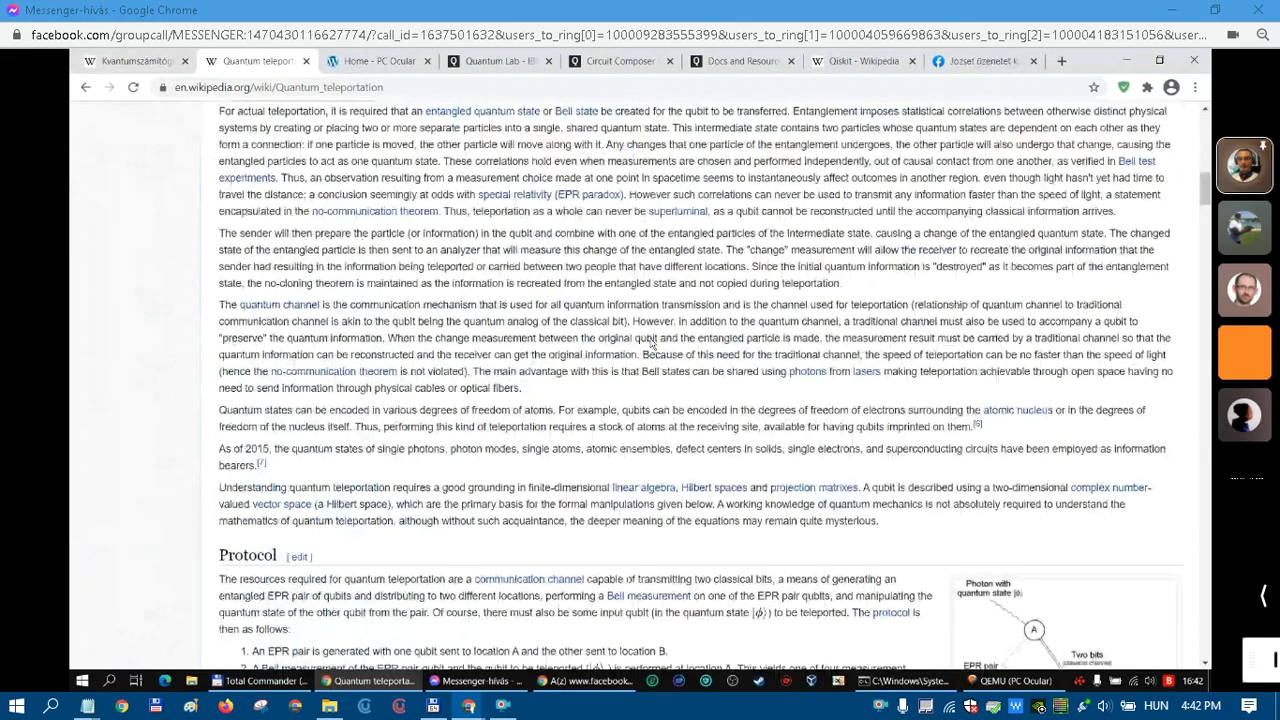
scroll(651, 343, down, 3)
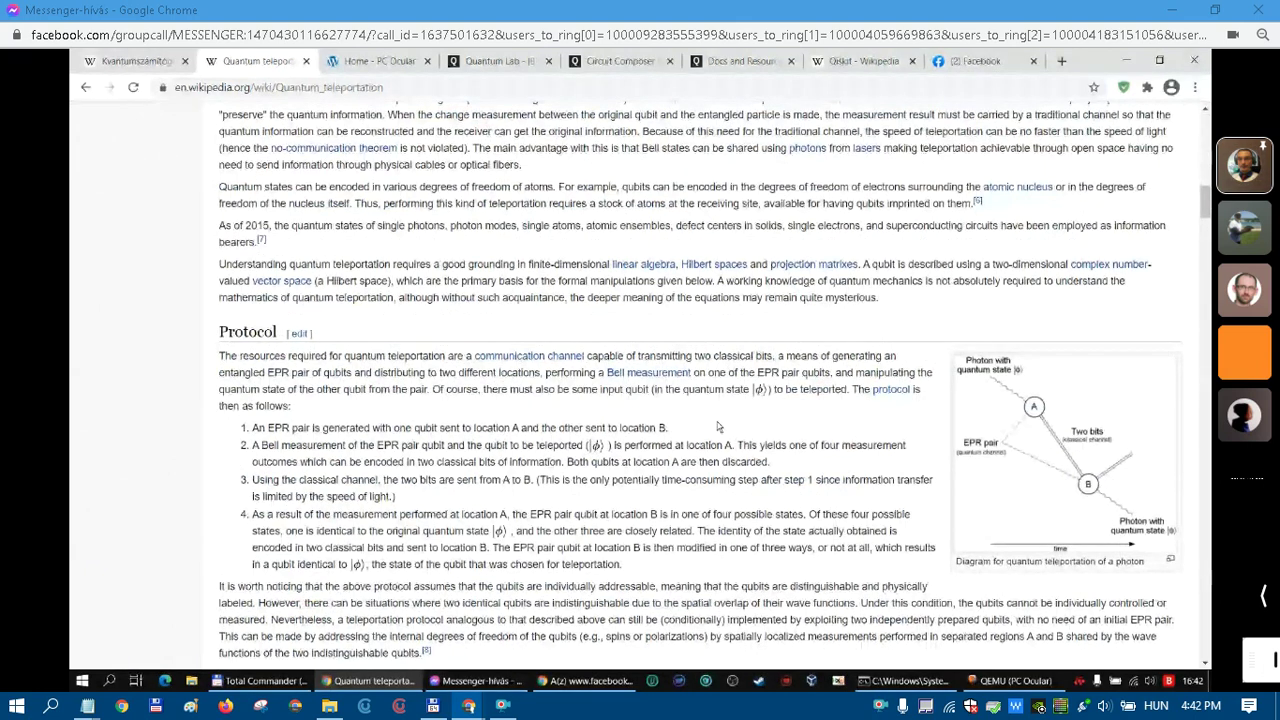
scroll(717, 427, down, 1)
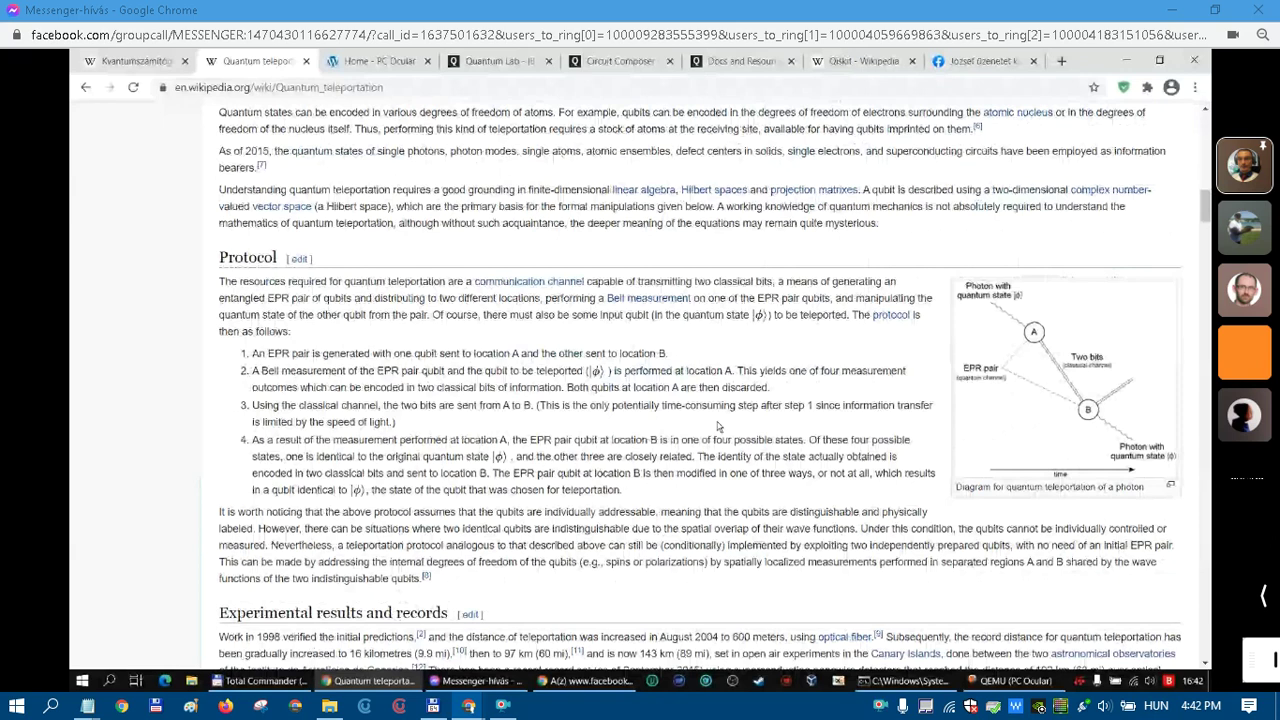
scroll(717, 427, down, 12)
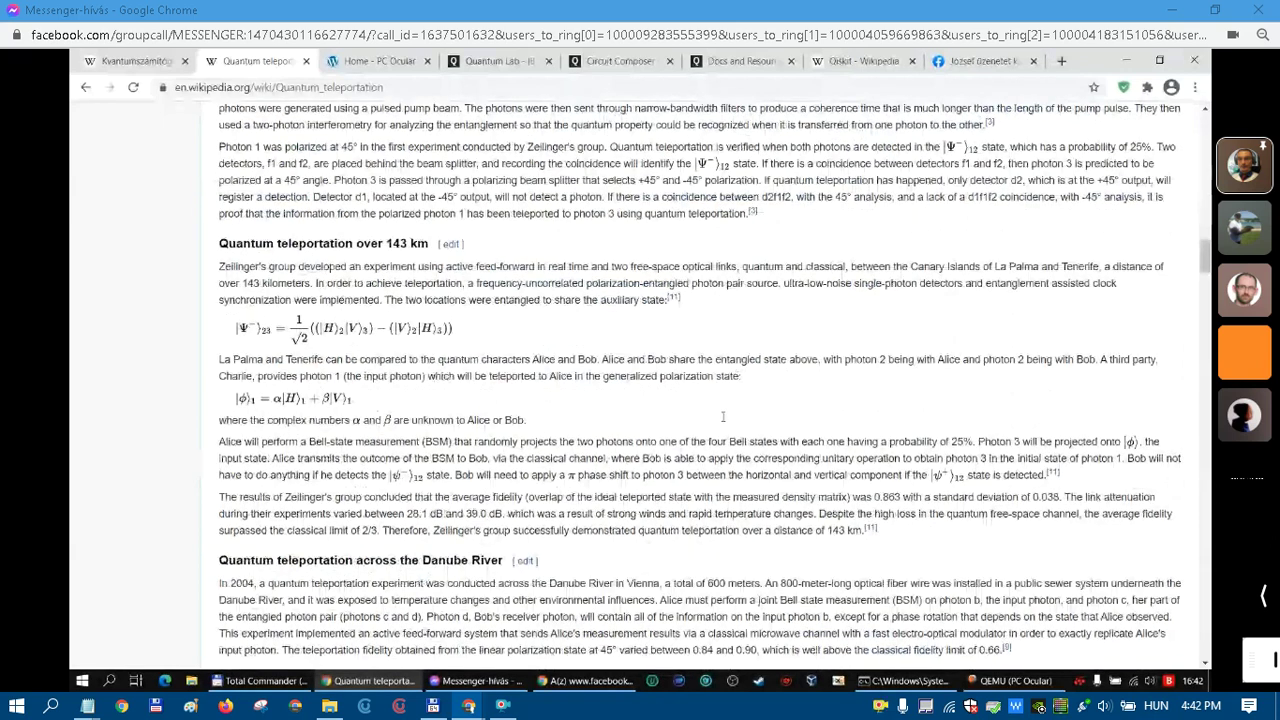
Find the Bell basis measurement passage and enlarge the EPR pair circuit diagram with the CNOT and Hadamard gates.
scroll(723, 416, up, 10)
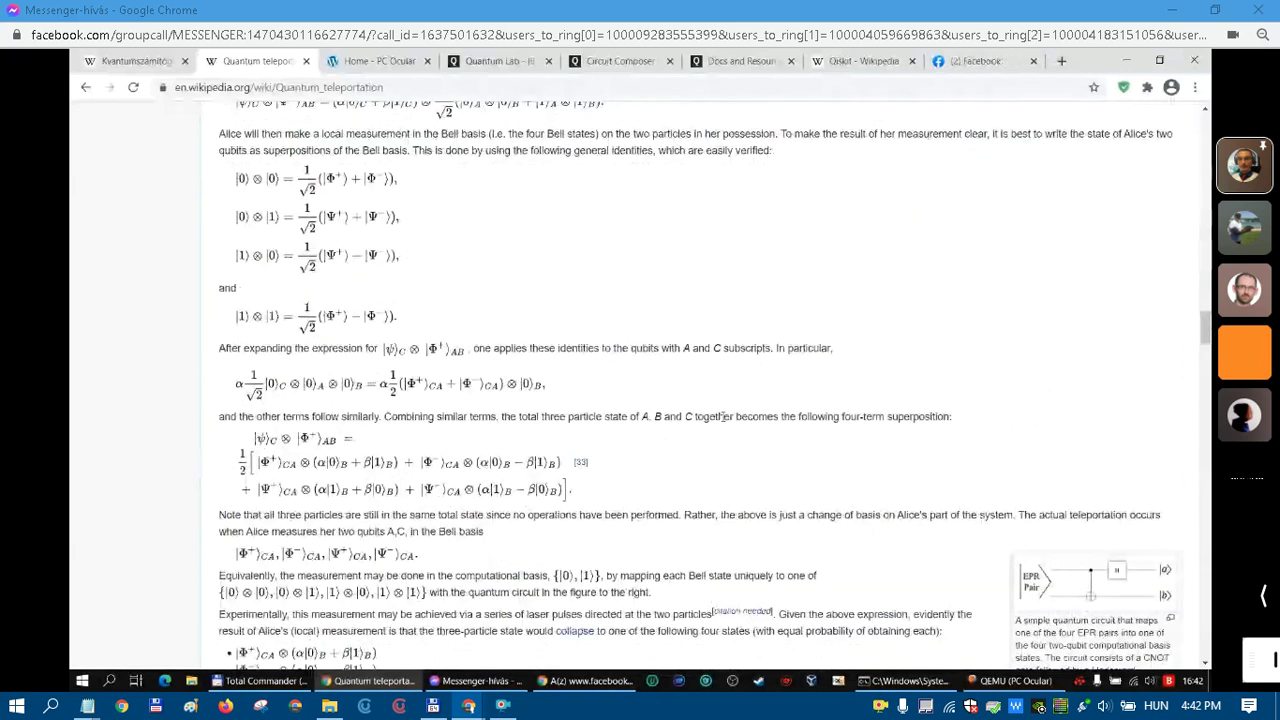
scroll(723, 416, down, 2)
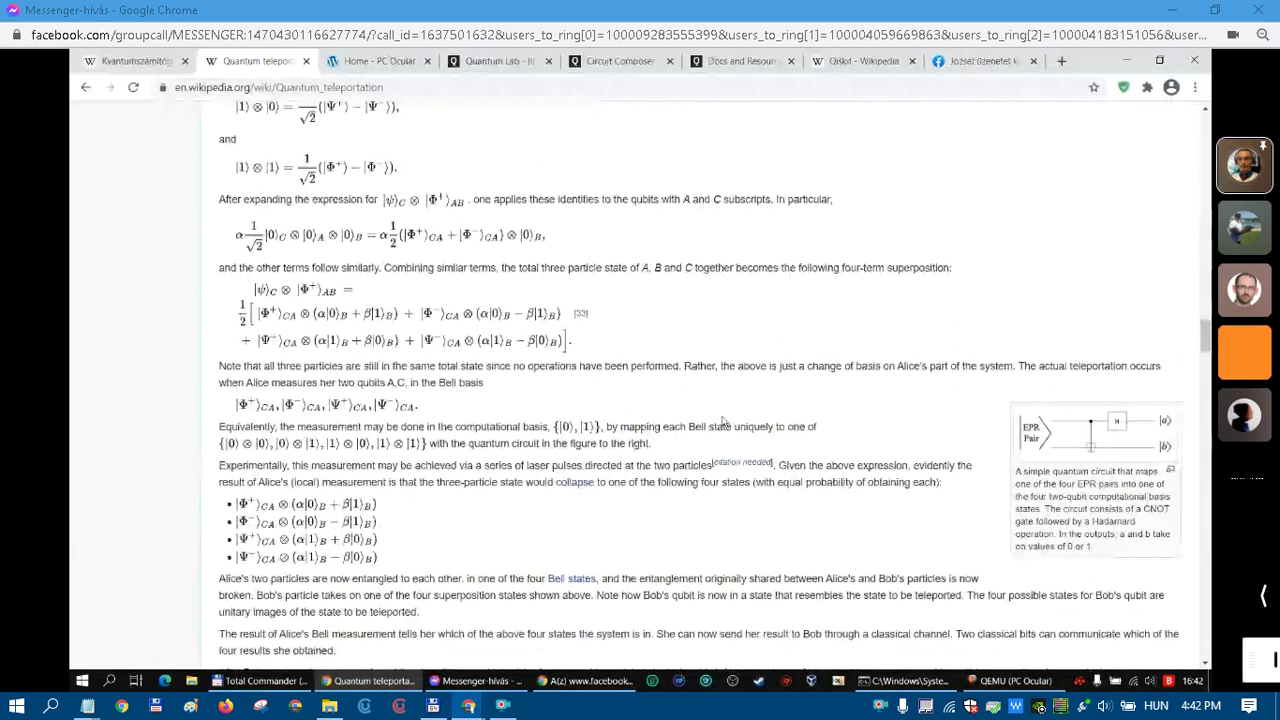
click(1065, 444)
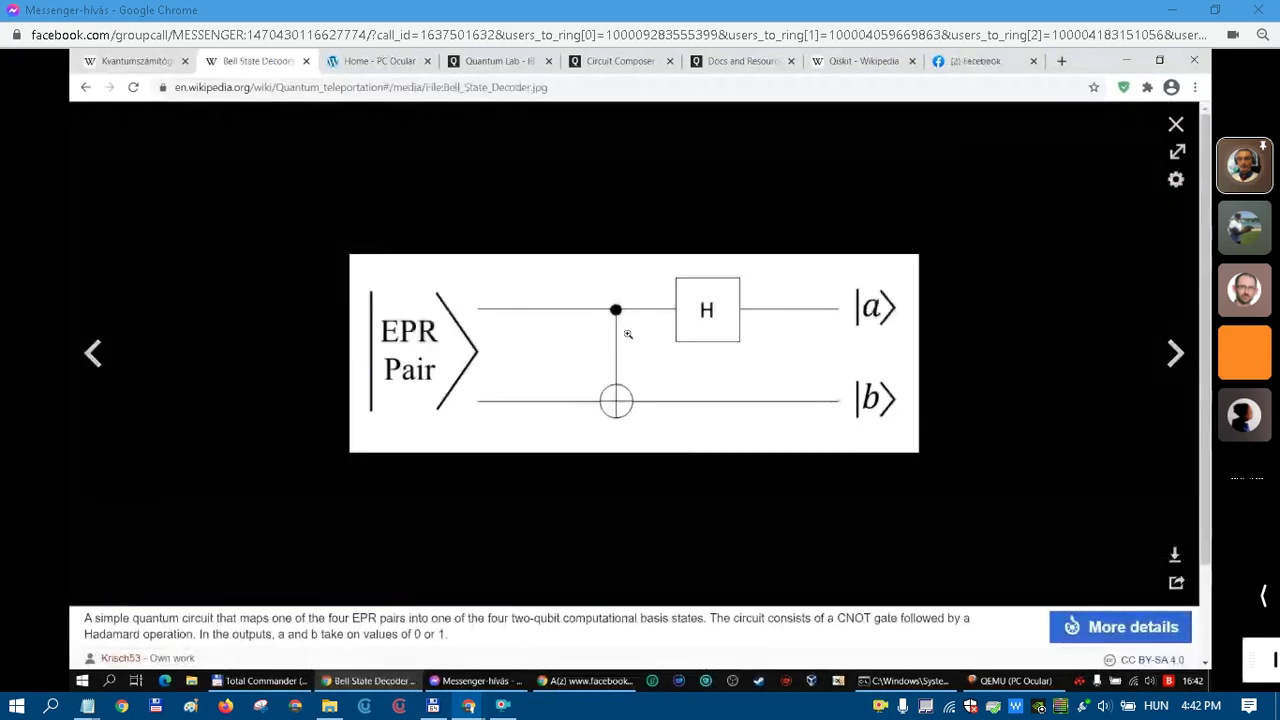